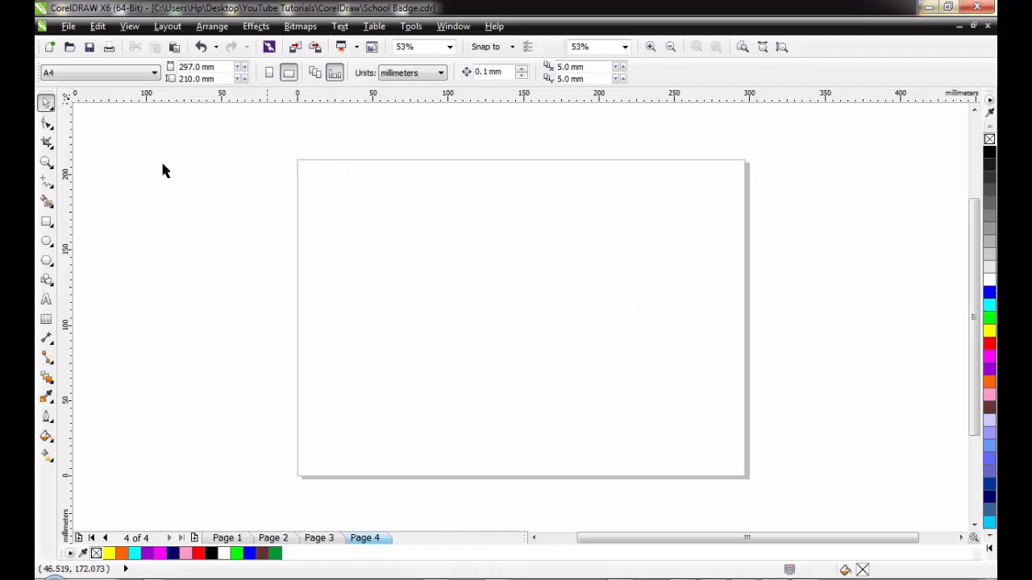
Draw a rectangle about 120 by 104 mm on the page and fill it with red (C0 M100 Y100 K0).
left_click(46, 220)
mouse_move(388, 197)
left_mouse_down()
mouse_move(539, 316)
mouse_move(571, 353)
left_mouse_up()
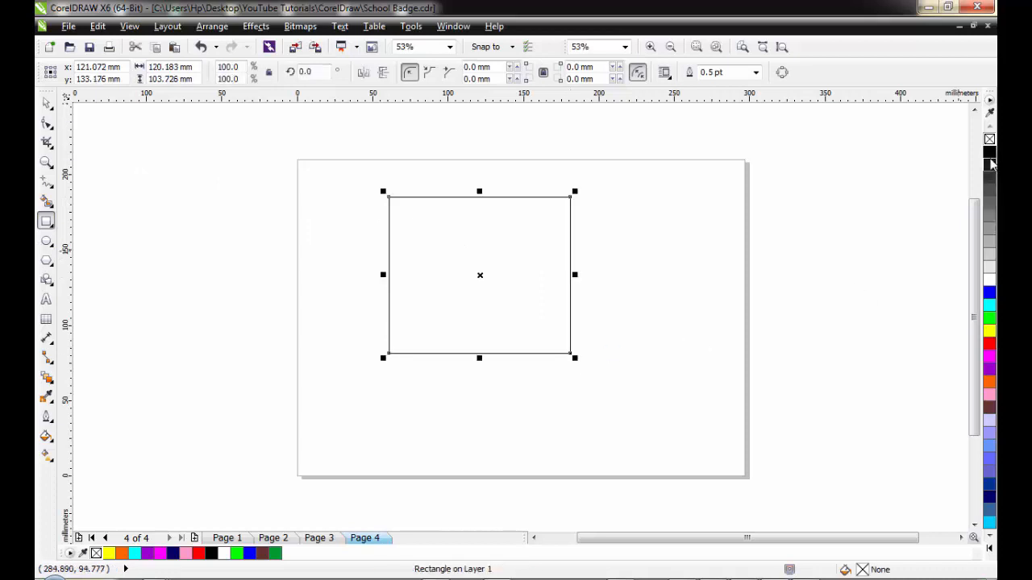
left_click(990, 224)
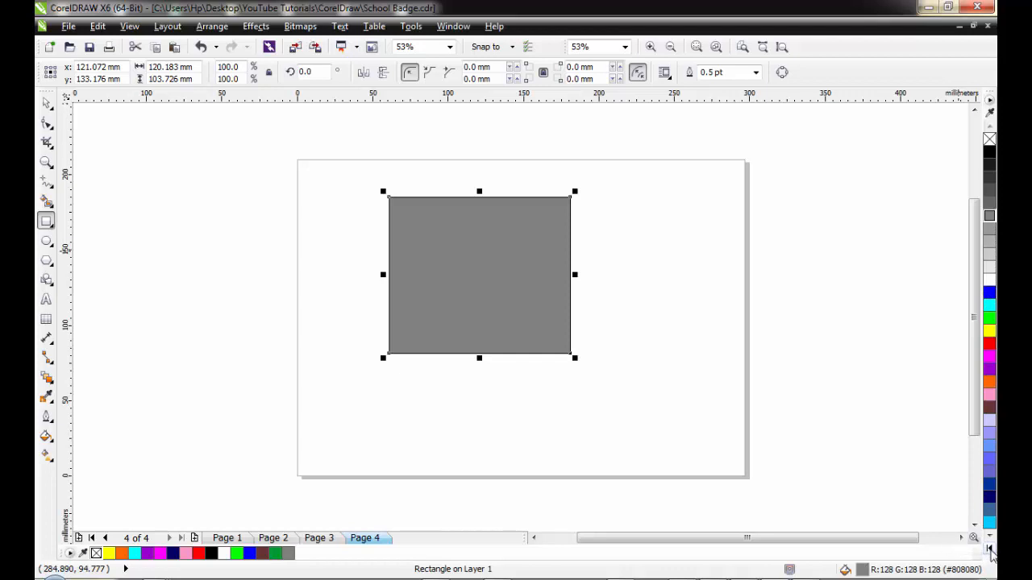
left_click(990, 549)
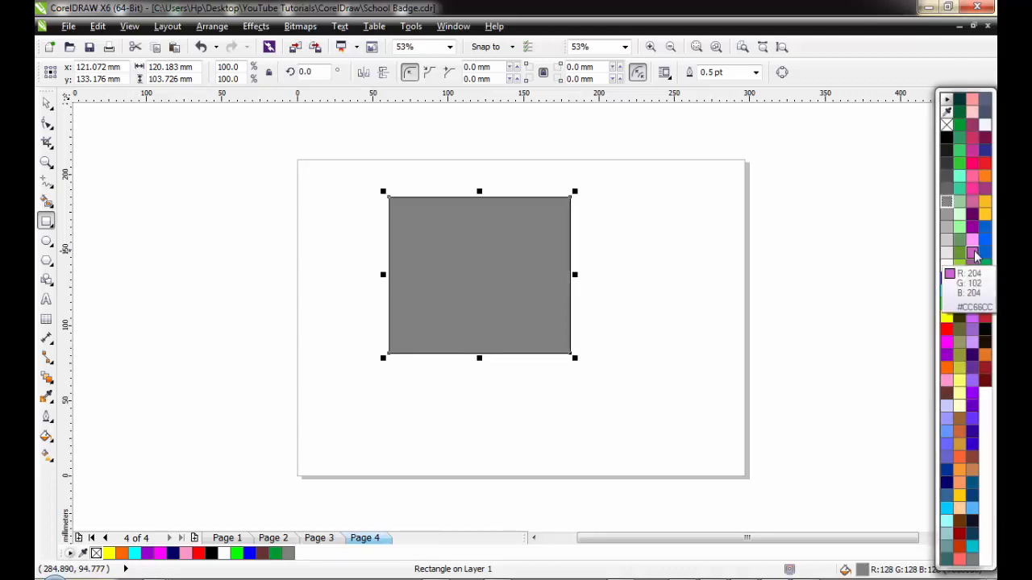
left_click(984, 162)
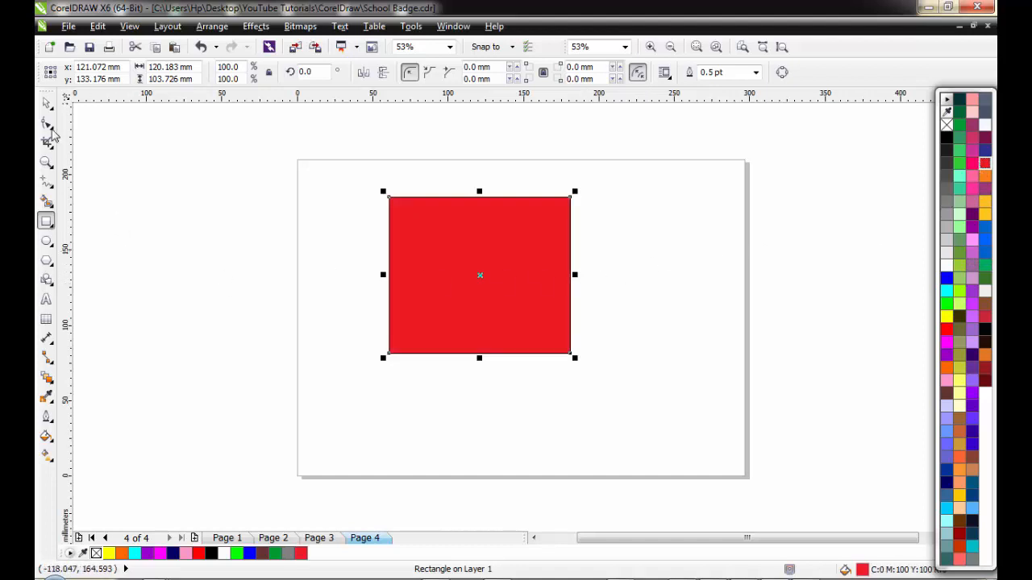
Move the rectangle closer to the page centre and try other fill colours on it, ending with grey #717D7C.
left_click(45, 102)
left_click_drag(453, 219, 569, 256)
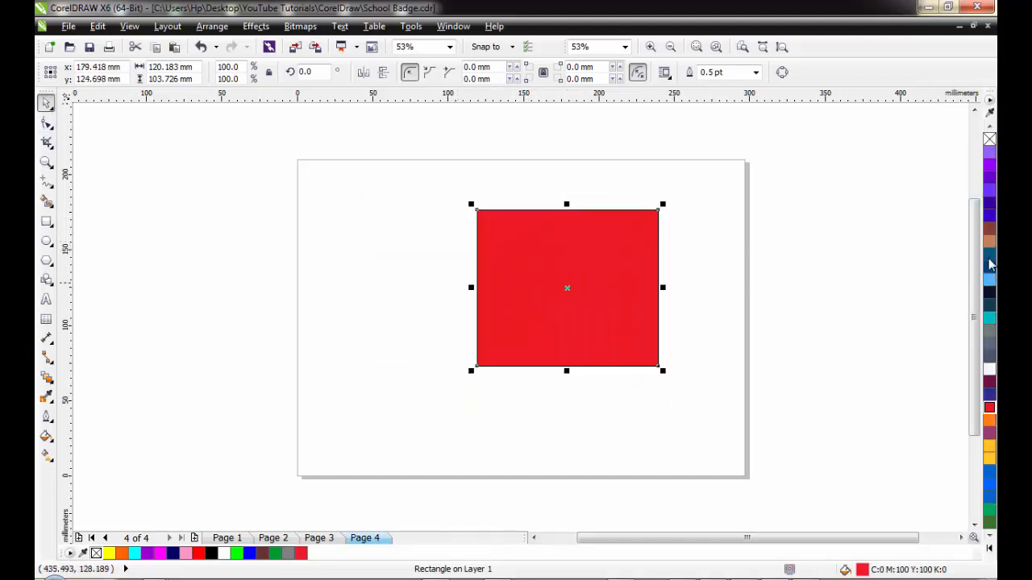
left_click(990, 263)
left_click(989, 293)
left_click(990, 330)
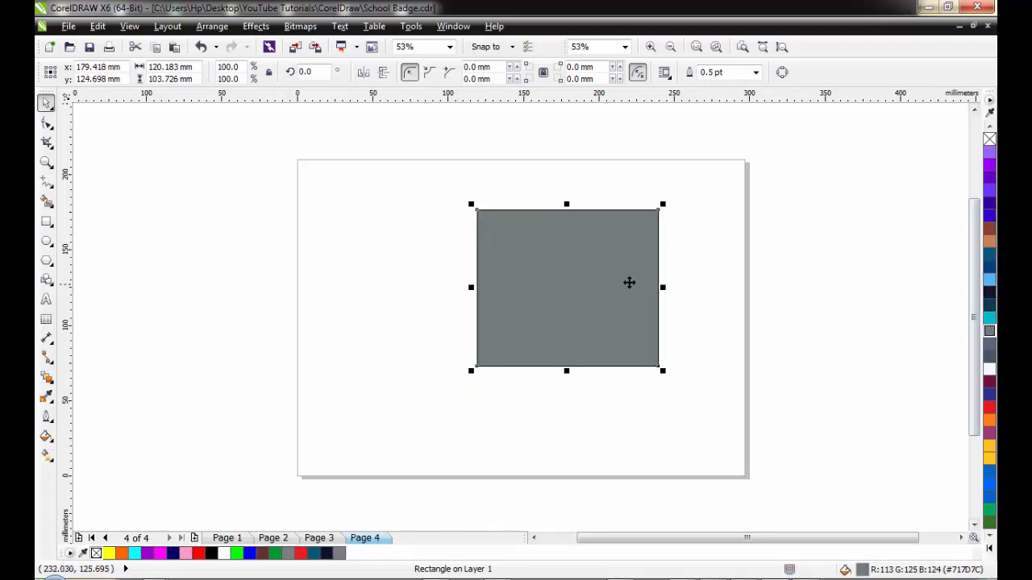
left_click_drag(629, 282, 562, 293)
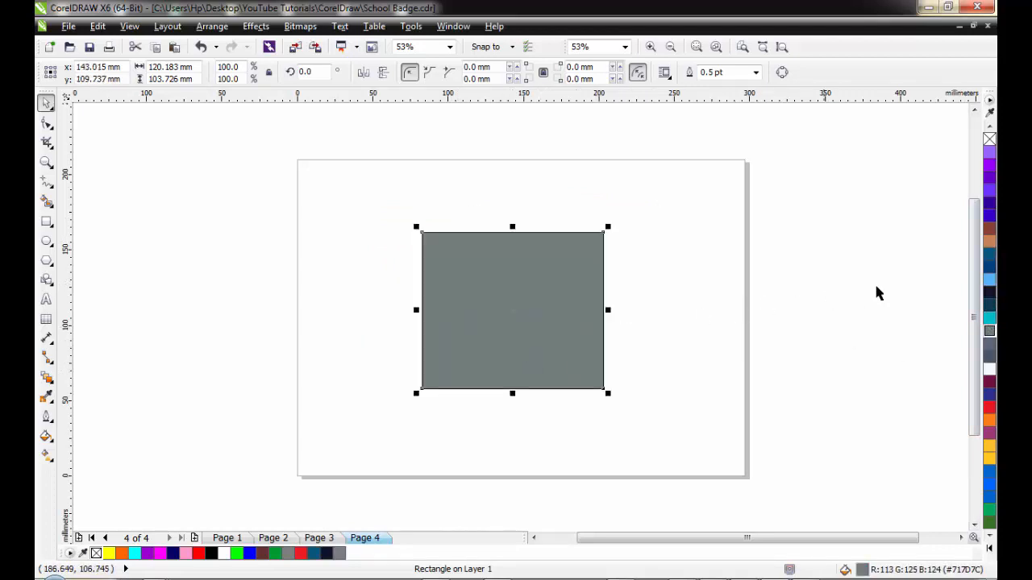
Try several more palette colours on the rectangle and finish with dark green (C62 M0 Y100 K49).
left_click(989, 206)
left_click(990, 240)
left_click(990, 293)
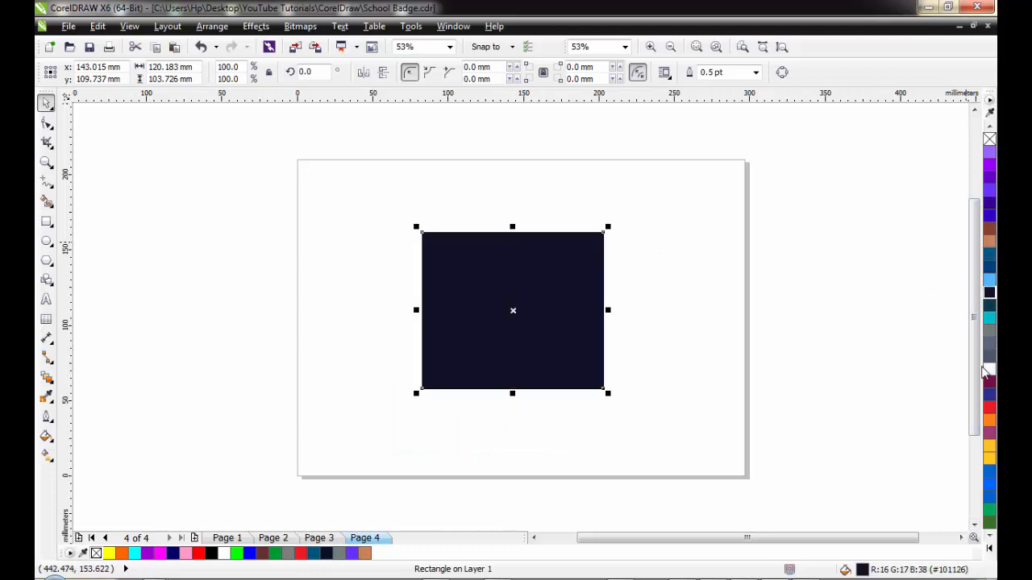
left_click(990, 407)
left_click(990, 446)
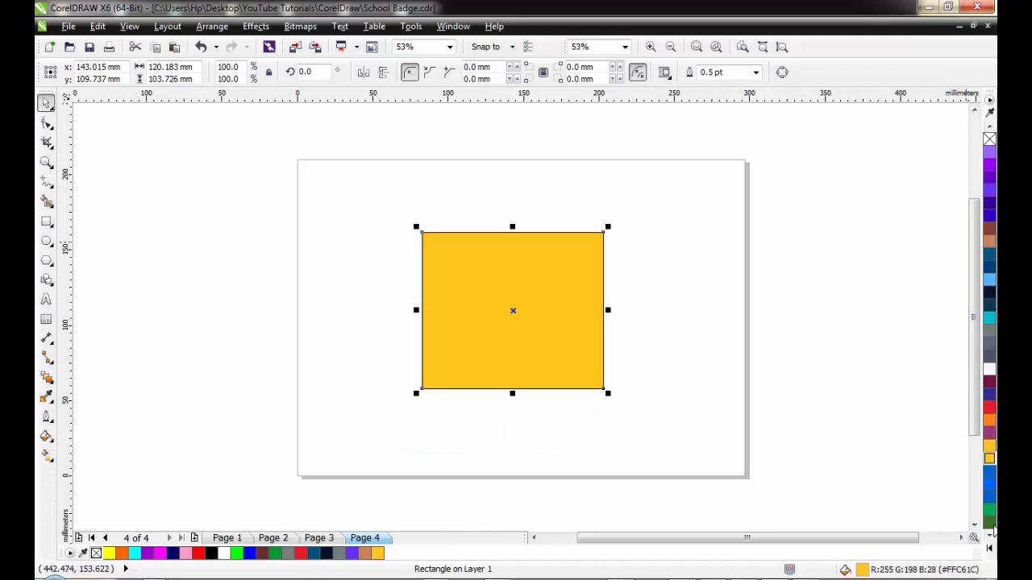
left_click(991, 524)
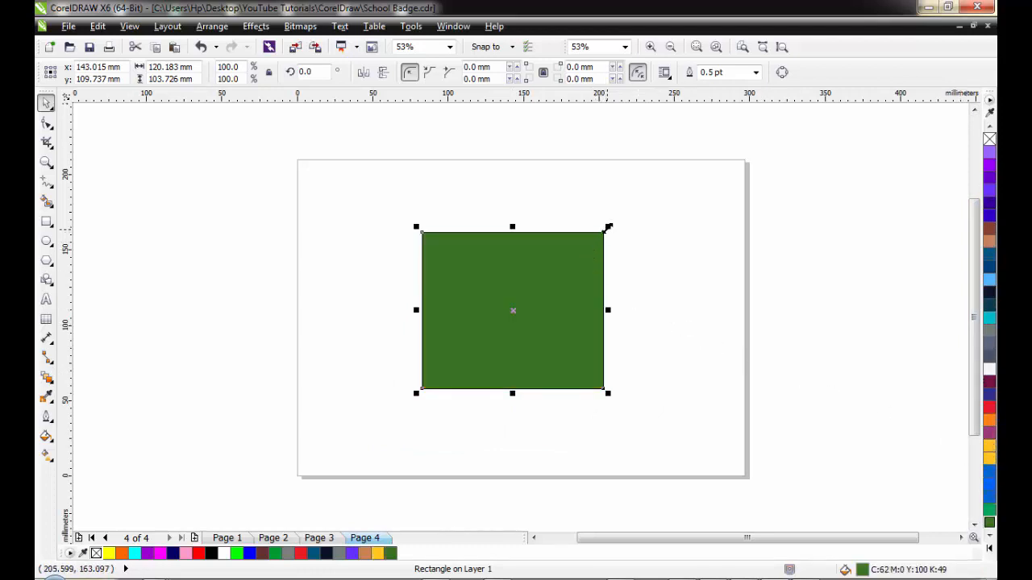
Shrink the green rectangle to about 62 by 81 mm and place it just outside the page's upper-left corner.
left_click_drag(609, 228, 558, 271)
left_click_drag(478, 320, 816, 227)
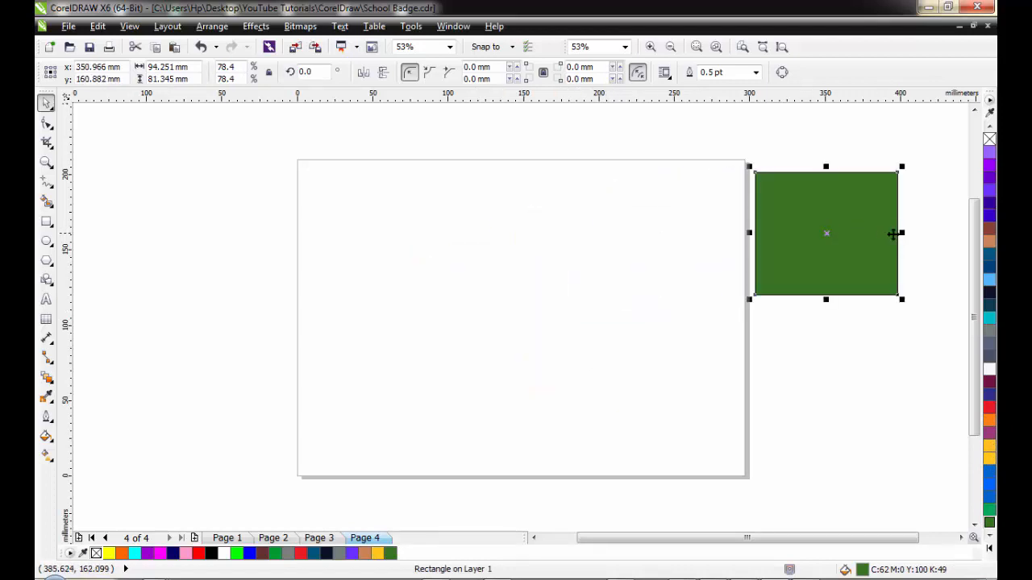
left_click_drag(901, 233, 799, 212)
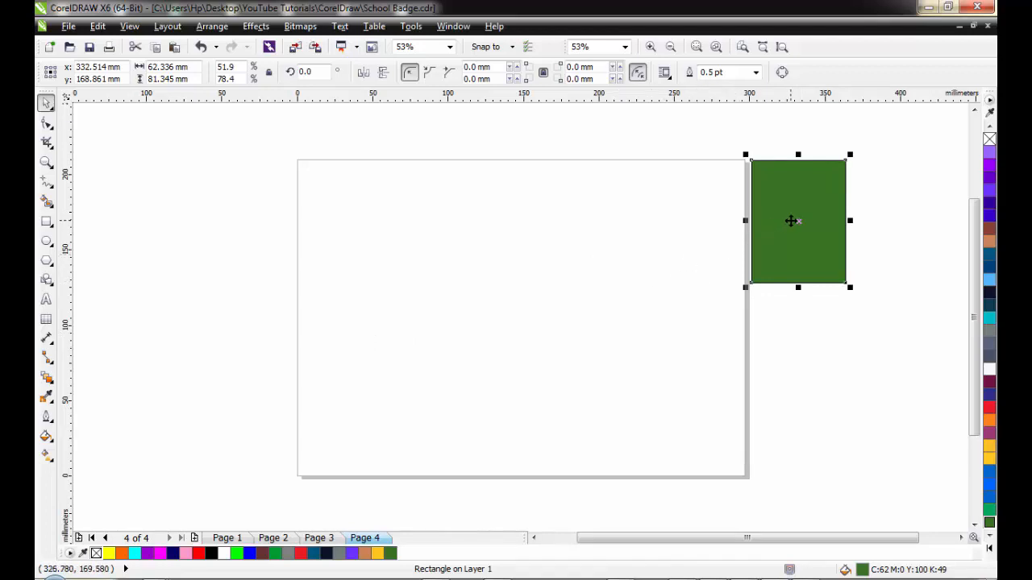
left_click_drag(801, 216, 256, 208)
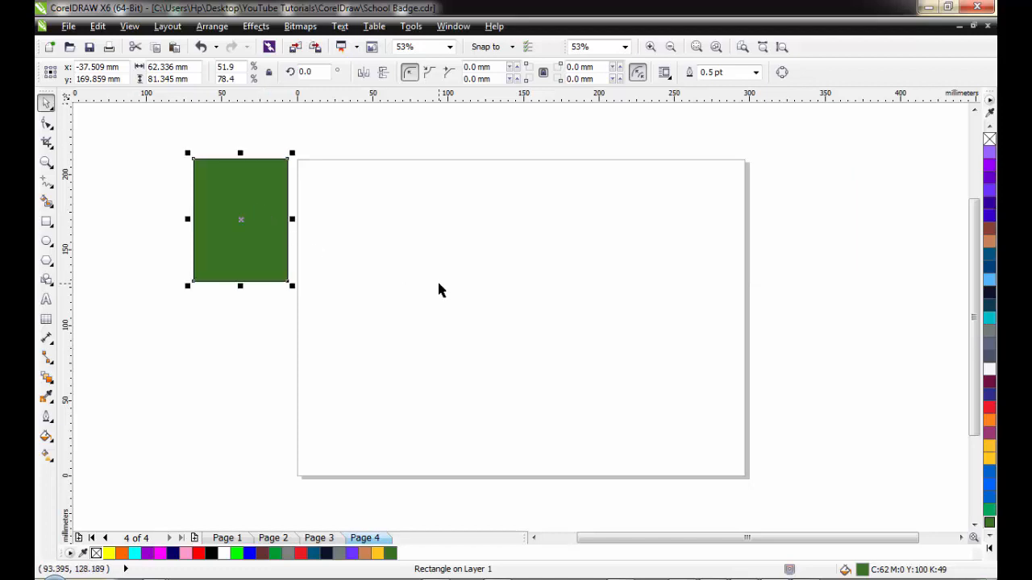
left_click(51, 448)
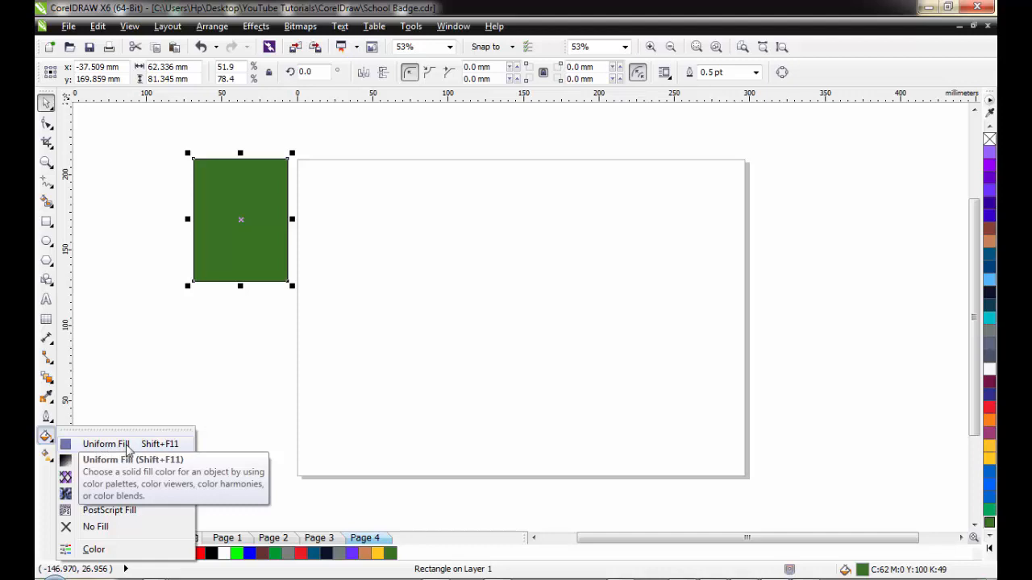
left_click(253, 210)
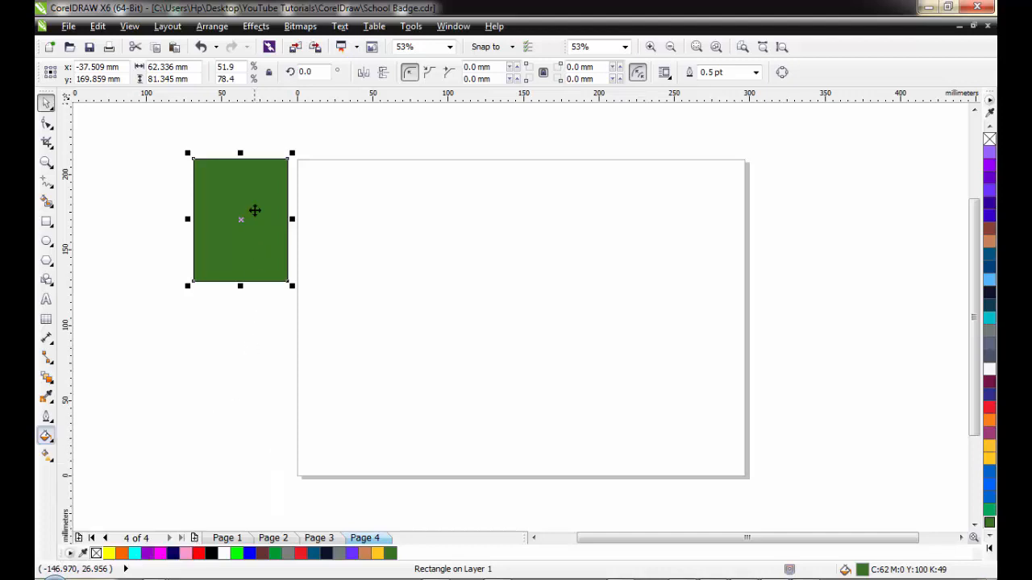
left_click(254, 302)
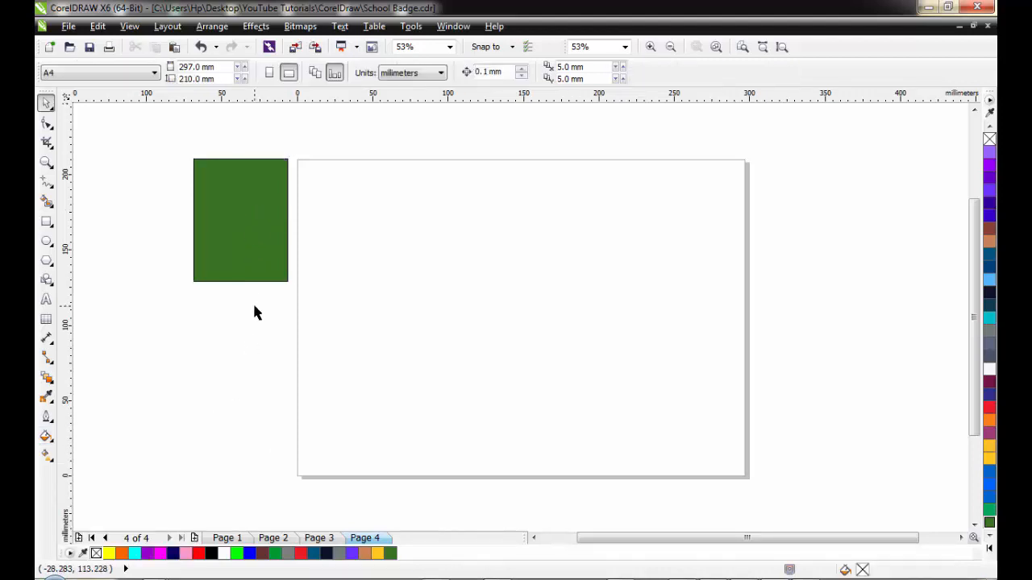
Draw a second, unfilled rectangle about 220 by 182 mm on the page and adjust its position near the page centre.
left_click(46, 221)
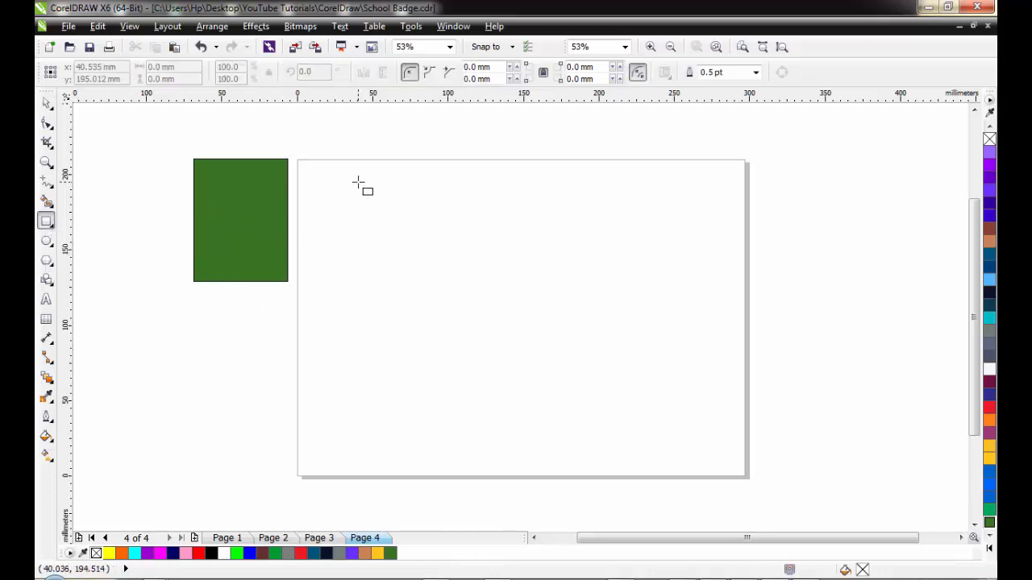
mouse_move(358, 182)
left_mouse_down()
mouse_move(656, 414)
mouse_move(690, 456)
left_mouse_up()
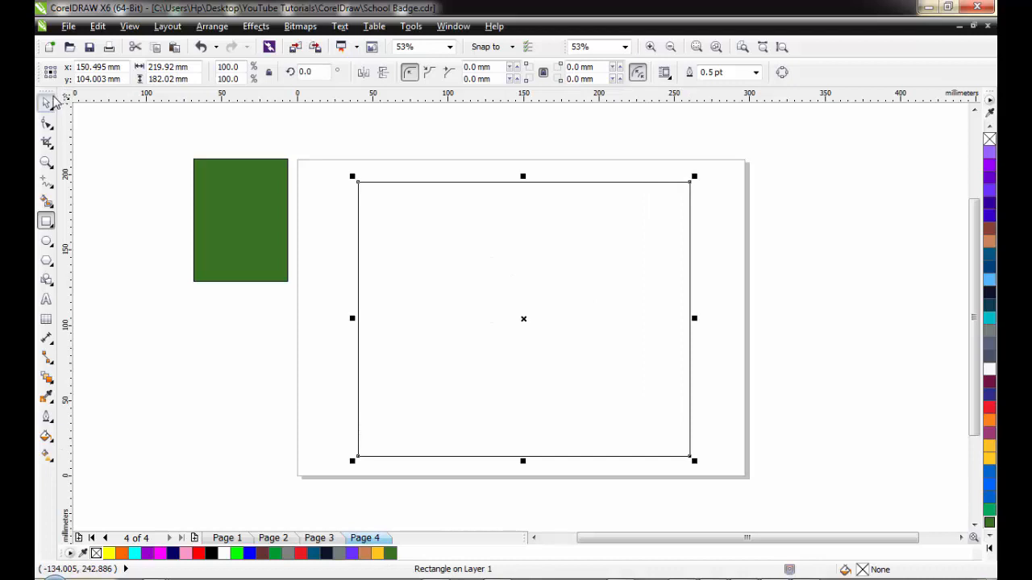
left_click(46, 102)
left_click_drag(495, 251, 499, 243)
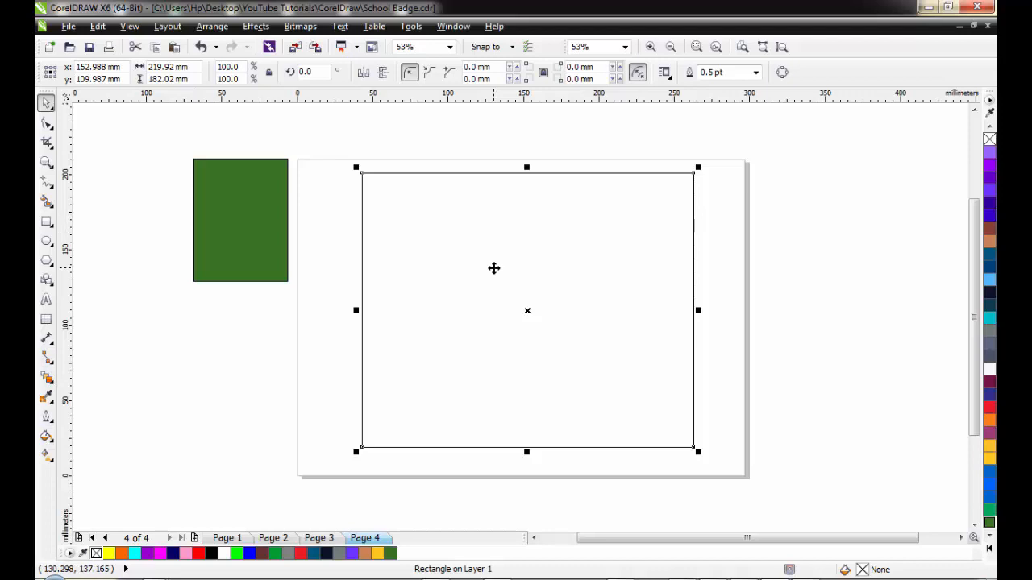
left_click(46, 436)
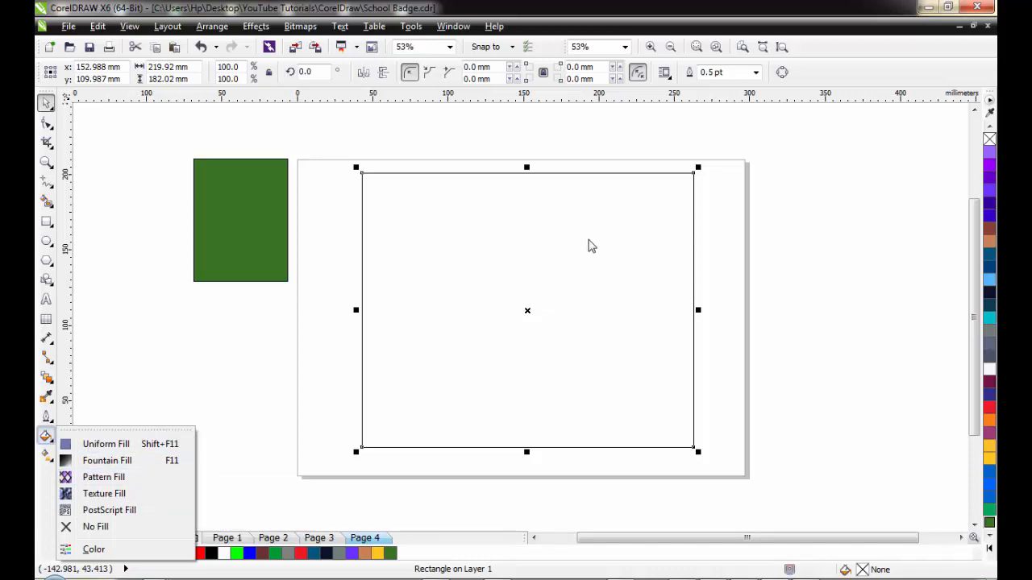
left_click(583, 240)
mouse_move(550, 261)
left_mouse_down()
mouse_move(539, 282)
mouse_move(559, 260)
mouse_move(550, 239)
mouse_move(558, 258)
left_mouse_up()
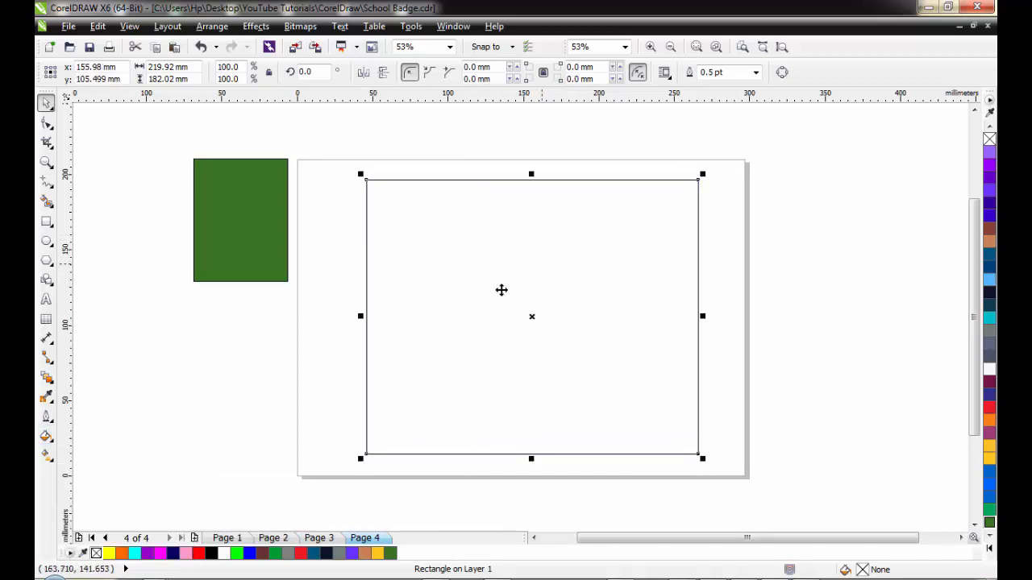
Open the Uniform Fill dialog for the large unfilled rectangle and move the dialog clear of the green one.
left_click(50, 437)
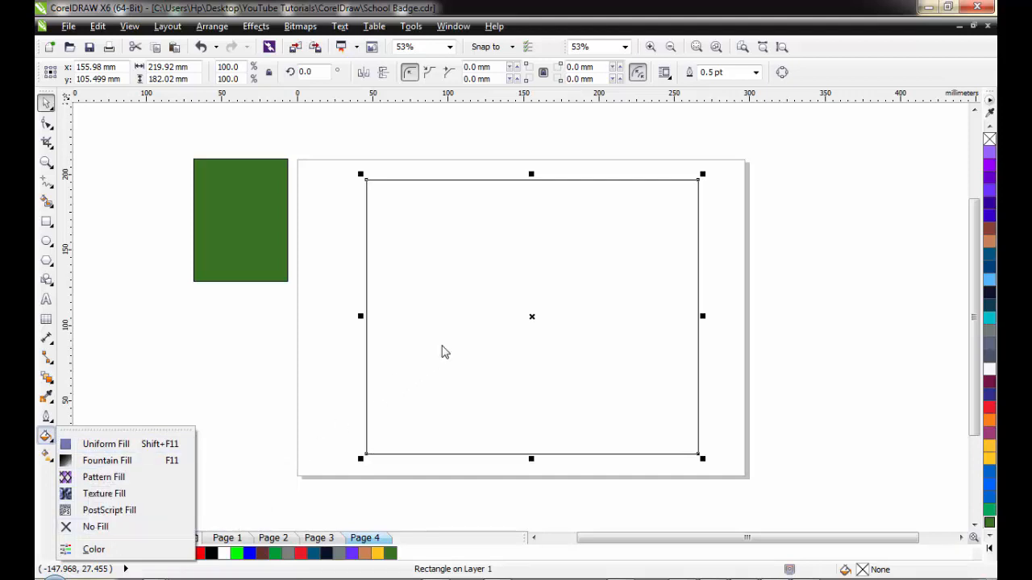
left_click(594, 256)
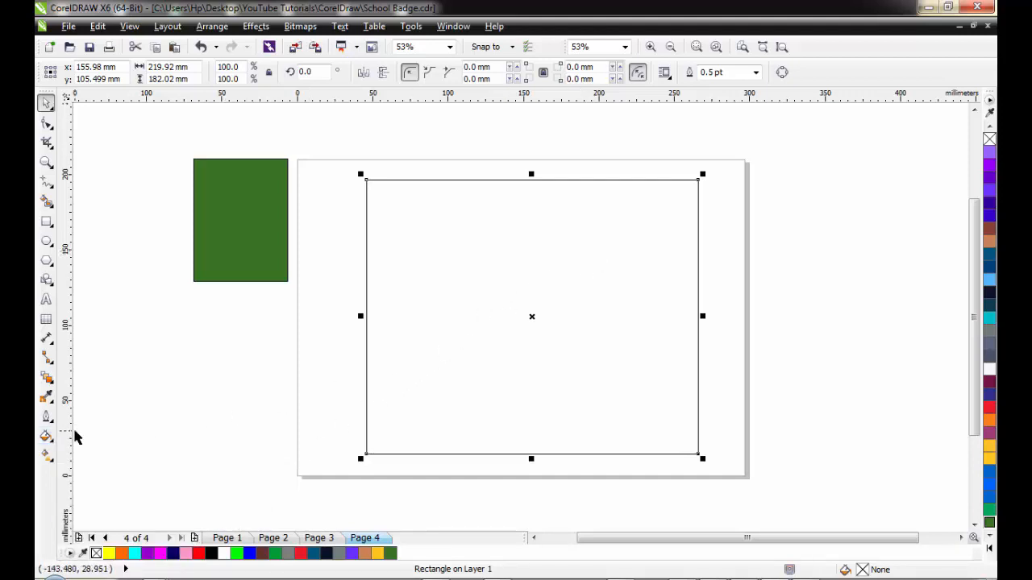
left_click(46, 436)
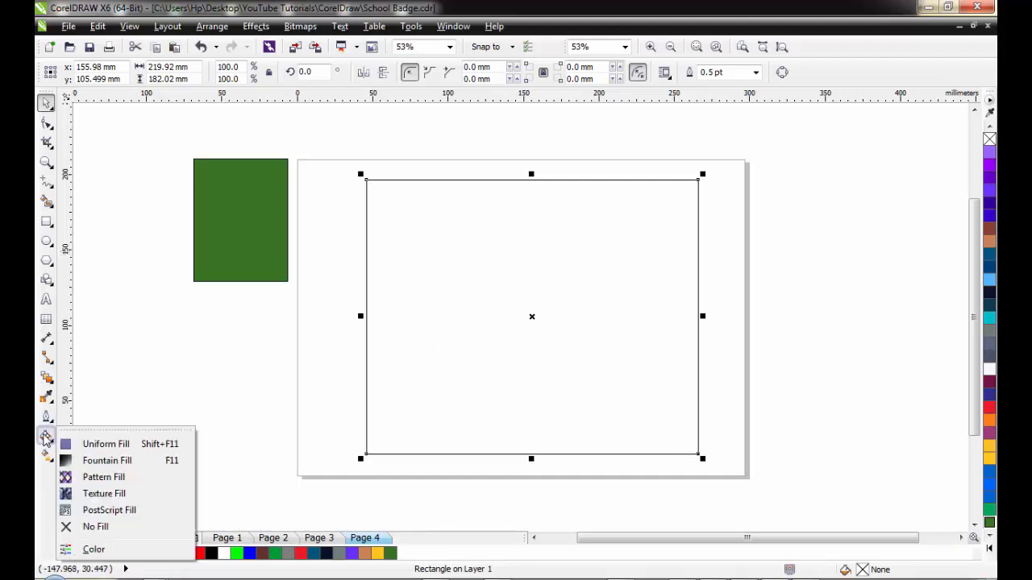
left_click(107, 450)
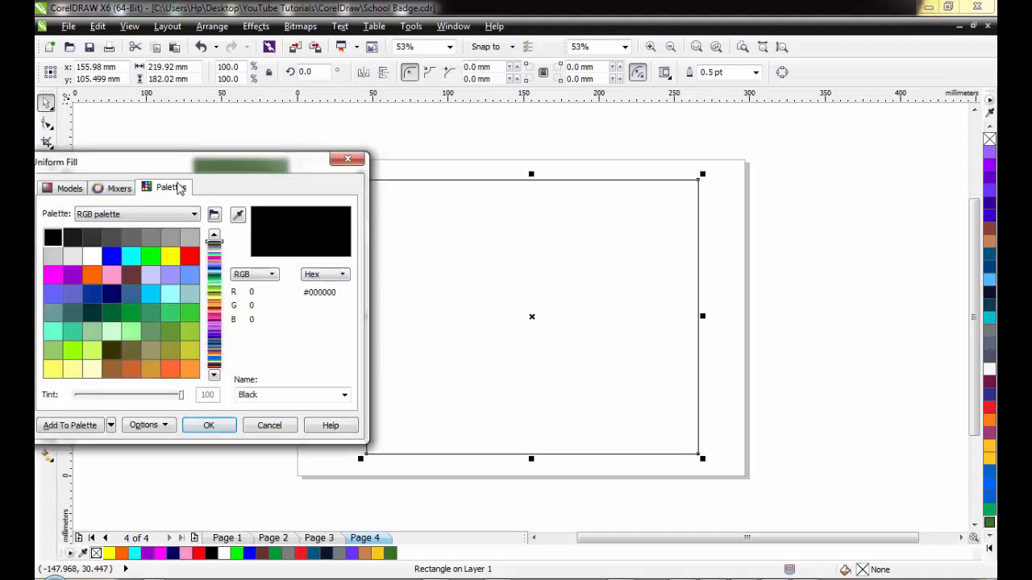
left_click_drag(173, 169, 637, 161)
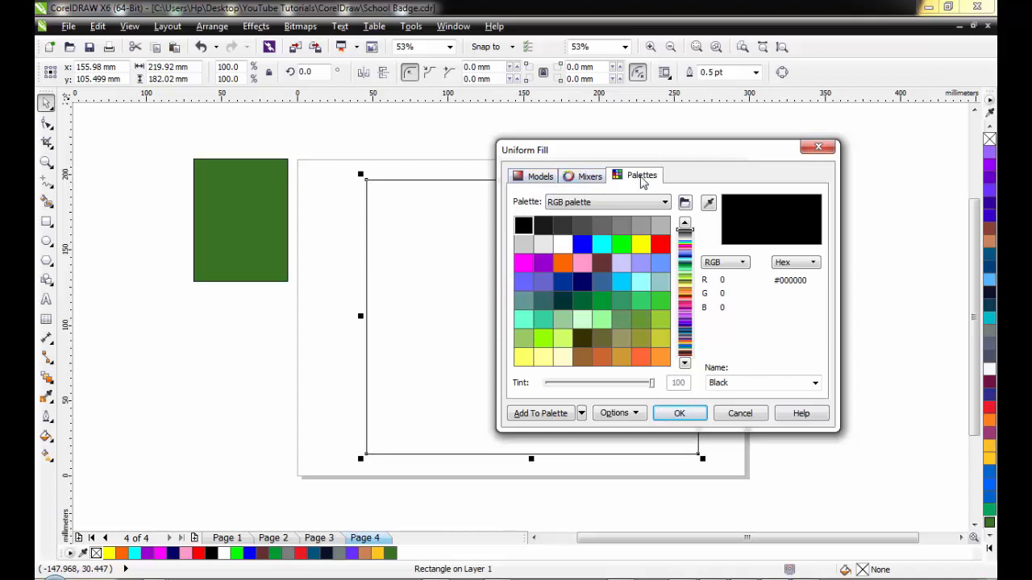
Compare the Mixers, Models and Palettes ways of choosing a uniform fill colour.
left_click(591, 182)
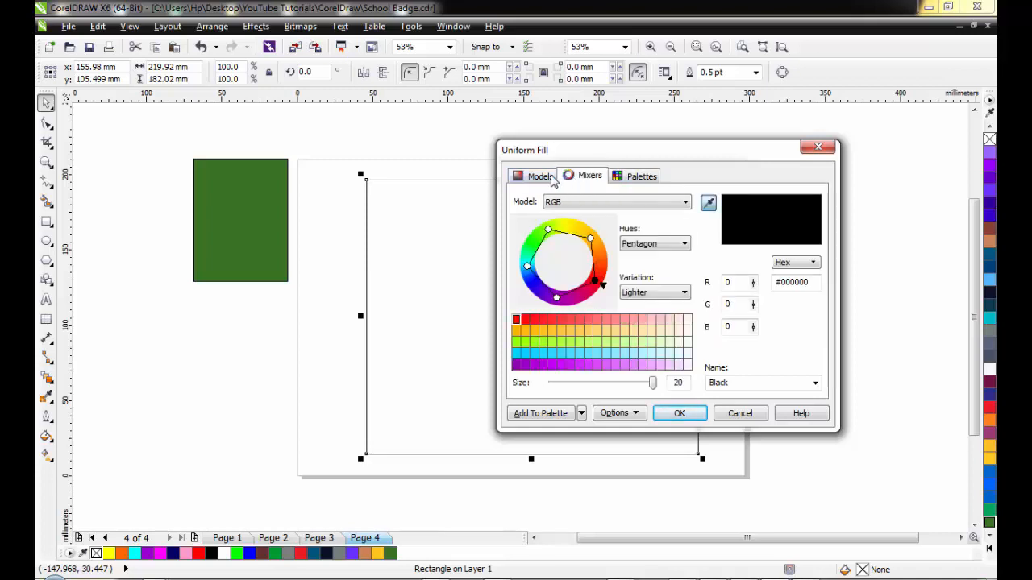
left_click(537, 176)
left_click(587, 176)
left_click(625, 177)
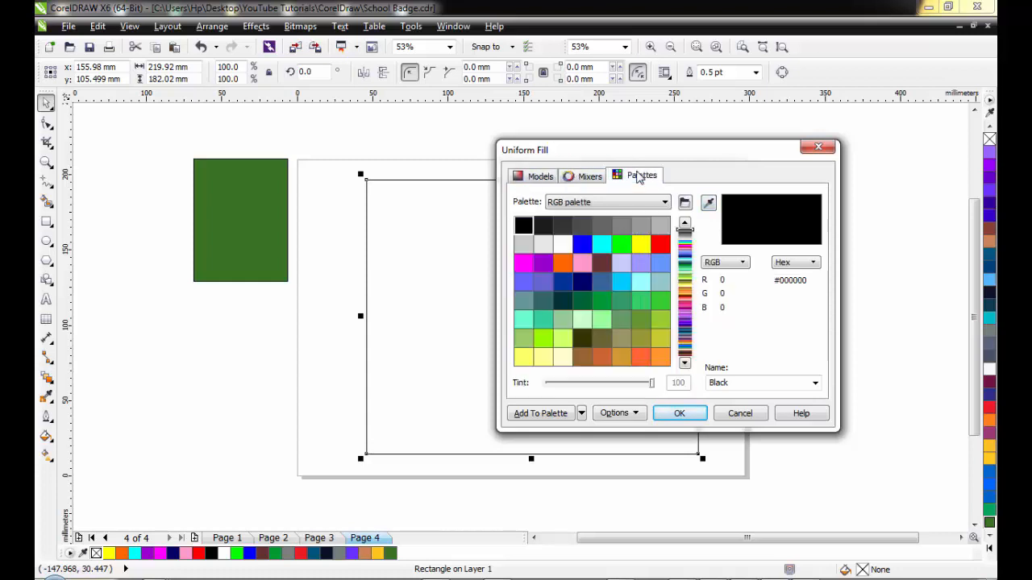
Choose light red #E64A4A from the RGB colour model as the large rectangle's new uniform fill colour.
left_click(540, 176)
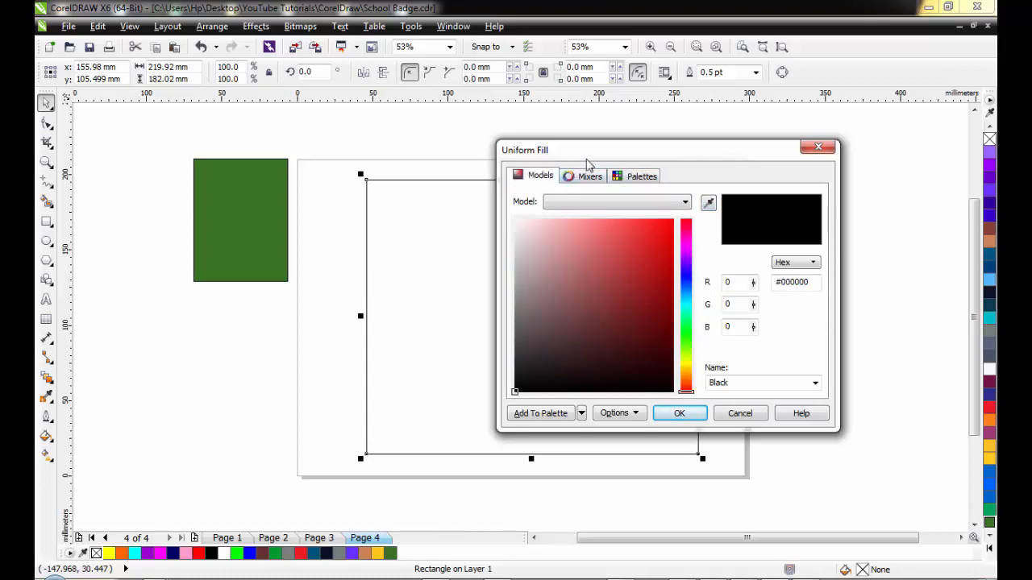
left_click_drag(601, 156, 730, 68)
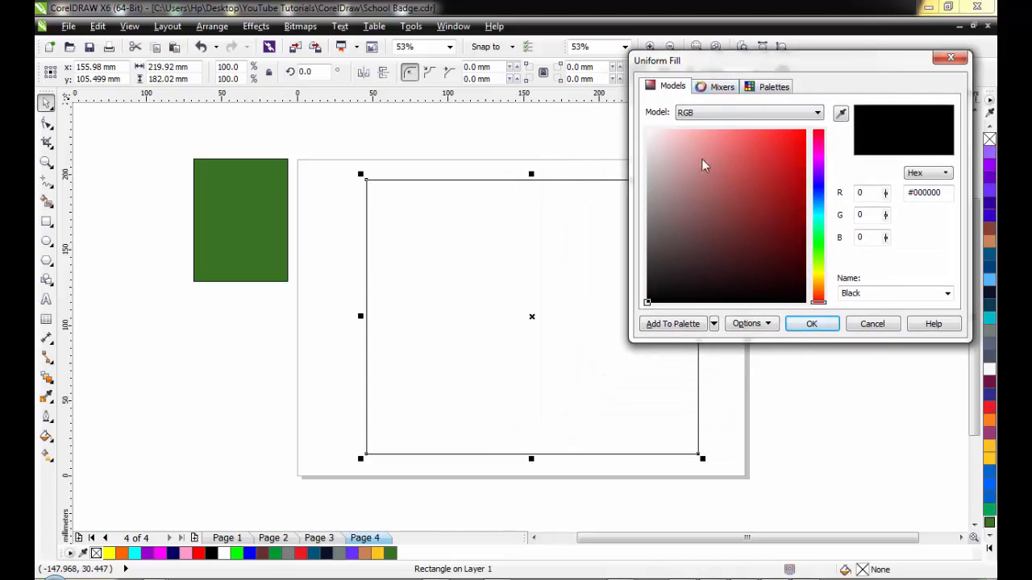
left_click(755, 148)
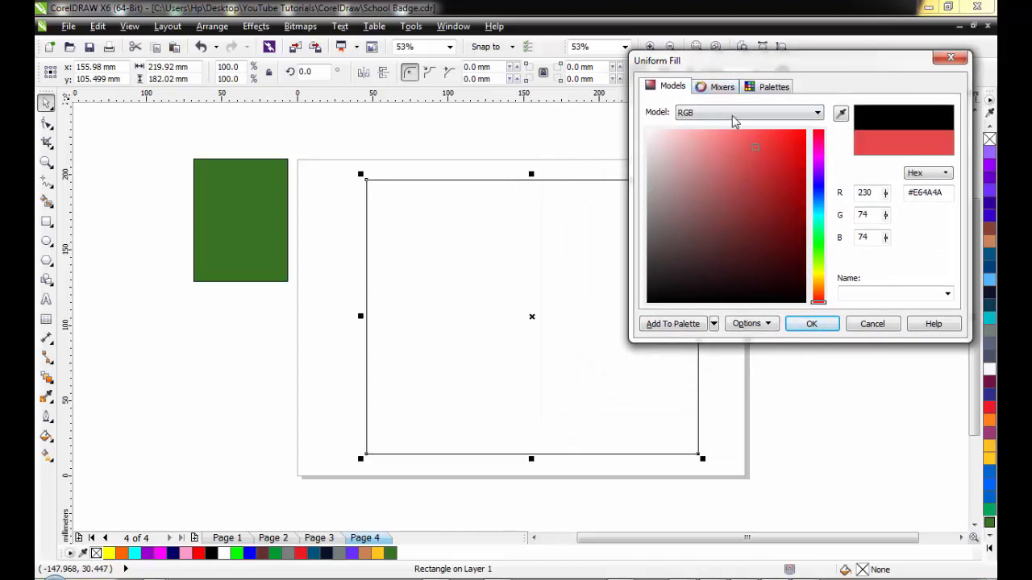
left_click_drag(819, 67, 725, 113)
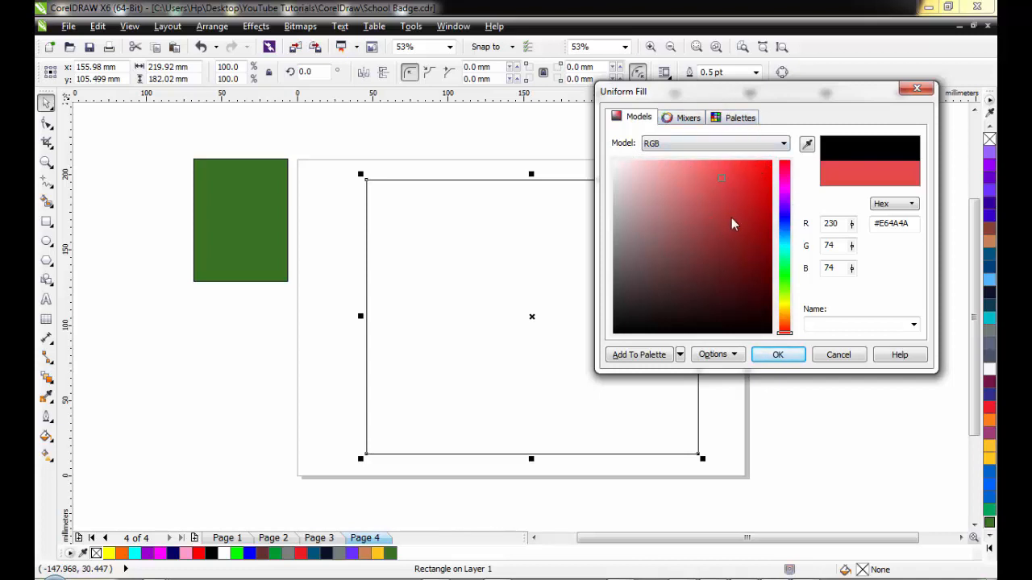
Examine the colour mixer's hue and variation options, and return to the RGB colour model view.
left_click(689, 121)
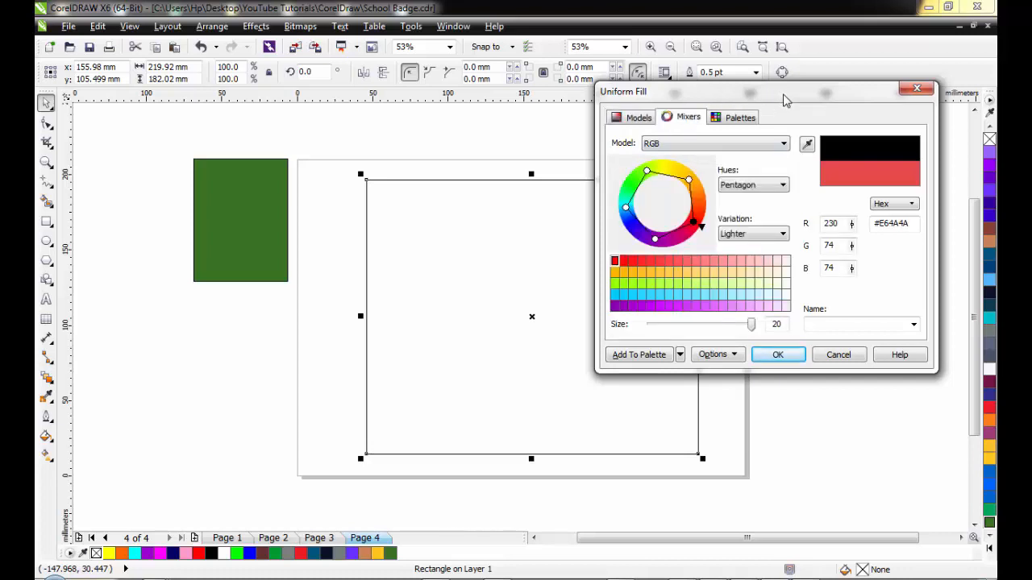
left_click_drag(783, 99, 731, 106)
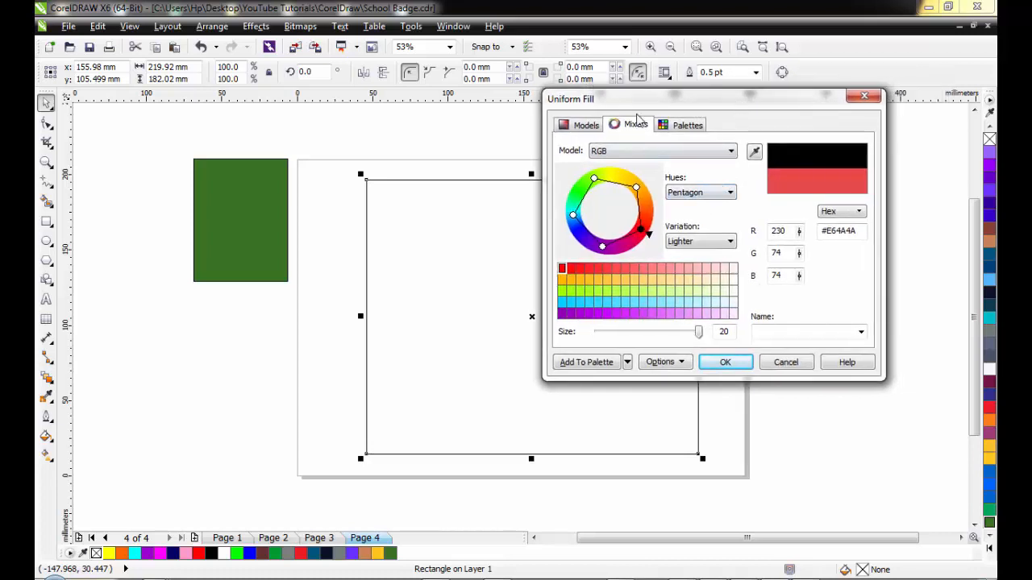
left_click(587, 128)
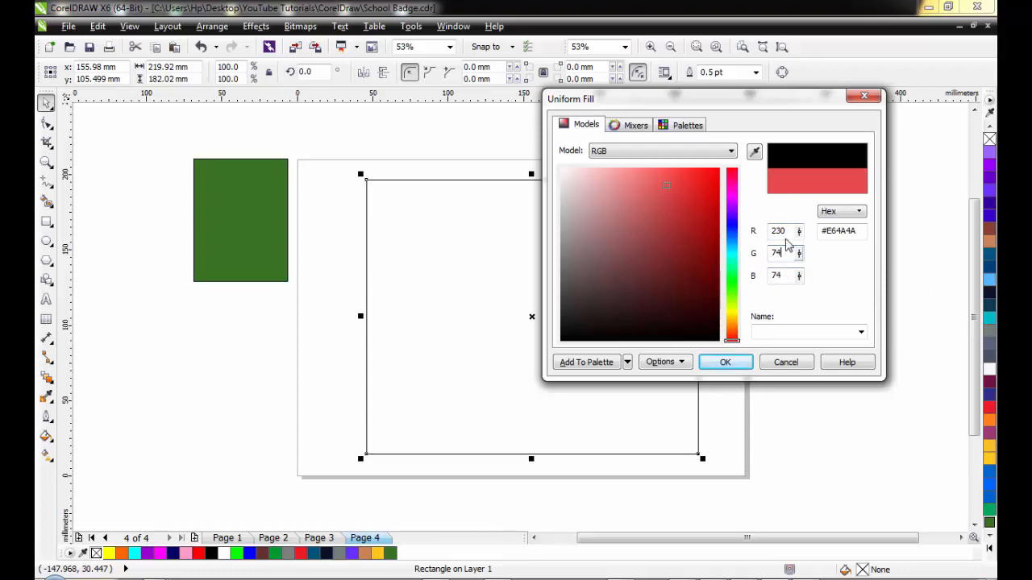
Try a green component of 77 in the RGB colour model and move the Uniform Fill dialog further off the large rectangle.
left_click(782, 275)
left_click(783, 252)
left_click(783, 260)
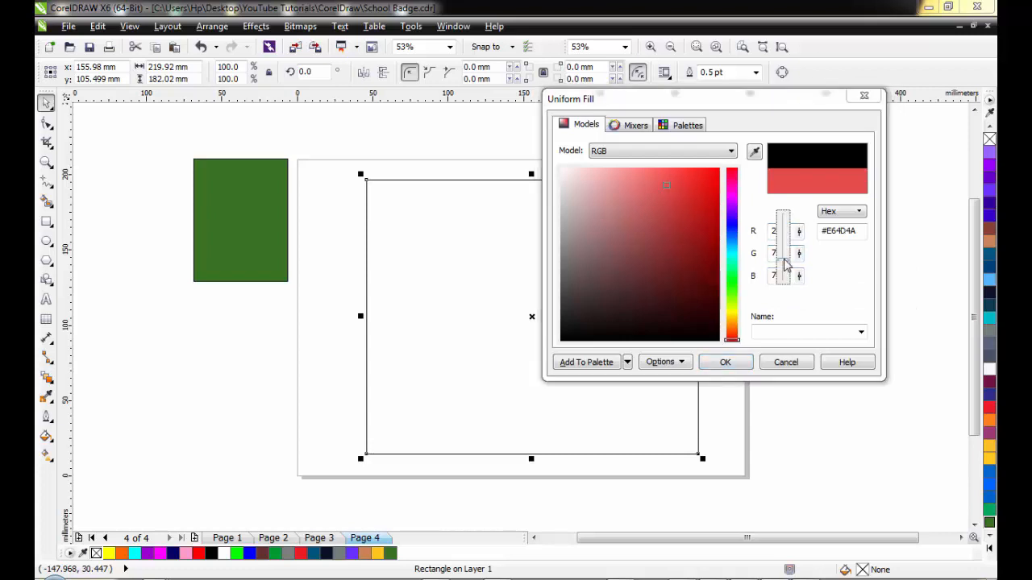
left_click(819, 259)
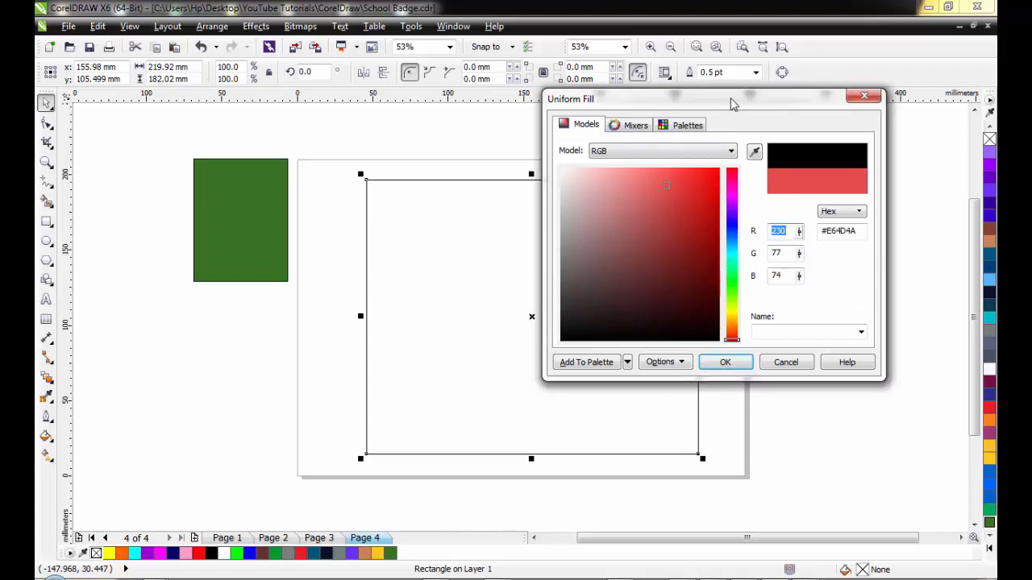
left_click_drag(732, 100, 788, 71)
left_click(837, 226)
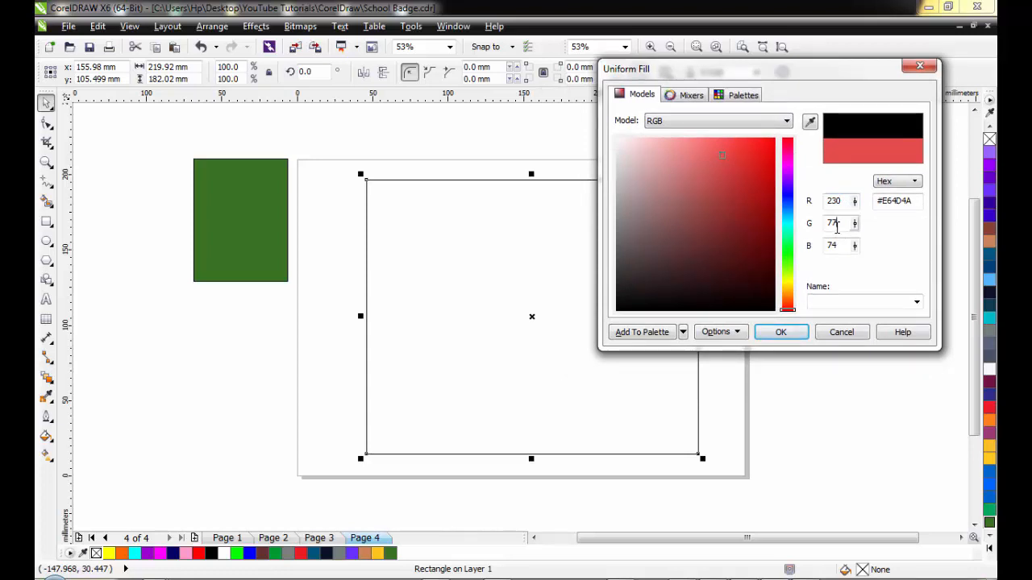
Try the darker red #CC4543 in the RGB colour model and discard the Uniform Fill changes.
mouse_move(755, 154)
left_mouse_down()
mouse_move(758, 143)
mouse_move(760, 232)
mouse_move(767, 149)
mouse_move(726, 148)
mouse_move(690, 171)
mouse_move(730, 141)
mouse_move(753, 192)
mouse_move(737, 212)
mouse_move(722, 172)
left_mouse_up()
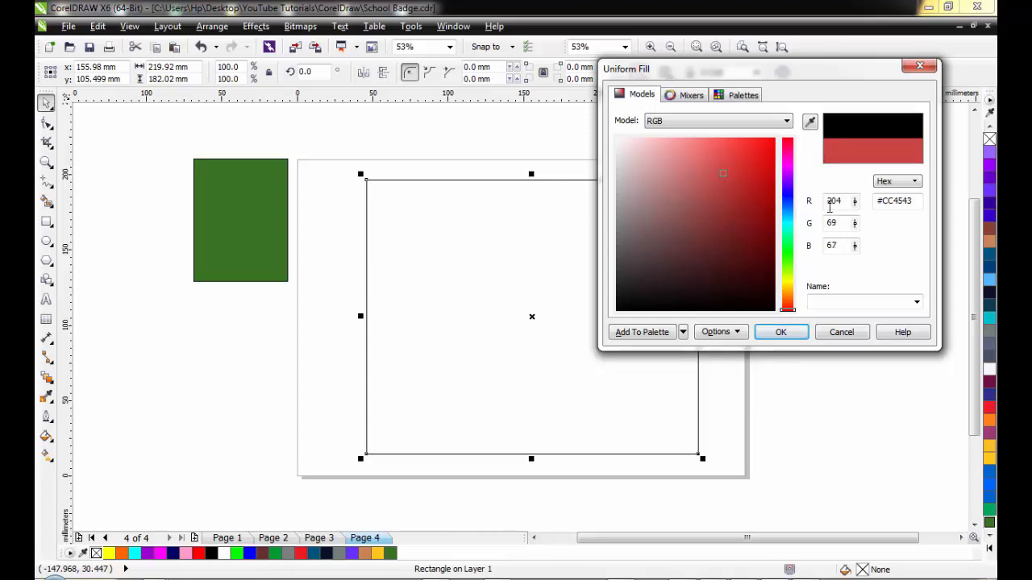
left_click(843, 244)
left_click_drag(845, 203, 833, 205)
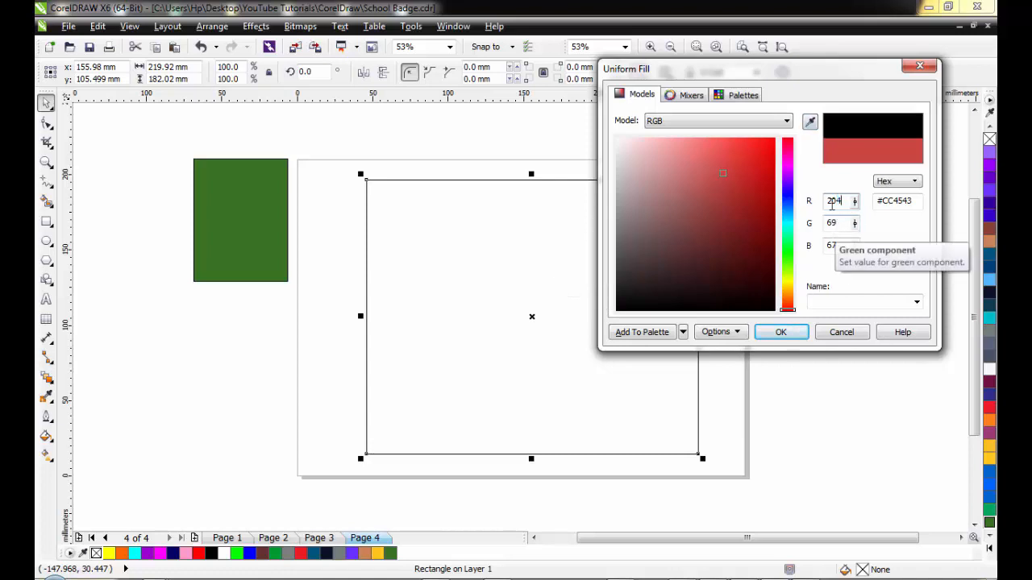
left_click(920, 65)
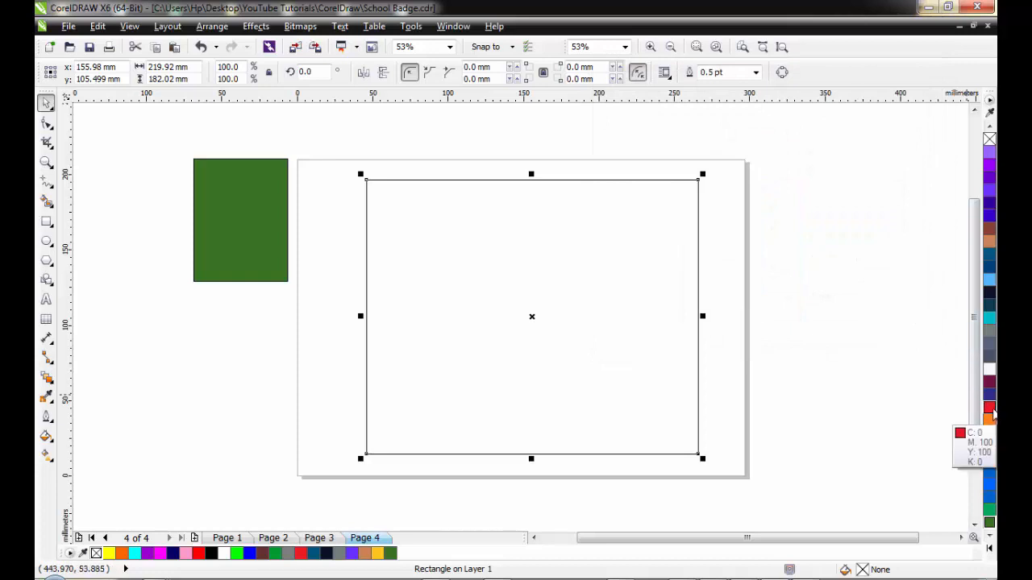
Fill the large rectangle with the palette's red (C0 M100 Y100 K0) and inspect its CMYK components in the Uniform Fill dialog.
left_click(989, 407)
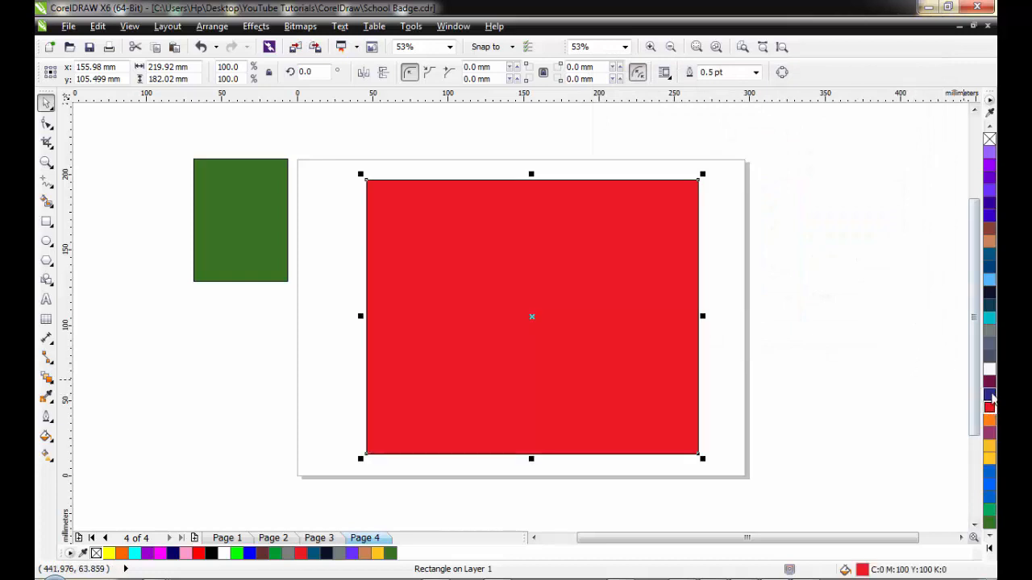
left_click(46, 436)
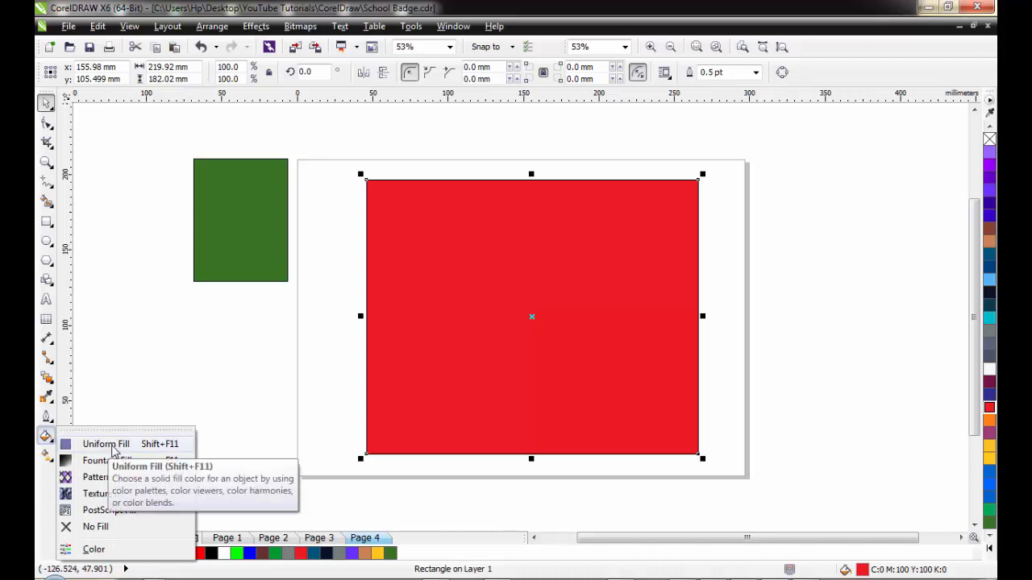
left_click(114, 449)
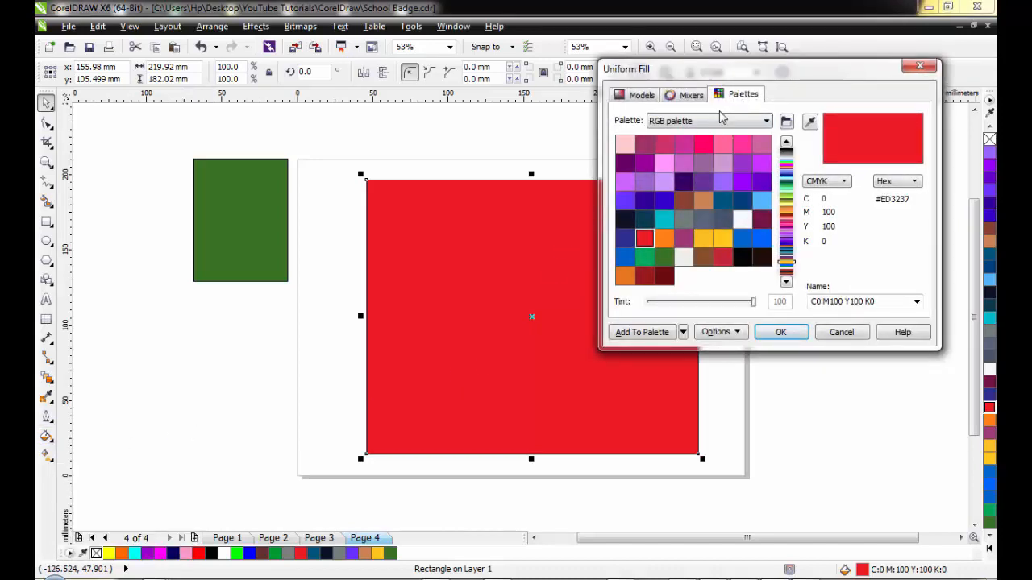
left_click(633, 98)
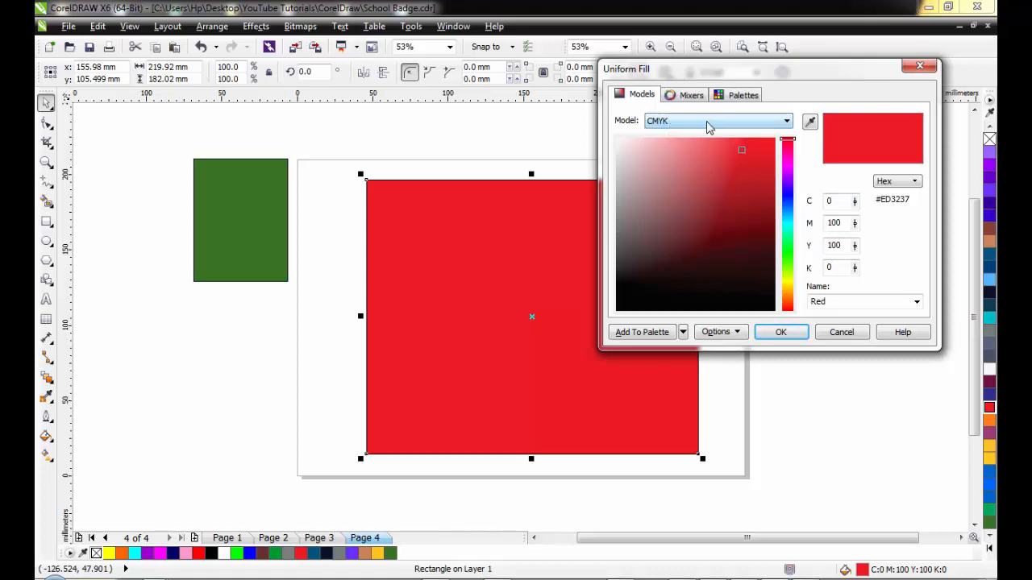
left_click(841, 201)
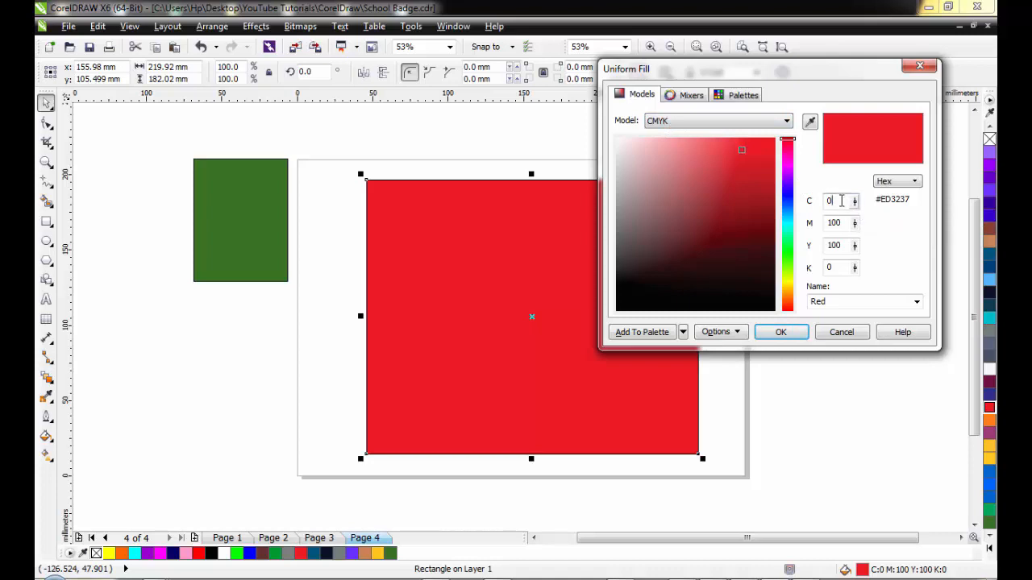
left_click(841, 245)
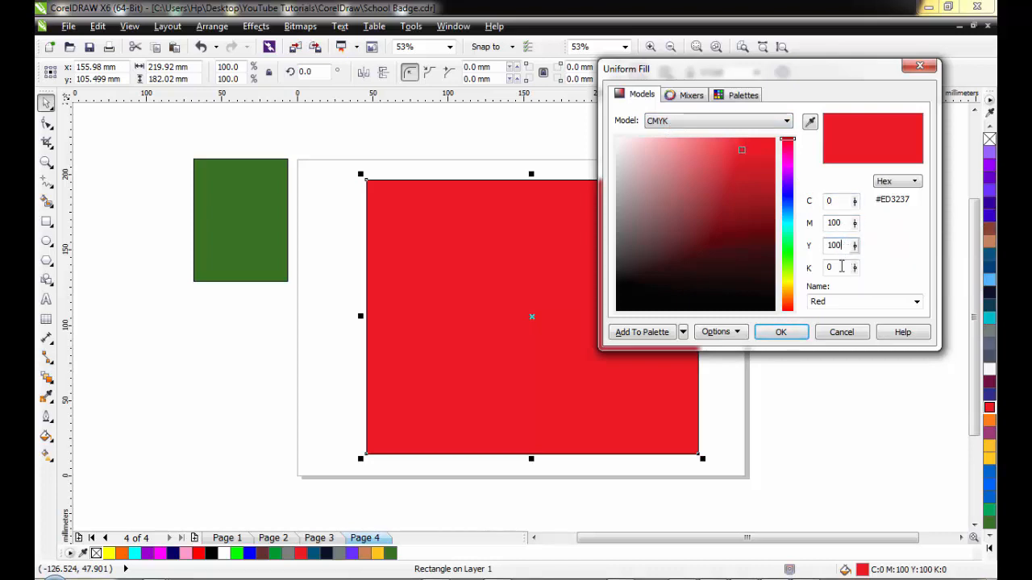
left_click(841, 267)
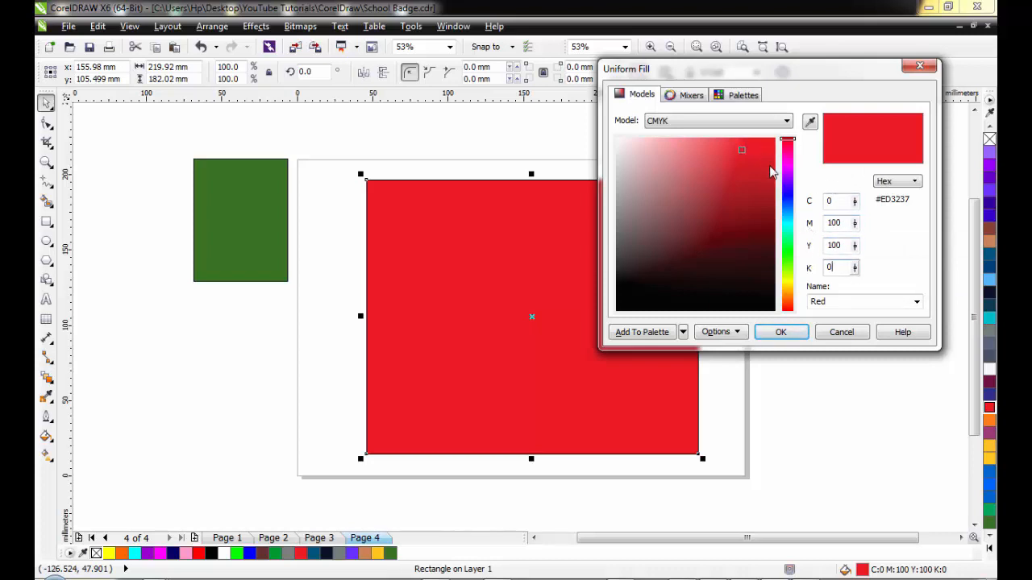
Try the lighter red #EF5057 in the CMYK colour model and check its magenta and yellow components.
left_click(771, 142)
left_click(726, 140)
left_click_drag(694, 147, 723, 145)
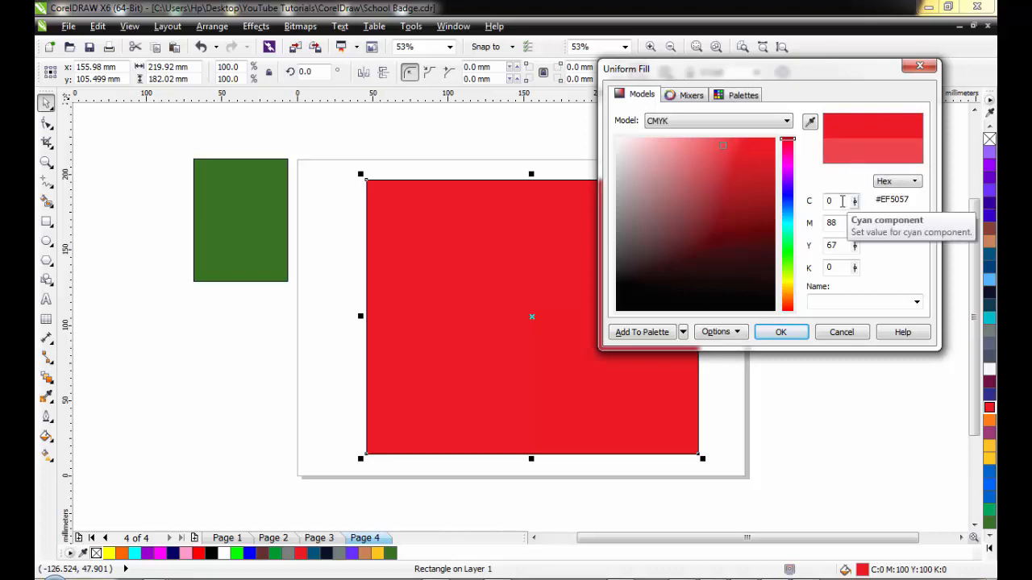
double_click(831, 222)
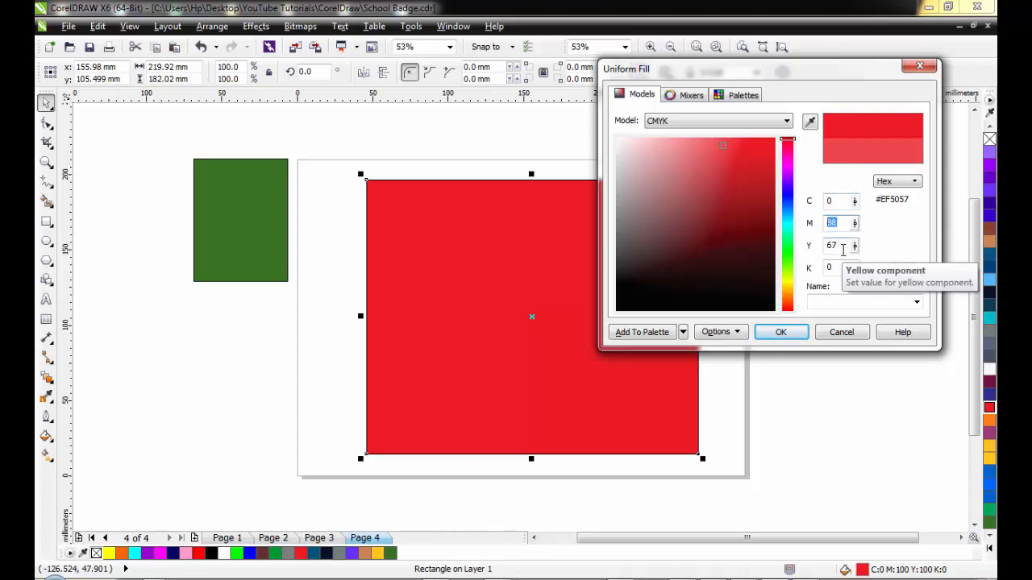
double_click(825, 246)
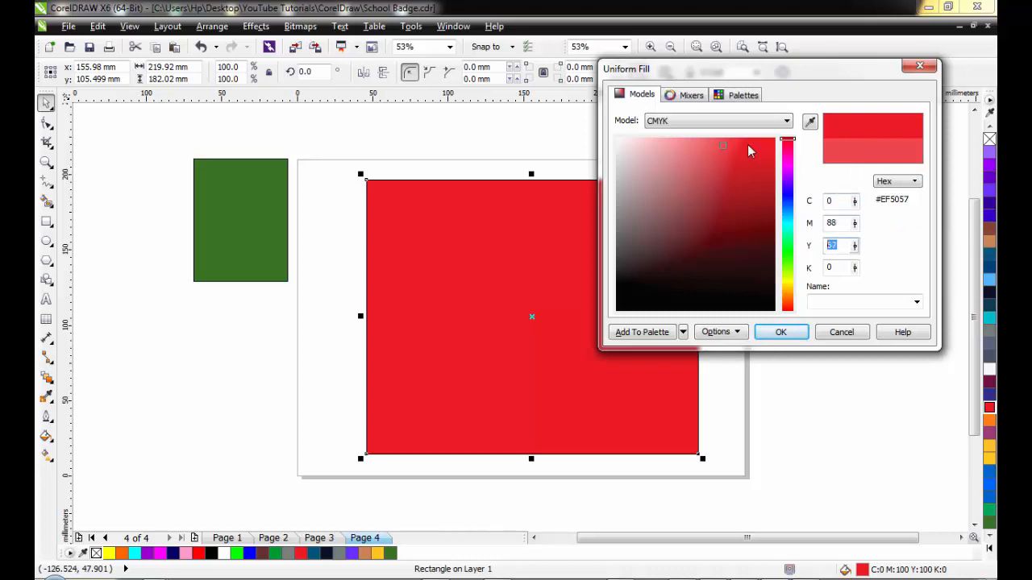
Pick full red #ED3237 (C0 M100 Y100 K0) and apply it as the large rectangle's uniform fill.
left_click_drag(726, 145, 776, 139)
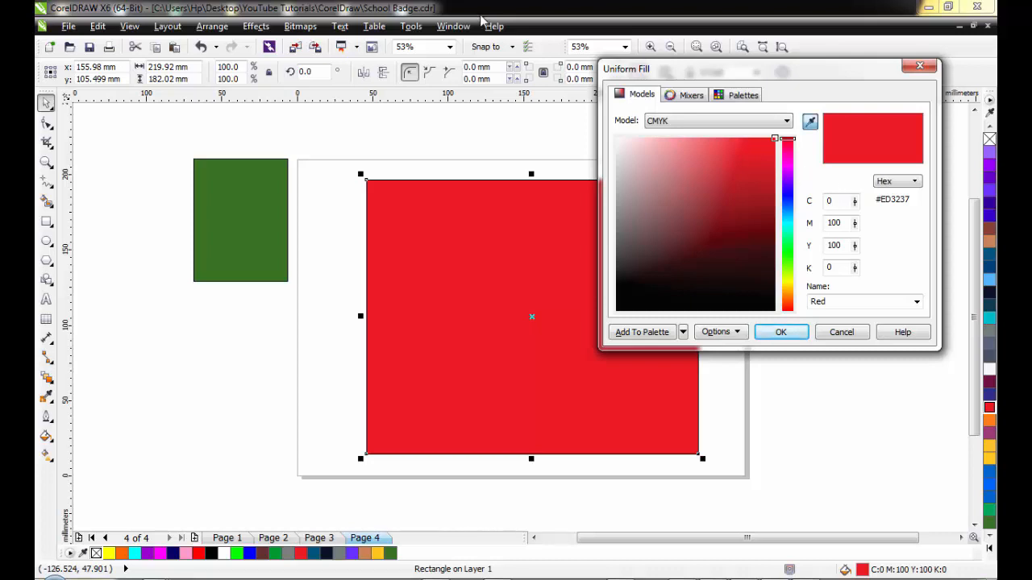
left_click_drag(814, 77, 844, 136)
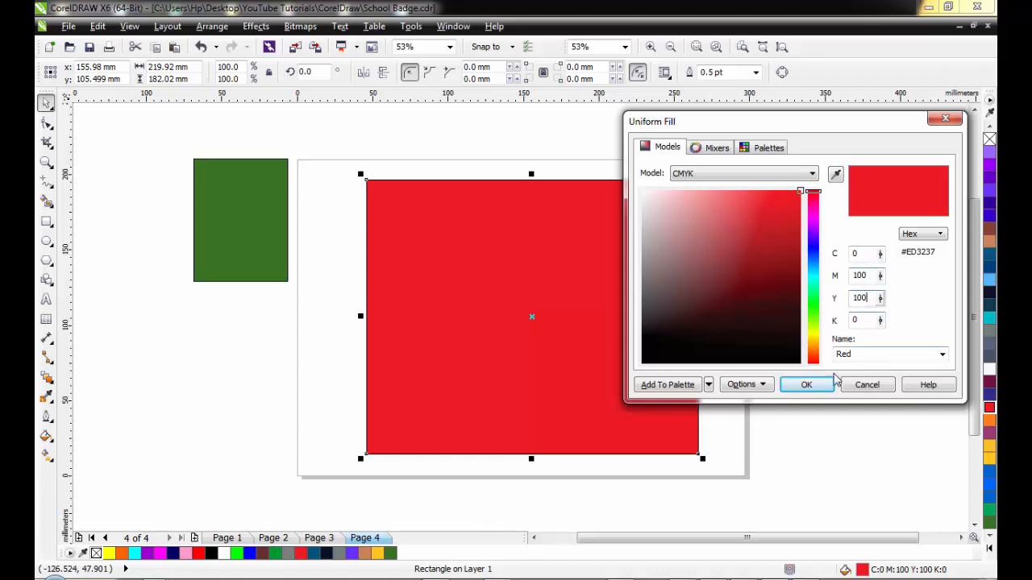
left_click(806, 385)
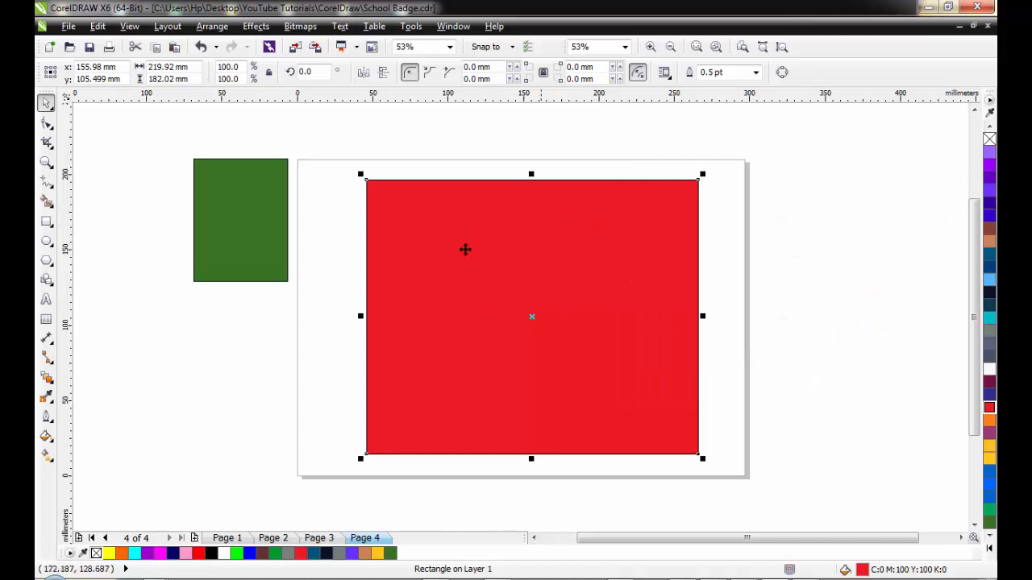
Change the small green rectangle's uniform fill to red in the CMYK model with C 0, M 100, Y 100 and K 0.
left_click(233, 215)
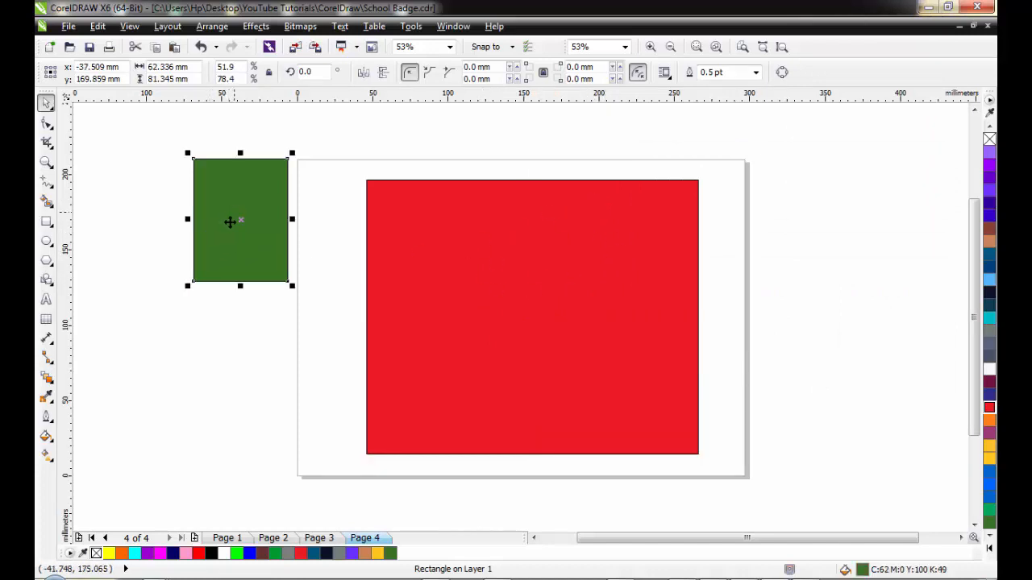
left_click(47, 437)
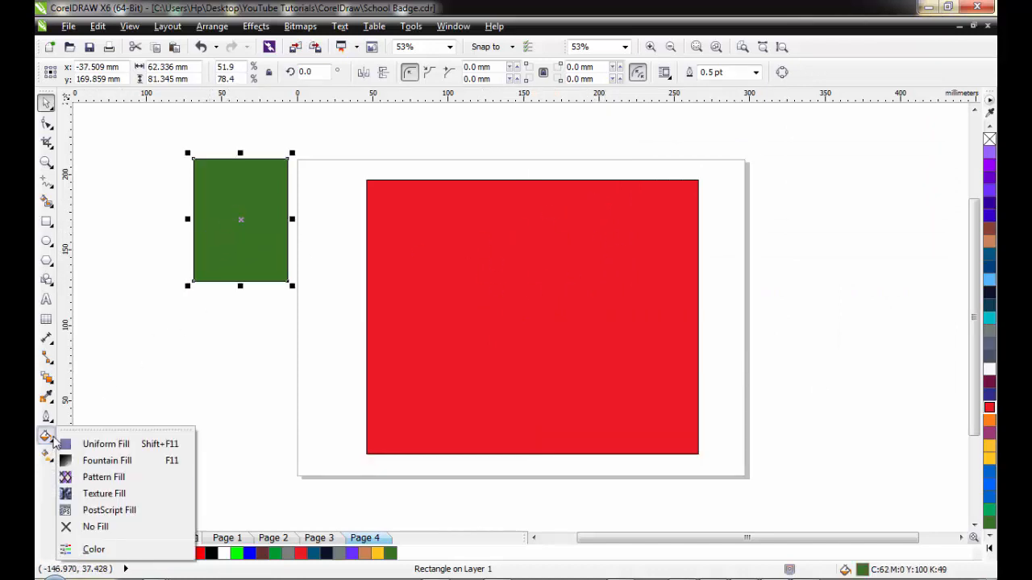
left_click(121, 444)
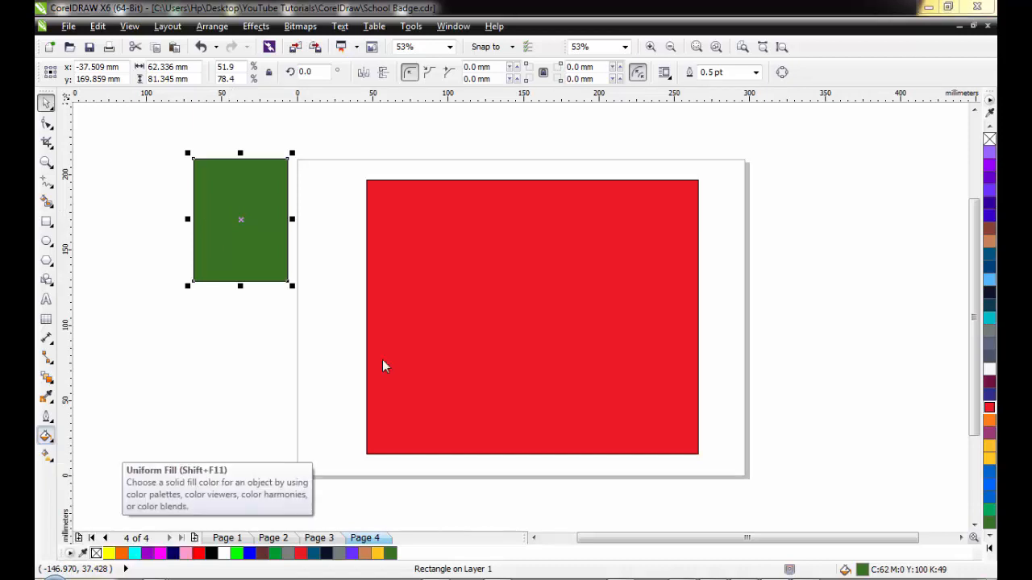
left_click(666, 148)
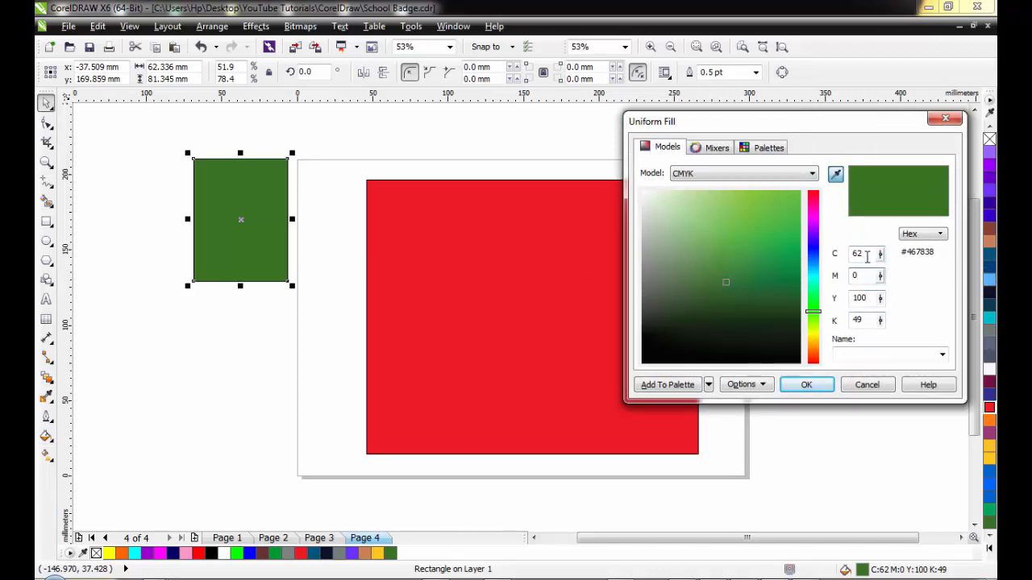
double_click(861, 254)
type("0")
double_click(870, 275)
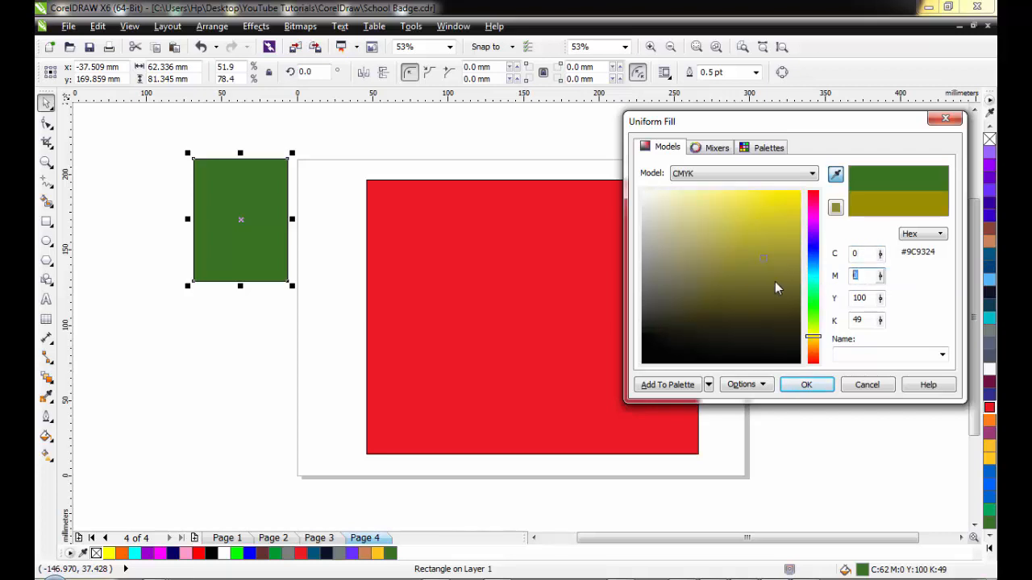
type("100")
left_click(856, 320)
left_click_drag(844, 320, 789, 328)
type("0")
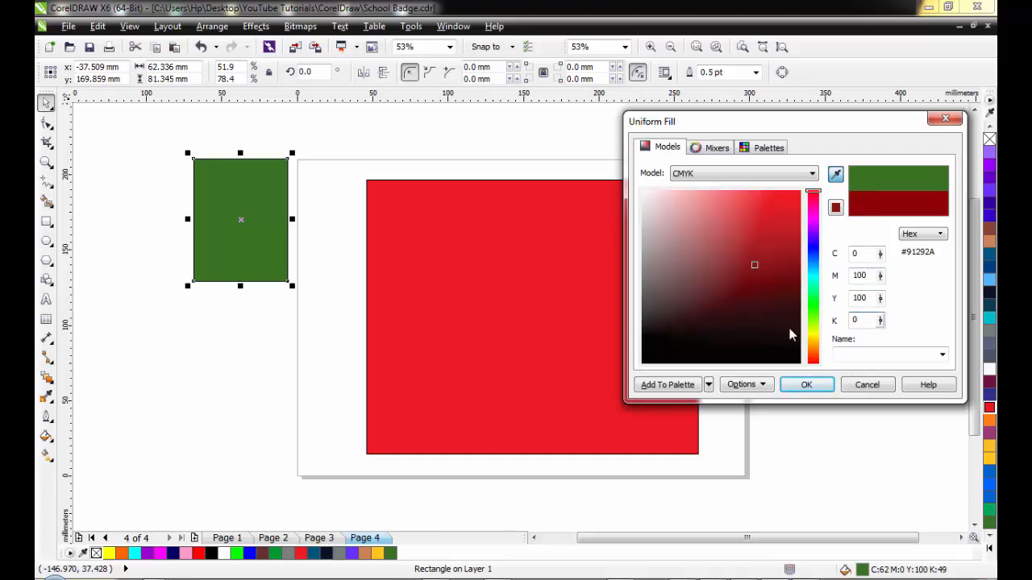
left_click(807, 386)
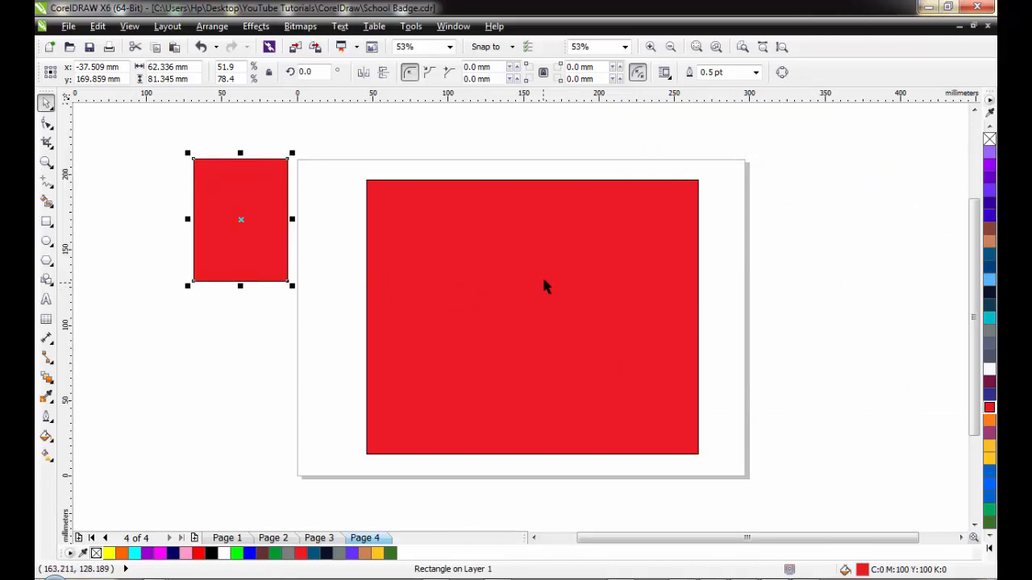
Compare the fill colour values of the small and large rectangles by selecting each in turn.
left_click(543, 286)
left_click(237, 230)
left_click(431, 266)
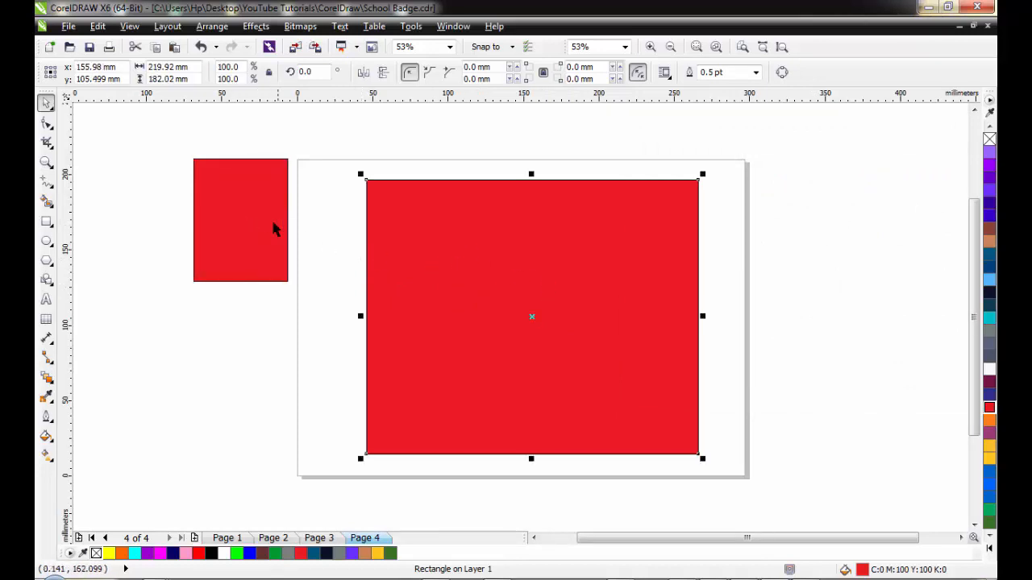
left_click(266, 219)
left_click(431, 256)
left_click(232, 201)
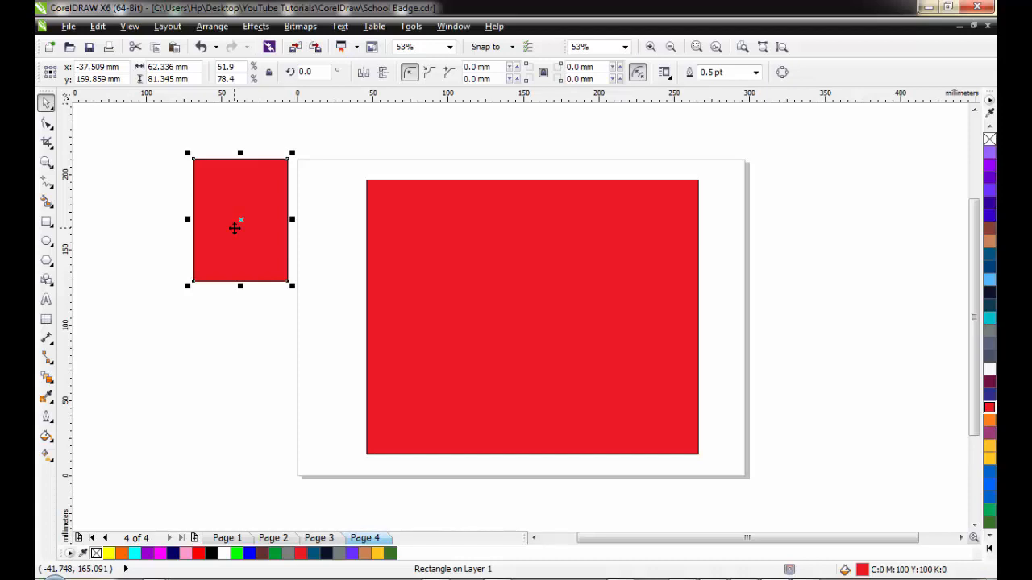
left_click(433, 253)
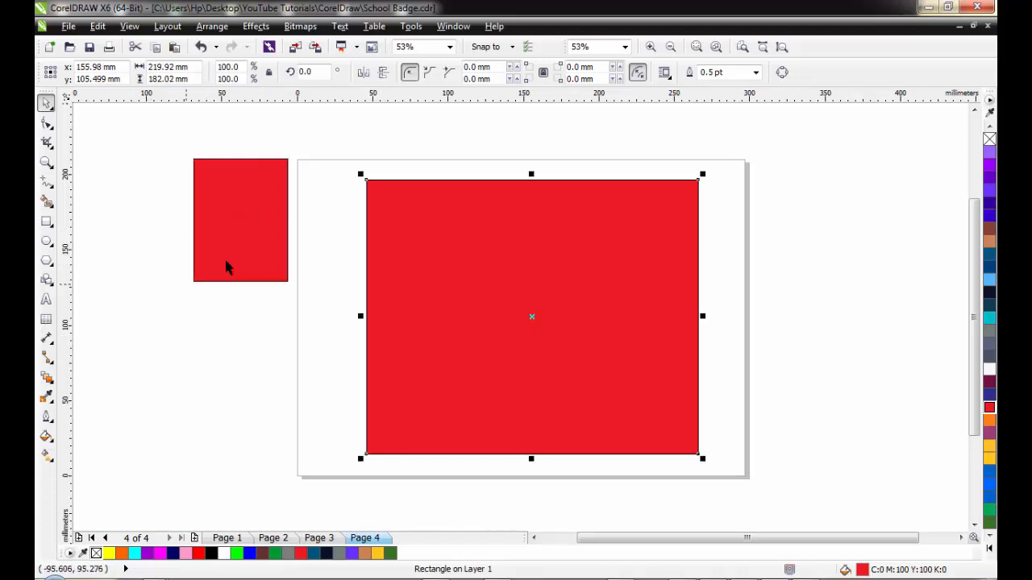
left_click(46, 417)
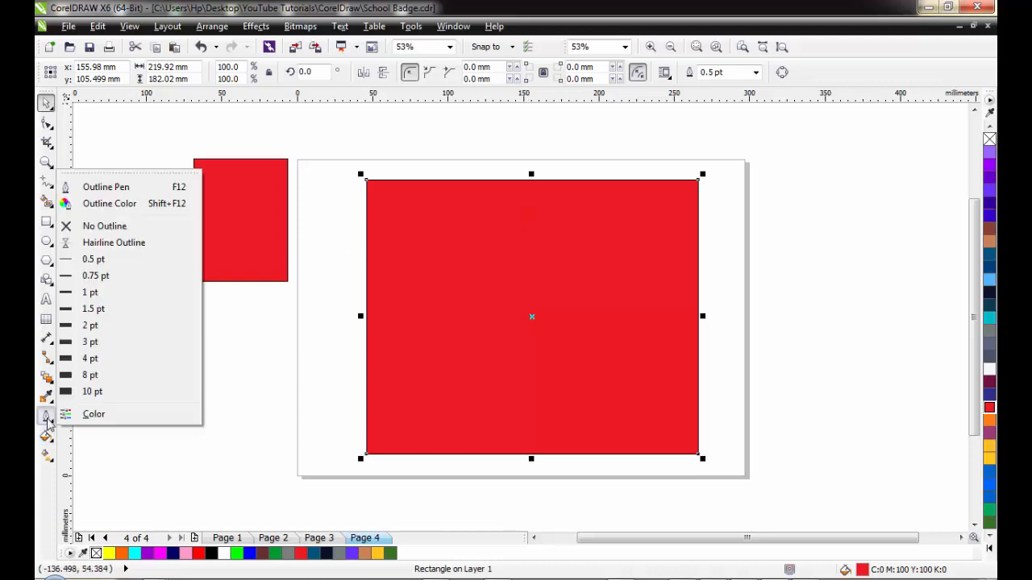
left_click(46, 436)
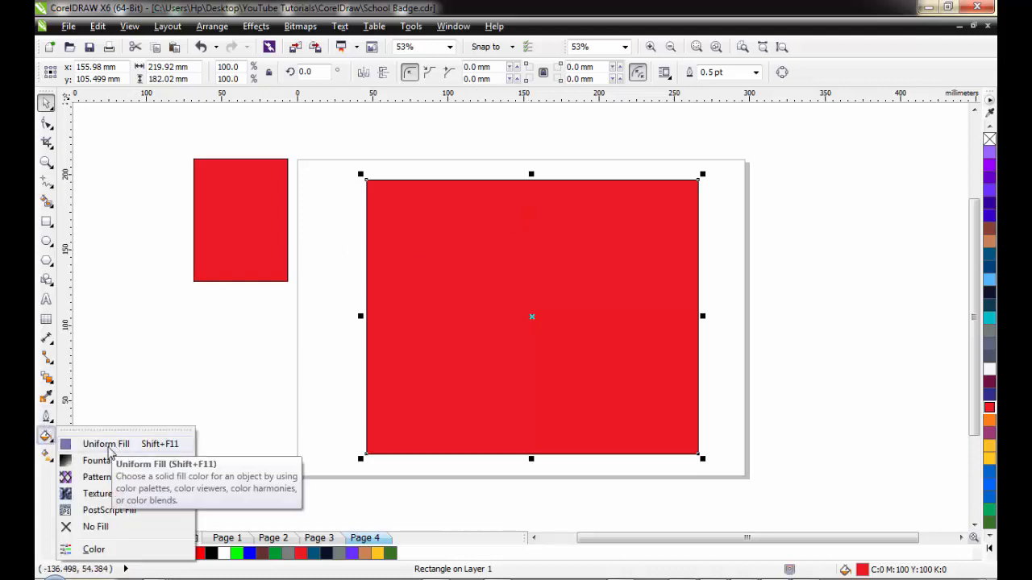
left_click(532, 287)
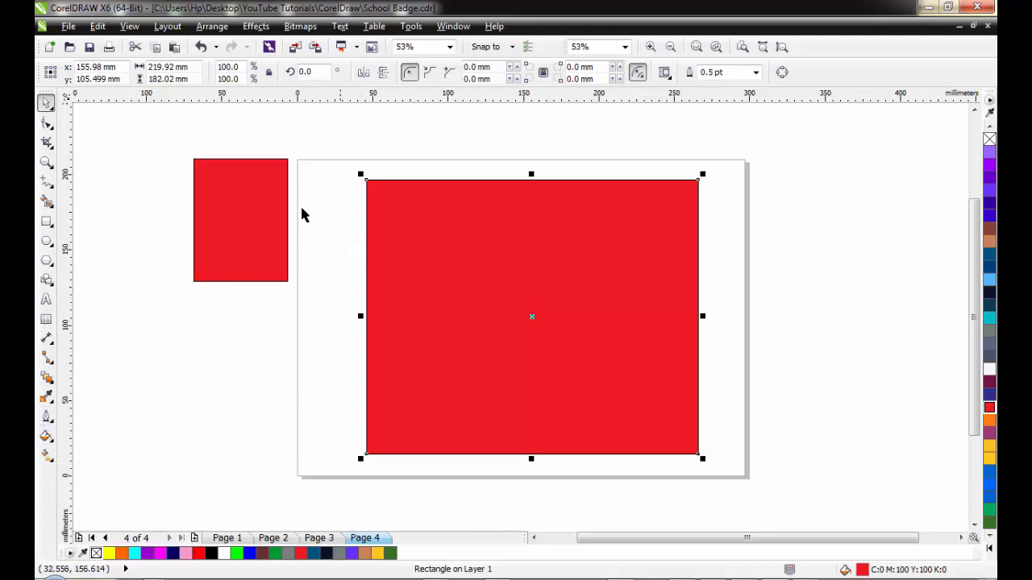
left_click(587, 272)
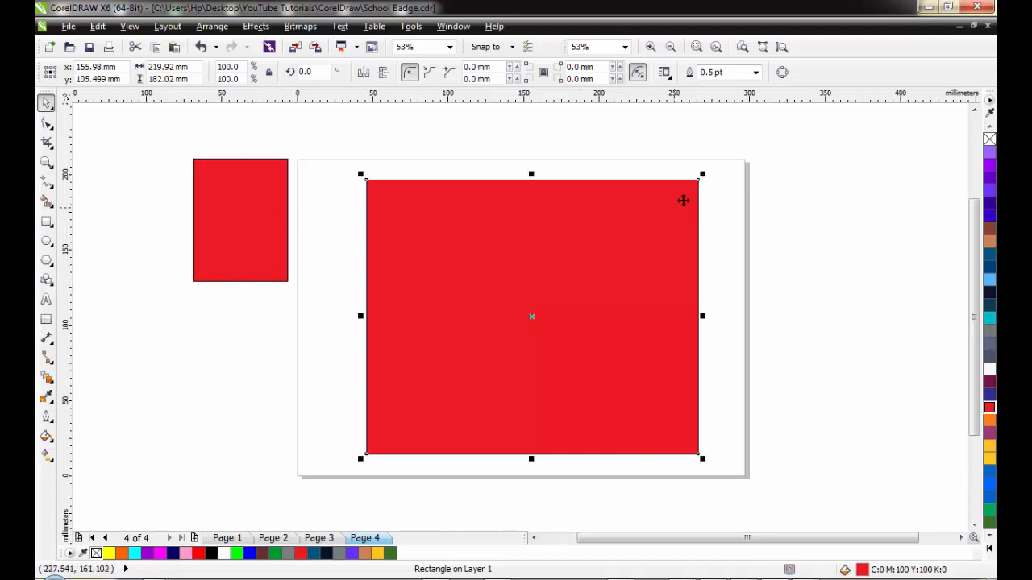
Open the Fountain Fill settings for the large red rectangle and move the dialog off most of the shape.
left_click(262, 234)
left_click(432, 260)
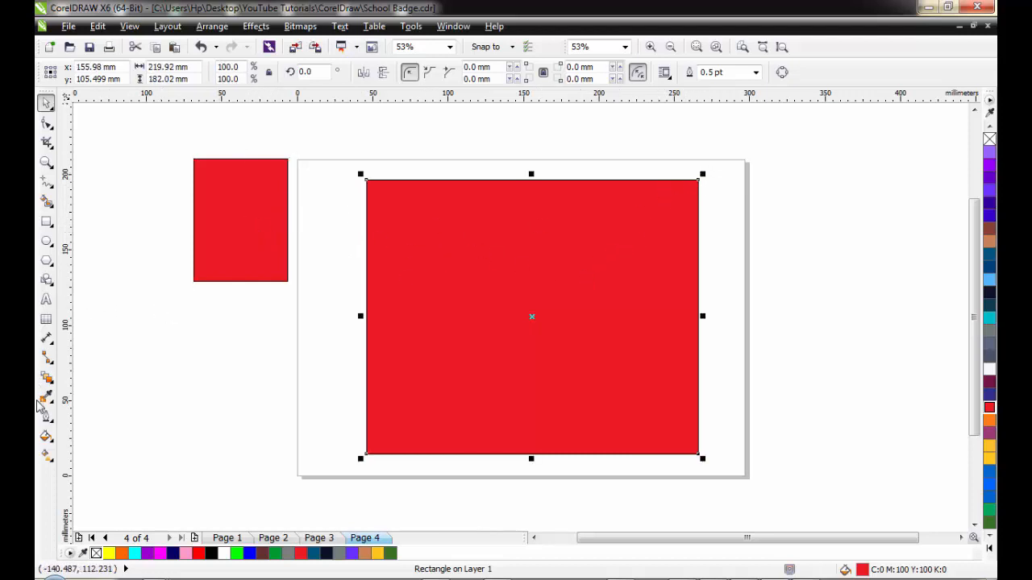
left_click(46, 436)
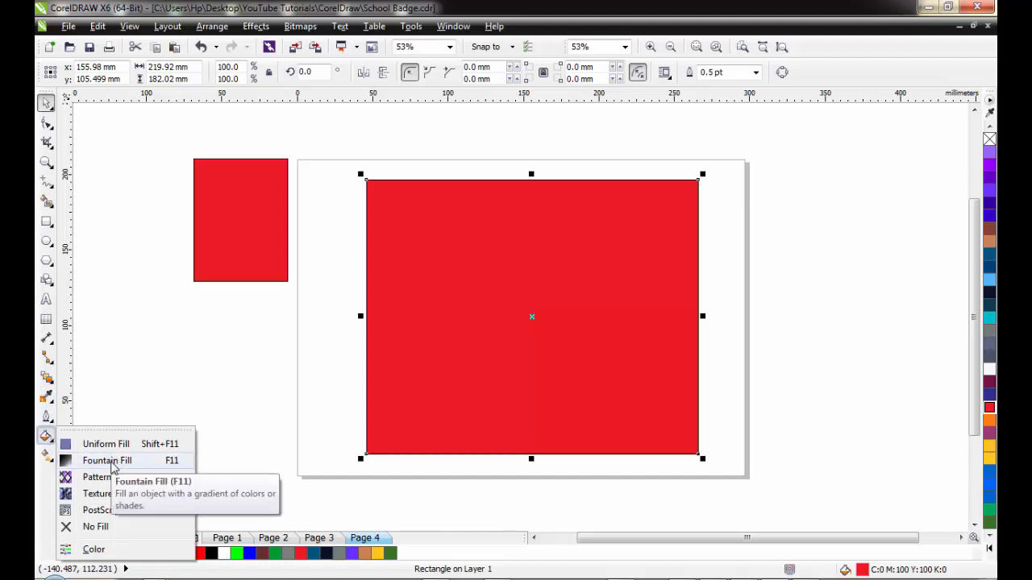
left_click(108, 461)
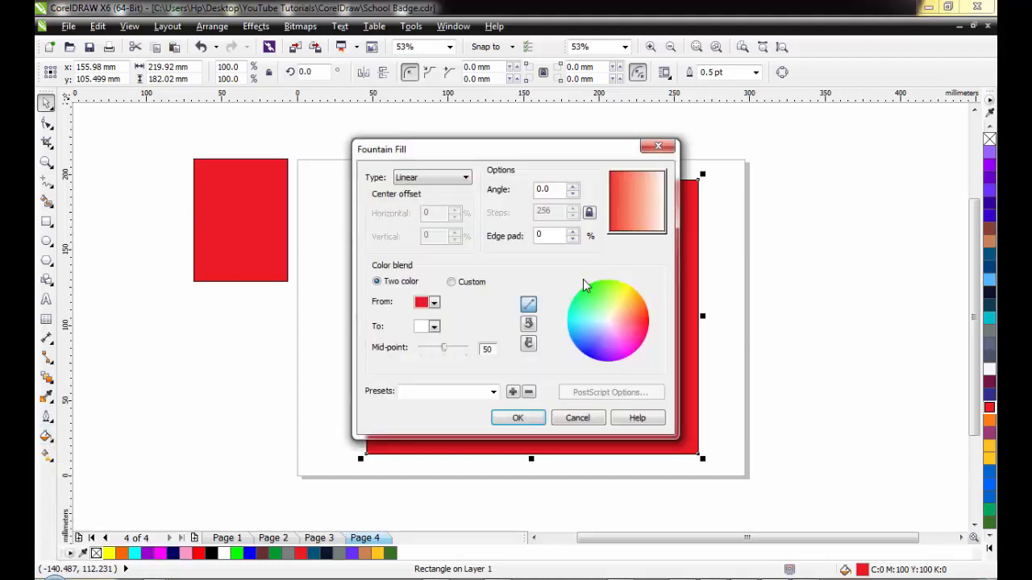
left_click_drag(510, 154, 803, 64)
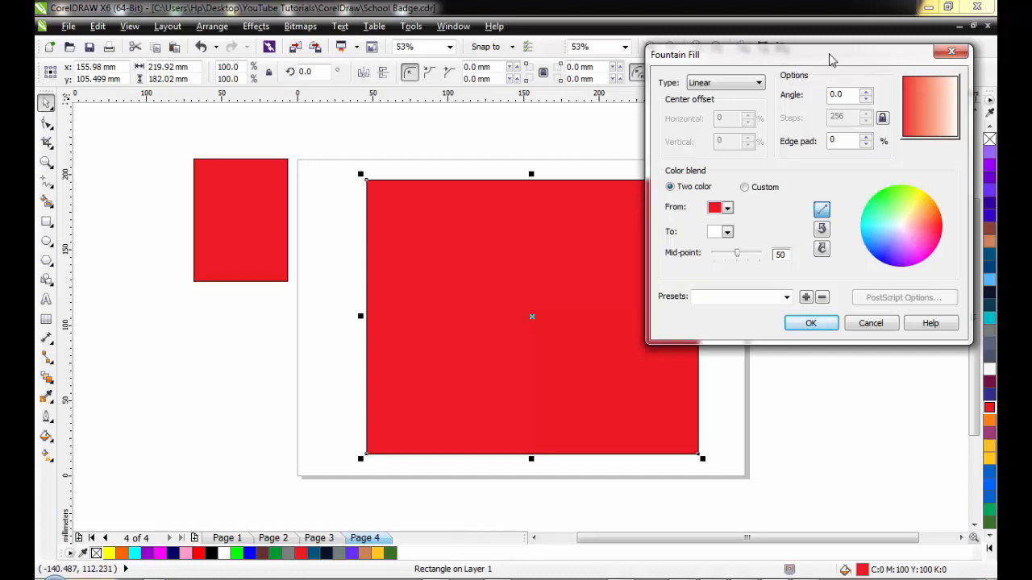
left_click_drag(834, 59, 773, 63)
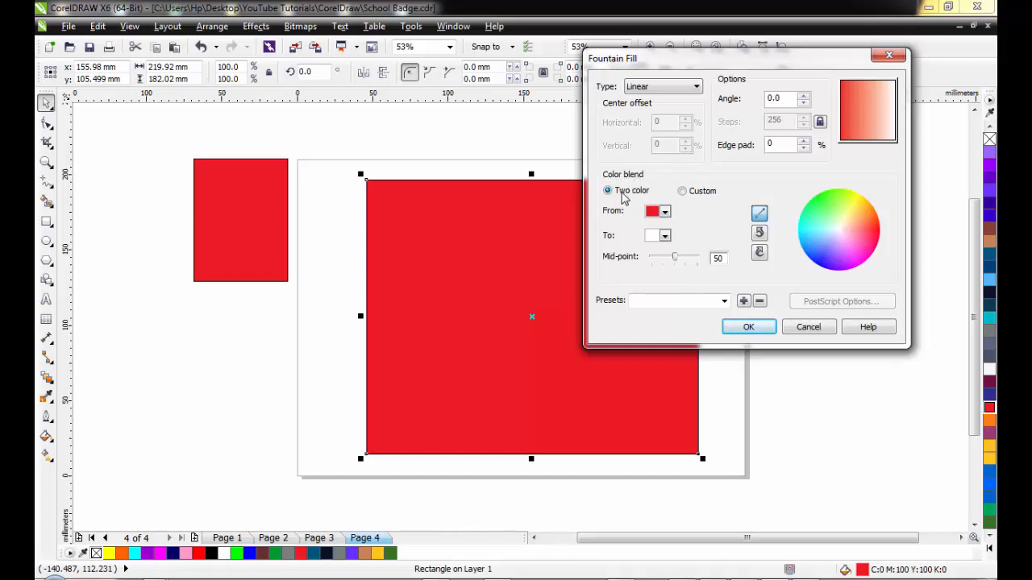
View the Custom colour blend options, return to Two color and set the blend from red to blue.
left_click(701, 192)
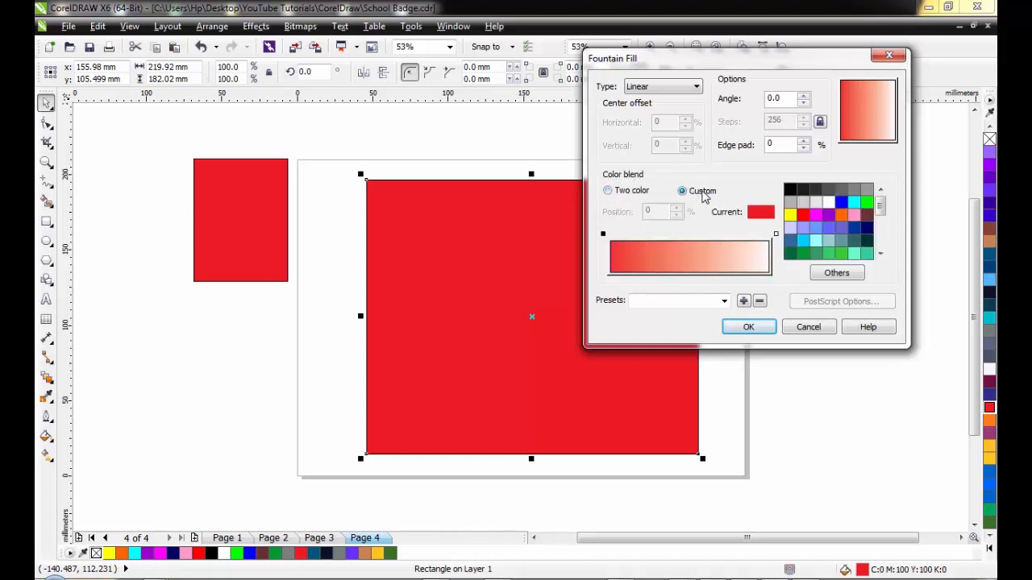
left_click(618, 189)
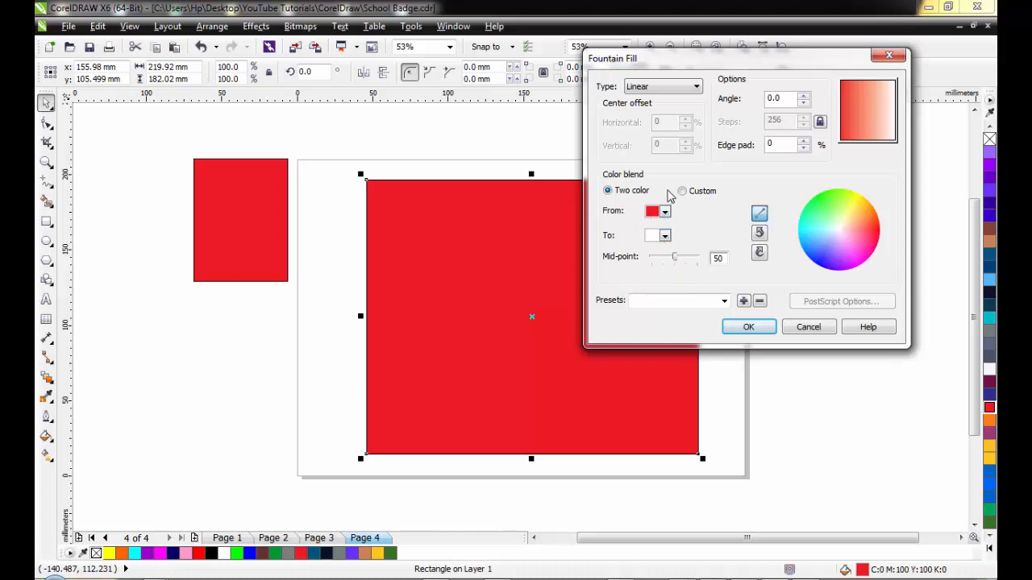
left_click_drag(703, 57, 748, 37)
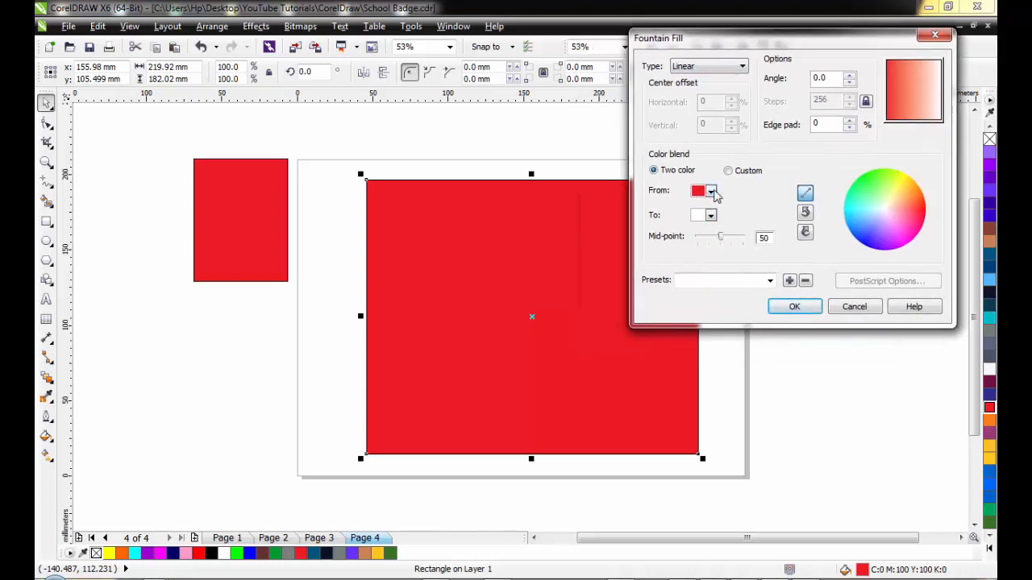
left_click(712, 191)
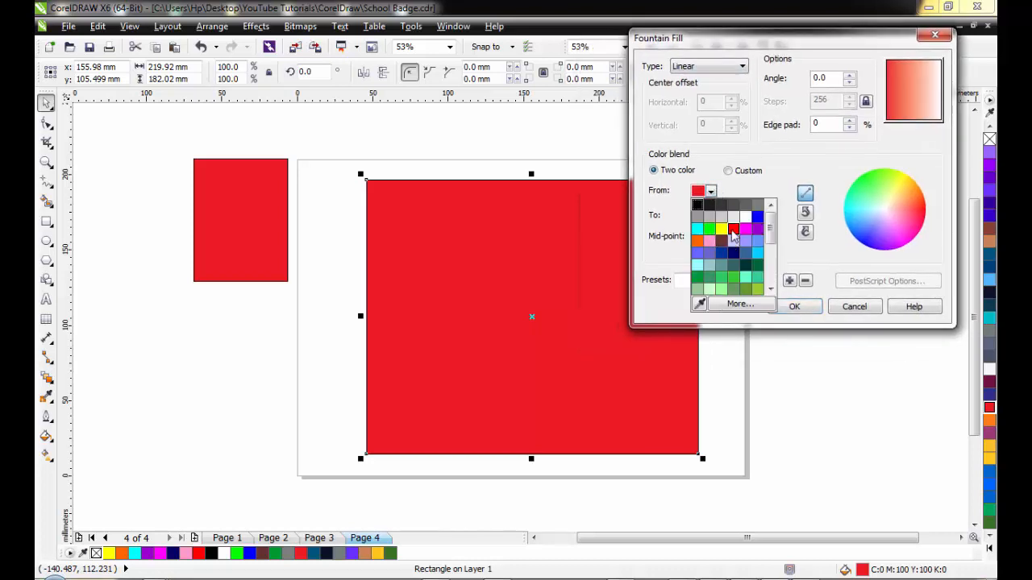
left_click(733, 229)
left_click(710, 215)
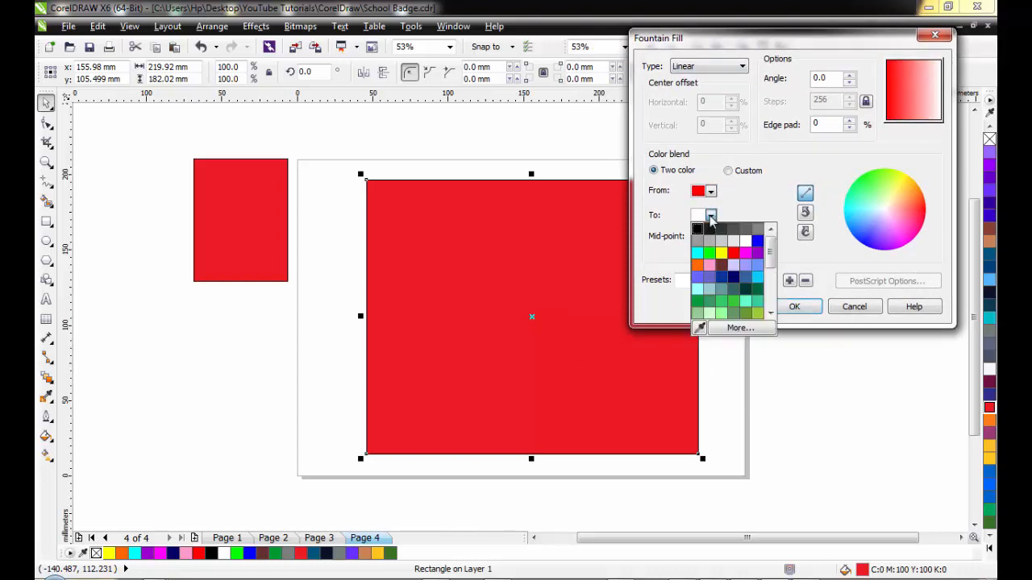
left_click(756, 241)
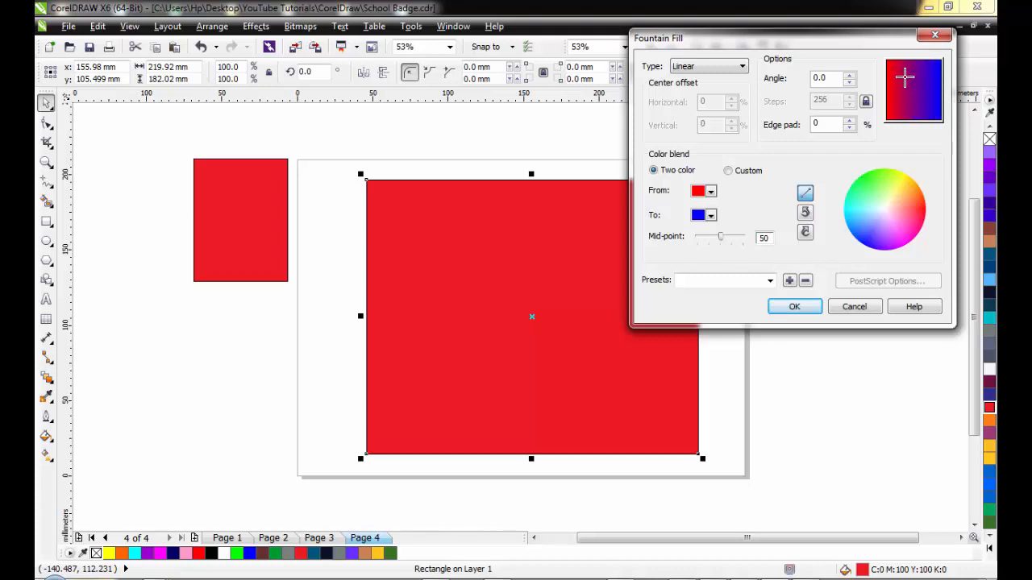
Try rotating the linear gradient to a vertical direction and adjust its angle to -85 degrees.
left_click_drag(896, 75, 913, 110)
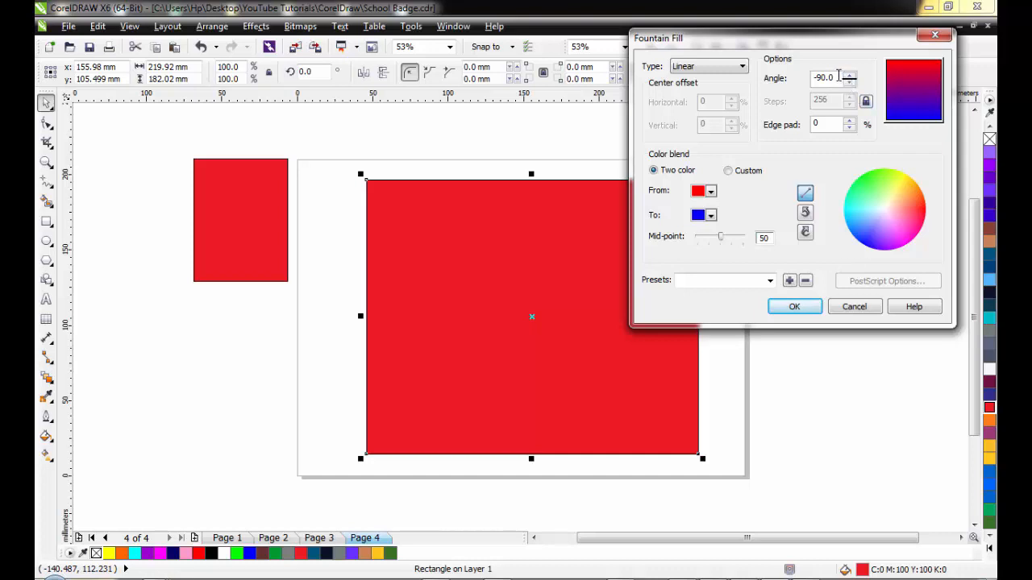
left_click(848, 81)
left_click(848, 82)
left_click(848, 81)
left_click(849, 82)
left_click(848, 74)
left_click(847, 74)
left_click(848, 74)
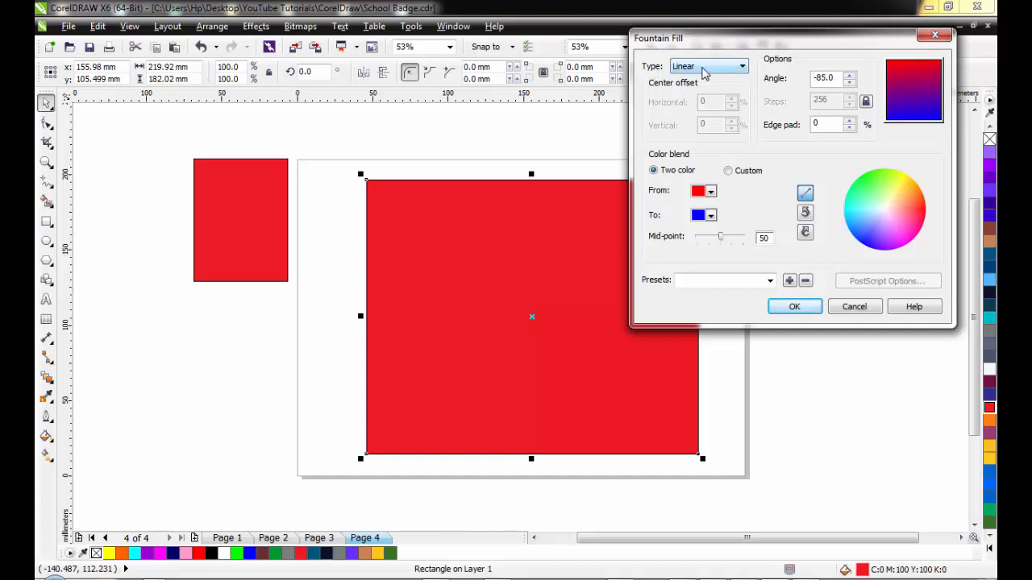
Try the Radial, Conical, Square and Linear fountain fill types in turn on the red-to-blue blend.
left_click(699, 71)
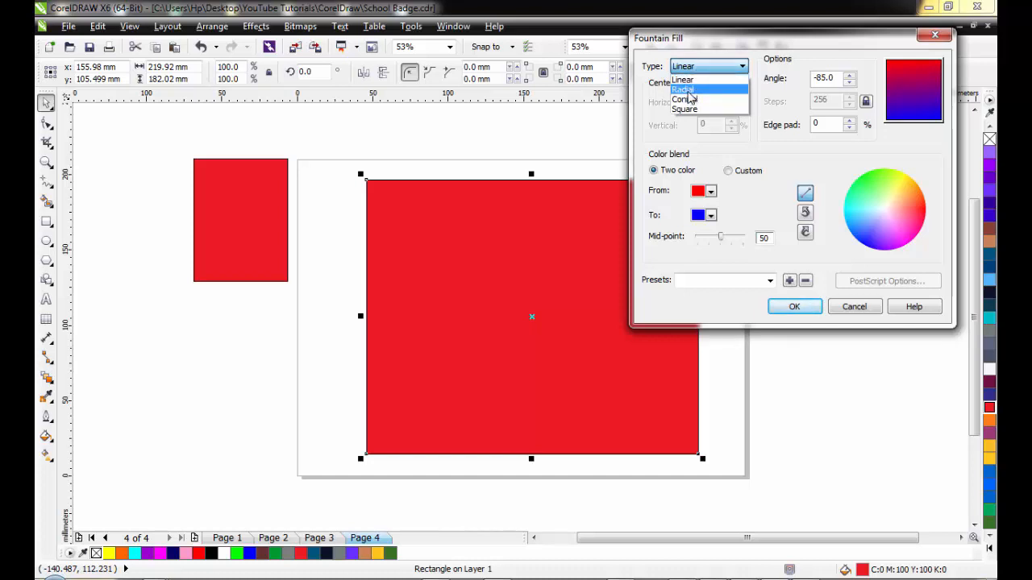
left_click(690, 93)
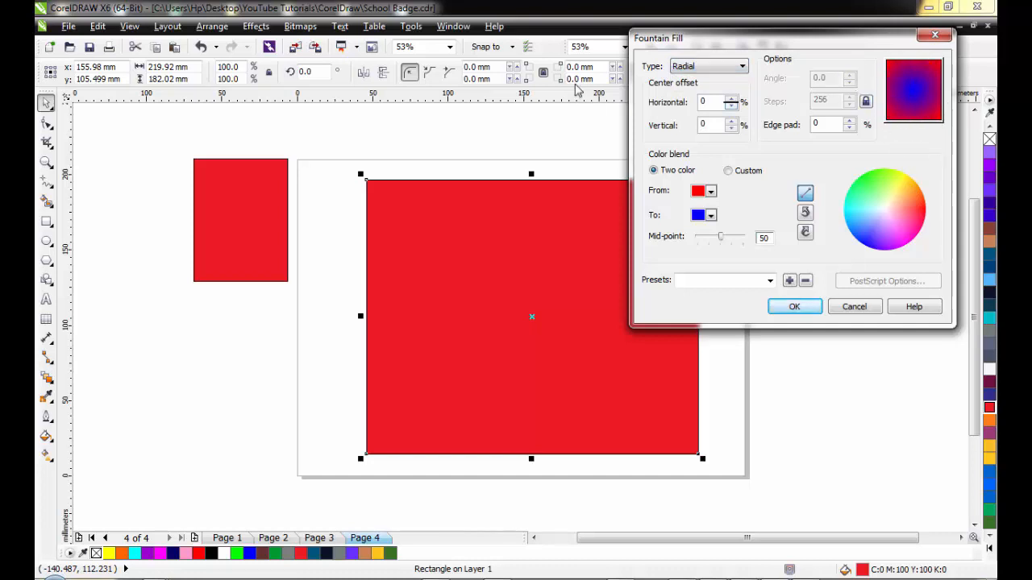
left_click(684, 68)
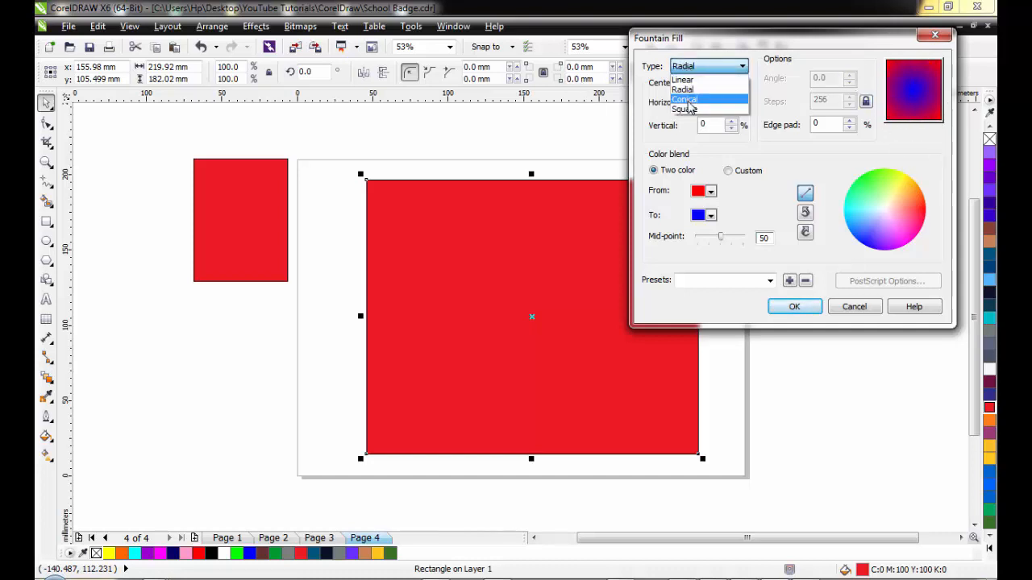
left_click(687, 102)
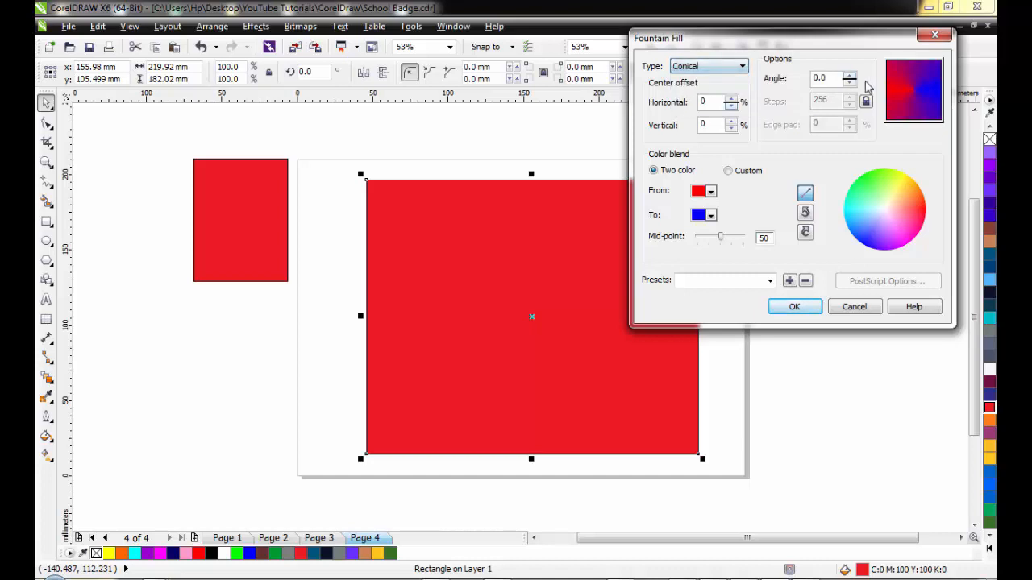
left_click_drag(901, 101, 912, 76)
left_click(732, 69)
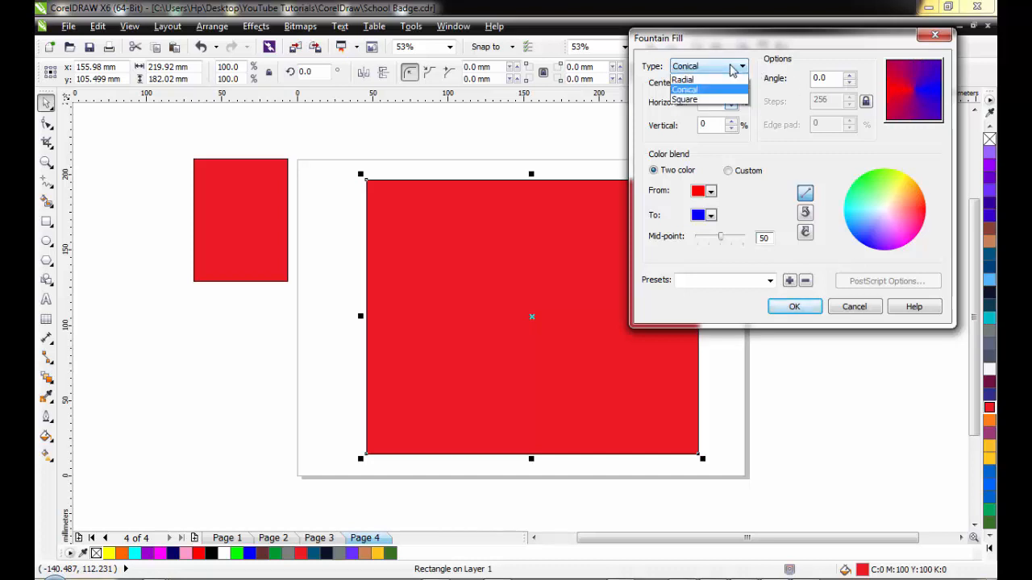
left_click(685, 109)
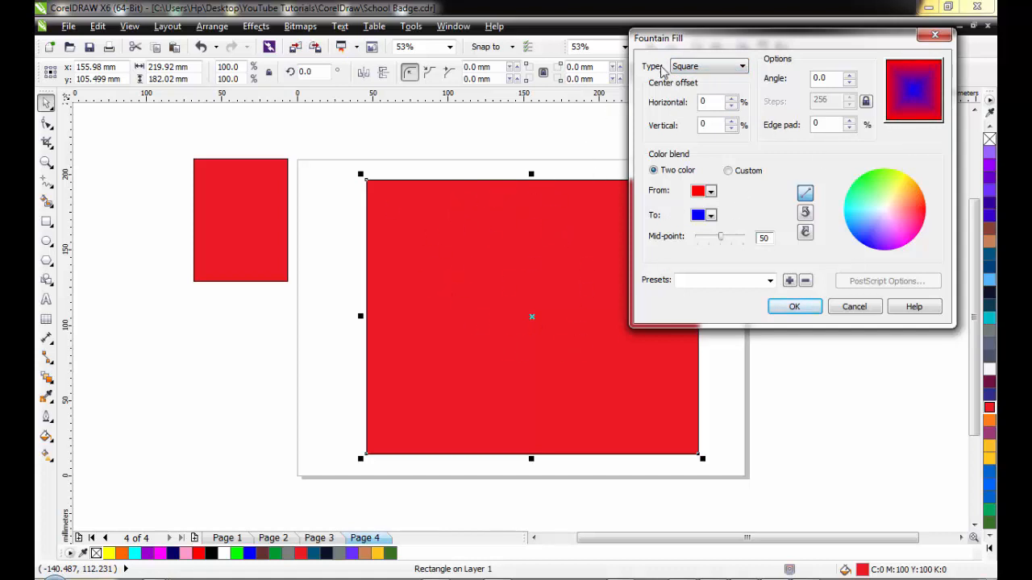
left_click(695, 68)
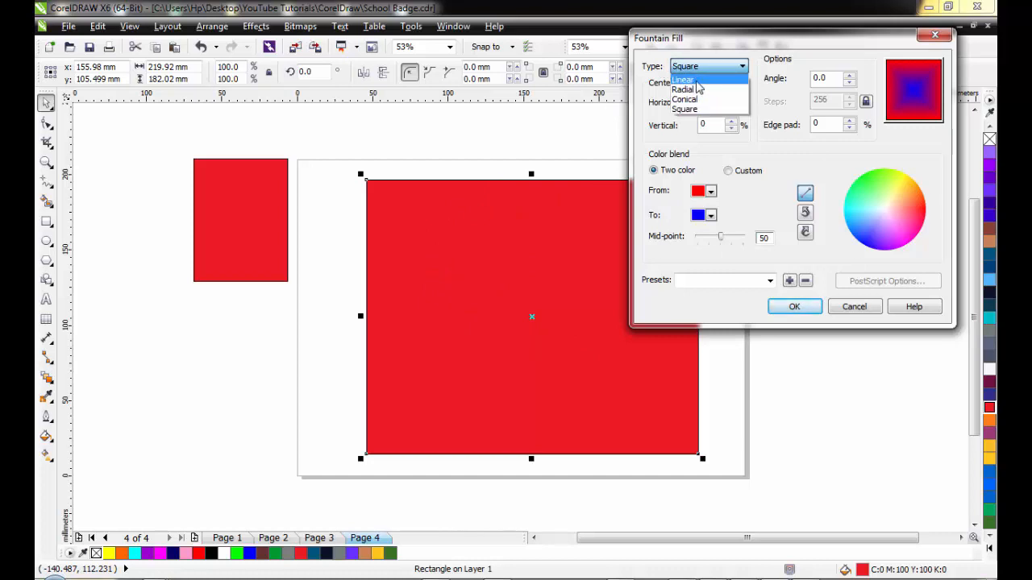
left_click(697, 81)
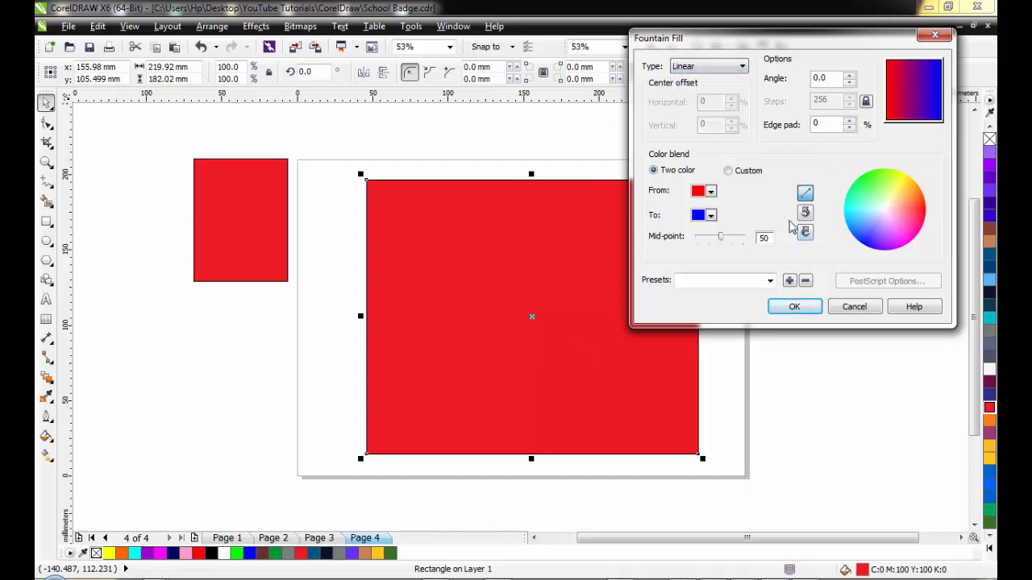
Set the fountain fill type to Conical and apply the red-to-blue gradient to the large rectangle.
left_click(712, 67)
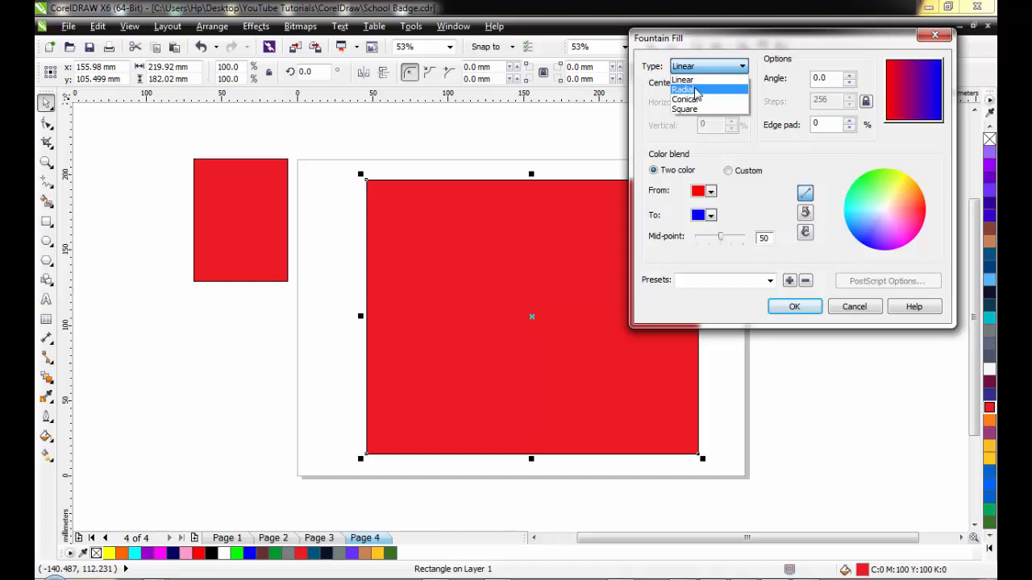
left_click(695, 99)
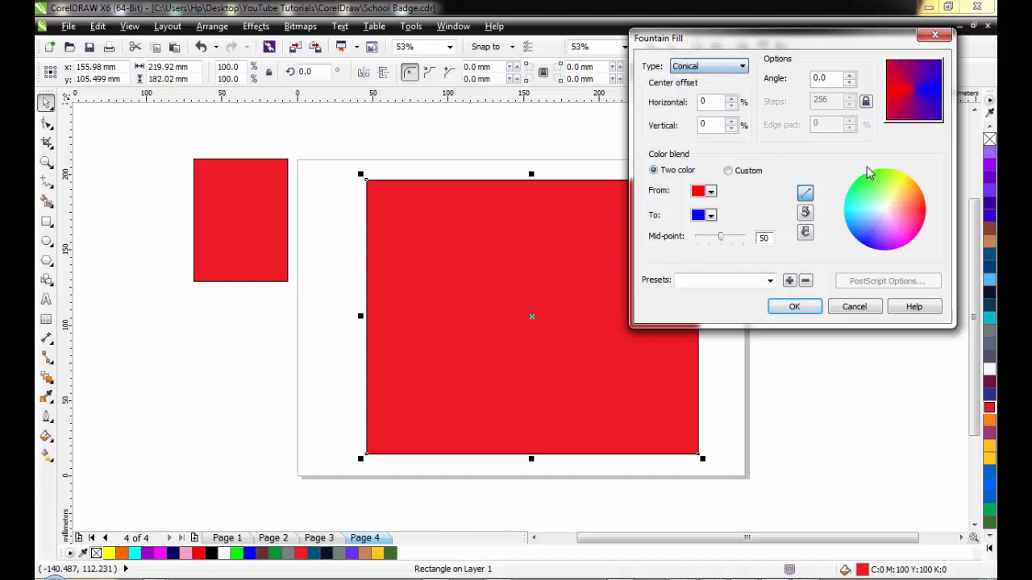
left_click(809, 309)
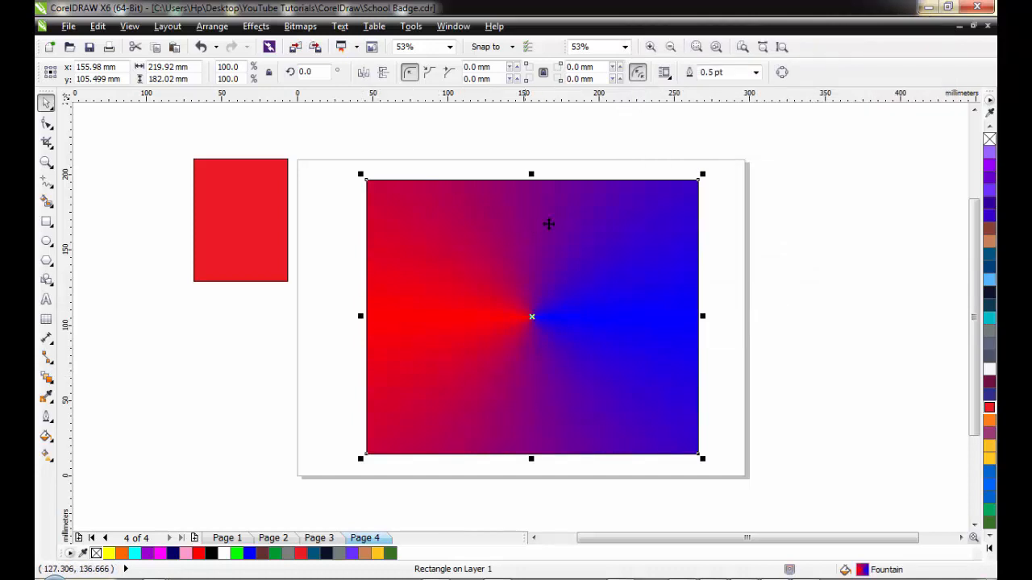
Place a scaled-down copy of the gradient rectangle, about 51 by 43 mm, just below the small red rectangle.
left_click(779, 228)
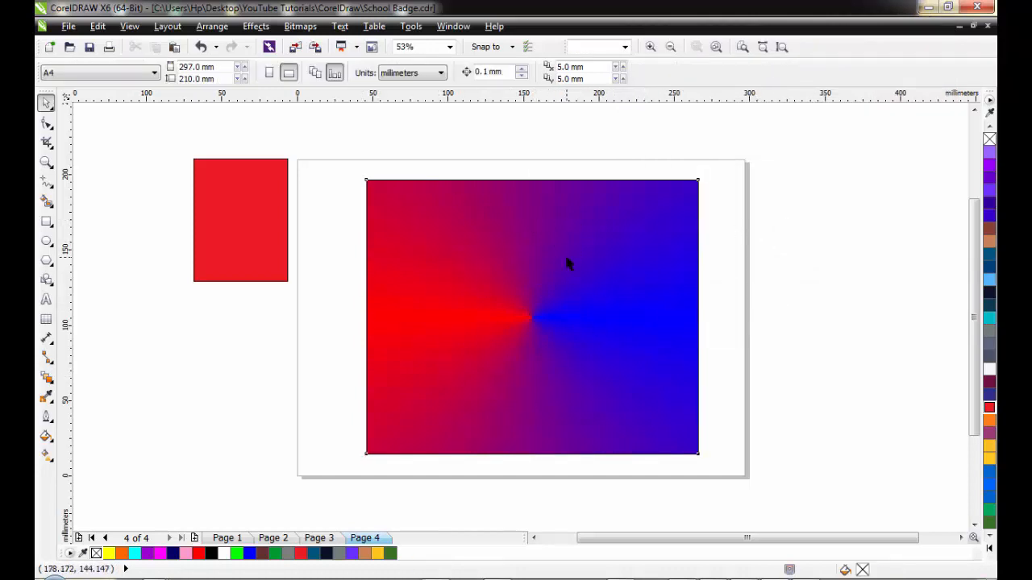
left_click(606, 235)
left_click_drag(698, 180, 262, 309)
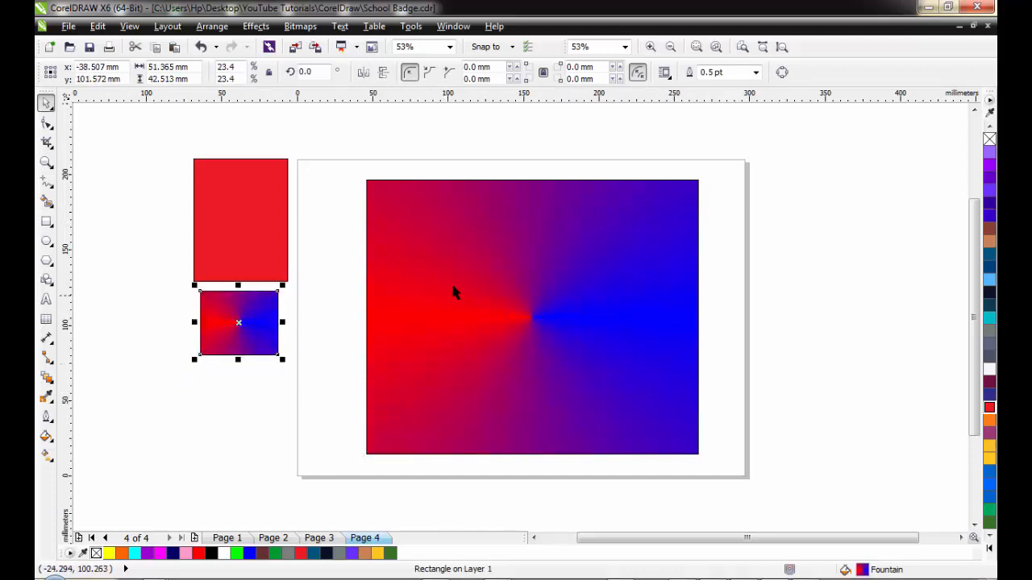
Reopen the large rectangle's Fountain Fill settings and shift the blend's mid-point to 54.
left_click(453, 292)
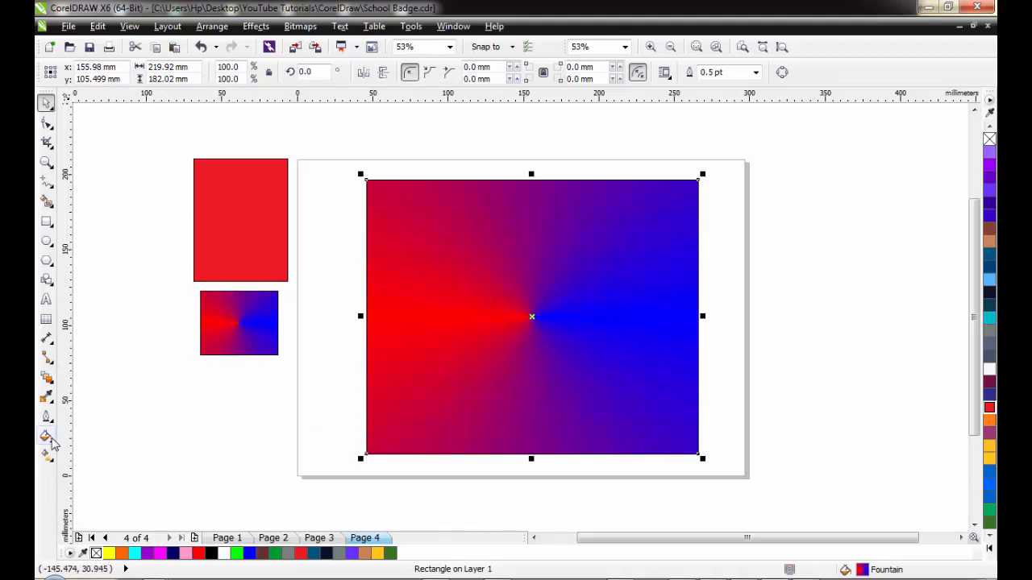
left_click(48, 438)
left_click(98, 460)
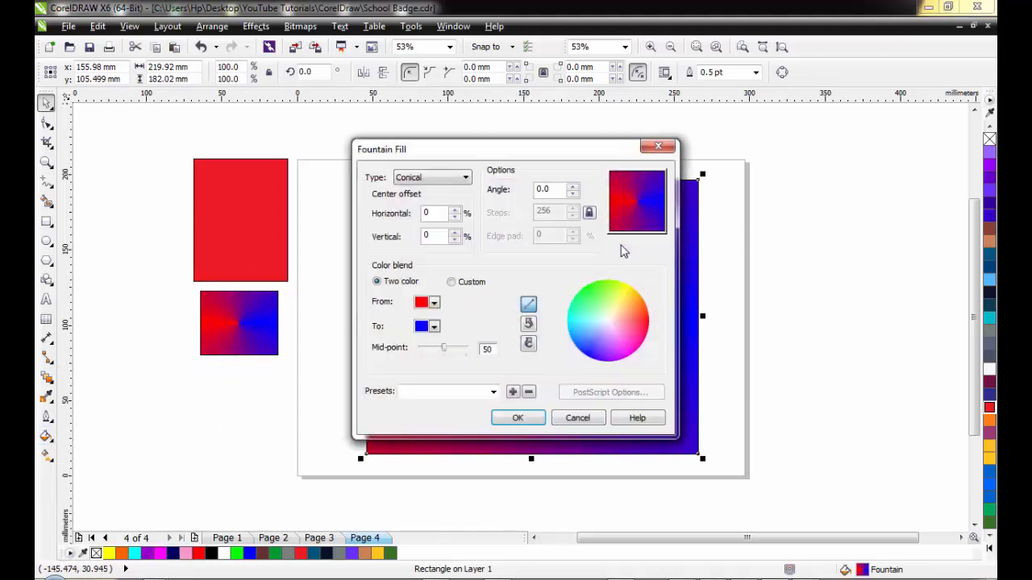
left_click_drag(568, 156, 768, 53)
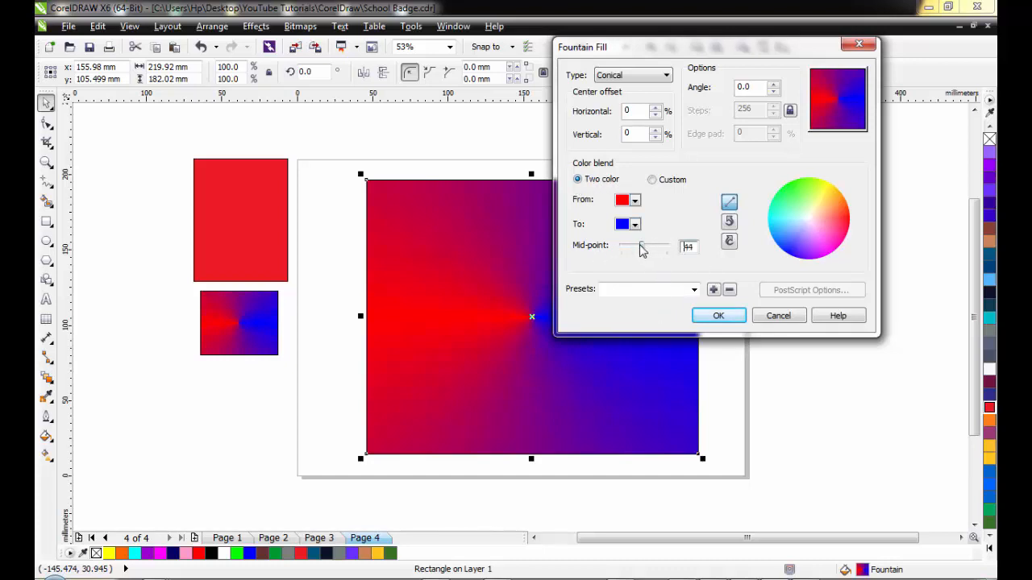
mouse_move(641, 250)
left_mouse_down()
mouse_move(629, 250)
mouse_move(673, 250)
mouse_move(636, 252)
mouse_move(657, 251)
mouse_move(638, 253)
mouse_move(661, 258)
mouse_move(647, 263)
left_mouse_up()
Switch the colour blend to Custom and select the red start and blue end markers of the gradient in turn.
left_click(653, 180)
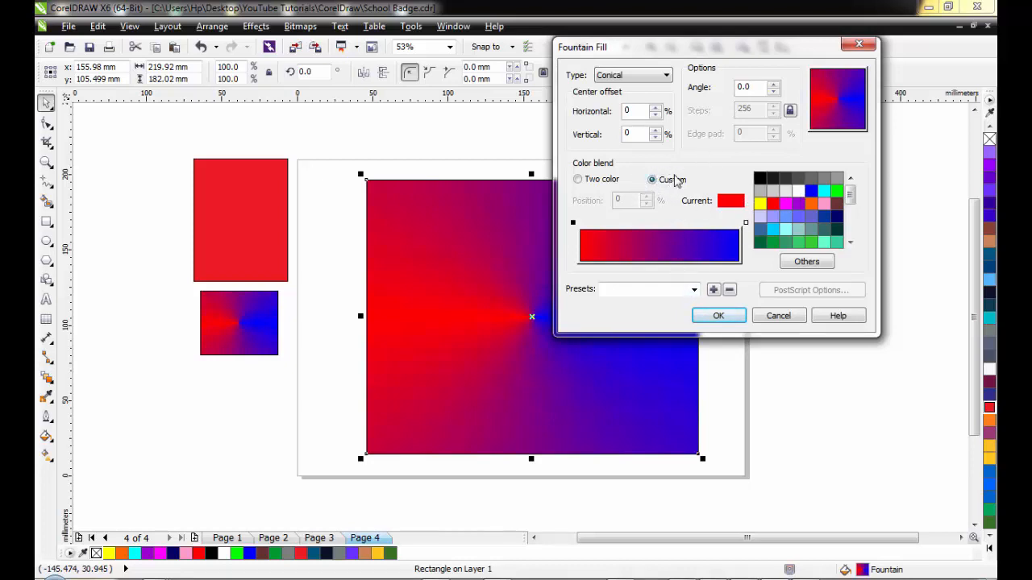
left_click(578, 180)
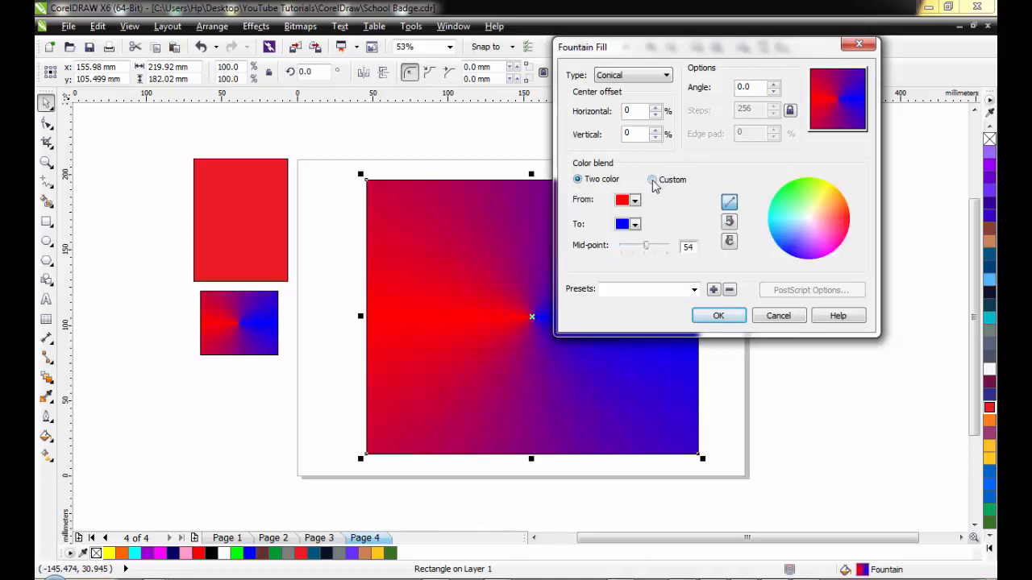
left_click(653, 180)
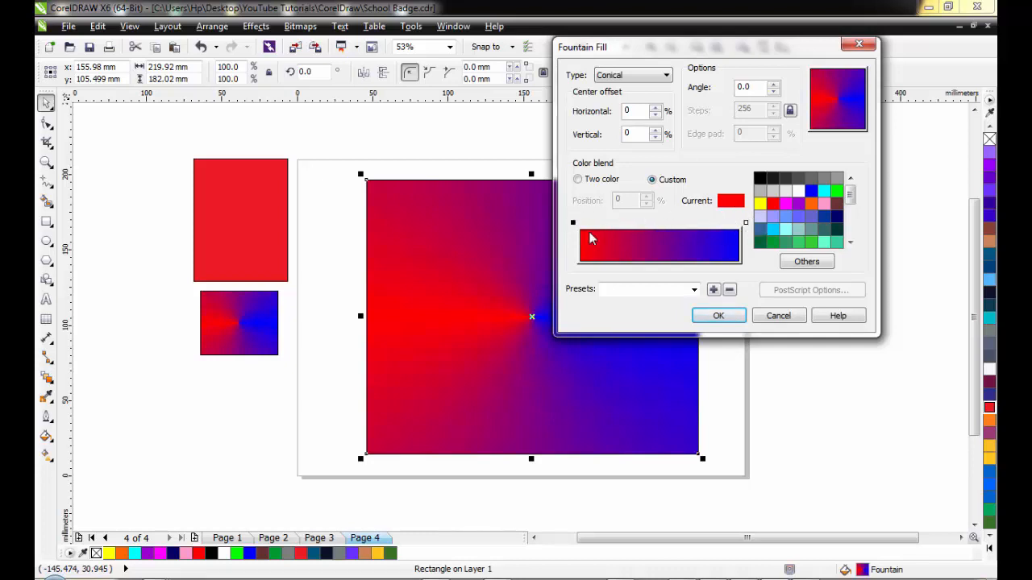
left_click(745, 224)
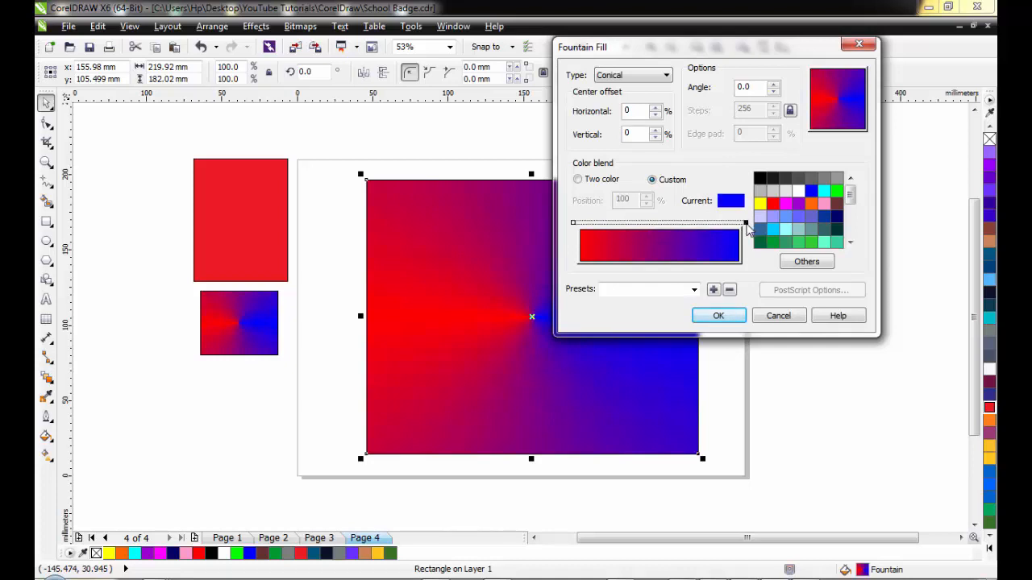
left_click(573, 225)
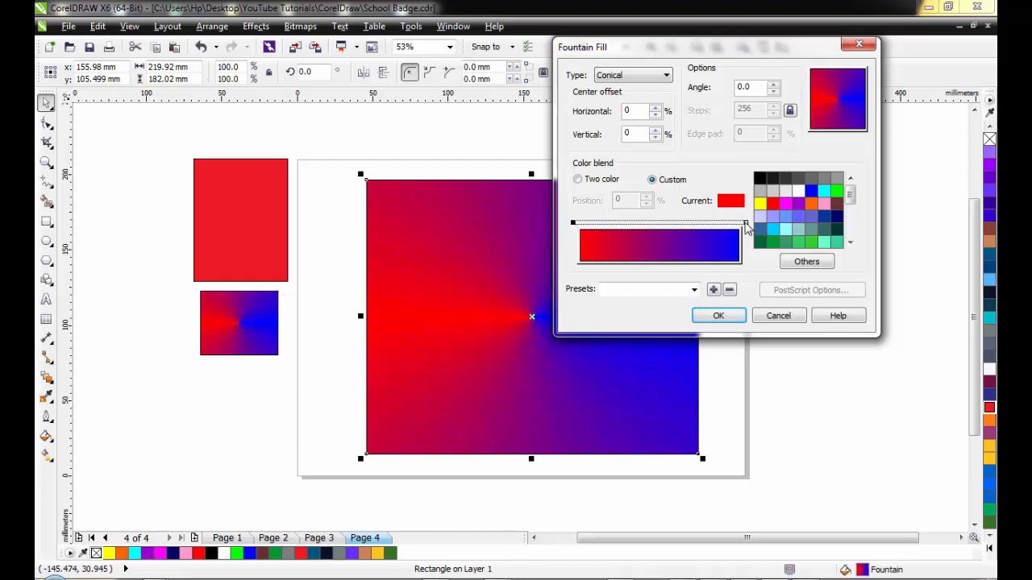
left_click(745, 224)
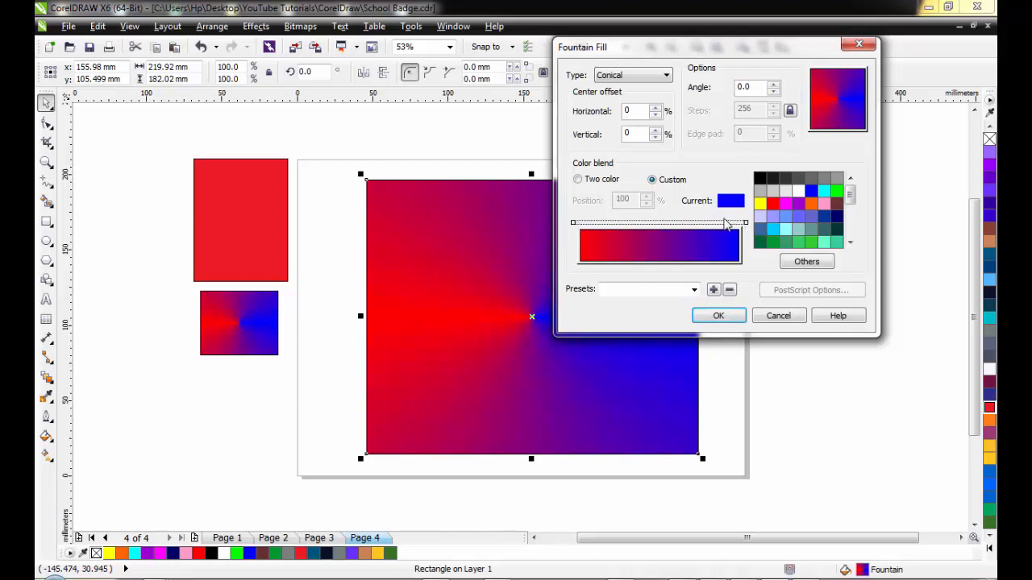
Change the custom blend's end colour to green and add a green intermediate colour stop at position 9%.
left_click(573, 224)
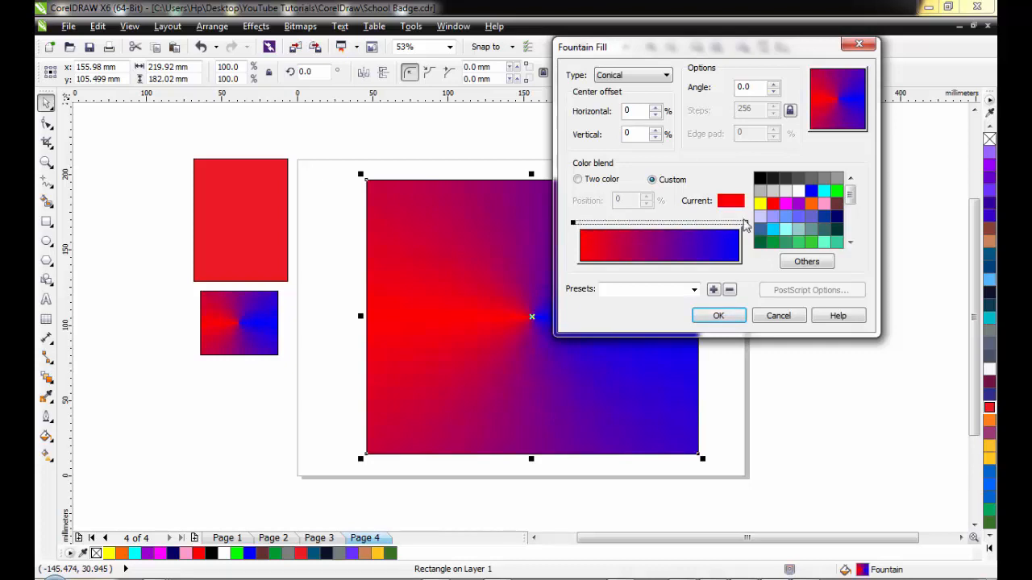
left_click(745, 224)
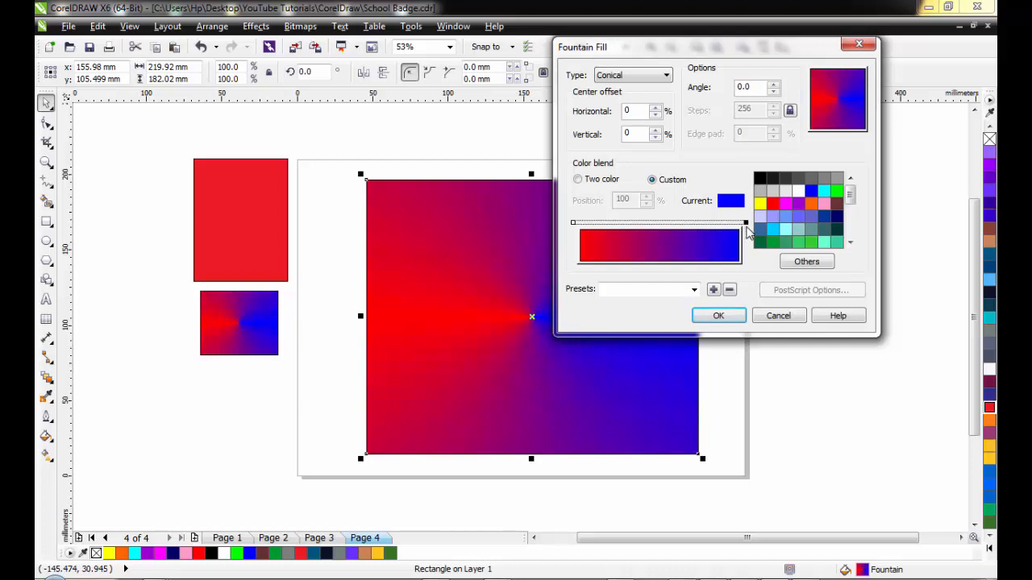
left_click(836, 192)
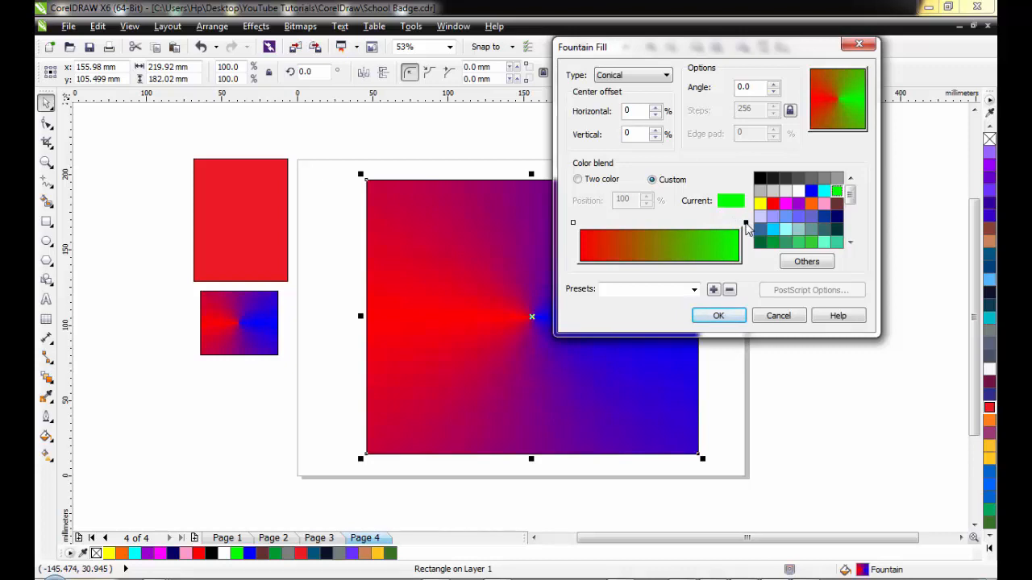
double_click(745, 224)
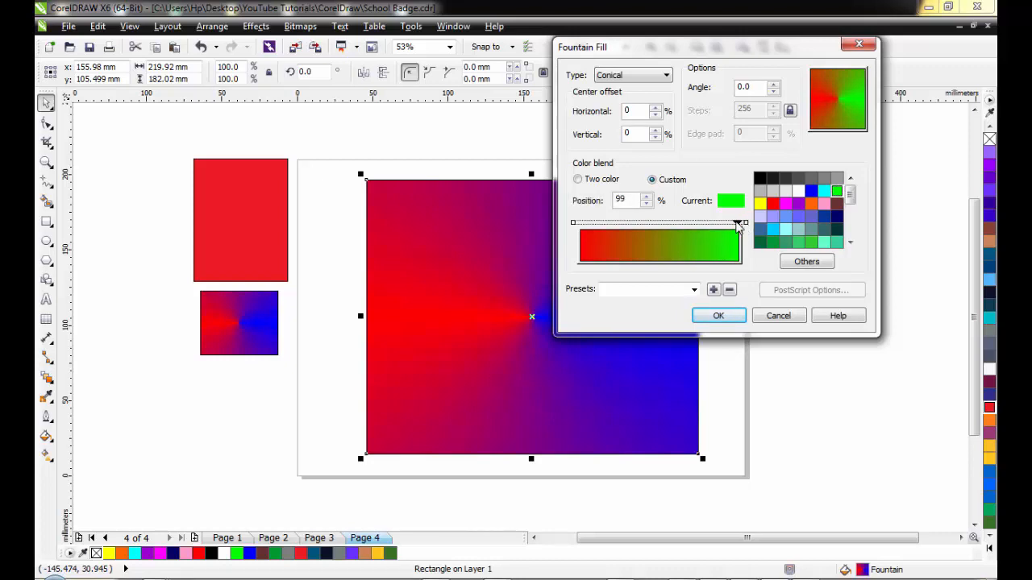
left_click_drag(738, 225, 595, 231)
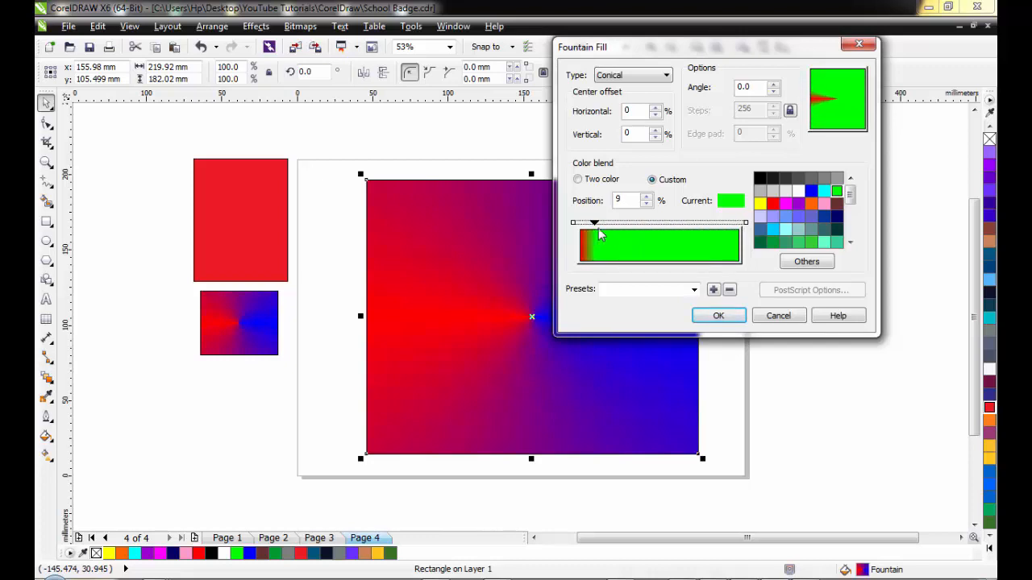
Recolour the blend's end marker blue and add a blue intermediate stop at position 17%.
left_click(745, 225)
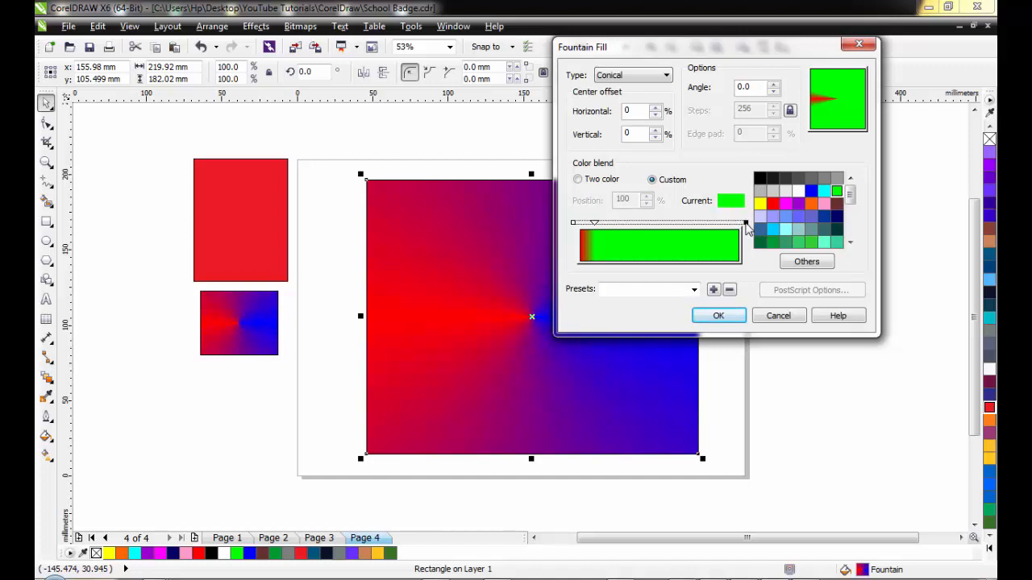
left_click(811, 192)
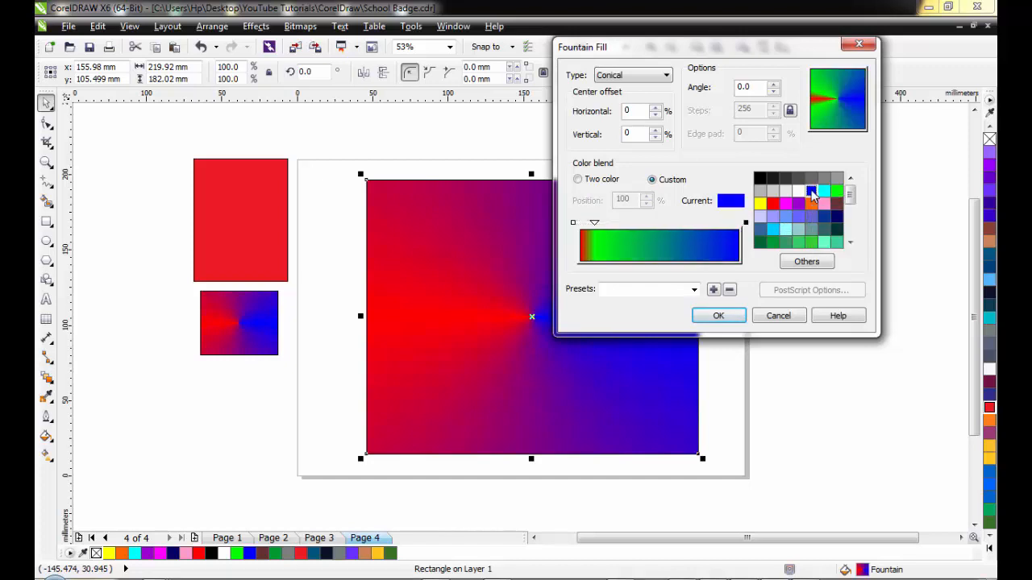
double_click(742, 224)
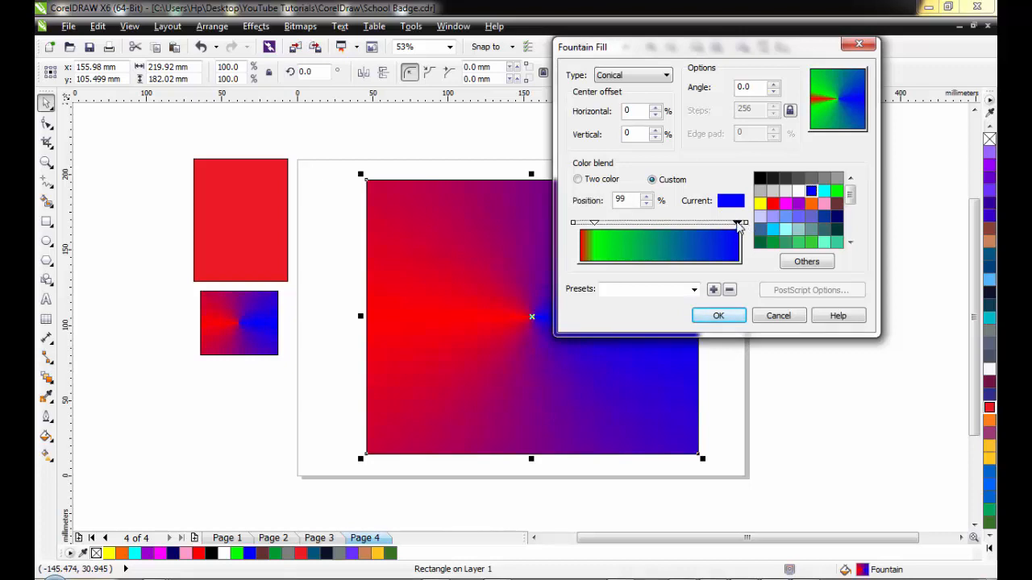
left_click_drag(738, 226, 608, 232)
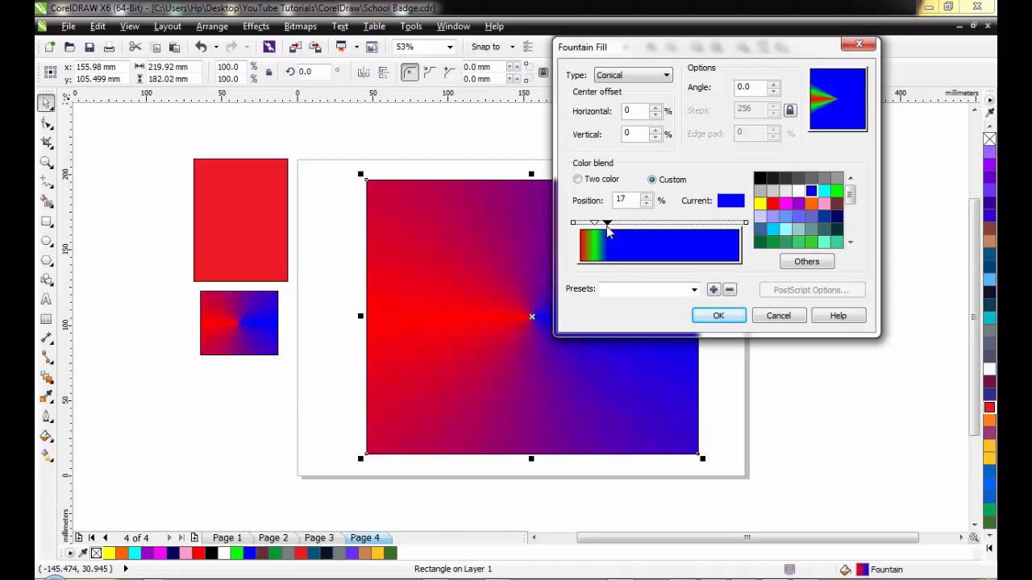
Set the gradient's end colour to yellow and add a yellow intermediate stop at position 23%.
left_click(746, 223)
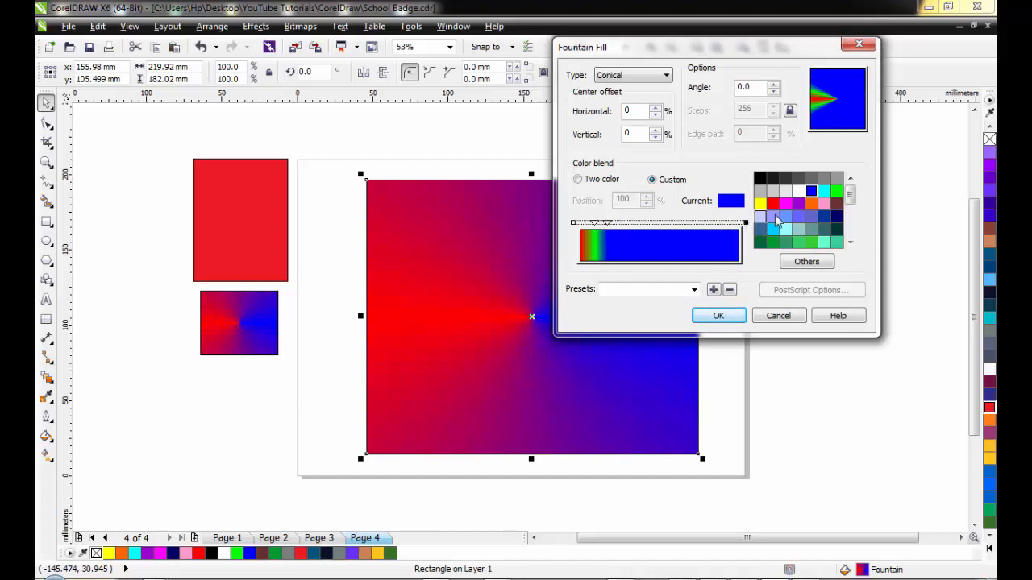
left_click(760, 204)
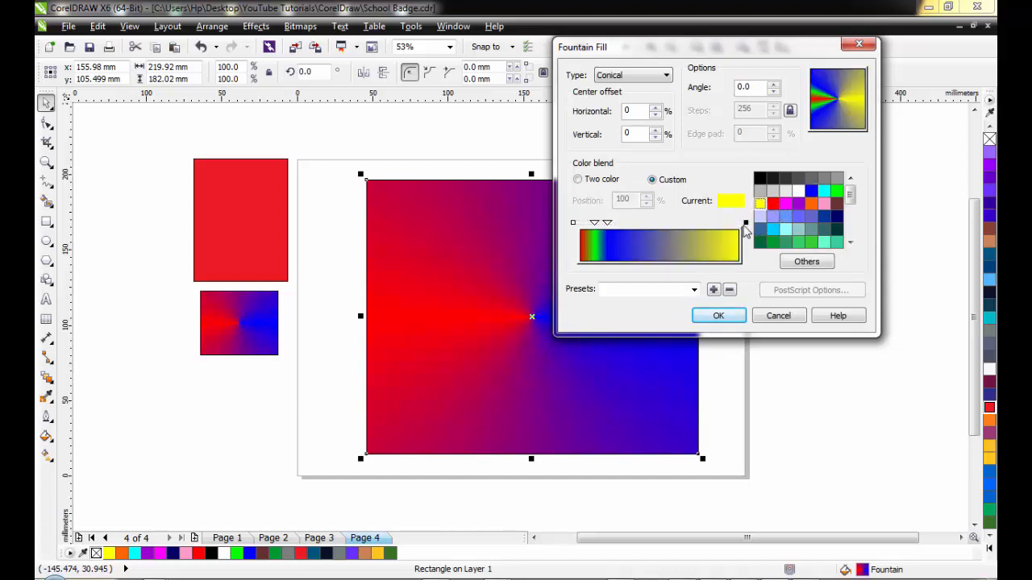
double_click(740, 223)
left_click_drag(740, 223, 616, 224)
Make the gradient's end colour cyan and place a cyan intermediate stop shortly after the yellow one.
left_click(744, 224)
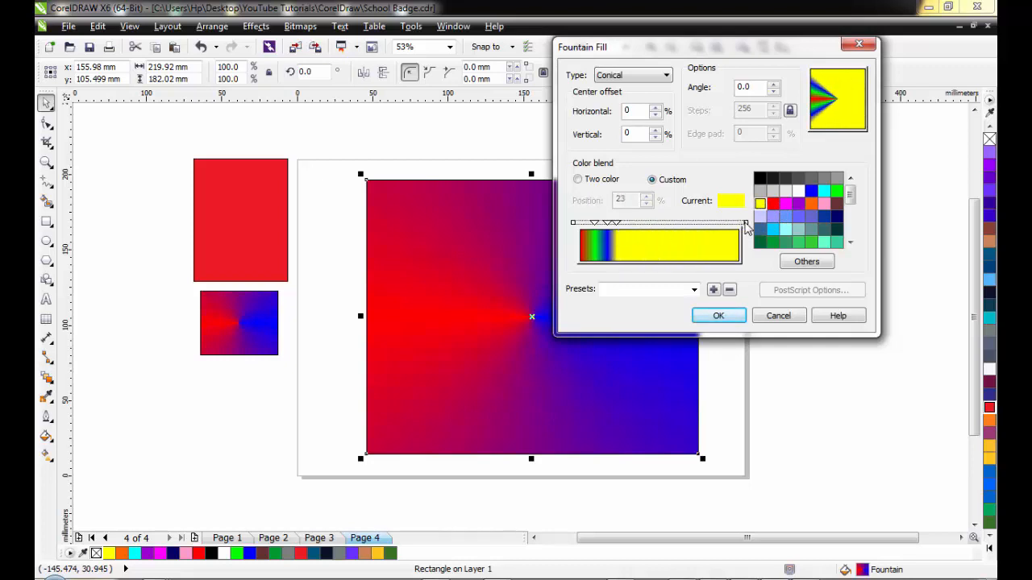
left_click(824, 190)
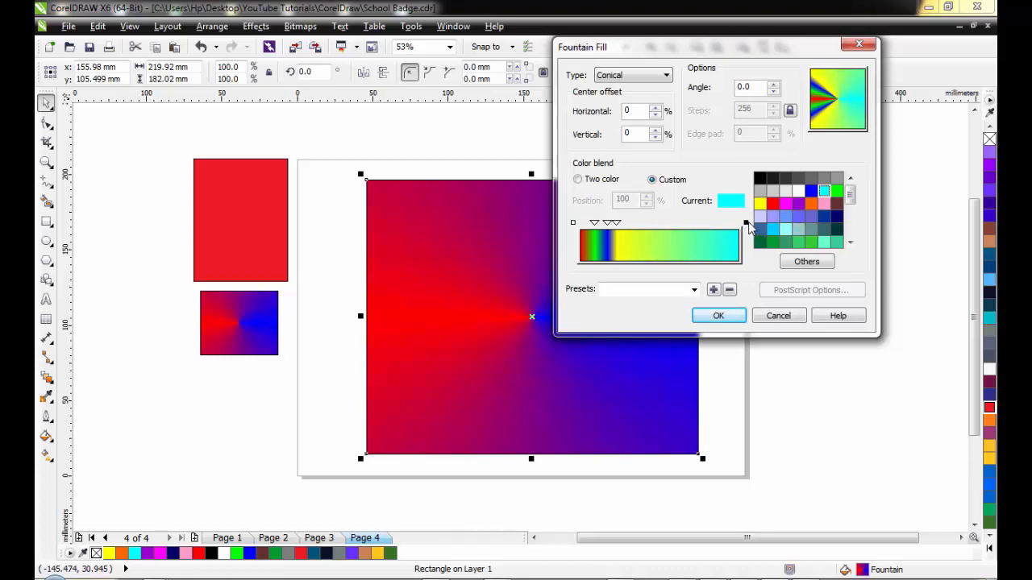
double_click(746, 223)
left_click_drag(739, 224, 628, 234)
Change the gradient's end colour to dark navy blue and add a navy intermediate stop at position 34%.
left_click(745, 224)
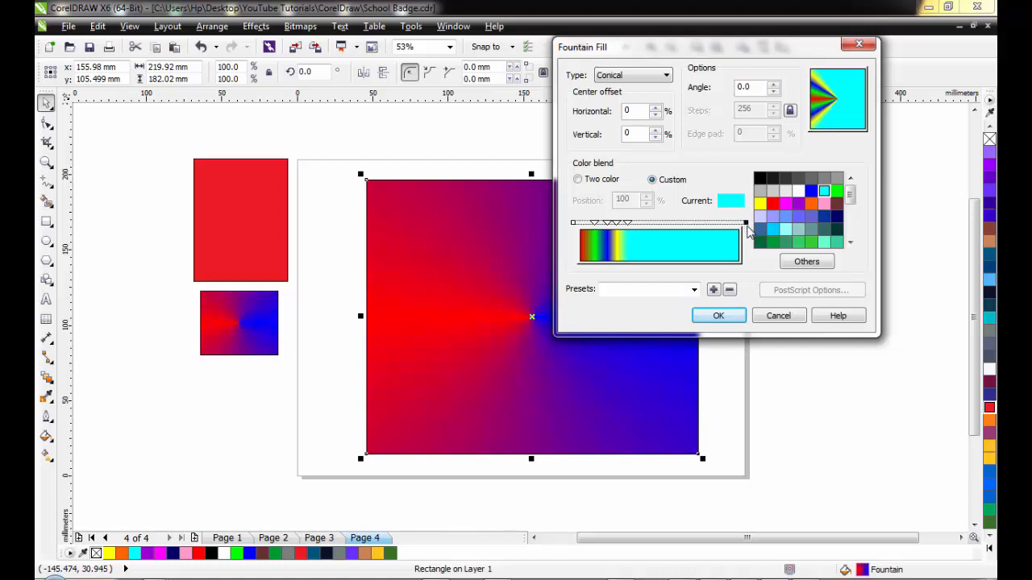
left_click(835, 216)
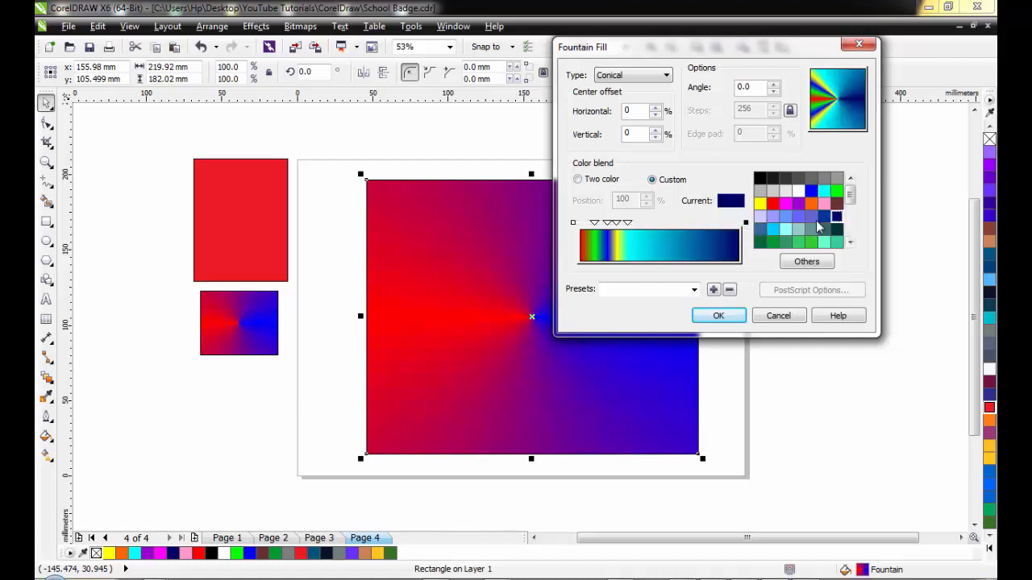
double_click(739, 224)
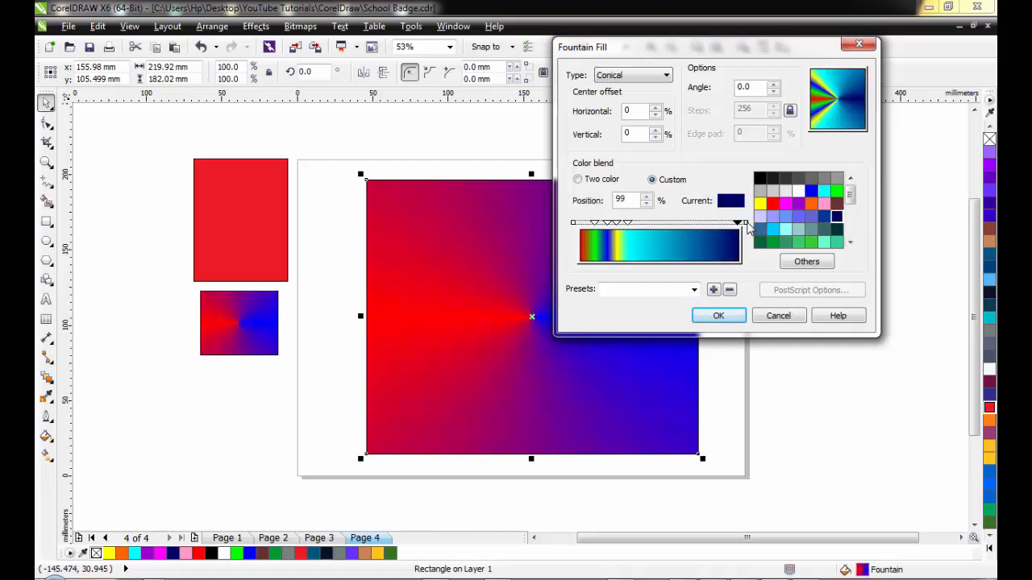
mouse_move(741, 229)
left_mouse_down()
mouse_move(619, 226)
mouse_move(634, 225)
left_mouse_up()
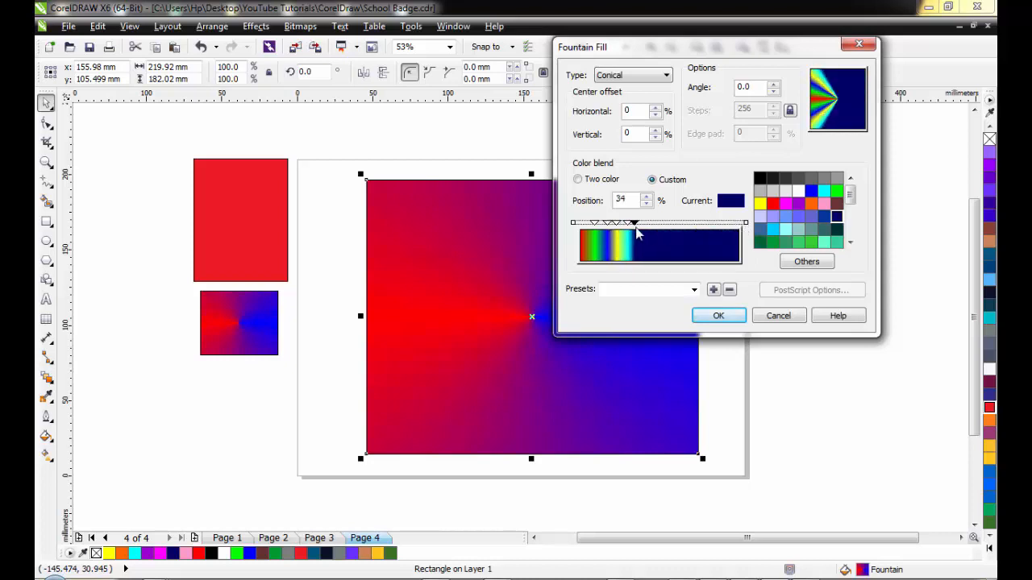
Set the gradient's end colour to white and add a white intermediate stop at position 40%.
left_click(743, 225)
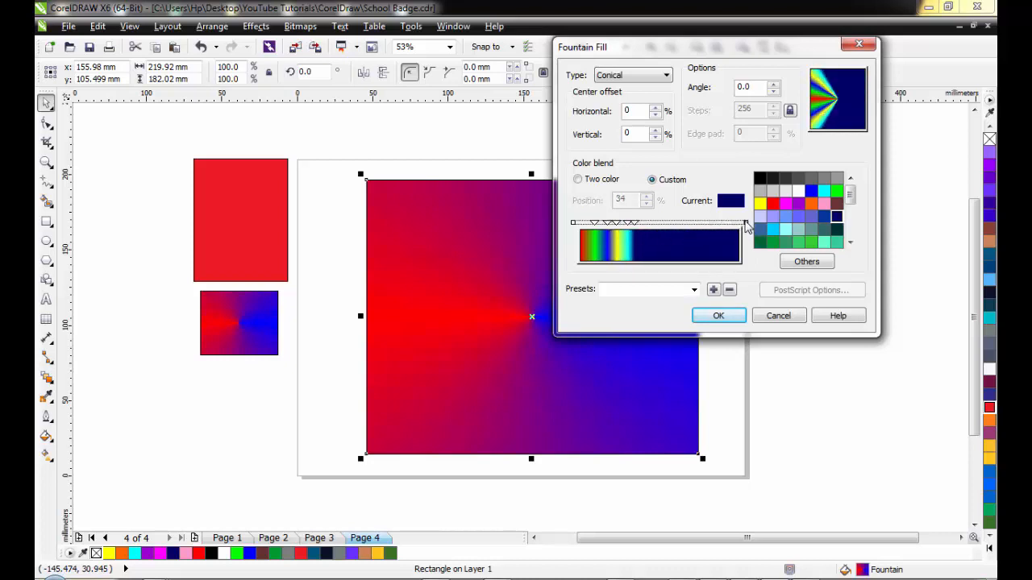
left_click(811, 192)
left_click(800, 192)
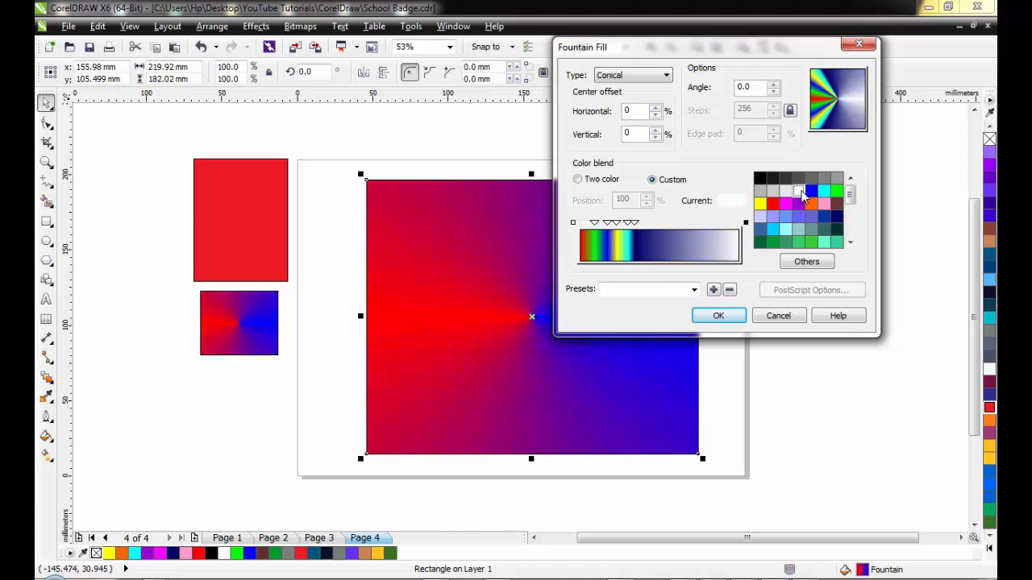
double_click(745, 224)
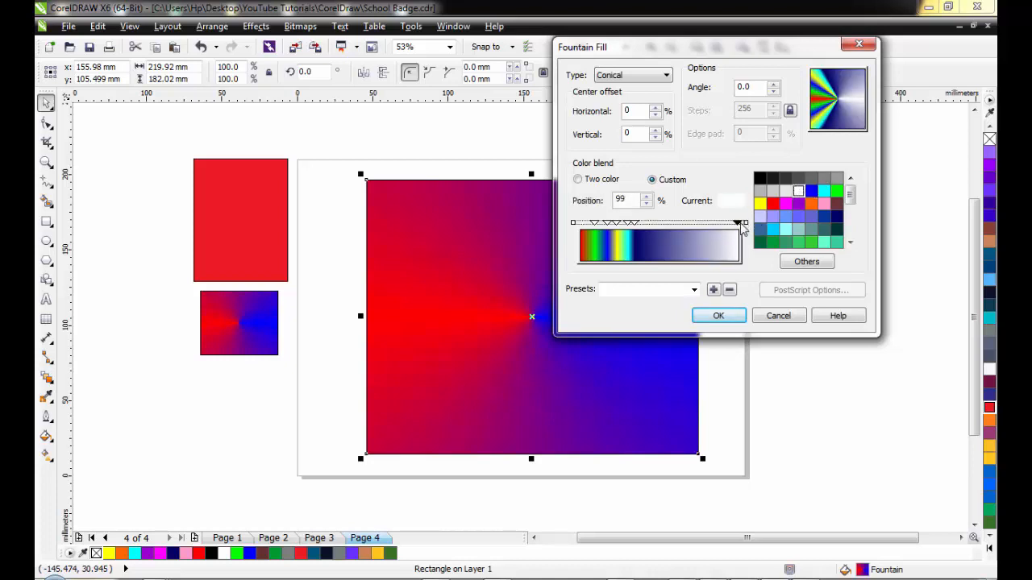
mouse_move(737, 224)
left_mouse_down()
mouse_move(638, 233)
mouse_move(646, 238)
left_mouse_up()
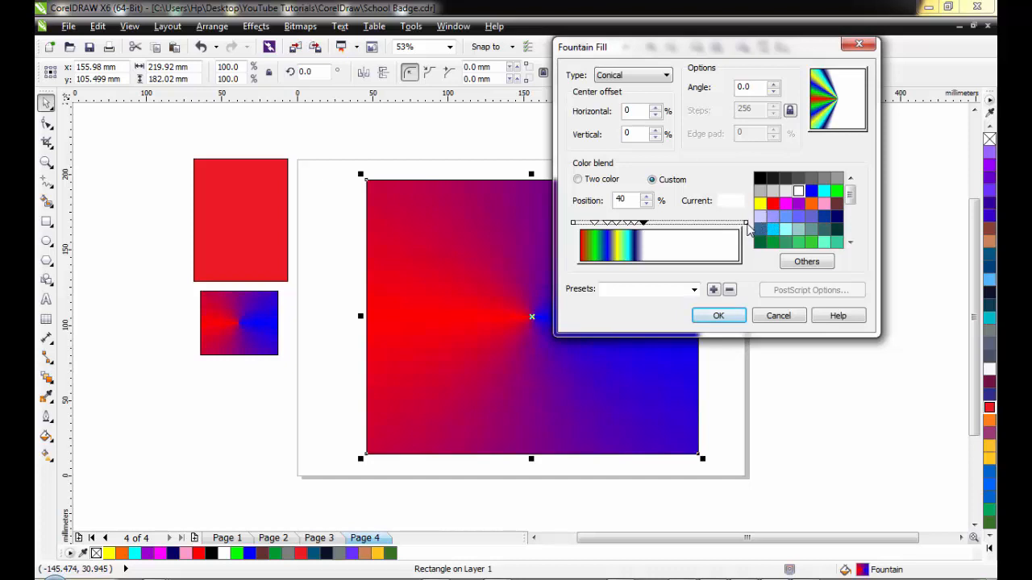
Change the gradient's end colour to dark red and add a dark red intermediate stop at position 45%.
left_click(746, 224)
left_click(835, 229)
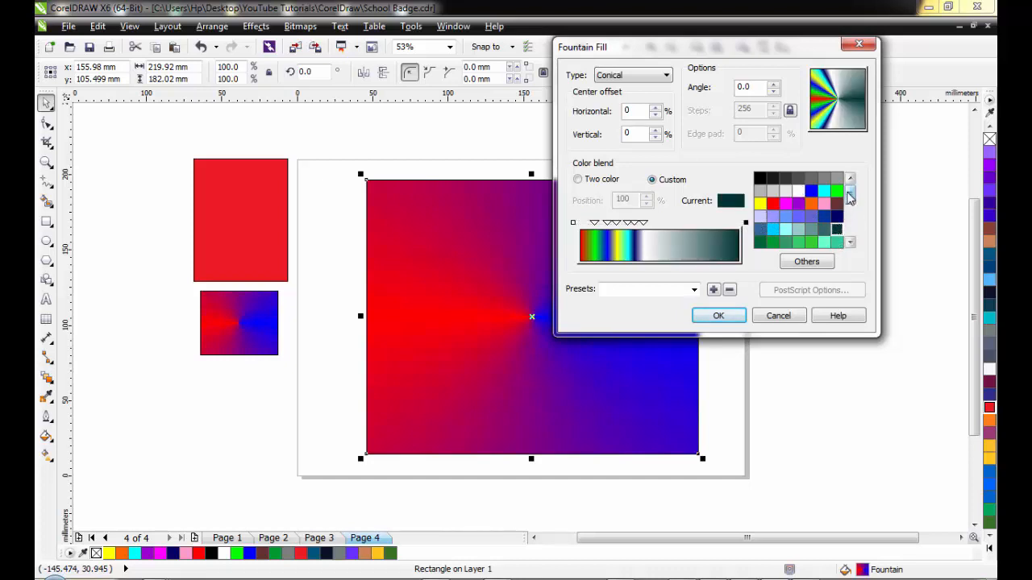
left_click_drag(848, 194, 851, 221)
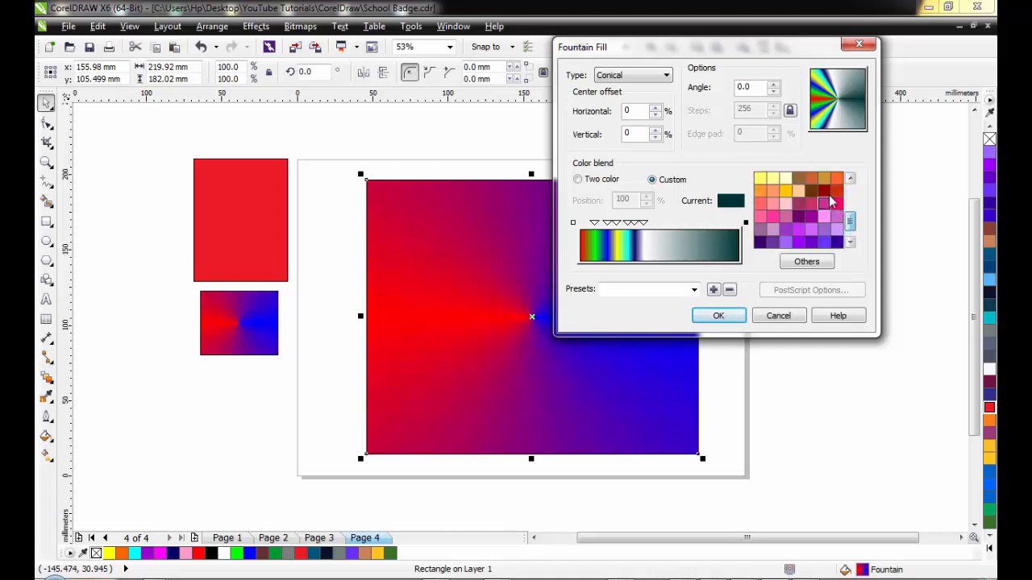
left_click(823, 191)
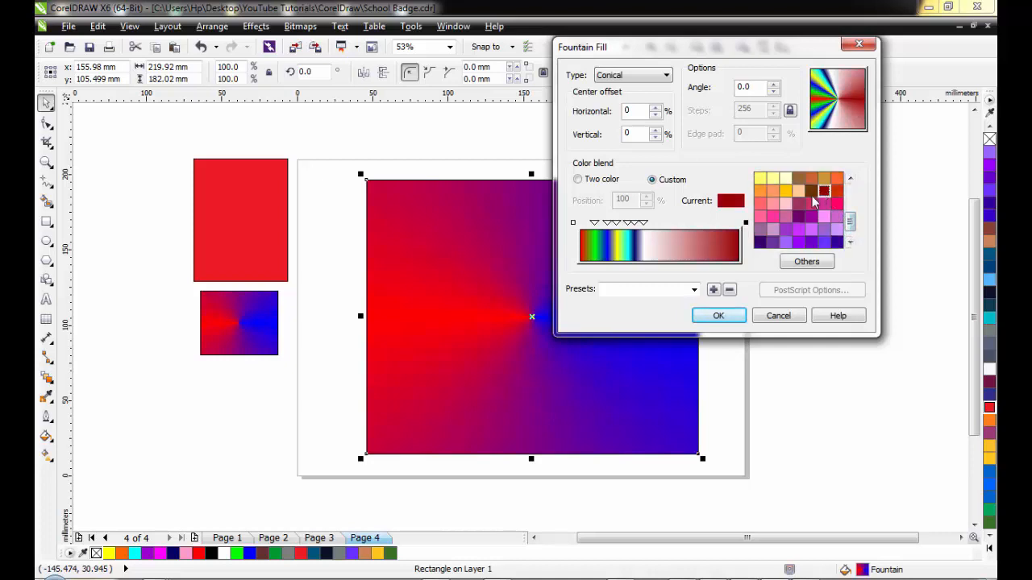
double_click(746, 223)
left_click_drag(736, 224, 651, 221)
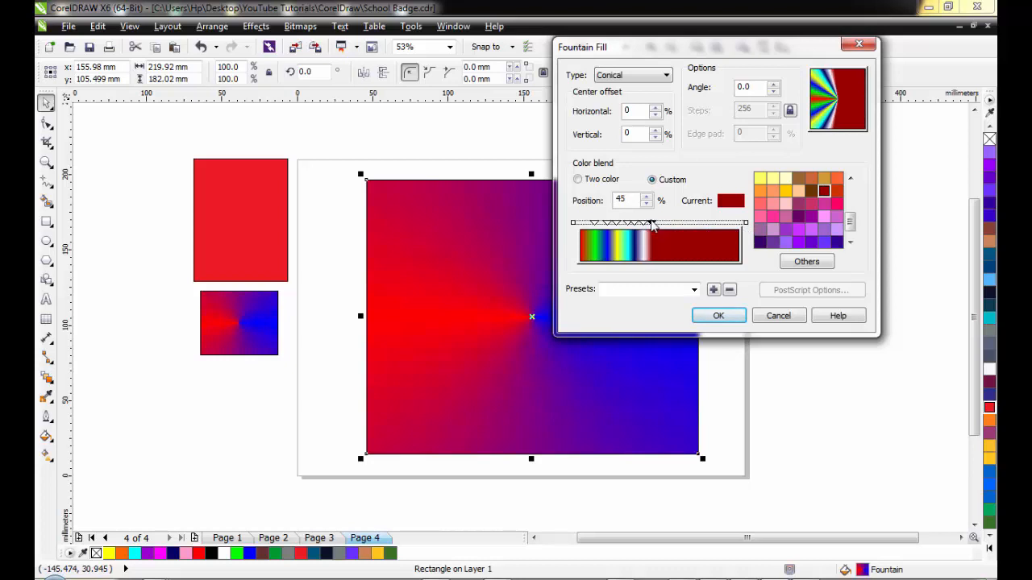
Set the gradient's end colour to light orange and place an orange intermediate stop just after the dark red one.
left_click(747, 222)
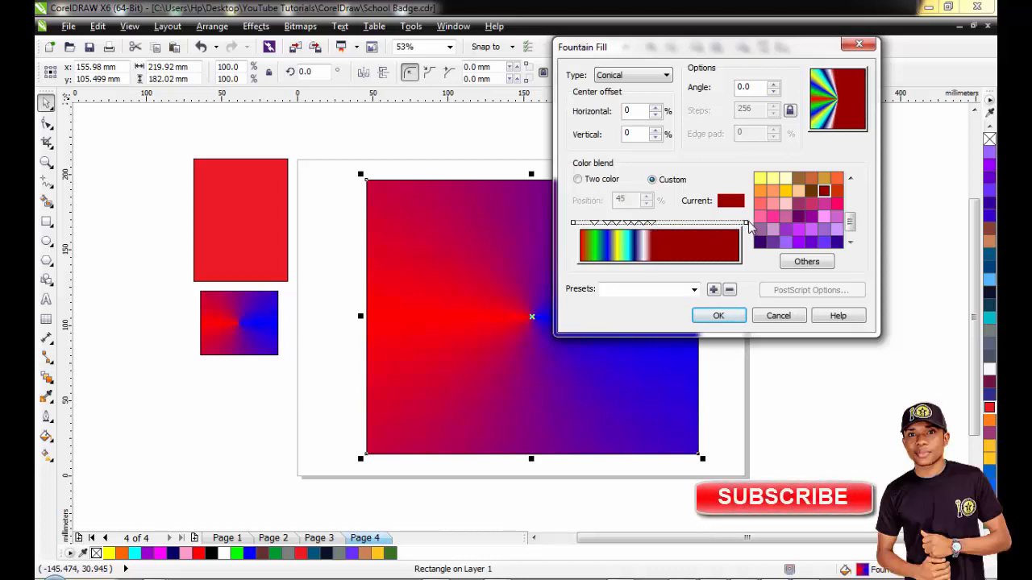
left_click_drag(849, 225, 848, 241)
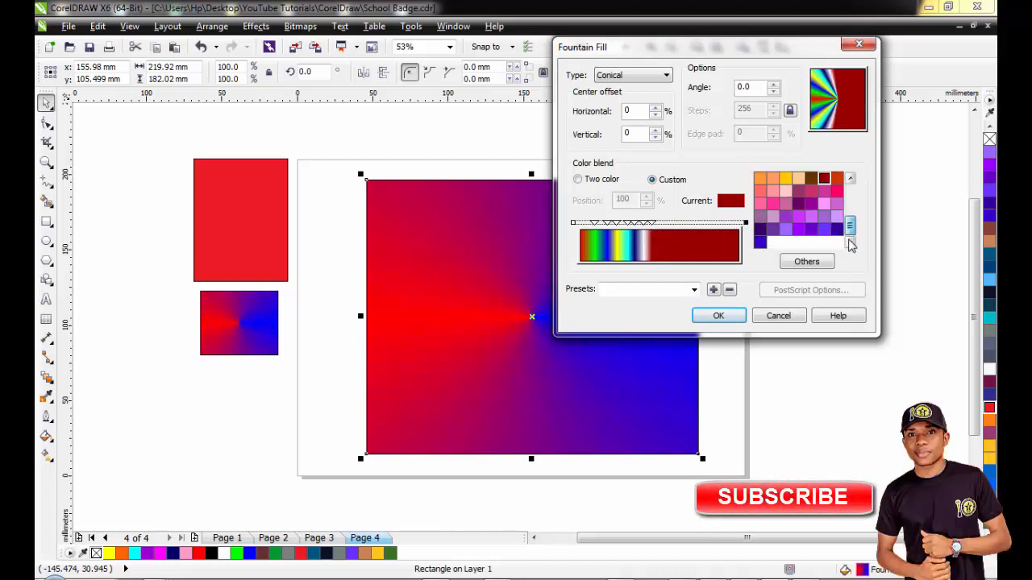
left_click(761, 179)
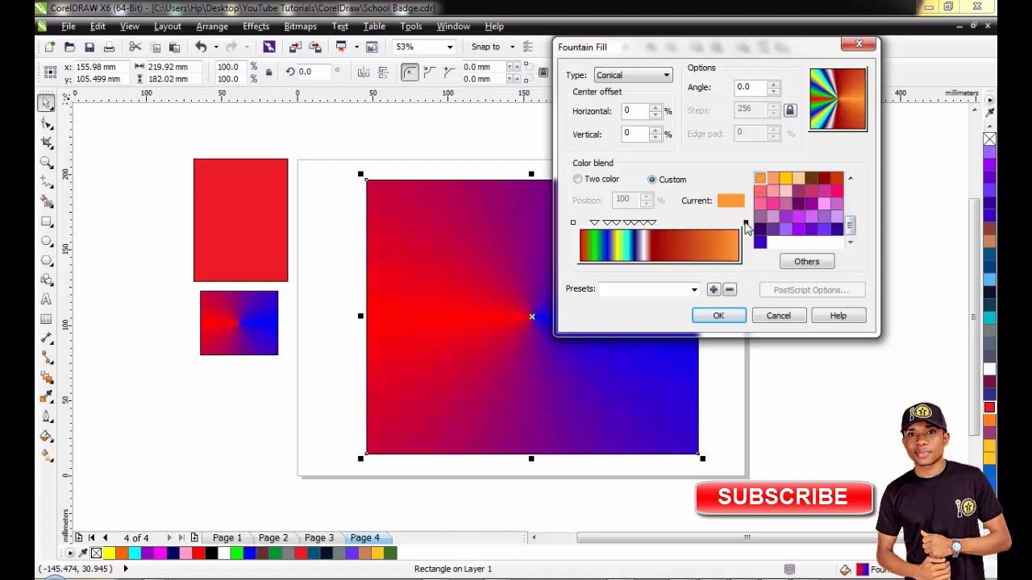
double_click(739, 224)
left_click_drag(742, 225, 660, 225)
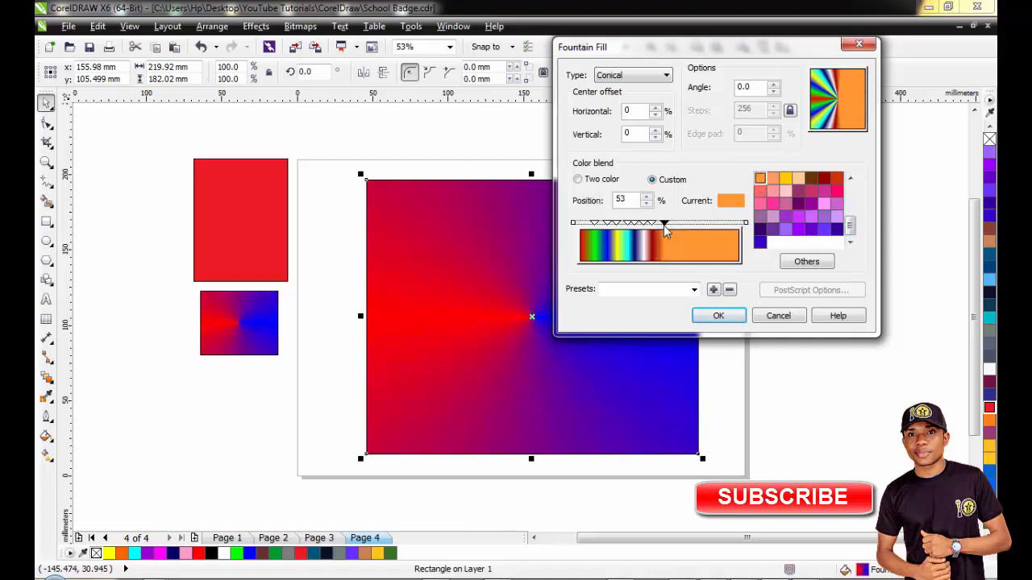
Change the gradient's end colour to steel blue, add a matching intermediate stop at position 56%, and reselect the end marker.
left_click(746, 224)
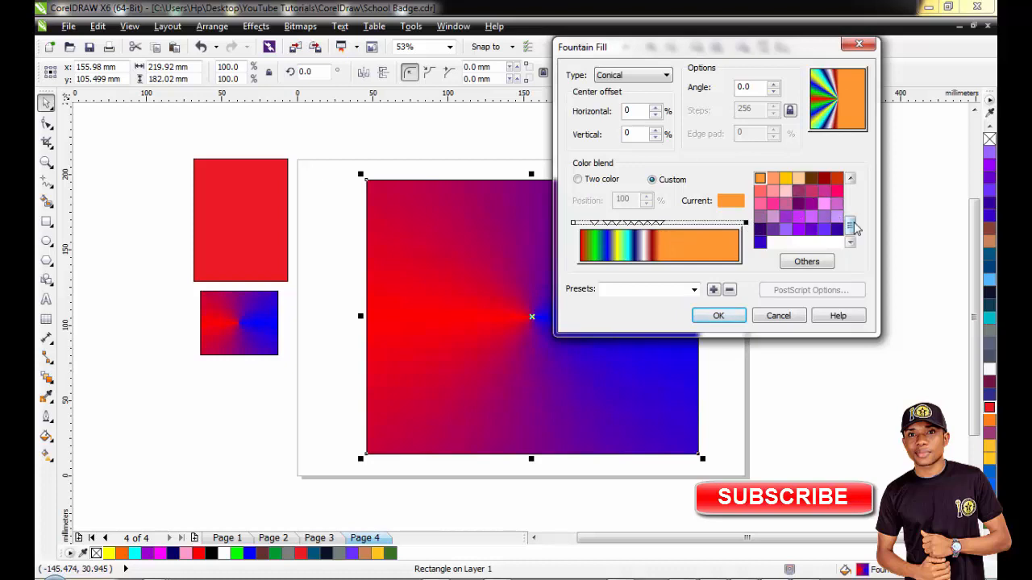
scroll(856, 216, "up", 3)
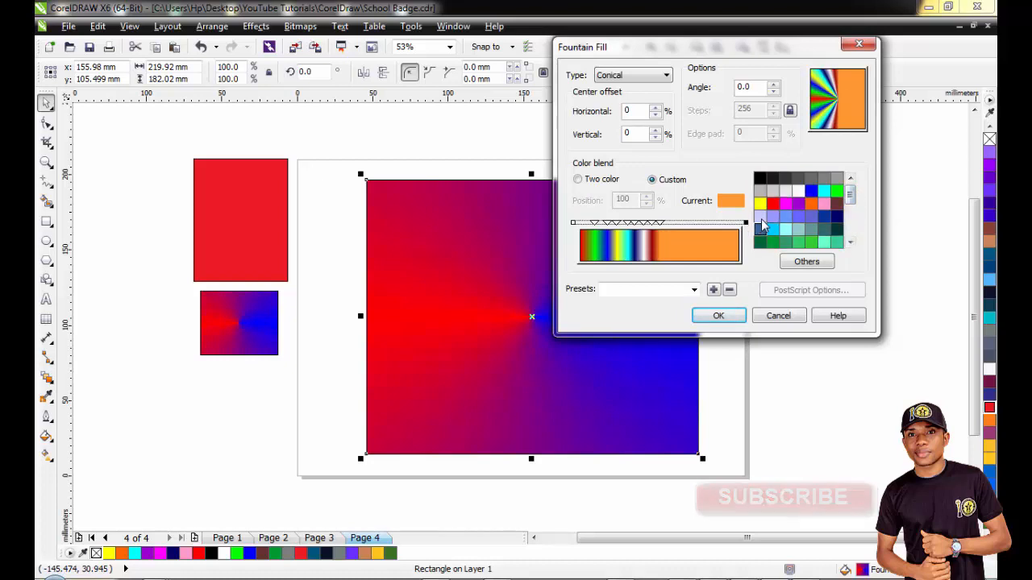
left_click(761, 230)
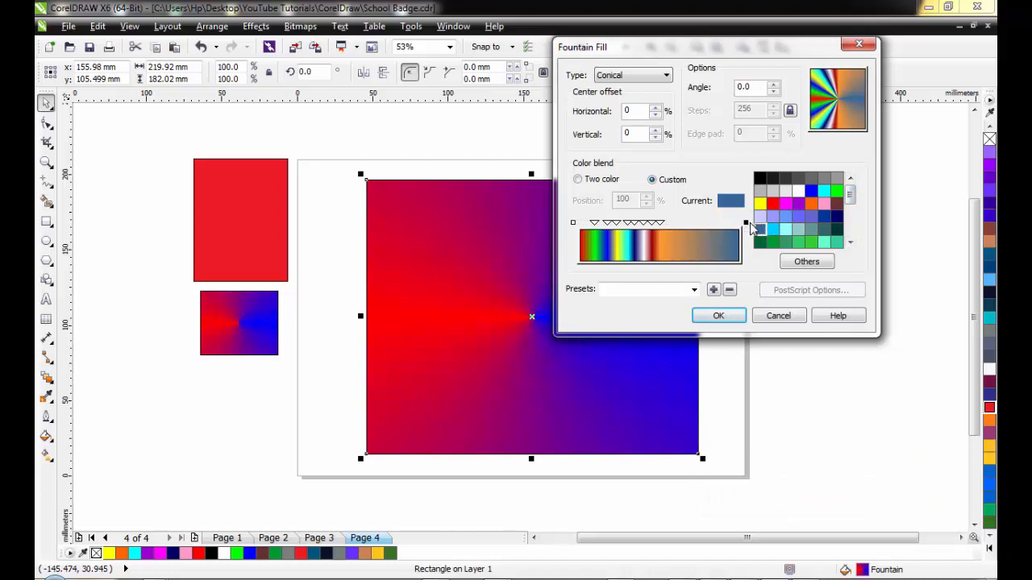
double_click(741, 224)
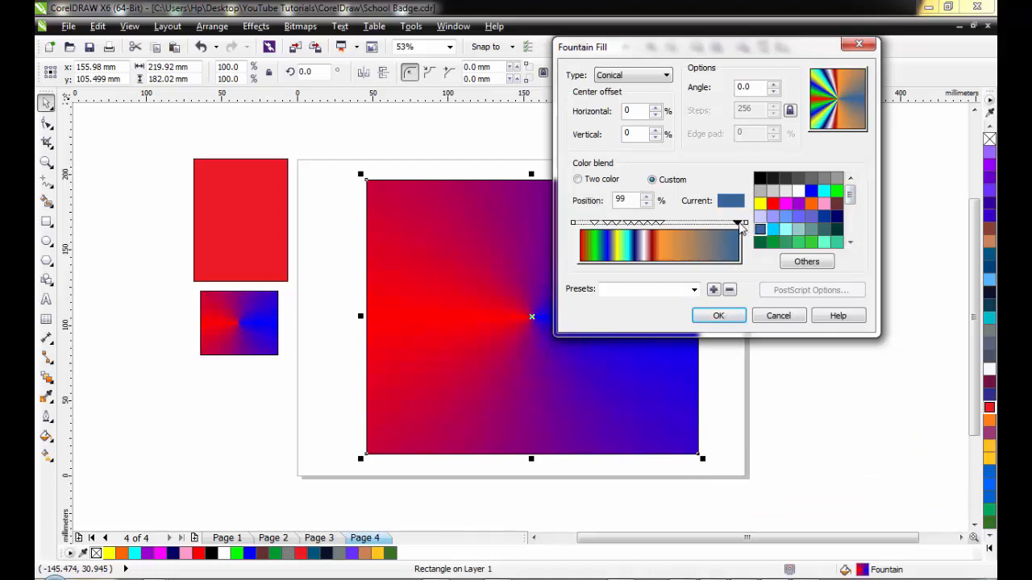
left_click_drag(705, 228, 668, 224)
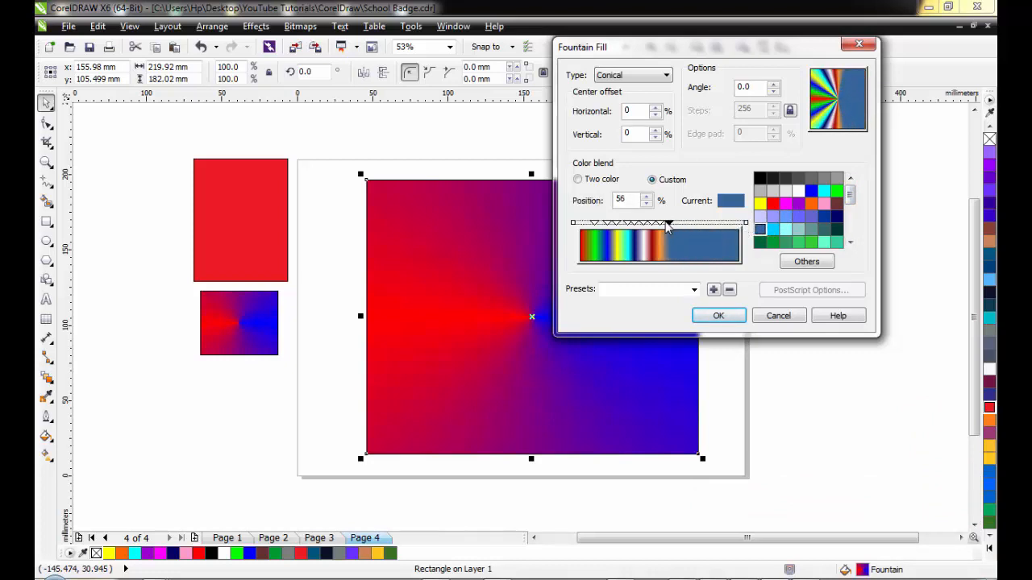
left_click(745, 223)
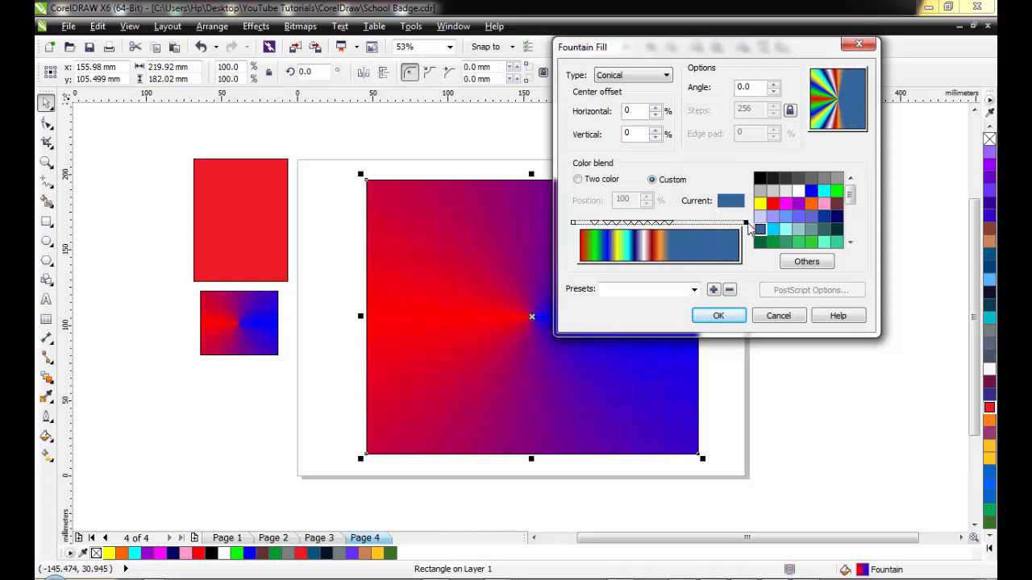
Change the gradient's end colour to light pink and add a matching intermediate stop at position 62%.
left_click(823, 203)
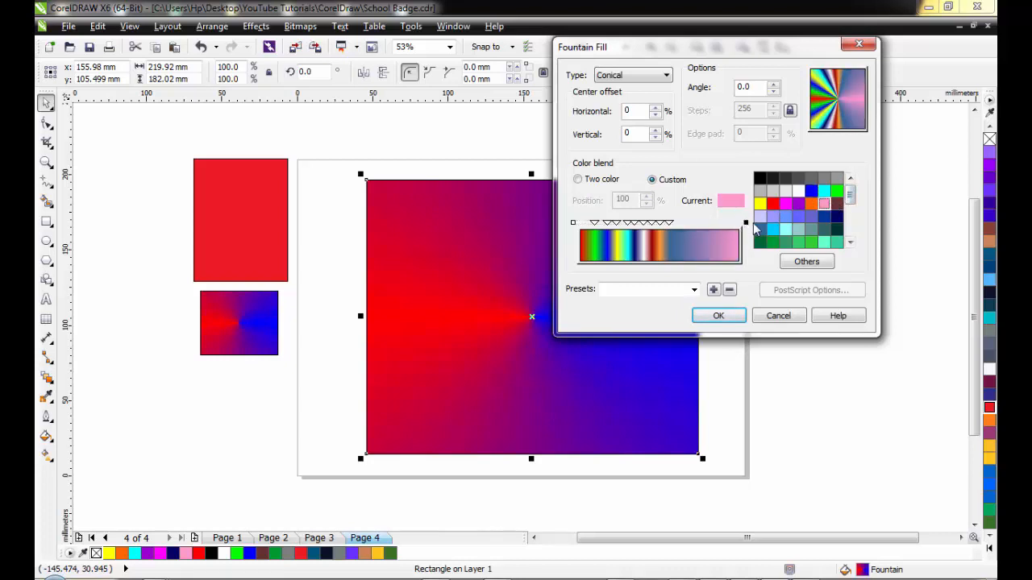
double_click(744, 223)
left_click_drag(737, 227, 679, 224)
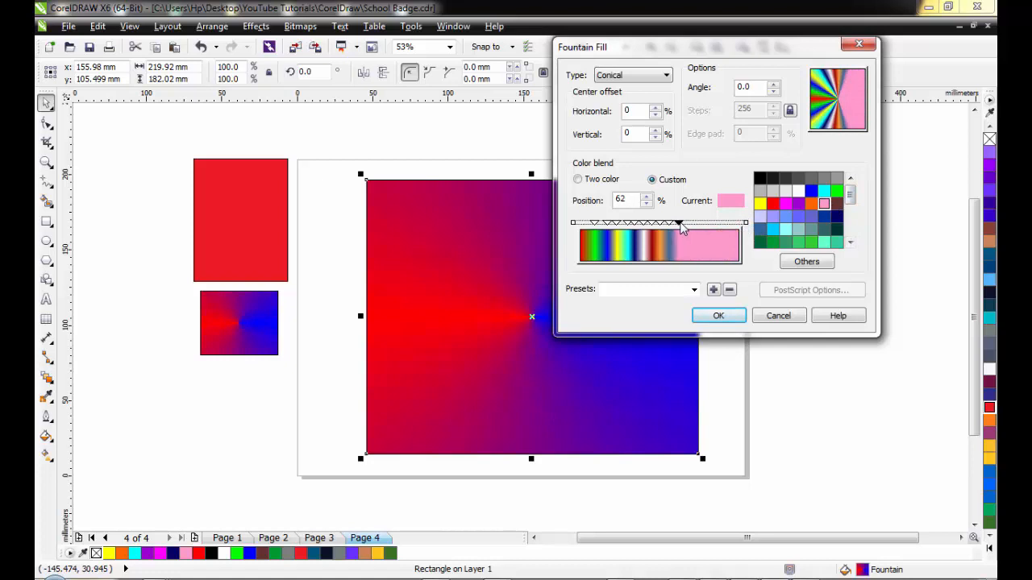
Set the gradient's end colour to aquamarine green and add an aquamarine intermediate stop at position 68%.
left_click(745, 223)
left_click(823, 241)
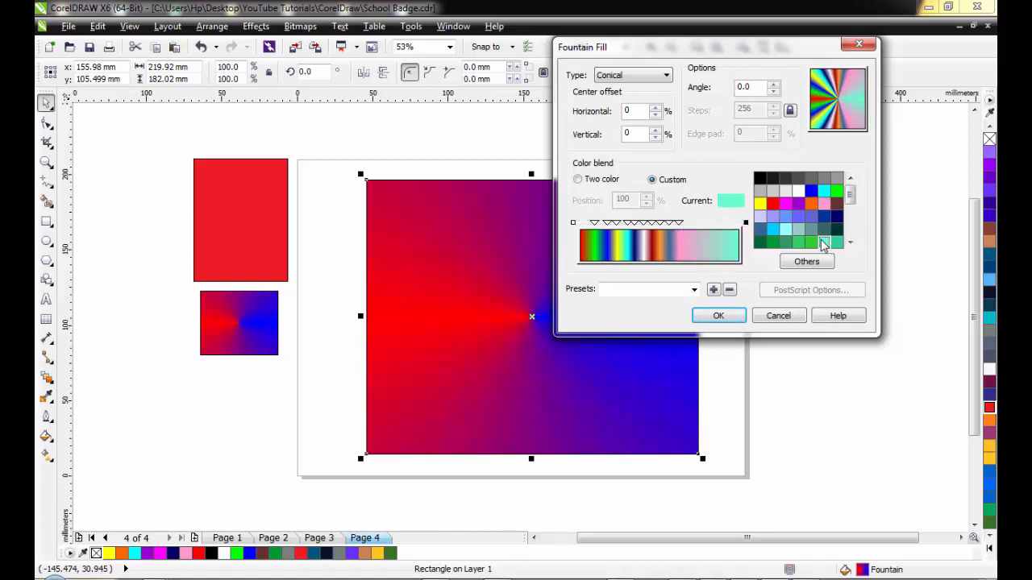
double_click(737, 223)
left_click_drag(739, 225, 687, 224)
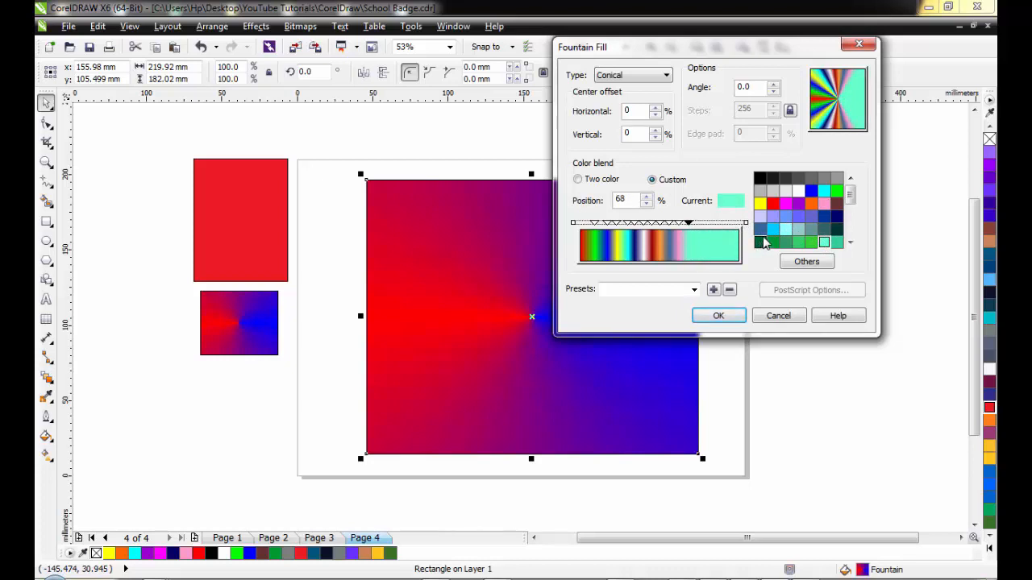
Change the gradient's end colour to hot pink and place a hot pink intermediate stop at position 76%.
left_click(746, 223)
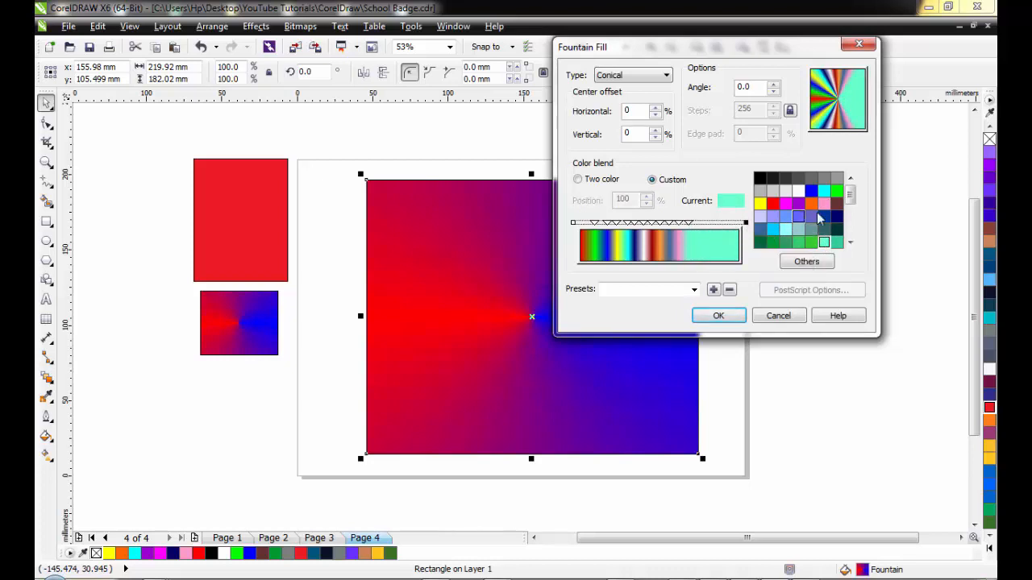
left_click_drag(849, 196, 849, 231)
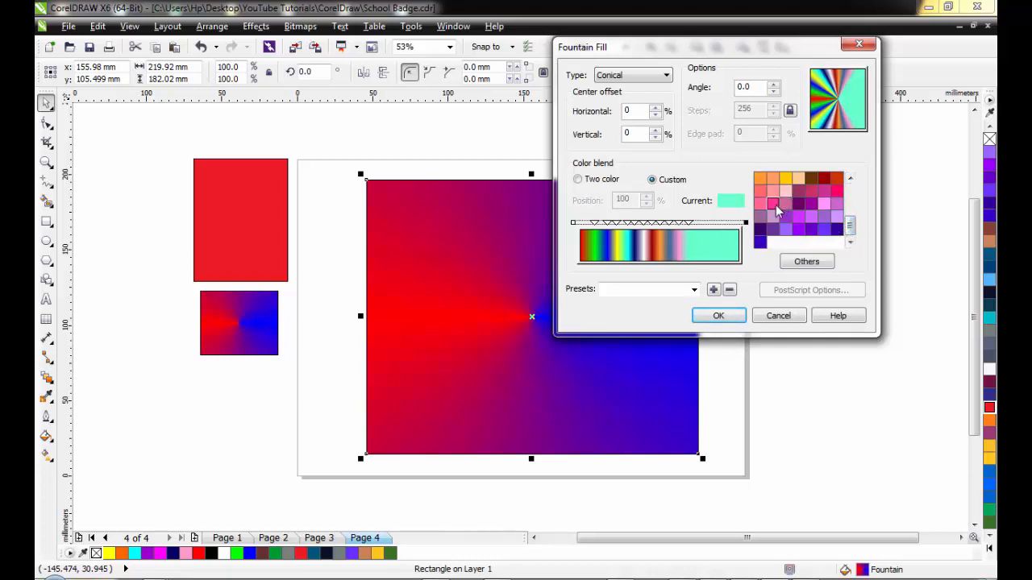
left_click(774, 206)
double_click(736, 222)
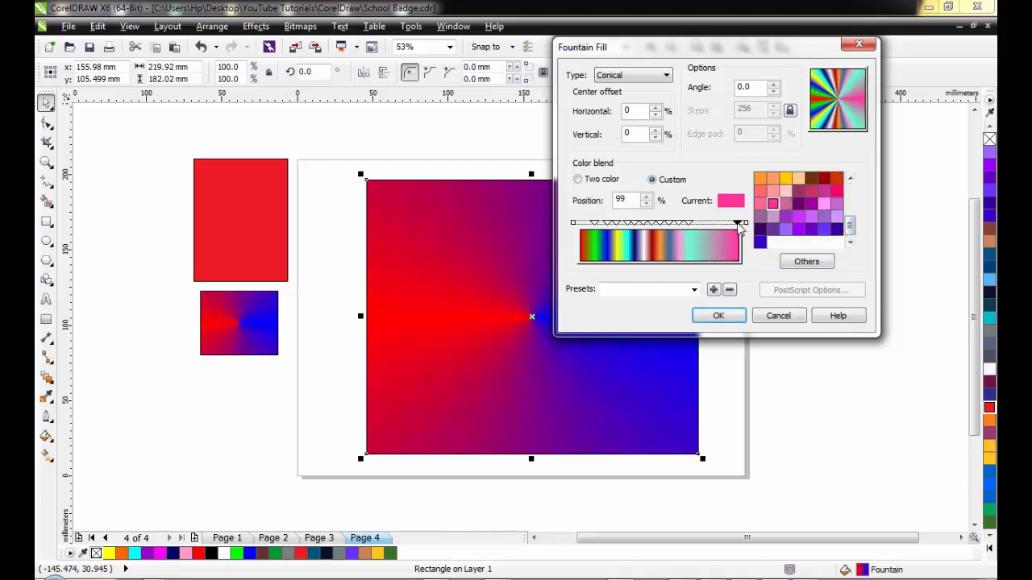
left_click_drag(738, 224, 701, 224)
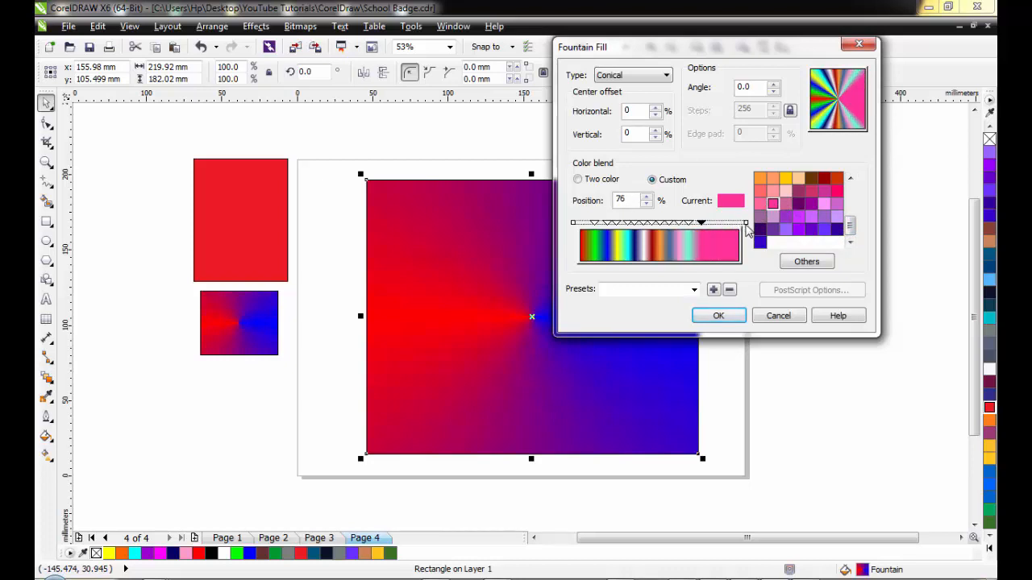
Set the gradient's end colour to dark indigo and add a dark indigo intermediate stop at position 82%.
left_click(745, 224)
left_click(837, 190)
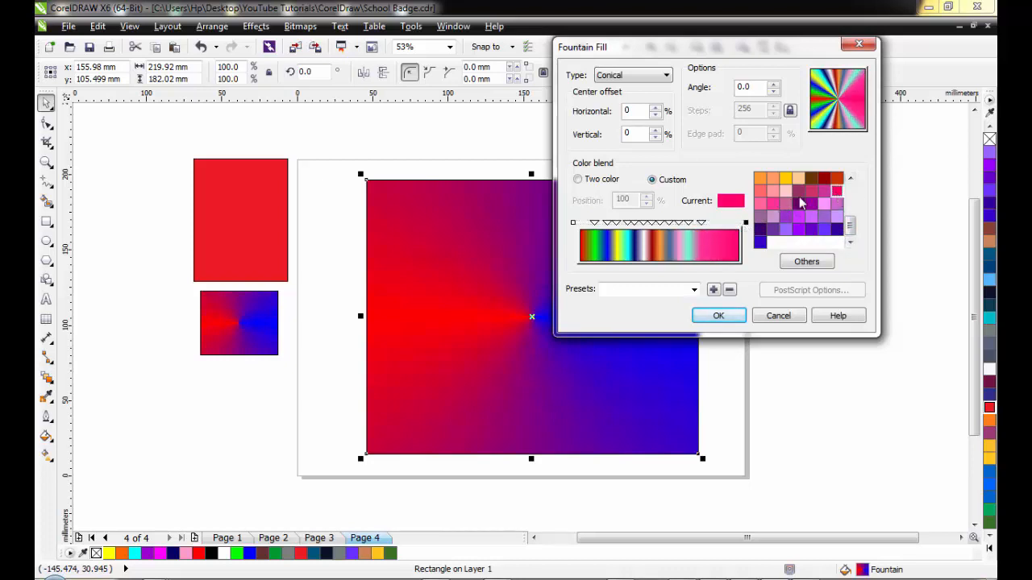
left_click(760, 230)
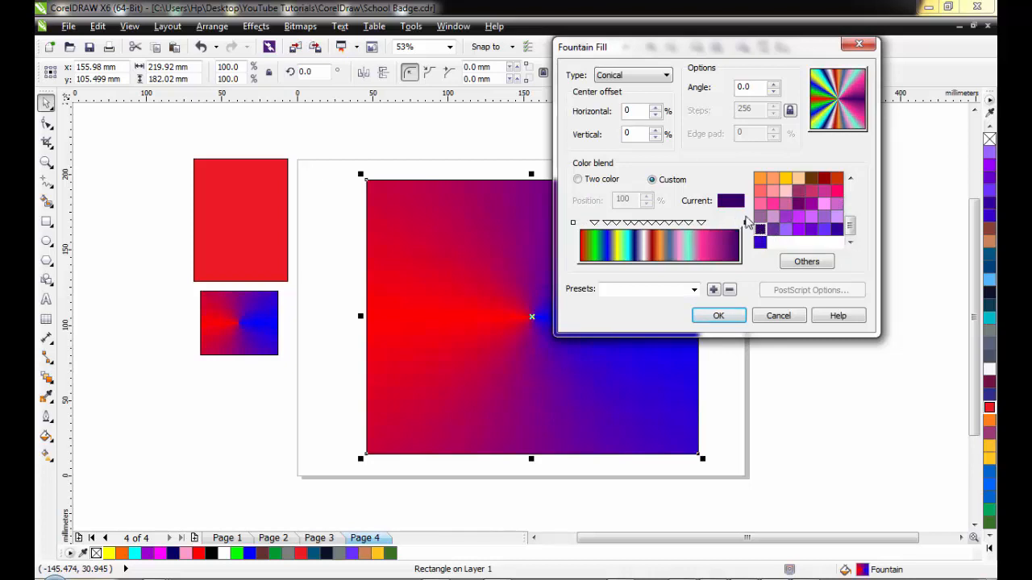
double_click(745, 222)
left_click_drag(738, 223, 710, 223)
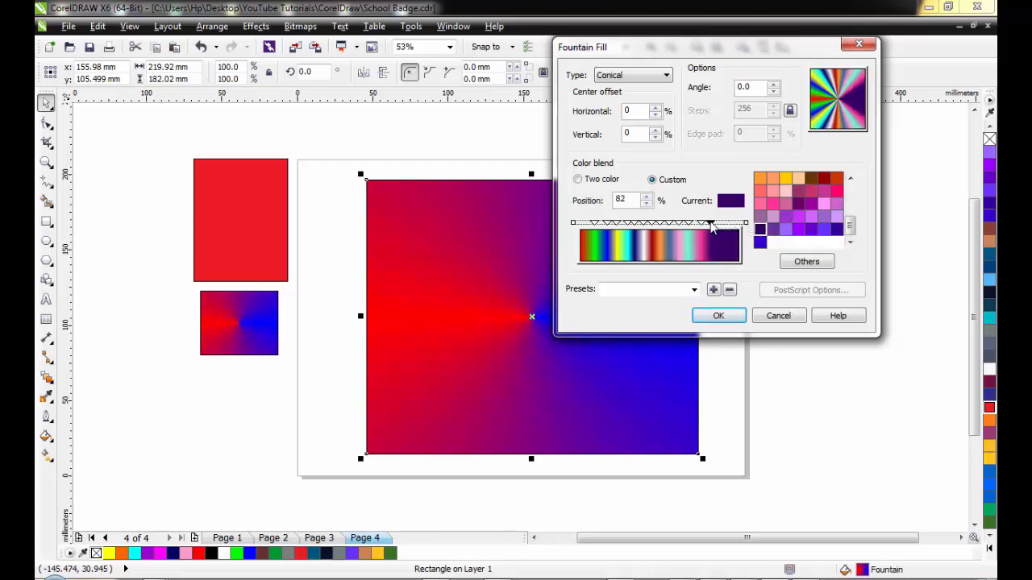
Change the gradient's end colour to dark purple and add a matching intermediate stop at position 88%.
left_click(745, 223)
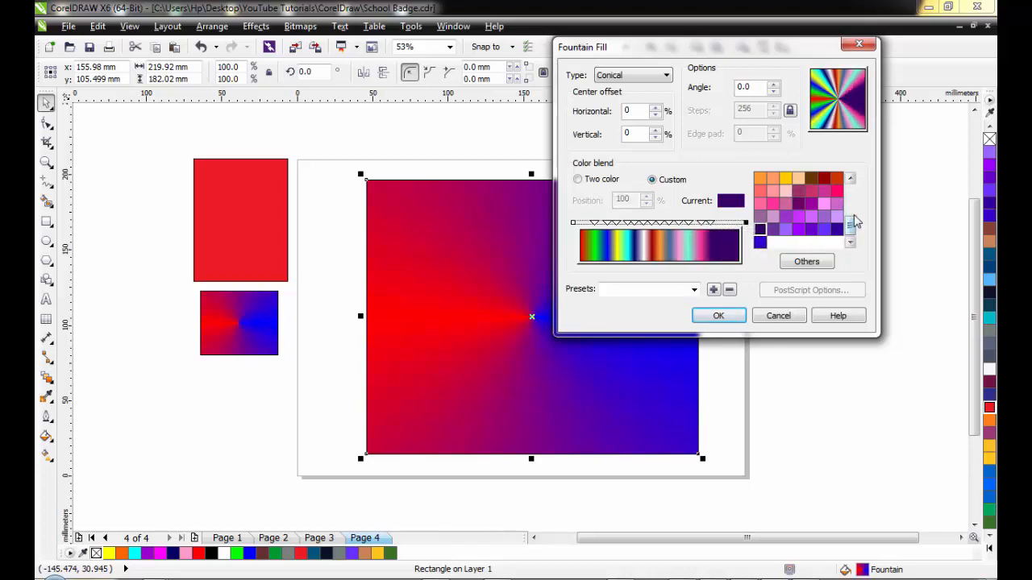
left_click(798, 203)
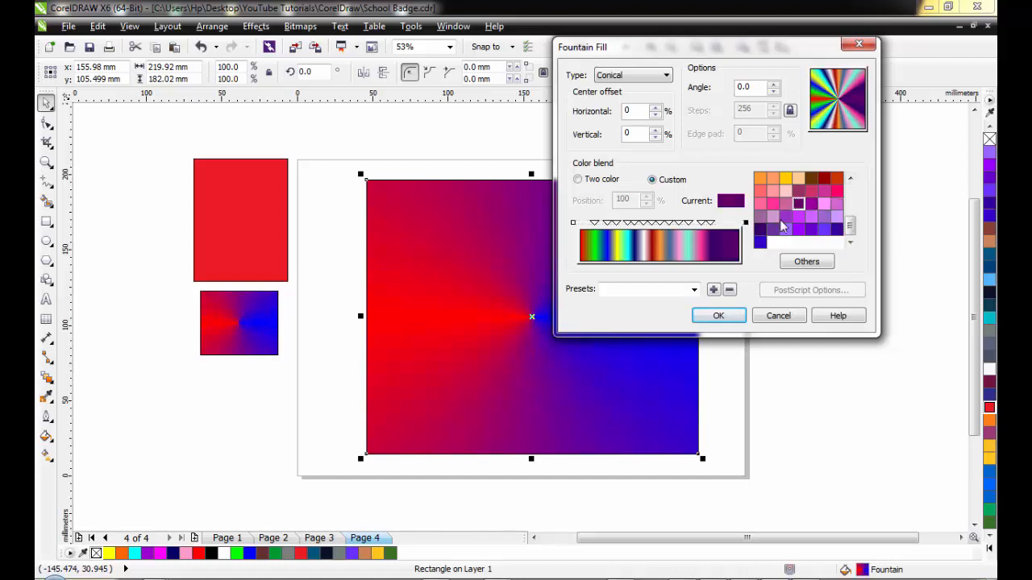
double_click(739, 223)
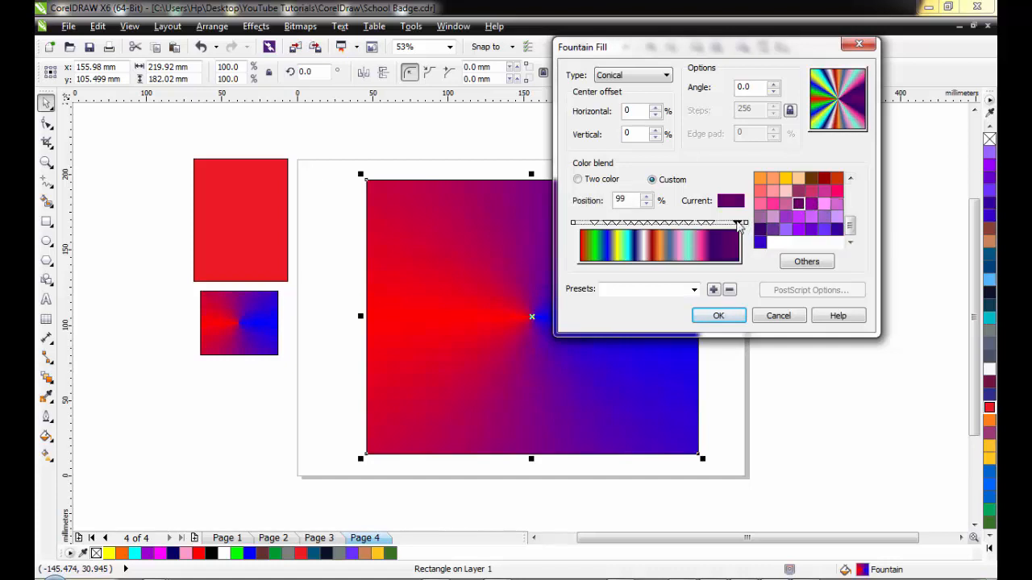
left_click_drag(732, 224, 720, 225)
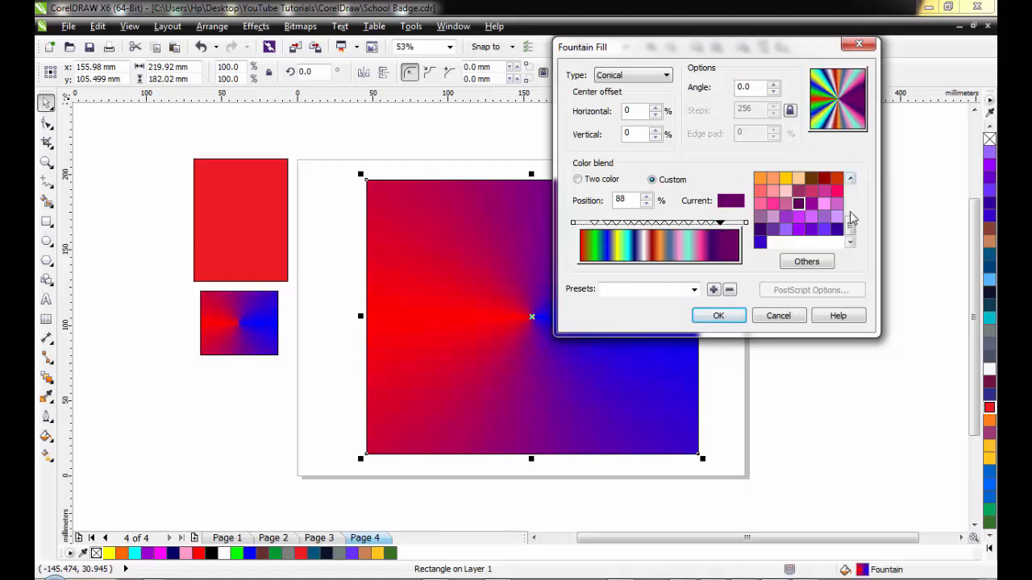
Set the gradient's end colour to golden brown, add a matching stop between the dark purple one and the end, and reselect the end marker.
left_click_drag(850, 218, 849, 201)
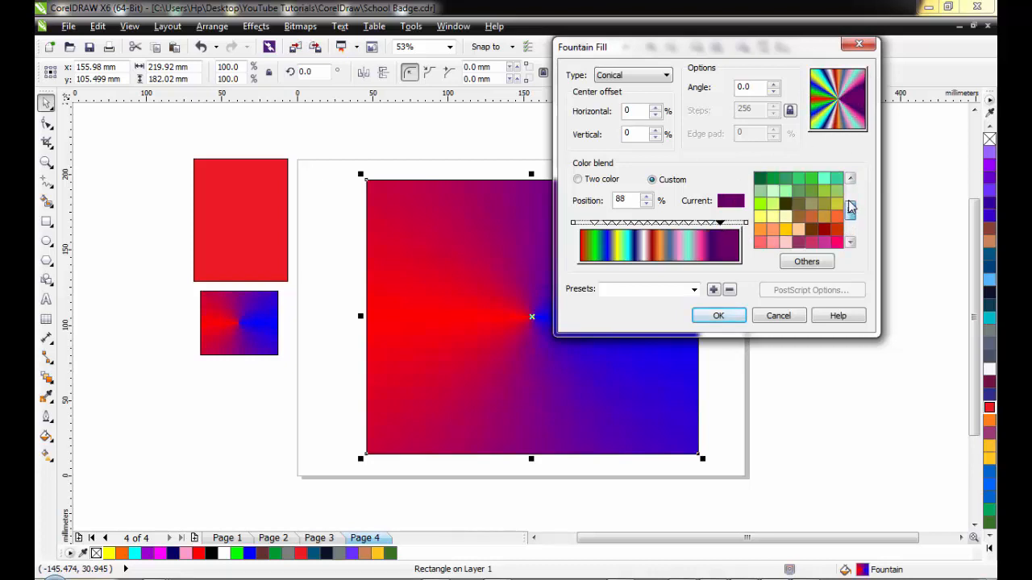
left_click(746, 224)
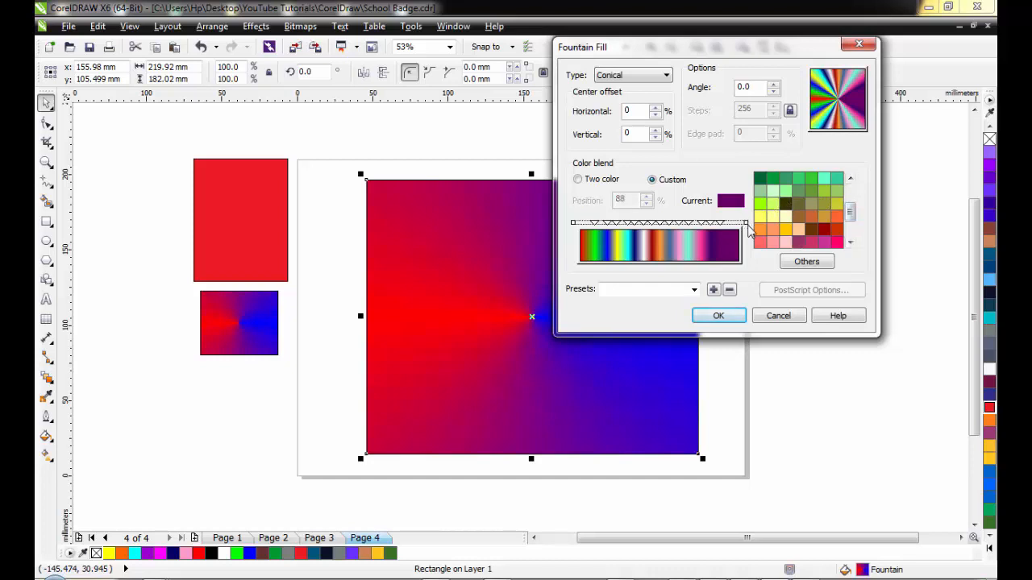
left_click(824, 218)
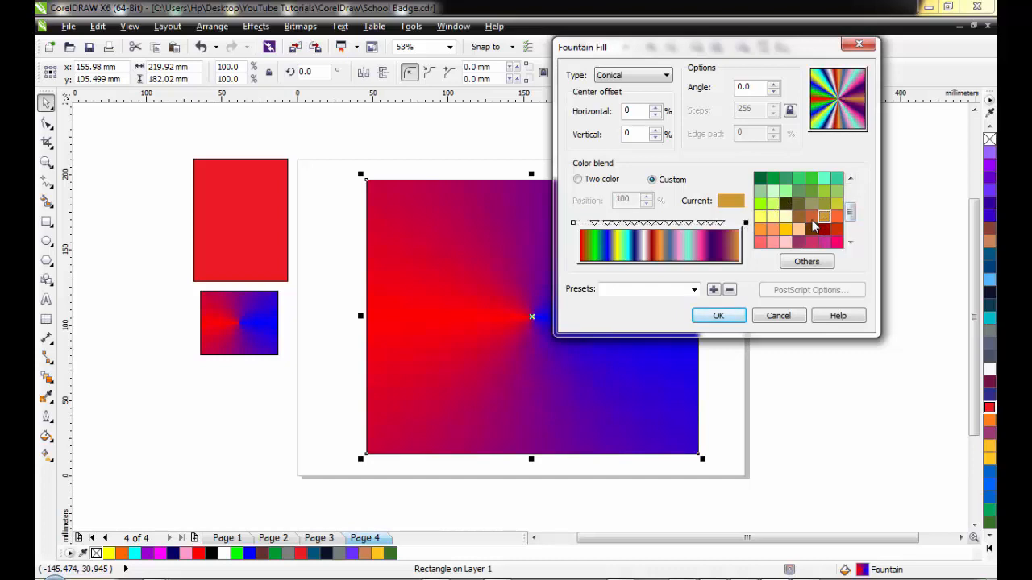
double_click(744, 223)
left_click_drag(740, 226, 731, 229)
left_click(745, 224)
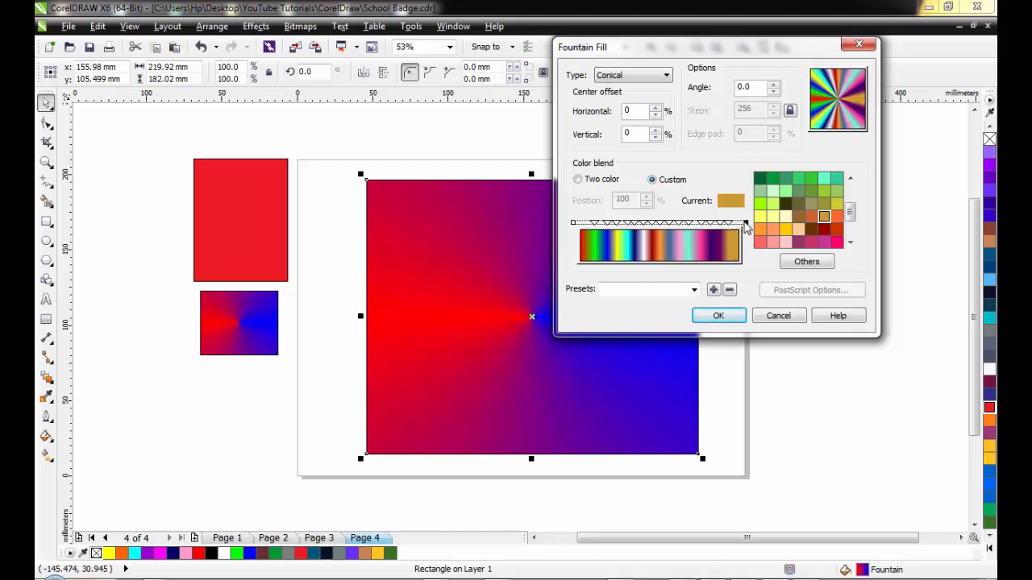
Set the gradient's end colour to black and apply the multi-colour conical fill to the large rectangle.
mouse_move(851, 211)
left_mouse_down()
mouse_move(844, 228)
mouse_move(848, 192)
left_mouse_up()
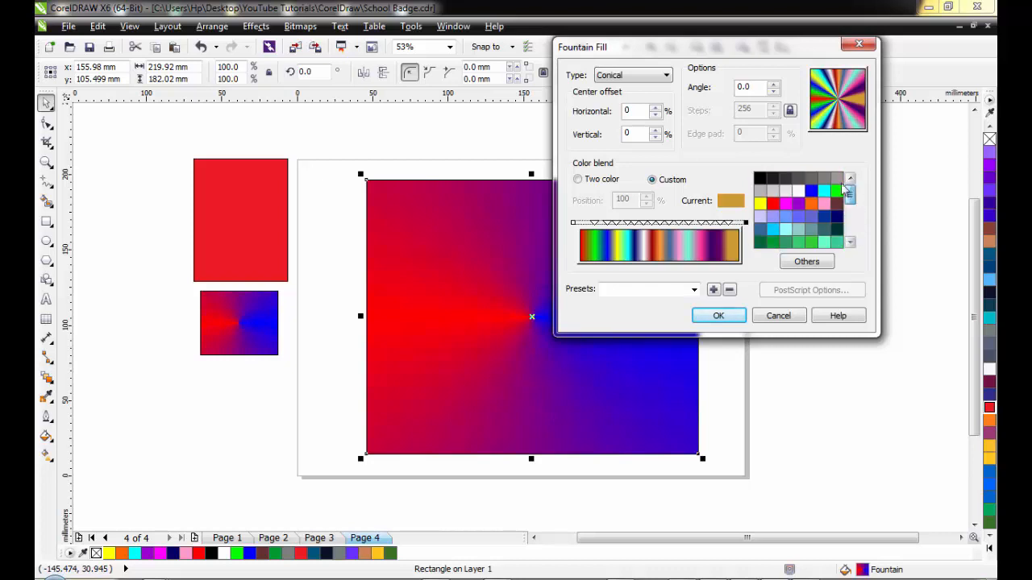
left_click(760, 178)
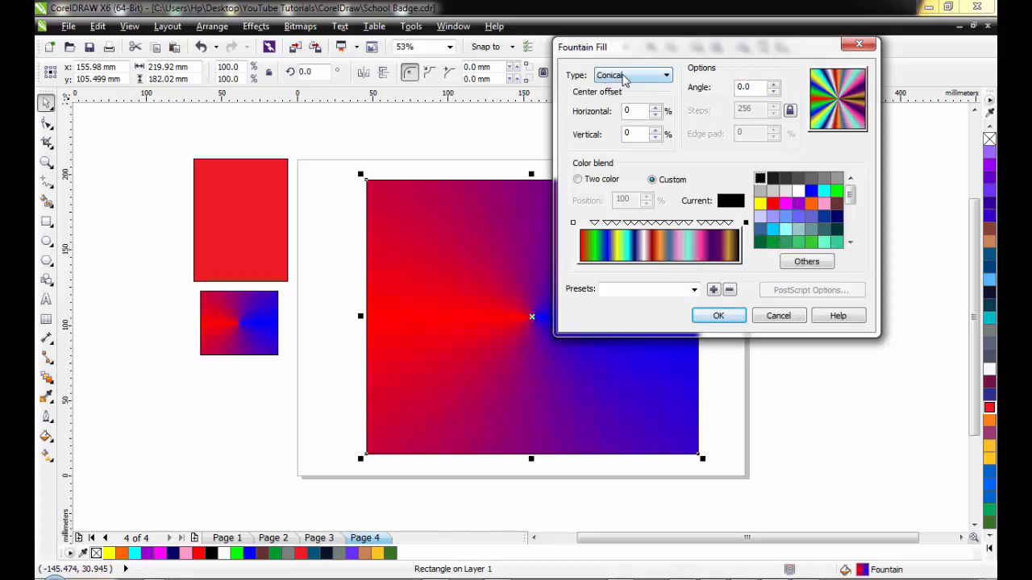
left_click(639, 76)
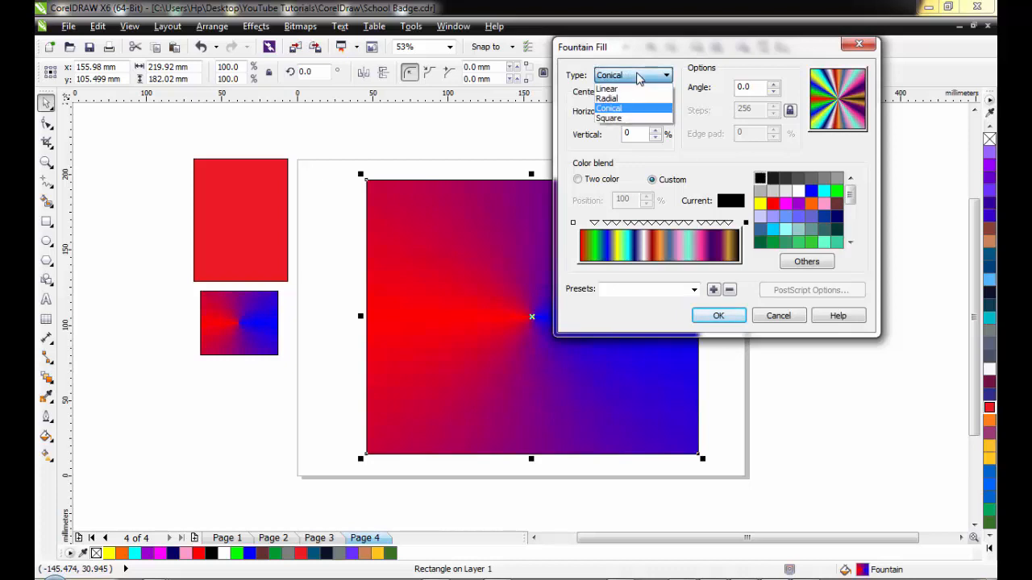
left_click(644, 75)
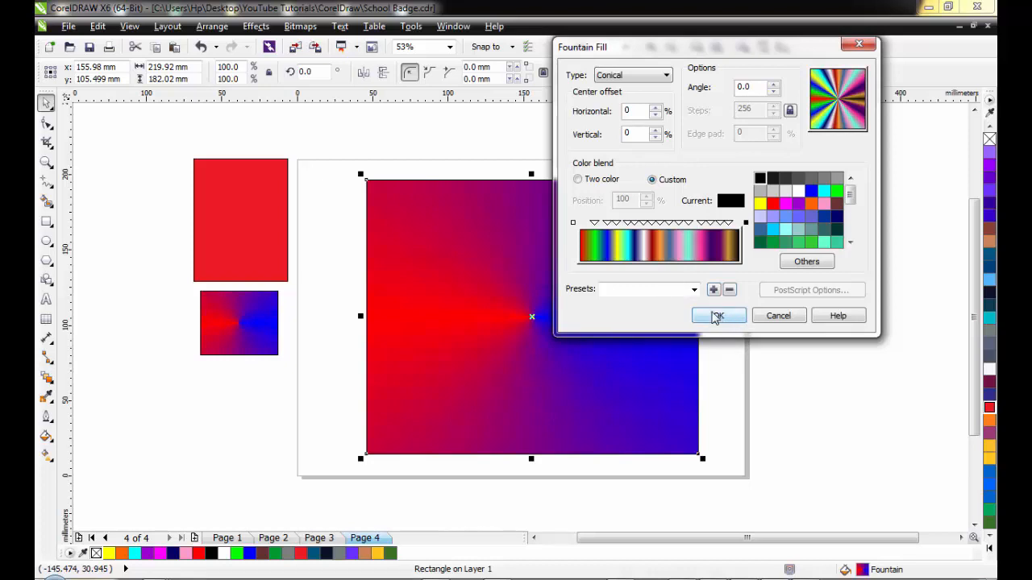
left_click(715, 316)
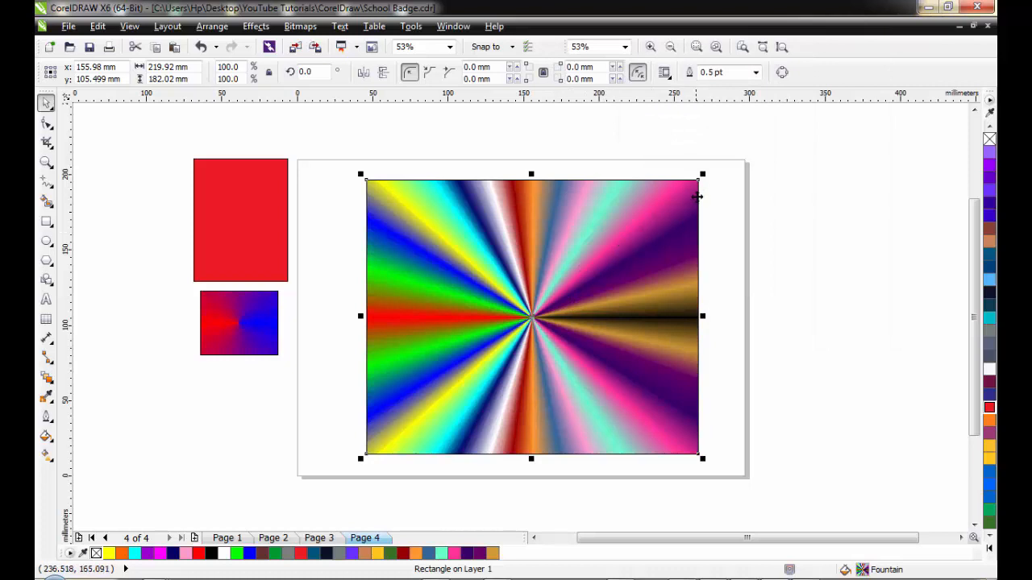
Place a small copy of the multi-colour conical rectangle beneath the red-blue thumbnail, keeping a large version about 223 mm wide on the page.
left_click_drag(702, 174, 529, 276)
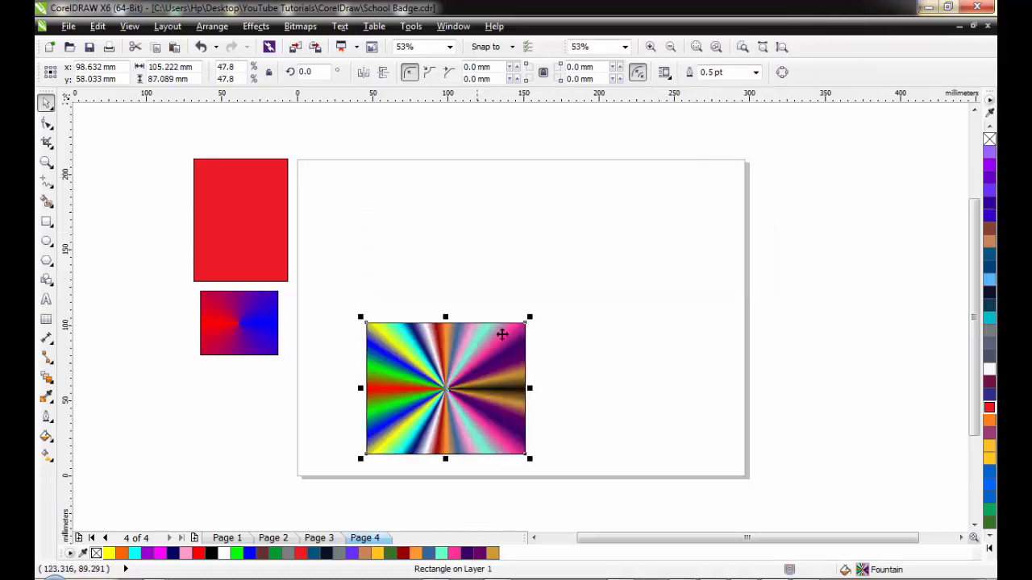
left_click_drag(532, 317, 439, 373)
left_click_drag(418, 416, 250, 377)
left_click_drag(275, 418, 286, 422)
left_click_drag(553, 298, 598, 334)
left_click(373, 368)
key("Delete")
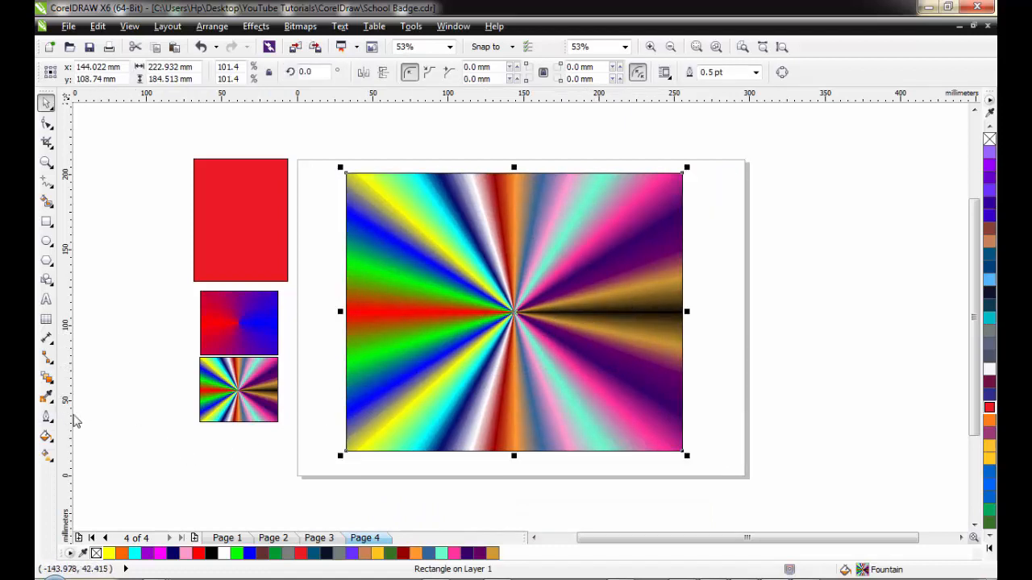
Change the large rectangle's fountain fill type to Linear, keeping the custom colour blend, and apply it.
left_click(47, 435)
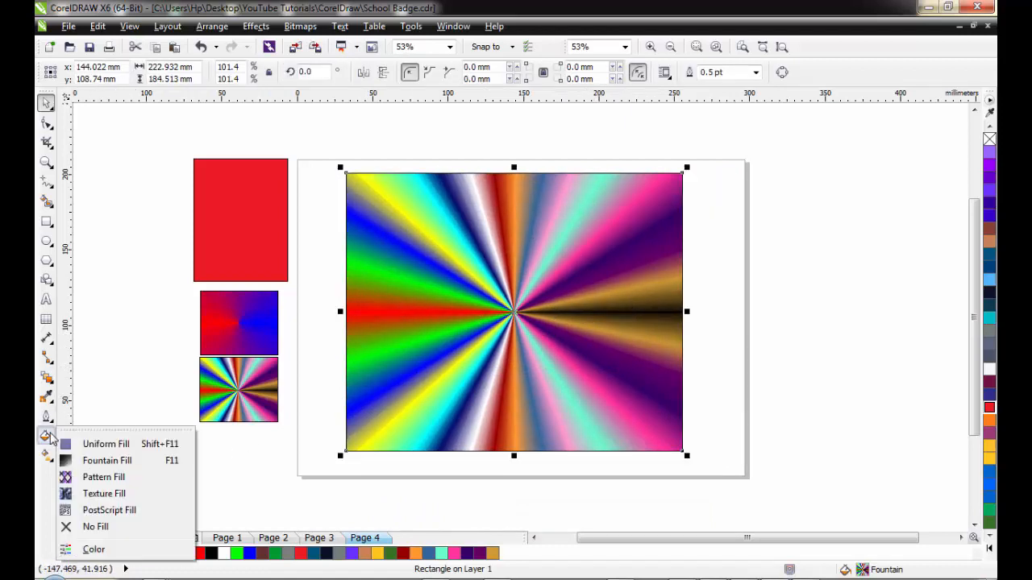
left_click(99, 461)
left_click(427, 178)
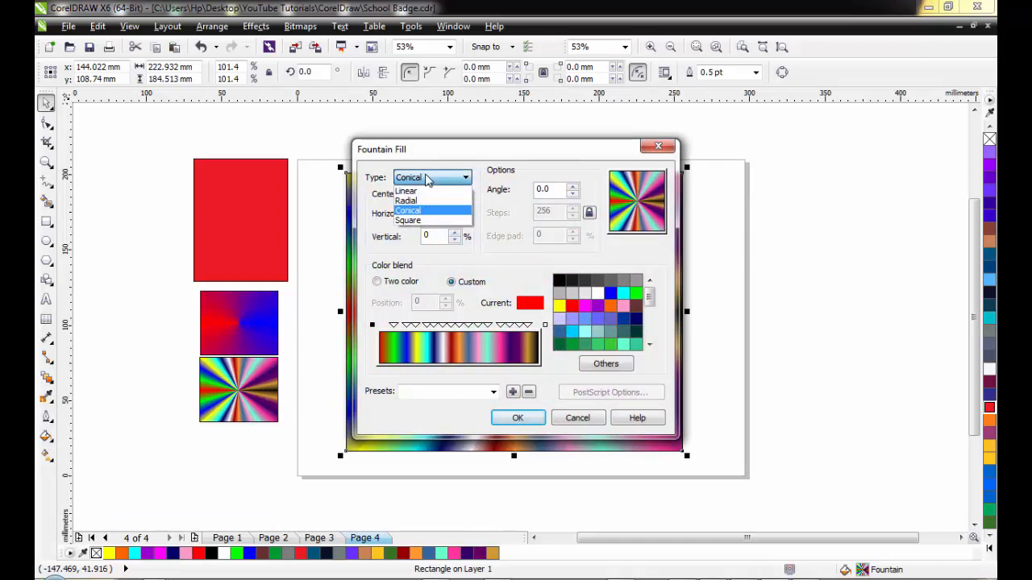
left_click(418, 192)
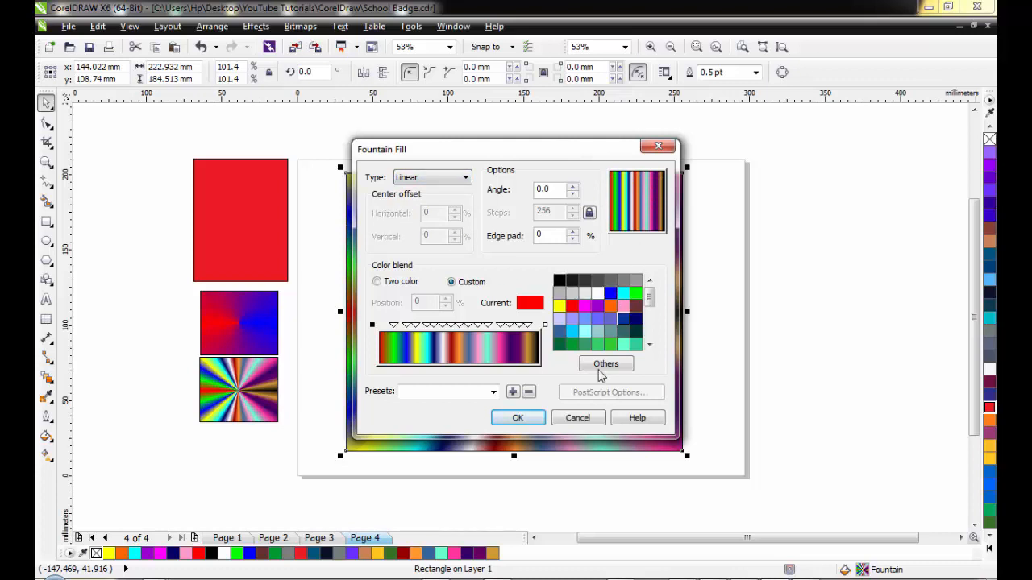
left_click(517, 417)
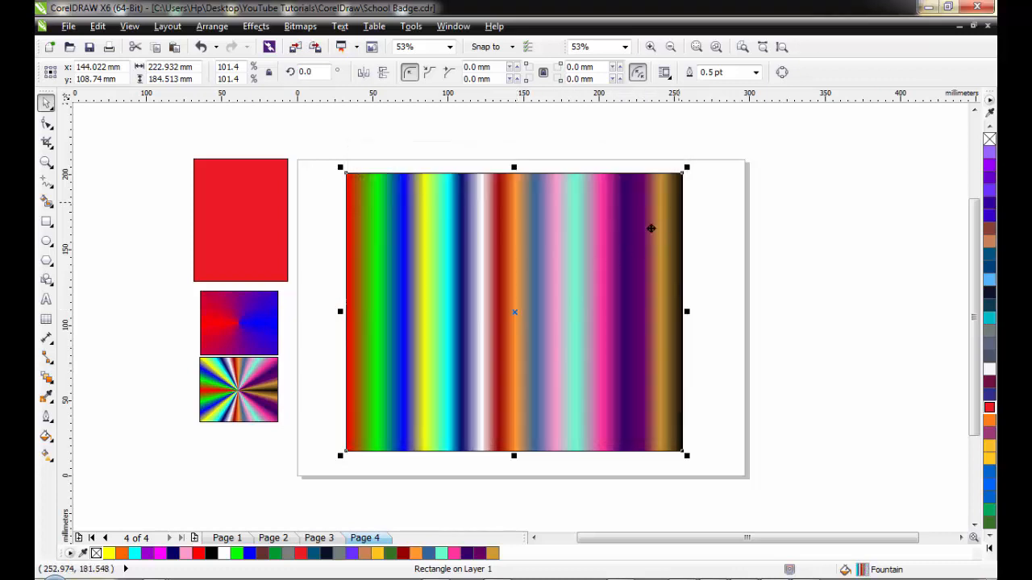
Duplicate the large striped rectangle, shrink the copy to thumbnail size, and place it beneath the multi-colour conical thumbnail.
left_click_drag(679, 207, 904, 191)
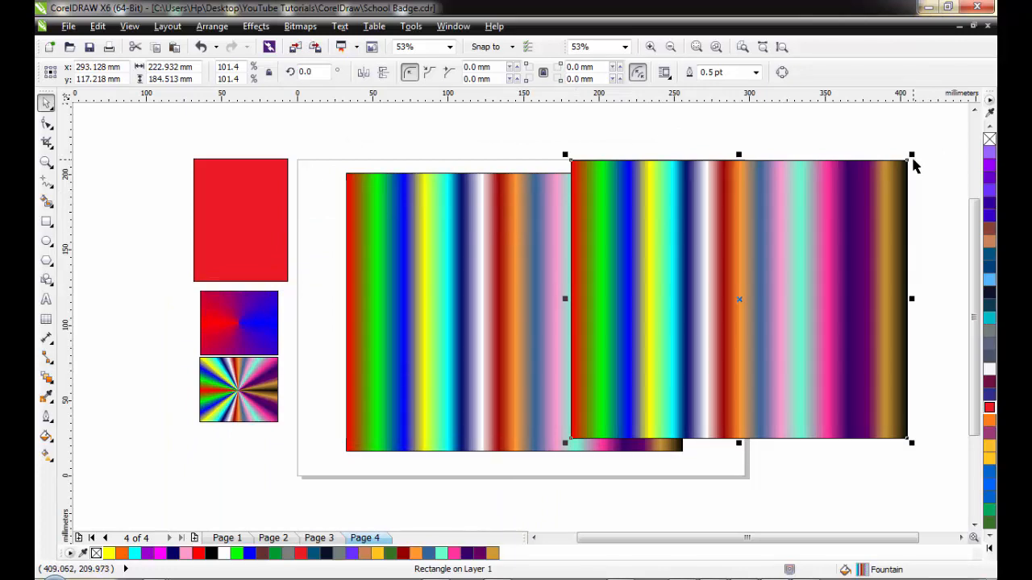
left_click_drag(913, 155, 666, 360)
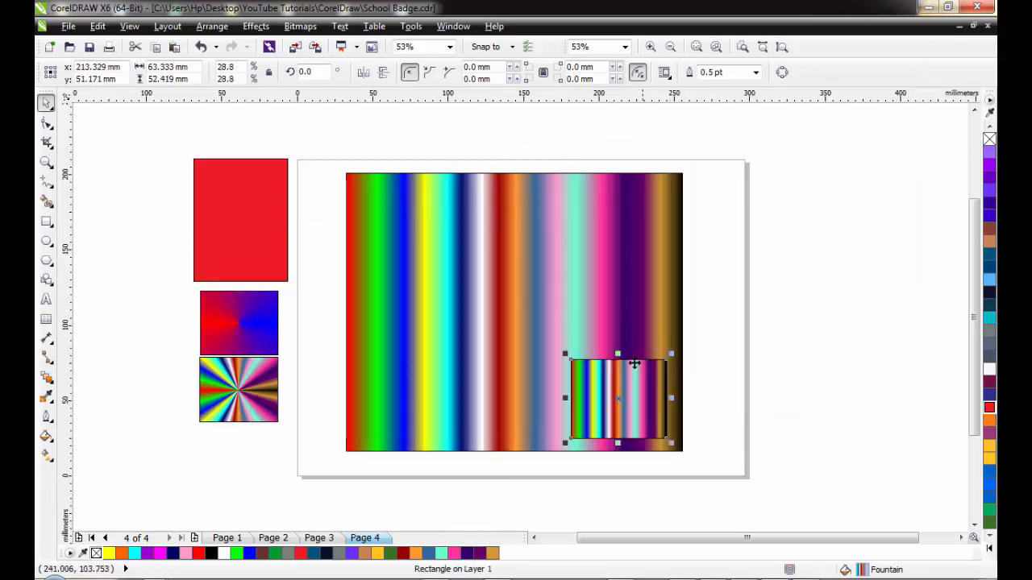
left_click_drag(624, 390, 254, 453)
left_click_drag(291, 506, 252, 465)
Change the large striped rectangle's fountain fill type to Square, keeping the custom colour blend, and apply it.
left_click(453, 357)
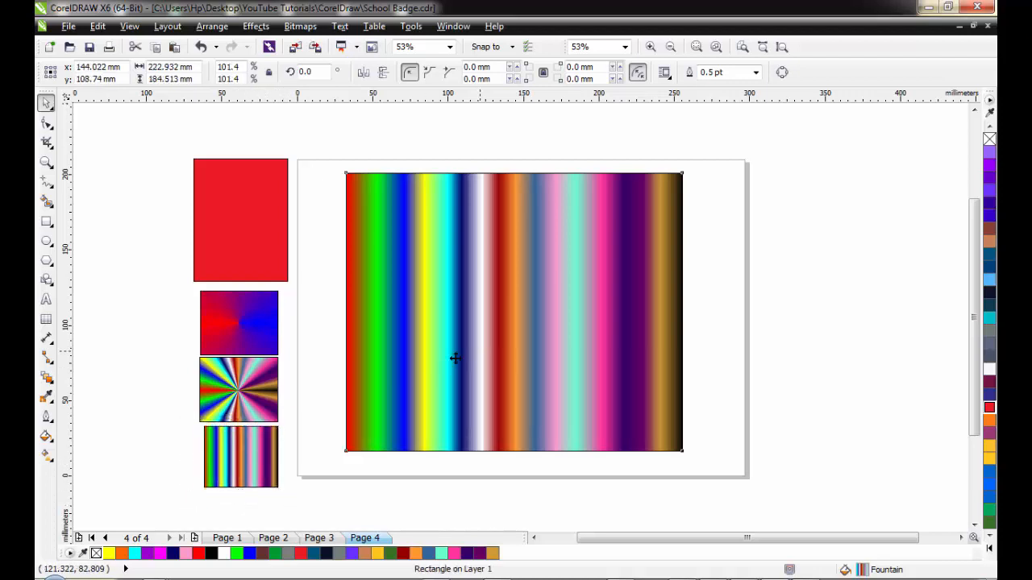
left_click(47, 437)
left_click(89, 460)
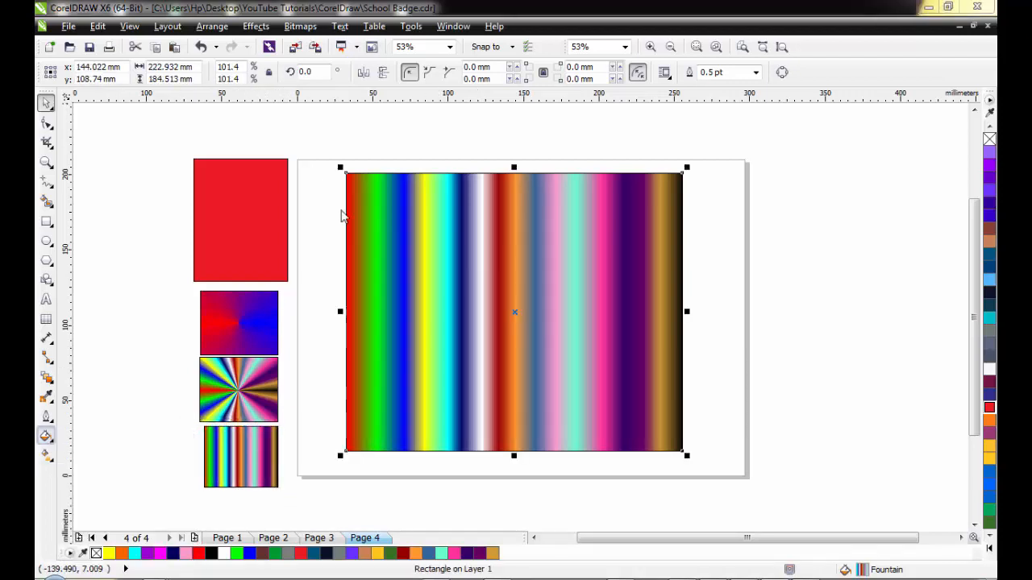
left_click(433, 178)
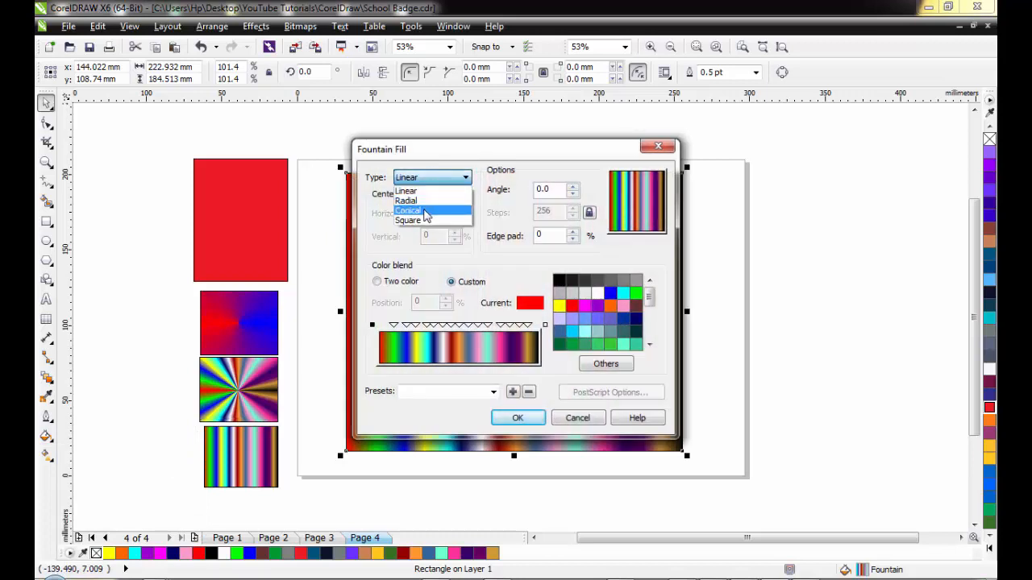
left_click(426, 212)
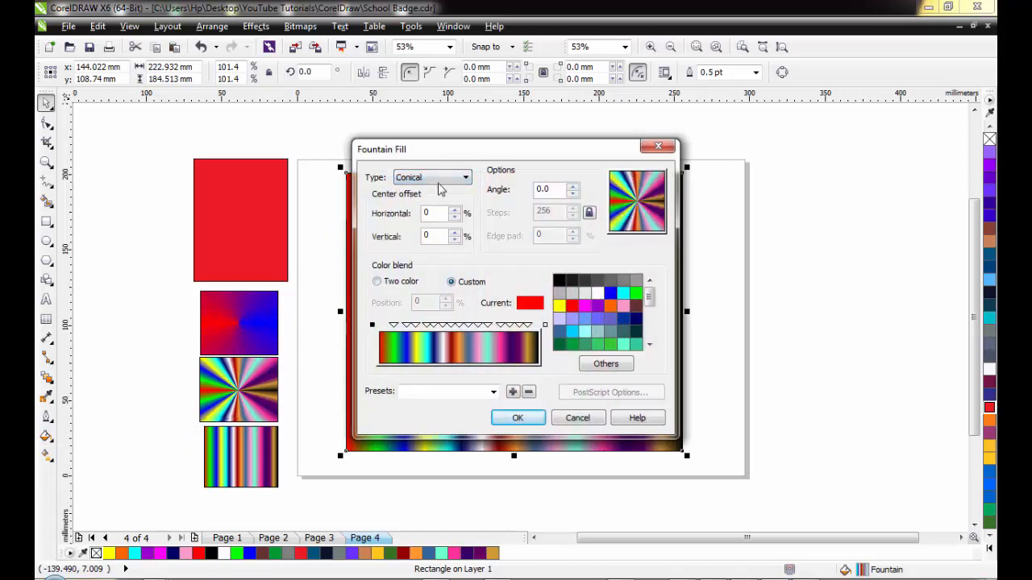
left_click(440, 185)
left_click(443, 221)
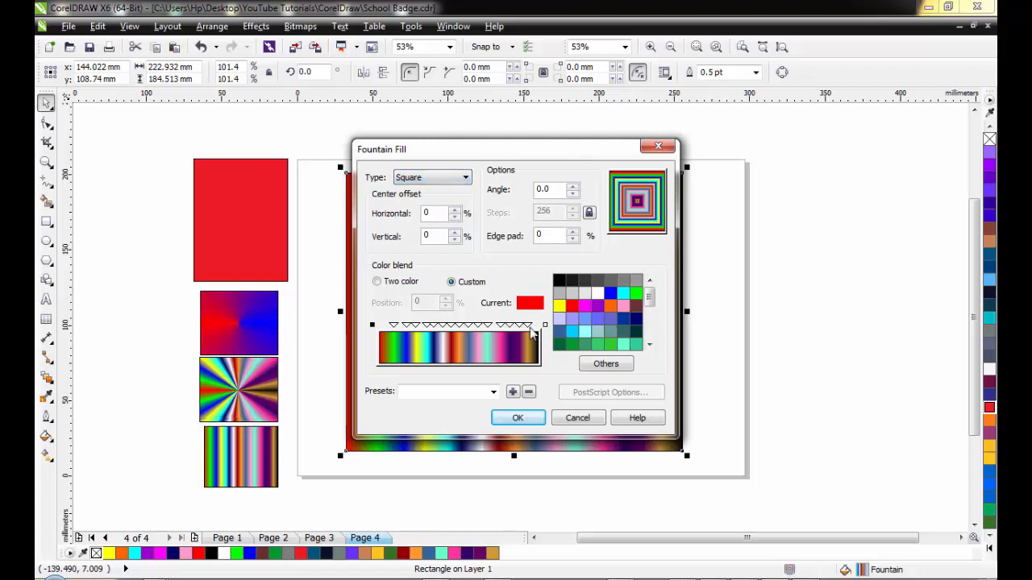
left_click(517, 419)
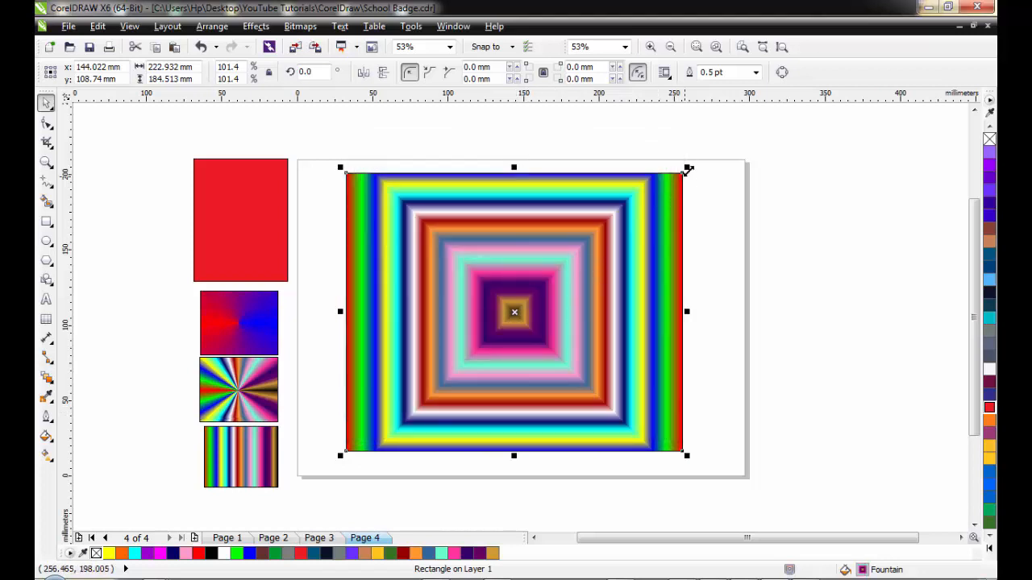
Replace the red-blue conical thumbnail with a small copy of the large square-gradient rectangle, about 52 mm wide.
left_click_drag(687, 168, 237, 310)
left_click_drag(271, 345, 286, 357)
mouse_move(242, 317)
left_mouse_down()
mouse_move(265, 321)
mouse_move(251, 319)
left_mouse_up()
left_click(207, 321)
key("Delete")
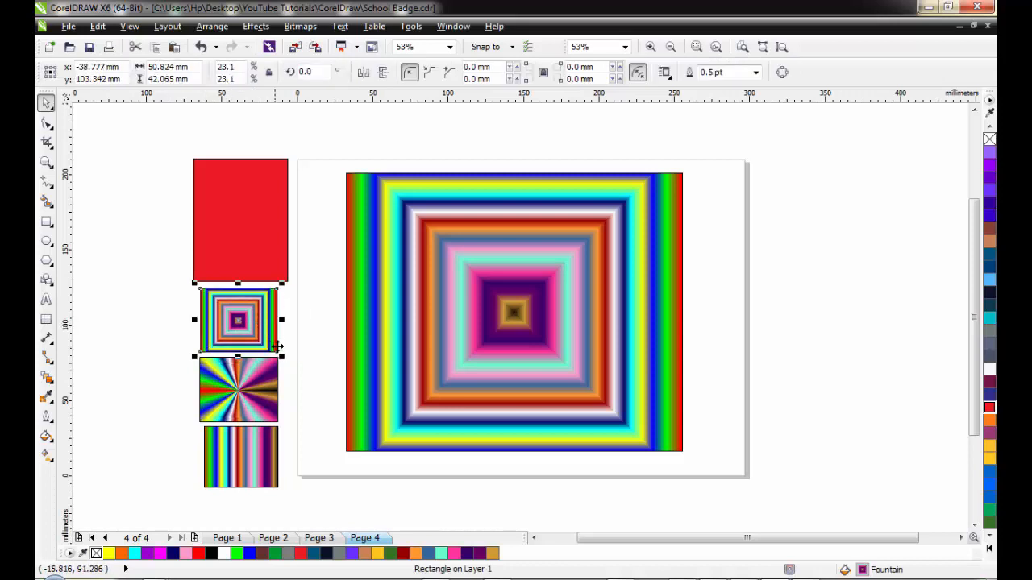
left_click_drag(282, 355, 284, 356)
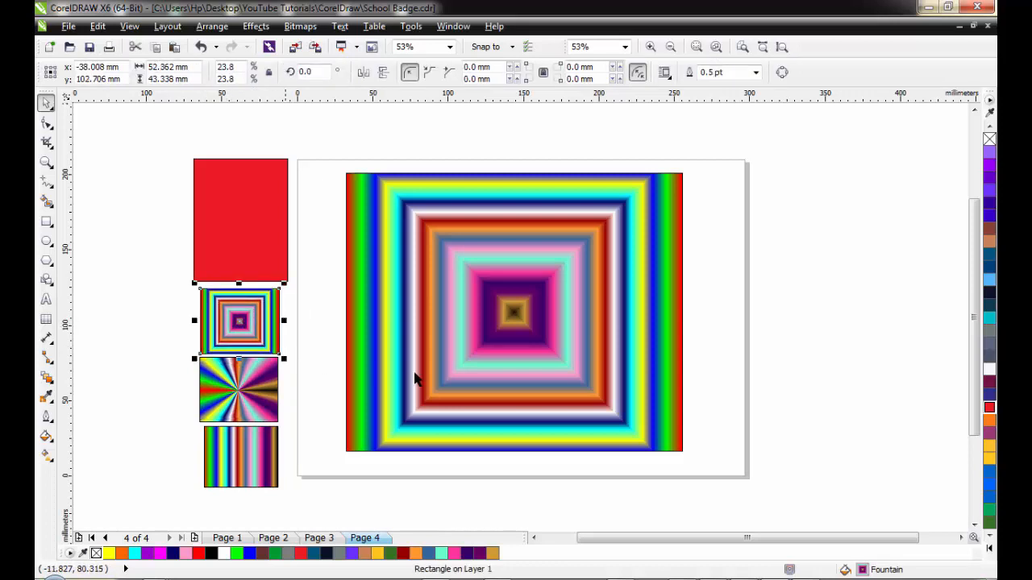
Change the large rectangle's fountain fill type to Radial, keeping the custom colour blend, and apply it.
left_click(498, 339)
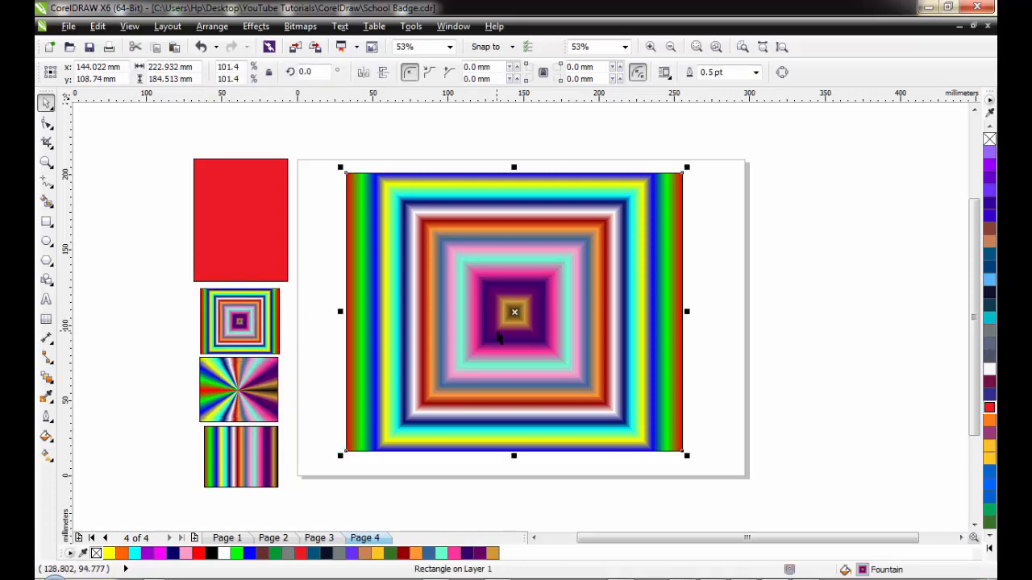
left_click(46, 417)
left_click(46, 436)
left_click(106, 461)
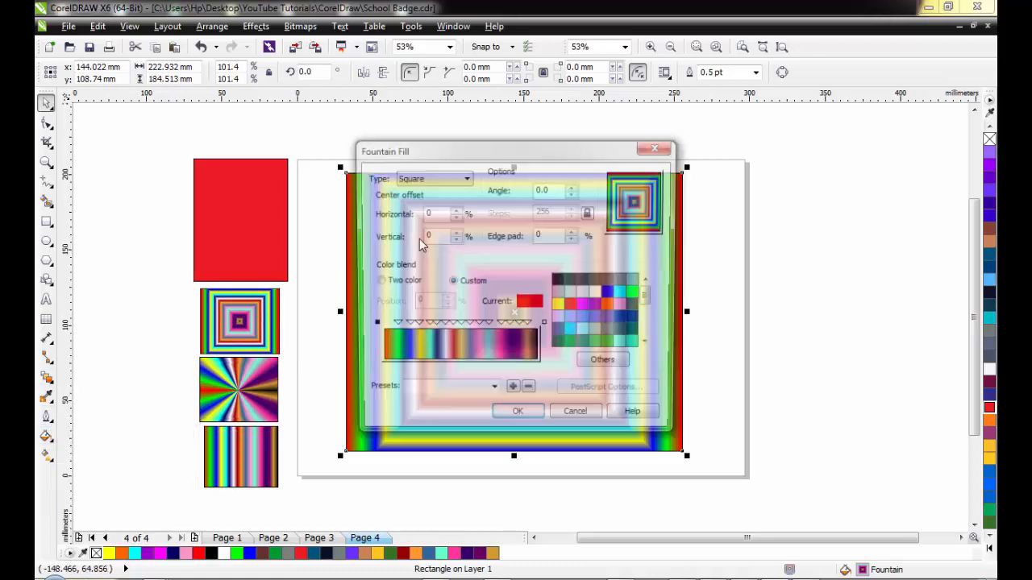
left_click(433, 178)
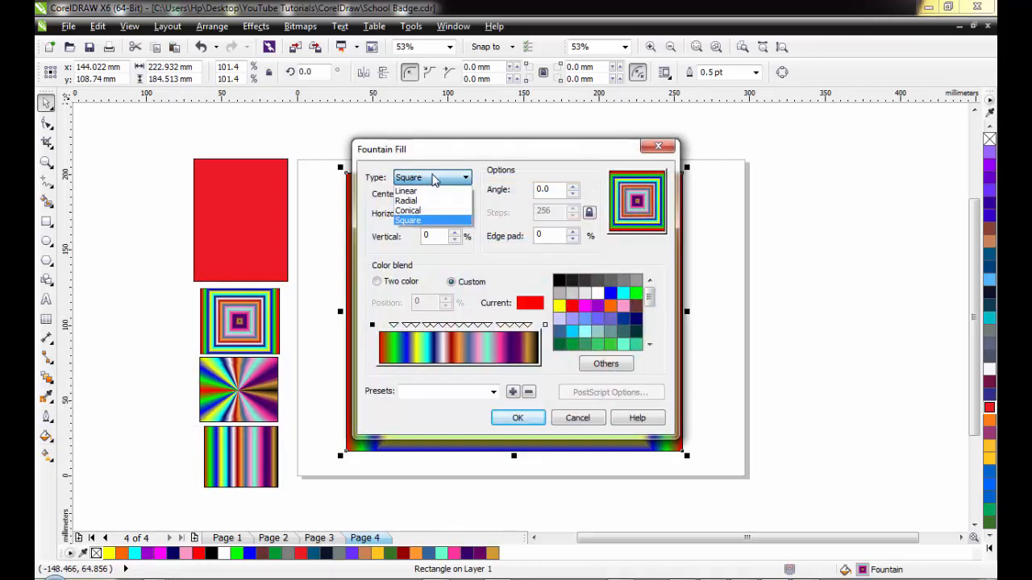
left_click(410, 203)
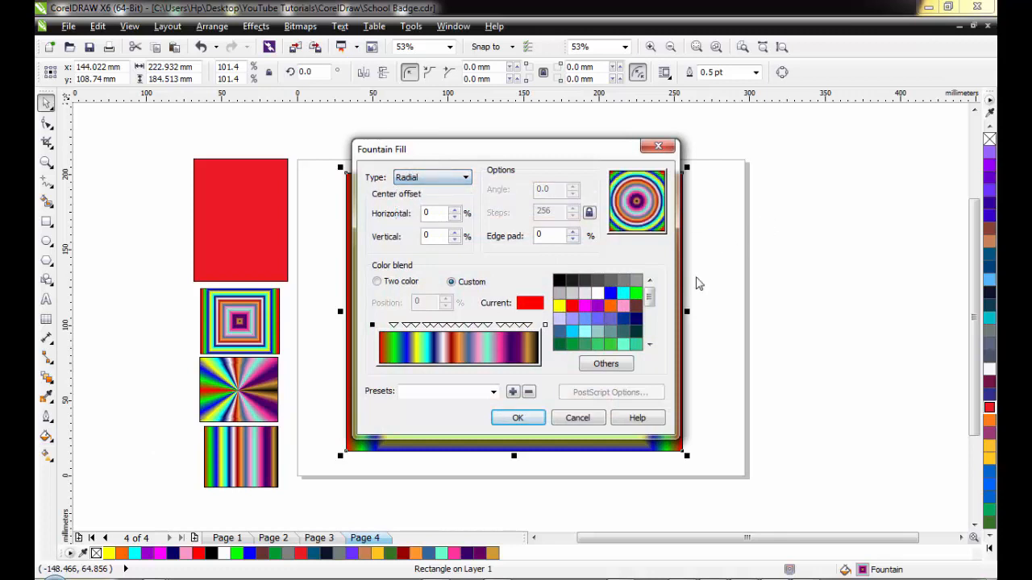
left_click(519, 418)
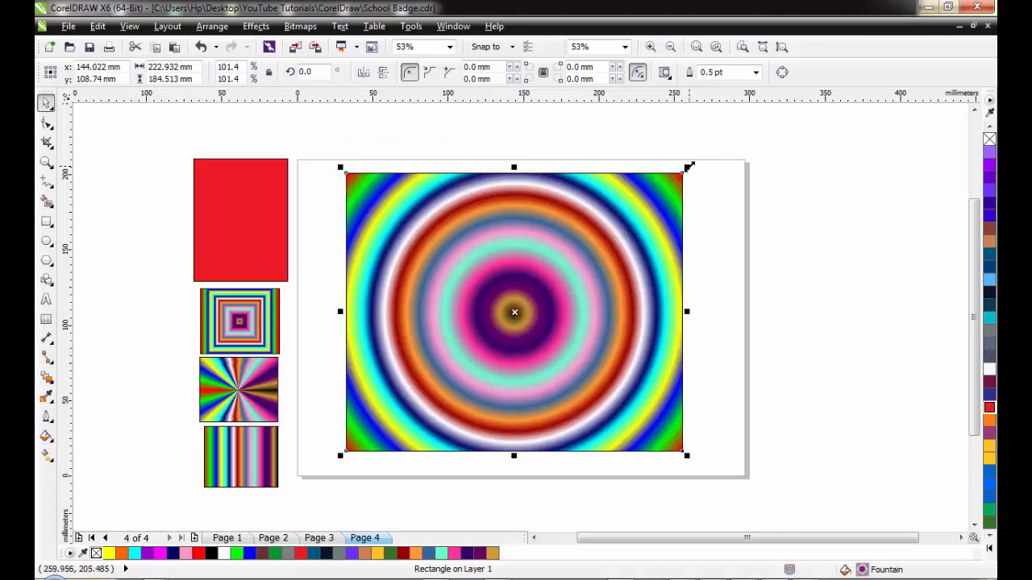
Move the solid red rectangle to the other side of the page and put an approximately 52 mm wide copy of the radial rectangle in its place.
left_click_drag(689, 167, 435, 377)
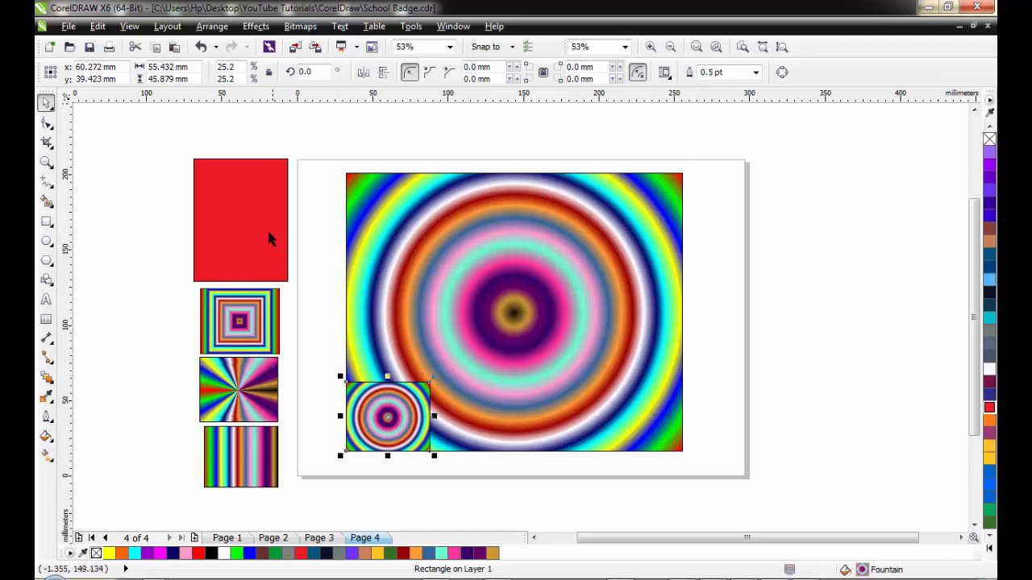
left_click_drag(260, 231, 826, 256)
left_click_drag(383, 435, 239, 267)
left_click_drag(291, 291, 282, 282)
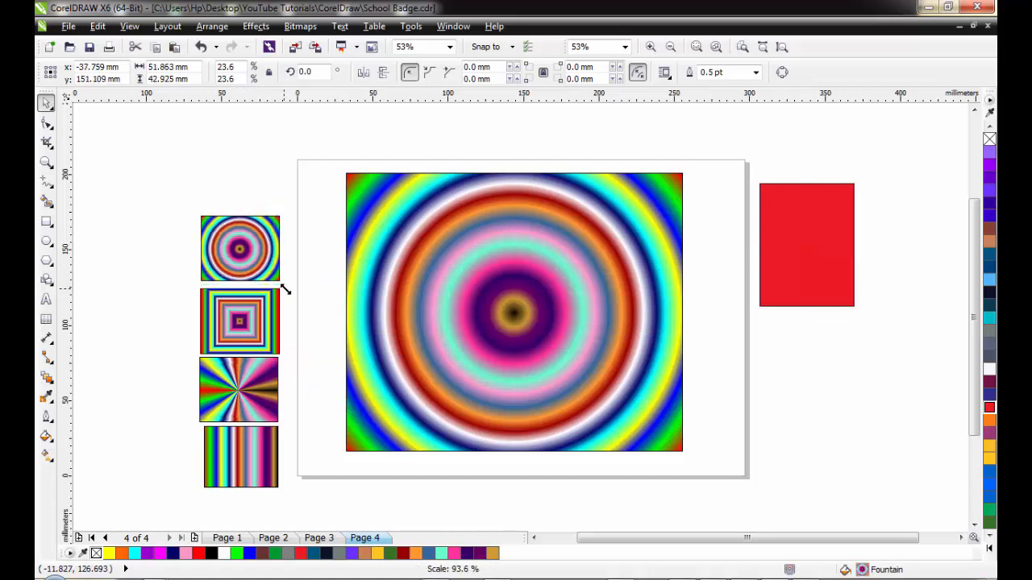
left_click(238, 265)
Enlarge the striped linear thumbnail to about 52 mm wide and move all four gradient thumbnails up, closer to the page.
left_click(240, 439)
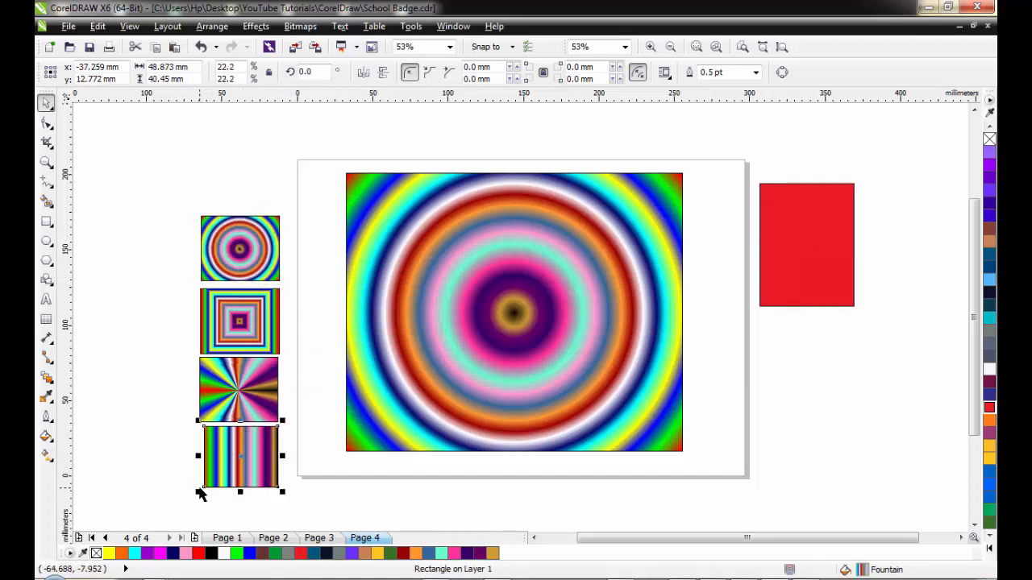
left_click_drag(199, 490, 193, 496)
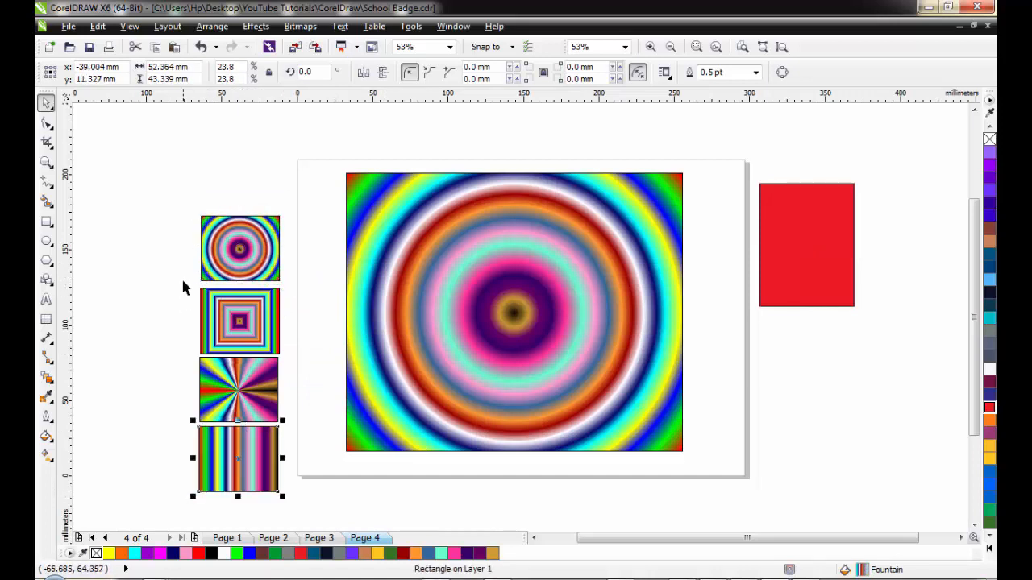
left_click(181, 276)
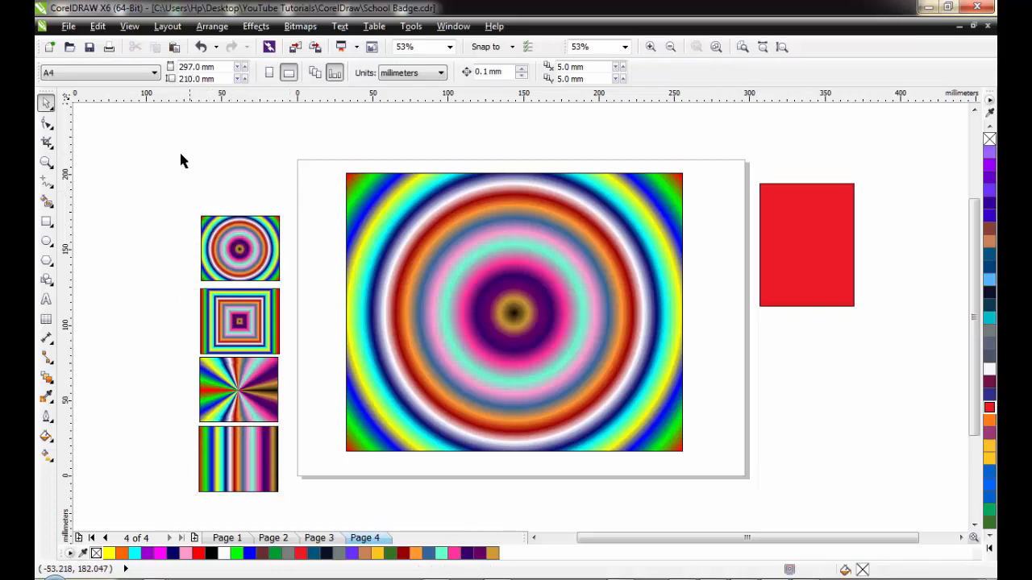
left_click_drag(157, 148, 303, 494)
left_click_drag(236, 368, 250, 316)
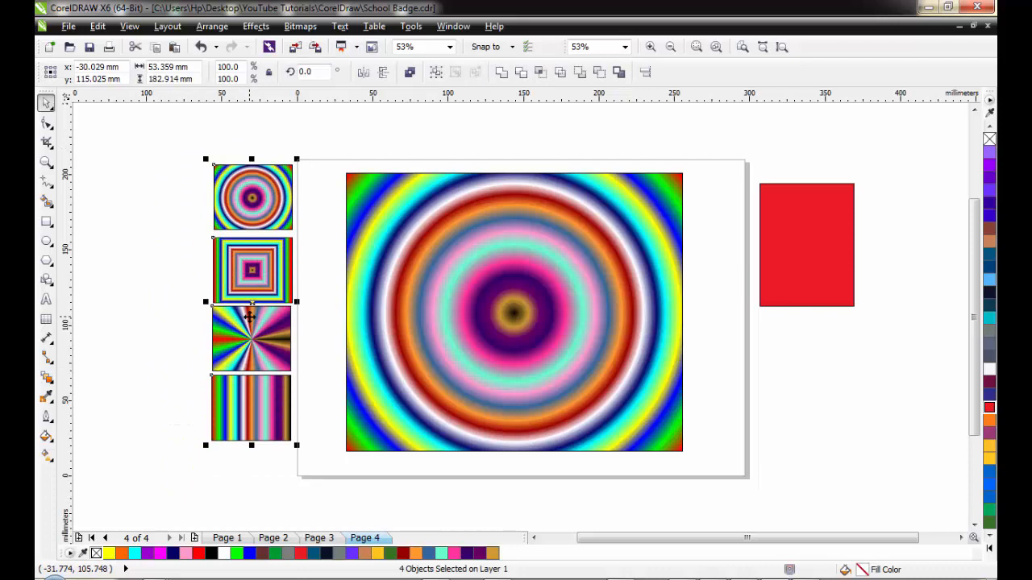
Open the large rectangle's Fountain Fill settings and preview the radial presets from Radial - Gold through Radial - Silver.
left_click(588, 309)
left_click(46, 434)
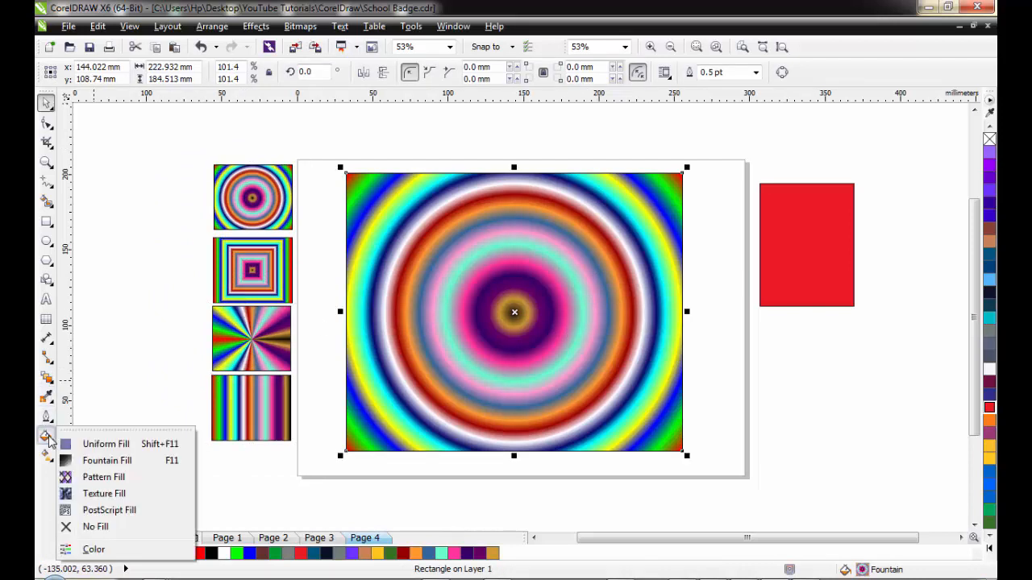
left_click(120, 461)
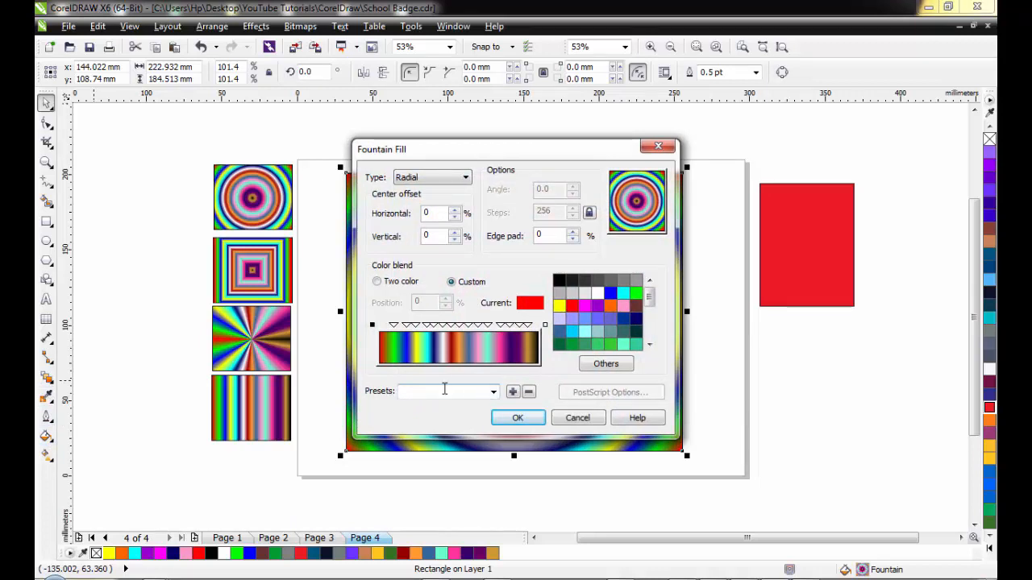
left_click(493, 393)
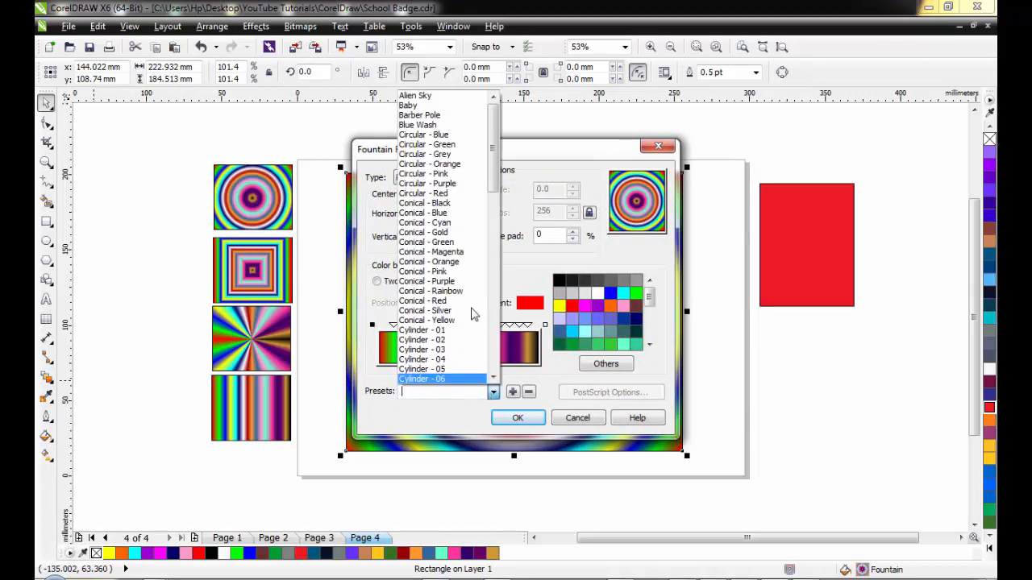
scroll(490, 121, "down", 20)
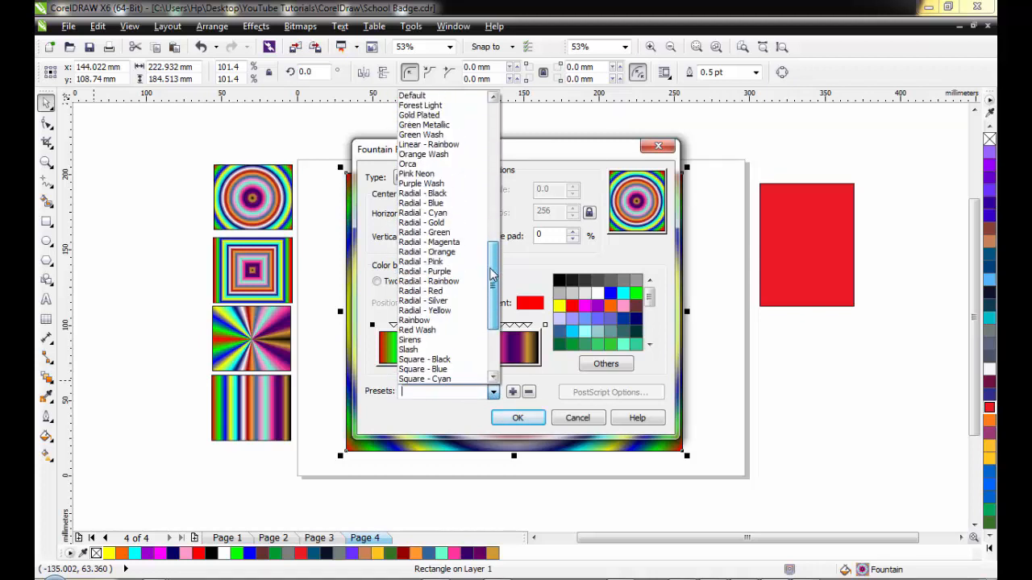
left_click(444, 100)
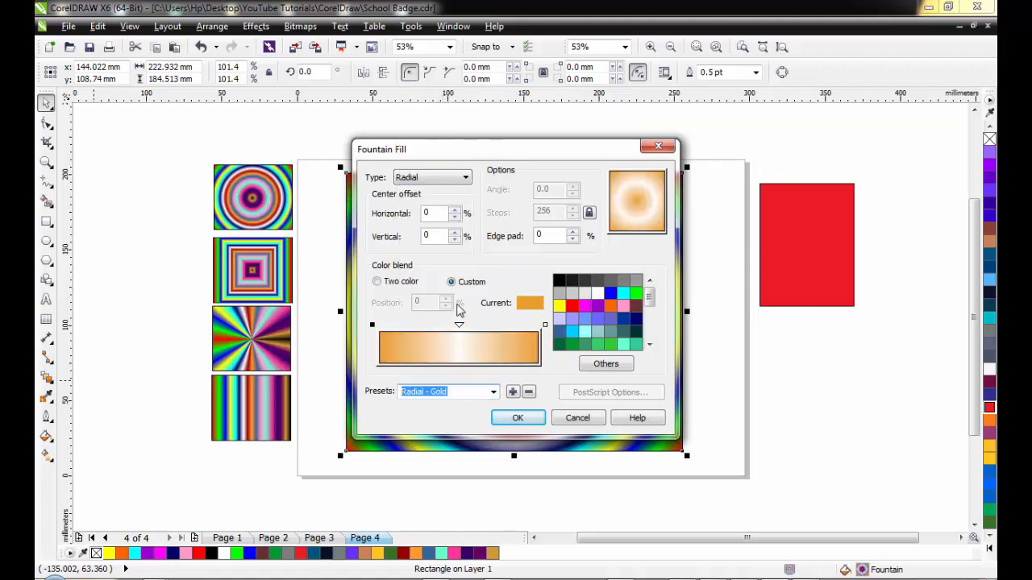
scroll(472, 395, "down", 2)
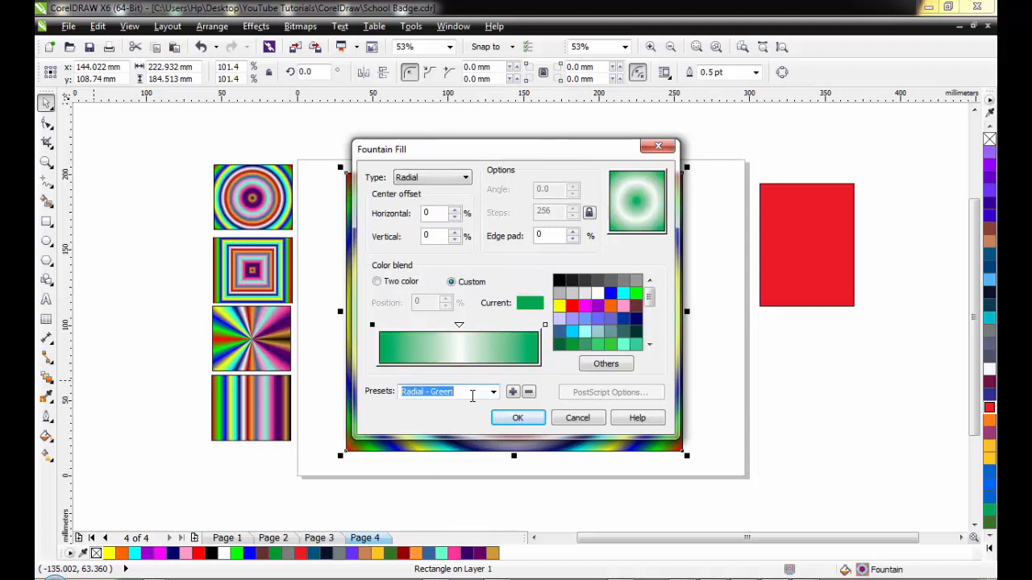
scroll(472, 395, "down", 1)
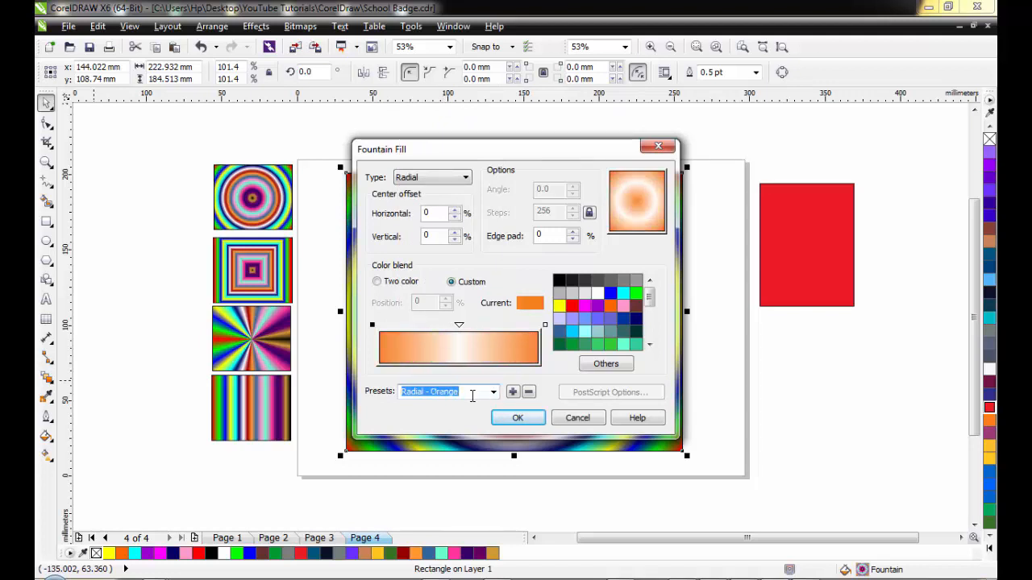
scroll(472, 395, "down", 4)
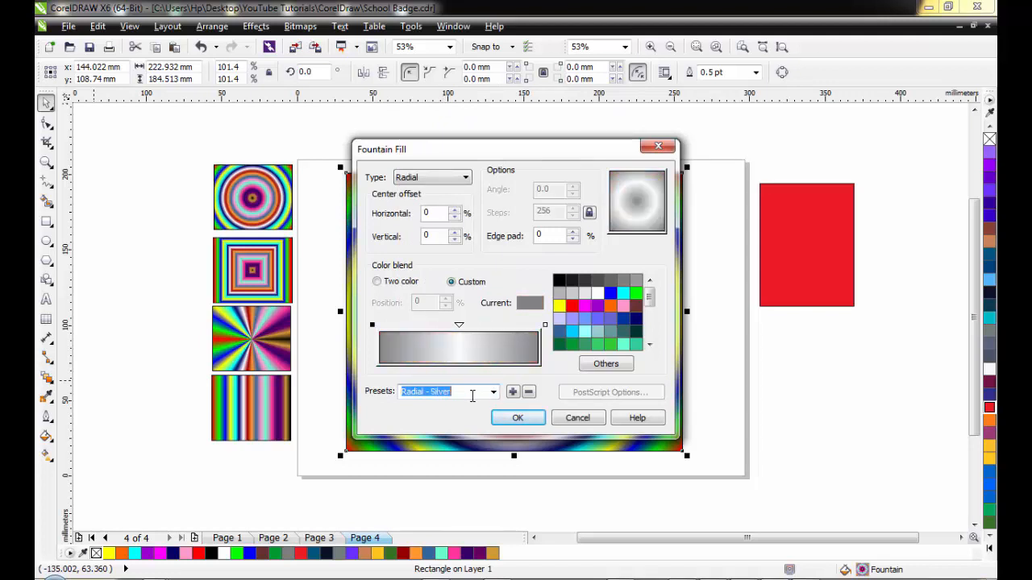
Preview the fountain fill presets from Square - Magenta through Square - Silver, ending on Sunset.
left_click(492, 391)
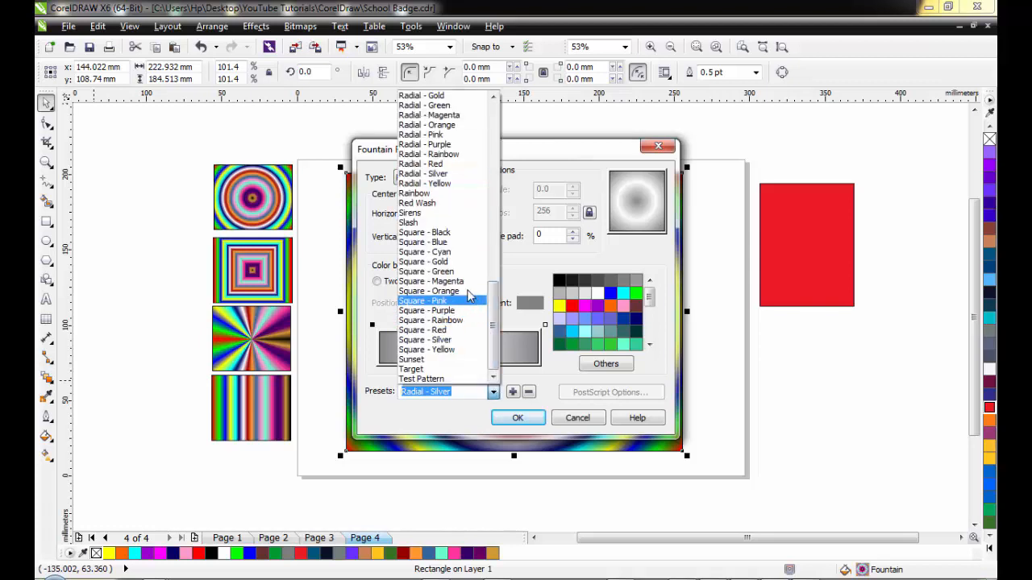
left_click(461, 284)
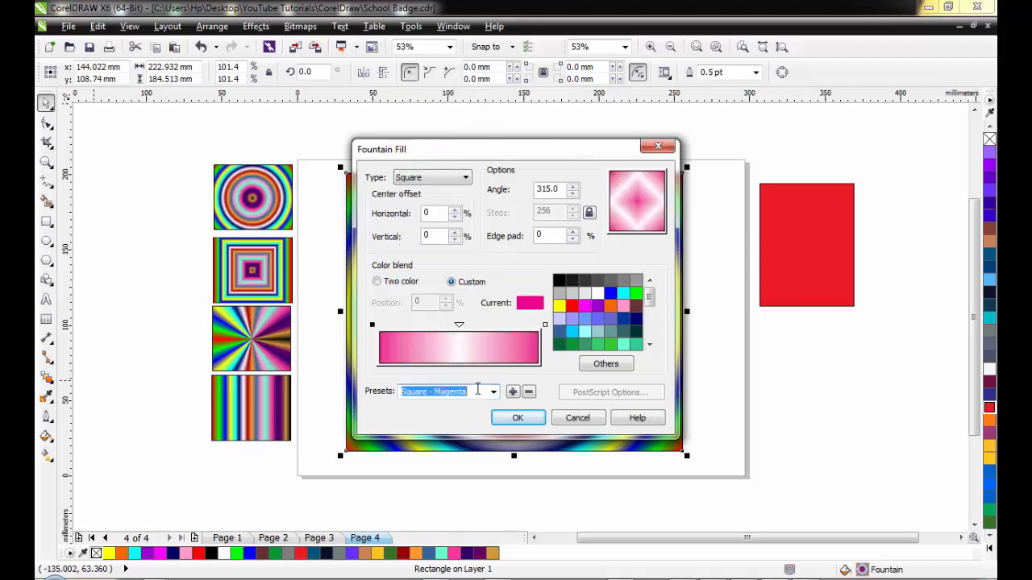
scroll(477, 390, "down", 1)
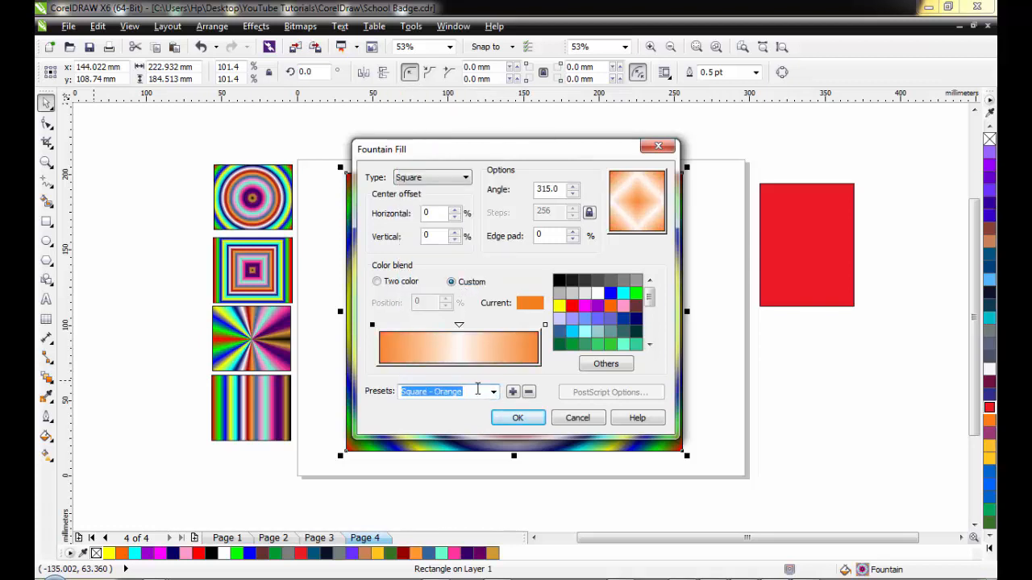
scroll(477, 389, "down", 4)
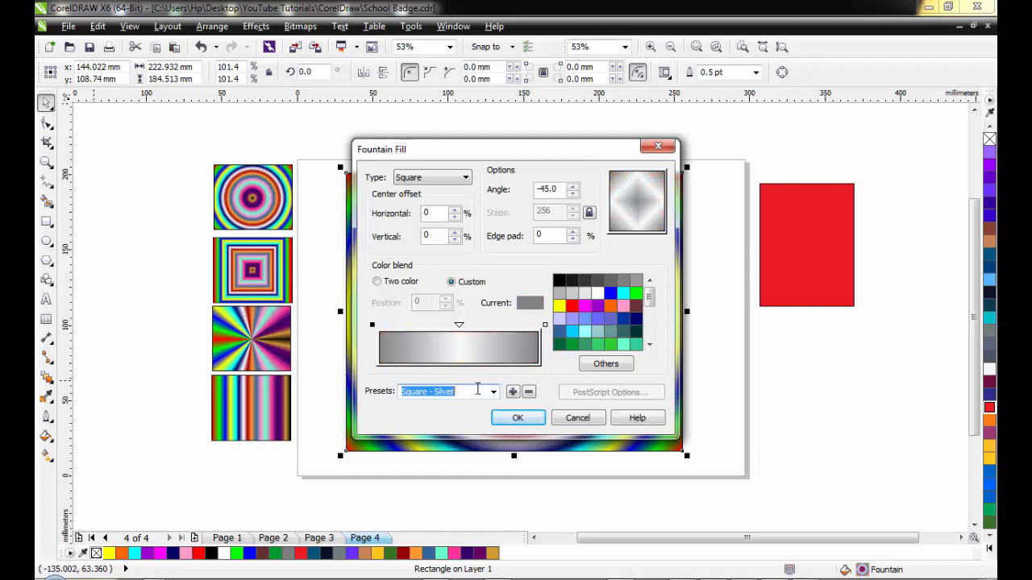
scroll(477, 389, "down", 2)
Browse the fountain fill presets and apply Conical - Orange to the large rectangle.
left_click(495, 392)
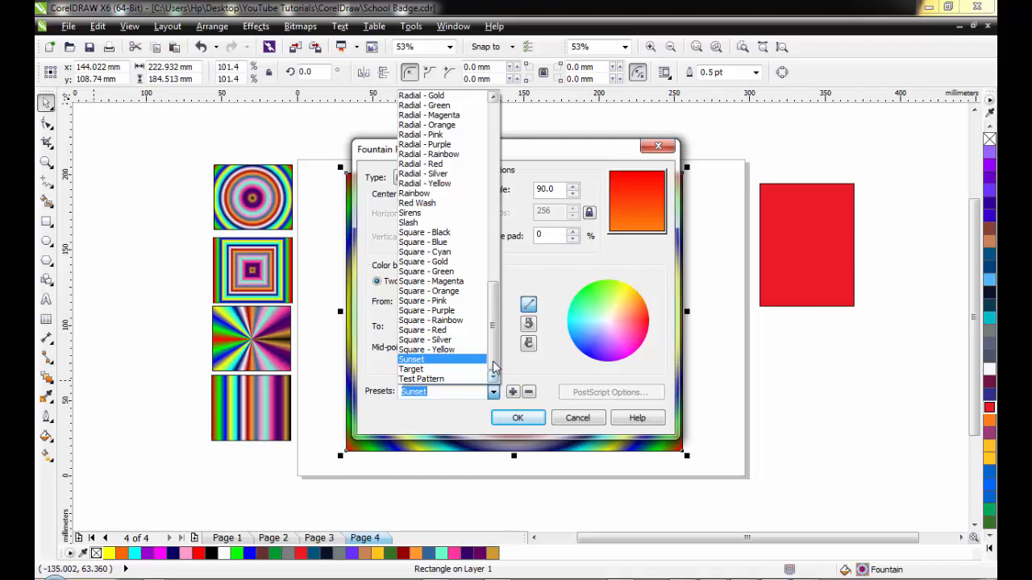
mouse_move(495, 360)
left_mouse_down()
mouse_move(493, 181)
mouse_move(493, 355)
left_mouse_up()
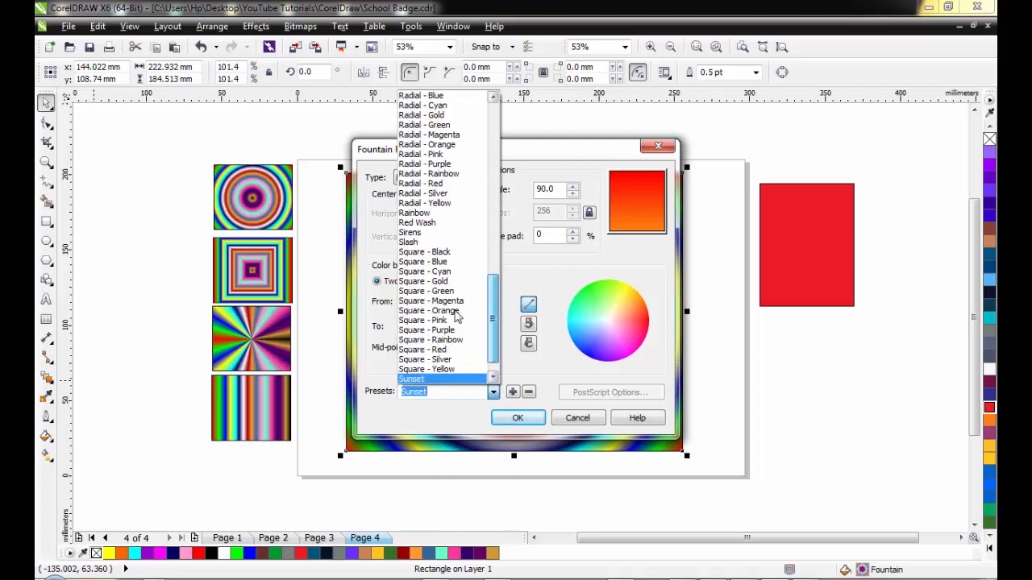
scroll(421, 143, "down", 1)
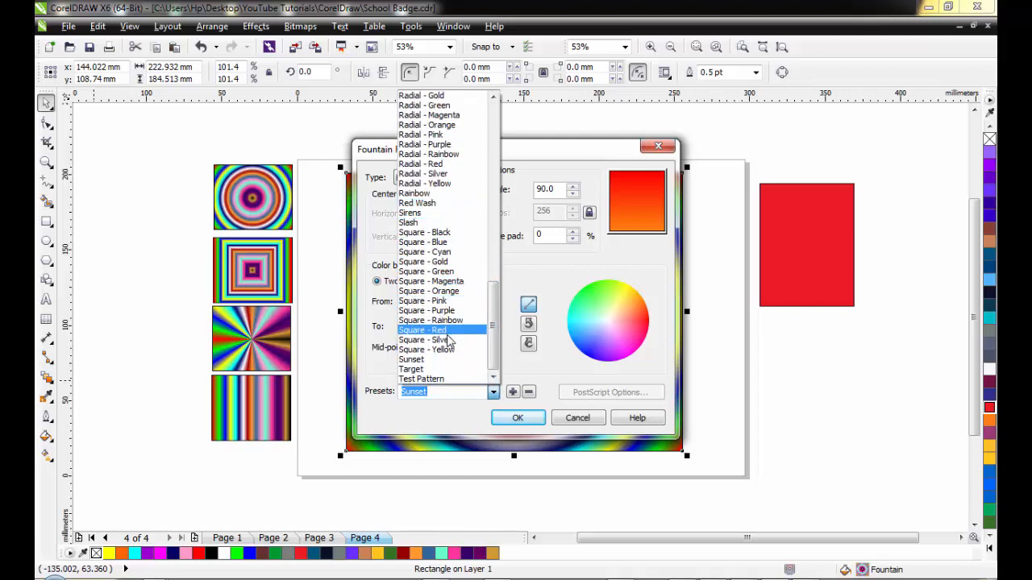
scroll(439, 234, "up", 1)
scroll(437, 217, "up", 20)
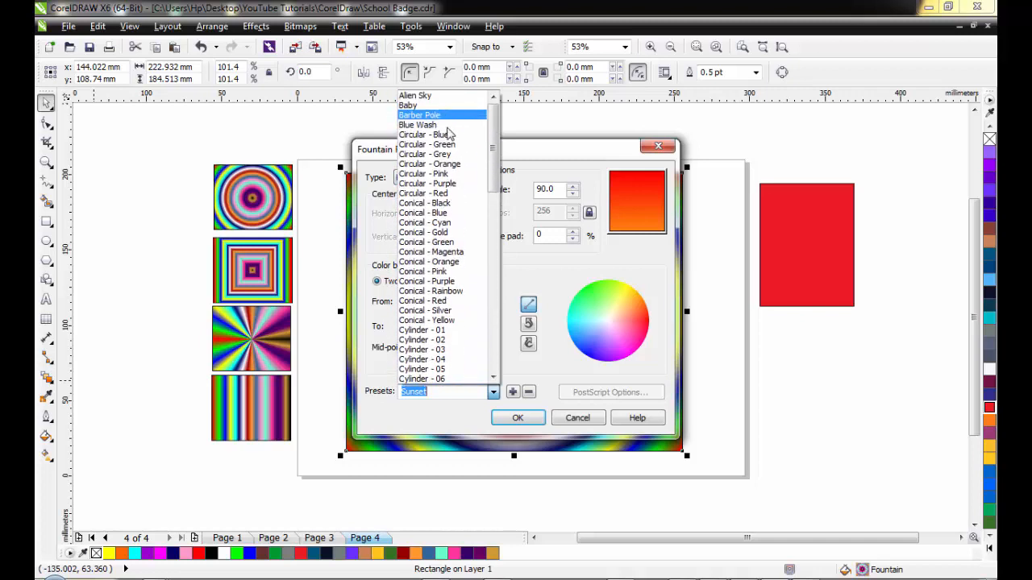
left_click(455, 263)
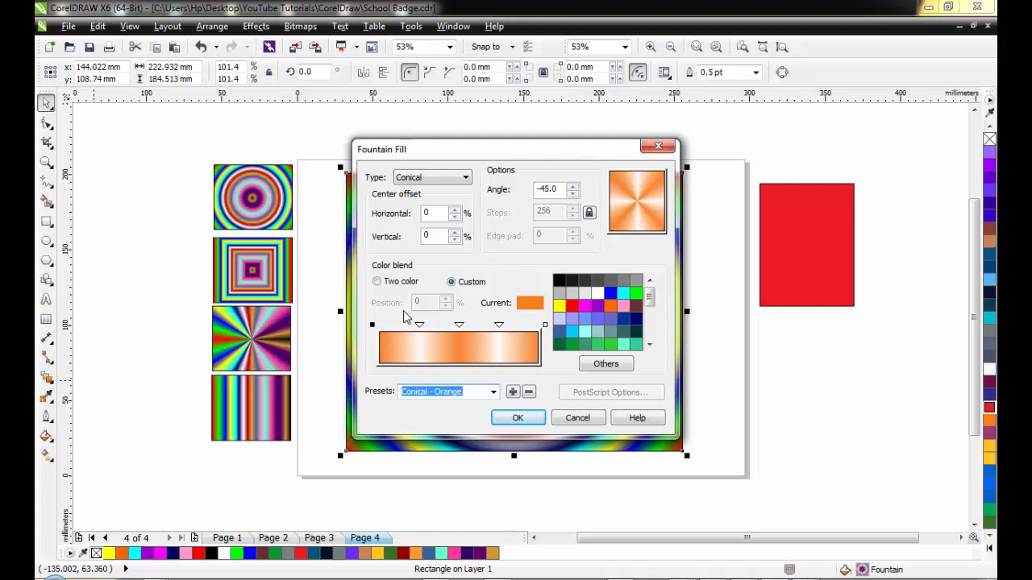
left_click(517, 418)
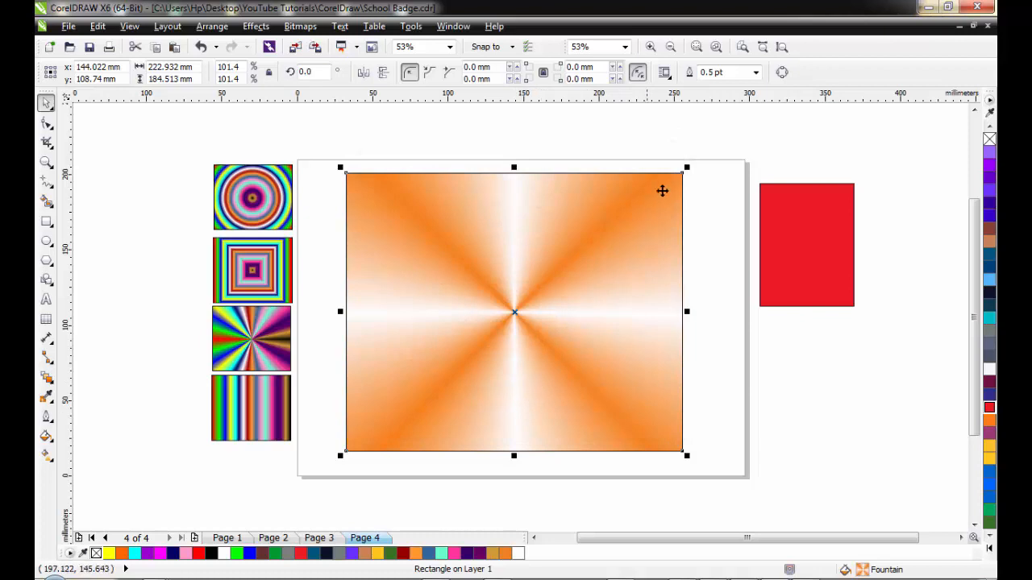
Place a copy of the orange conical rectangle, about 54 mm wide, beneath the striped linear thumbnail.
left_click_drag(688, 169, 441, 347)
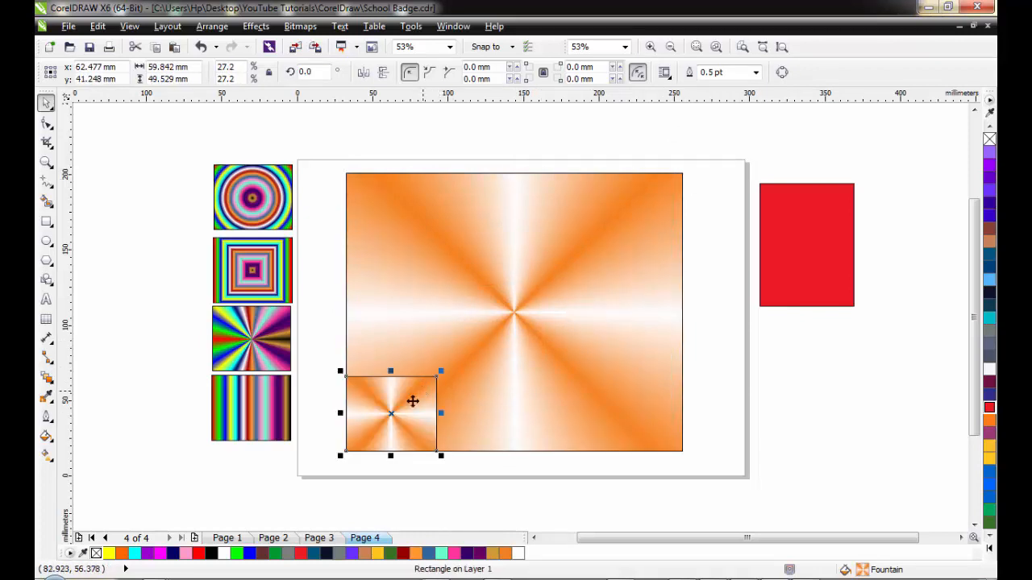
left_click_drag(413, 400, 241, 499)
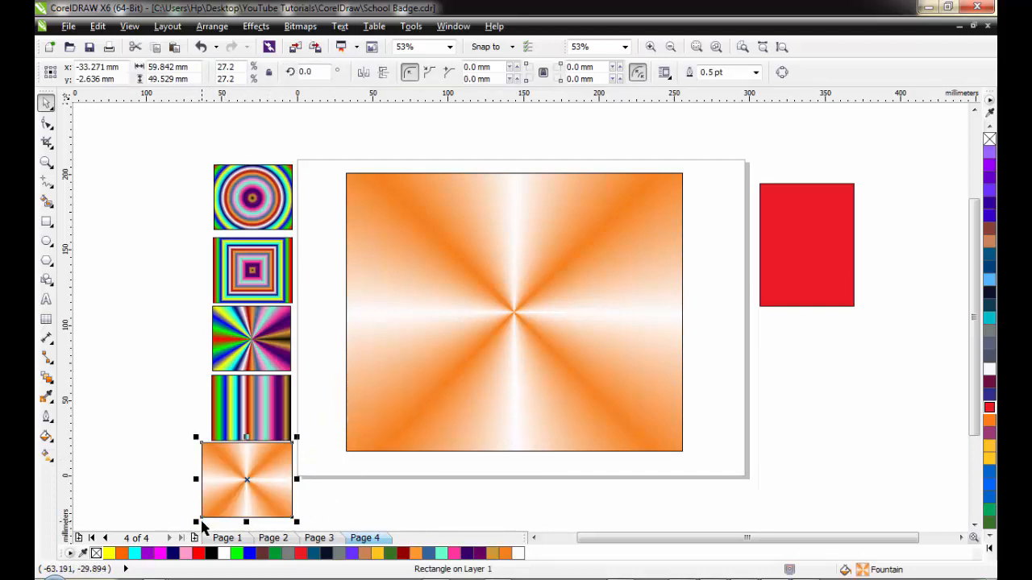
left_click_drag(198, 522, 206, 514)
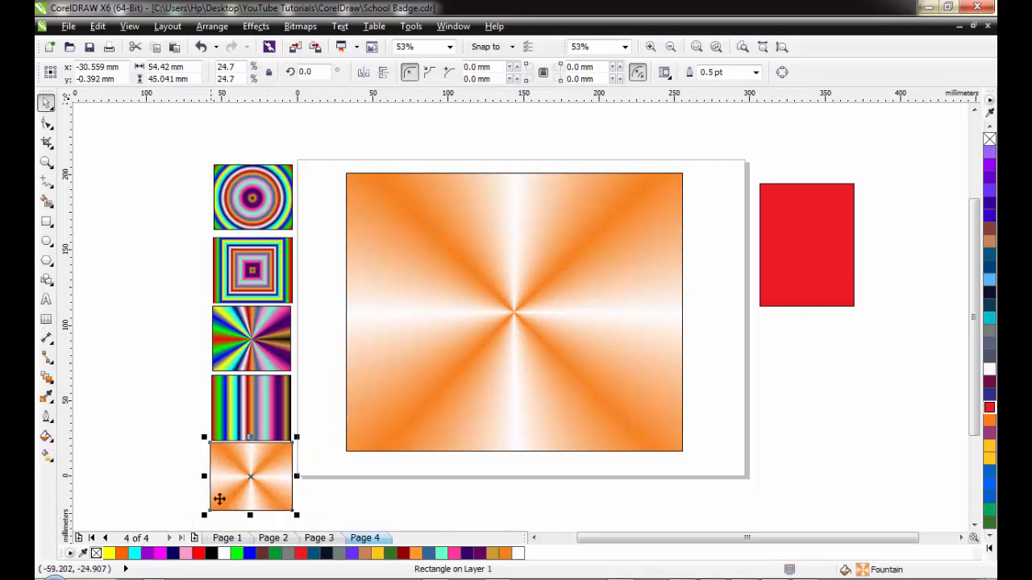
left_click(477, 345)
left_click_drag(171, 133, 292, 403)
left_click(428, 268)
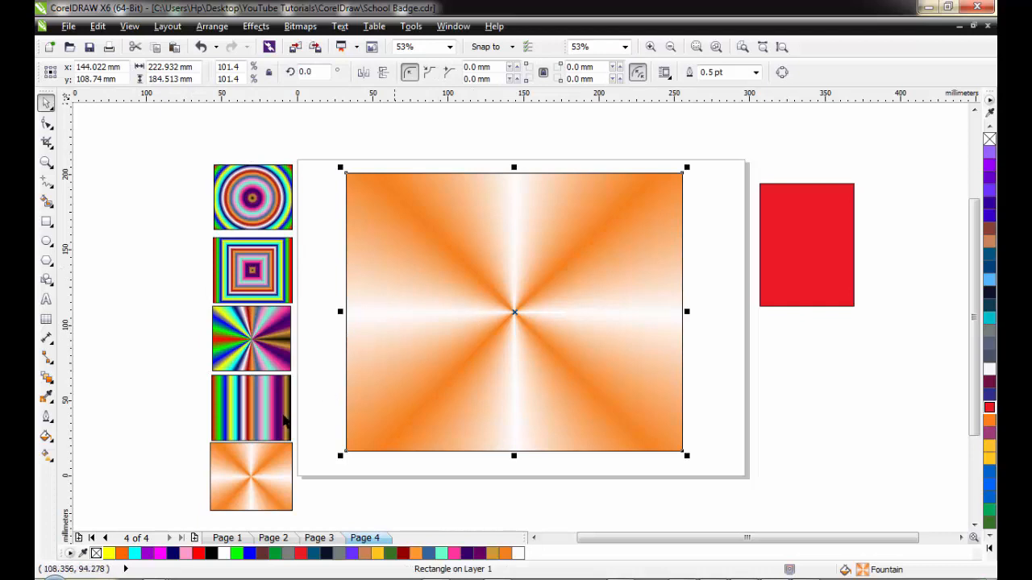
left_click(157, 356)
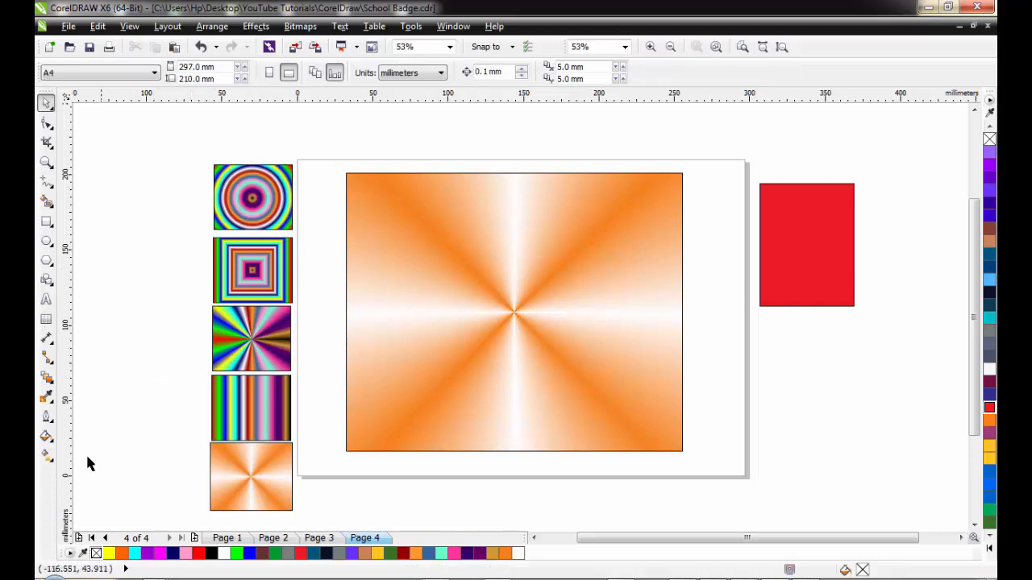
left_click(371, 386)
left_click(46, 436)
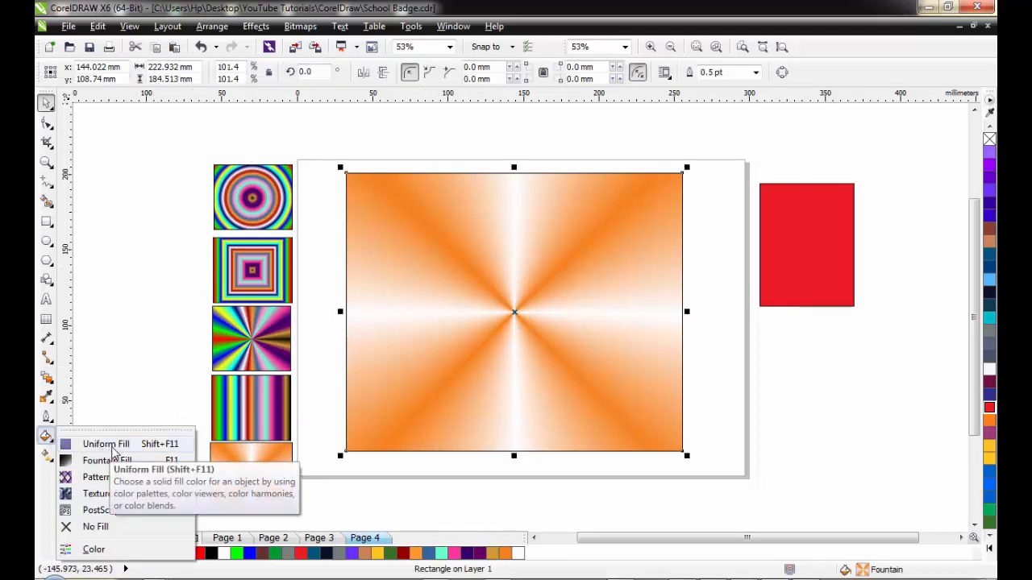
Save the striped linear thumbnail's colour blend as a fountain fill preset named "Sirwhite Rainbow".
left_click(263, 410)
left_click(264, 410)
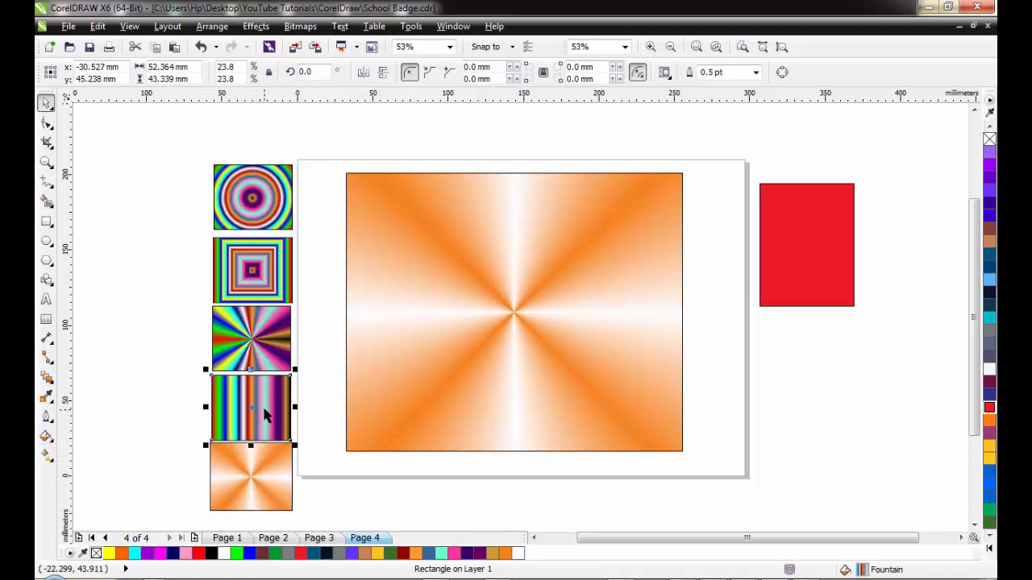
left_click(46, 436)
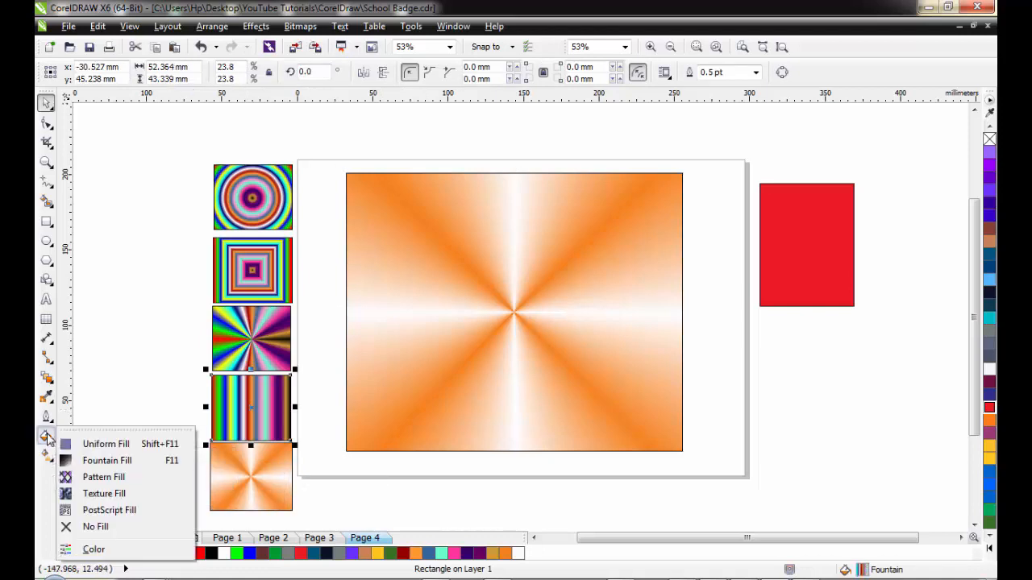
left_click(107, 460)
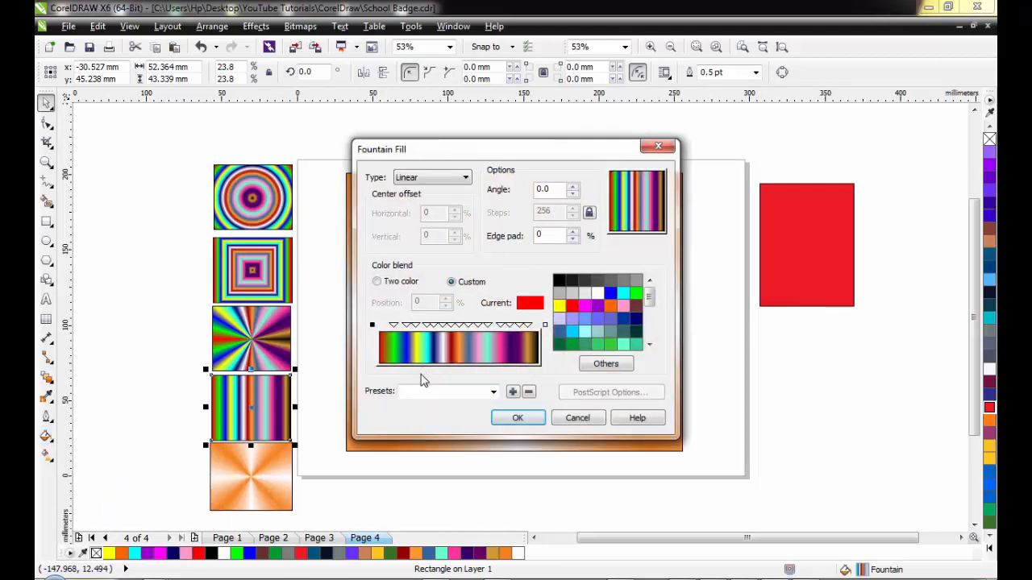
left_click(433, 395)
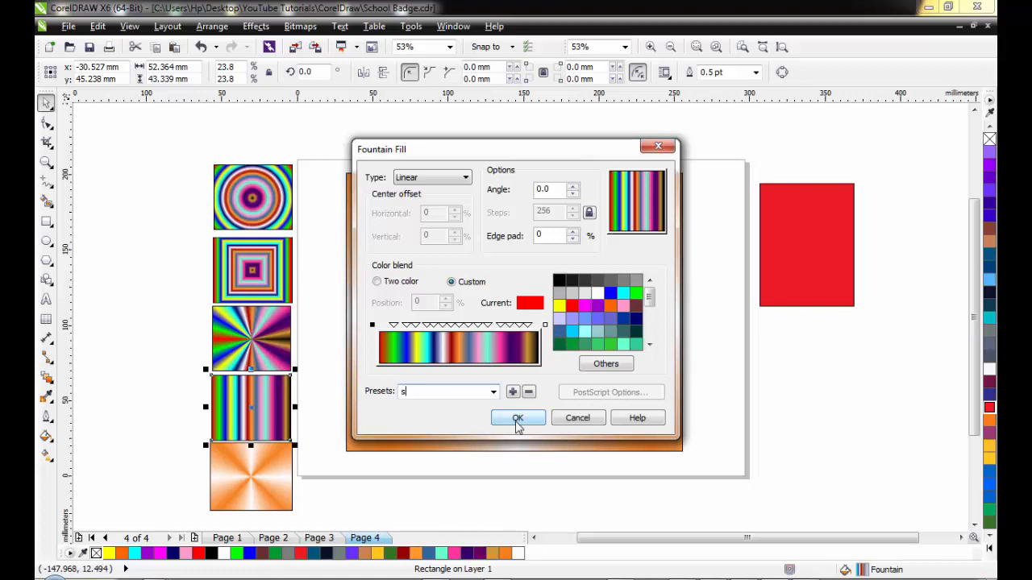
type("irwhite Rainbow")
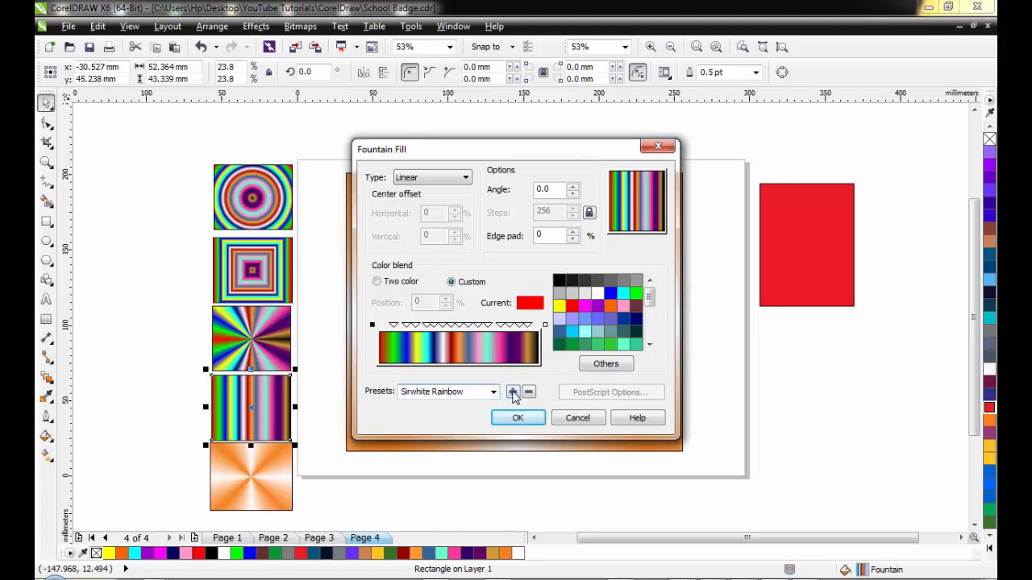
left_click(513, 394)
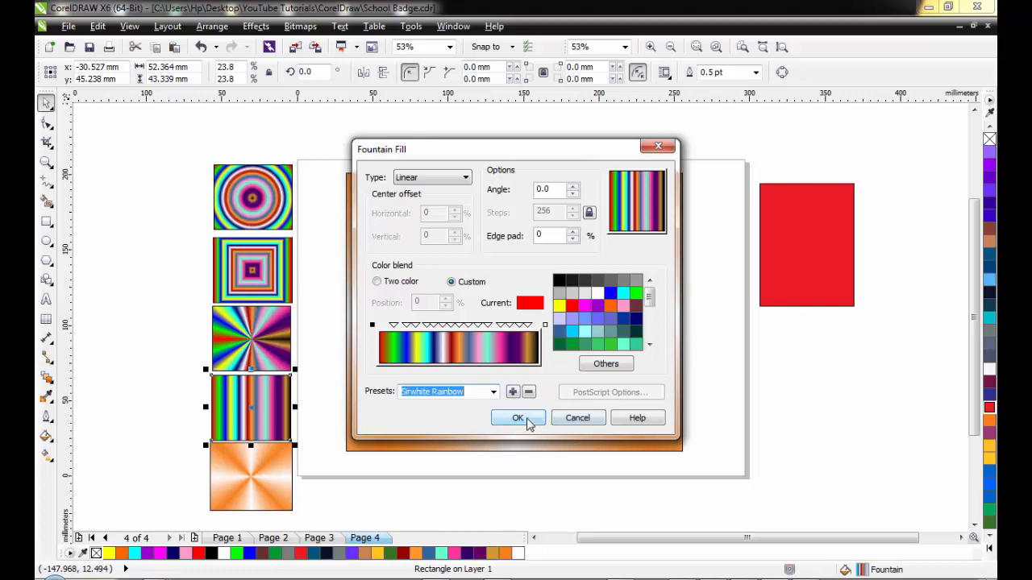
left_click(524, 420)
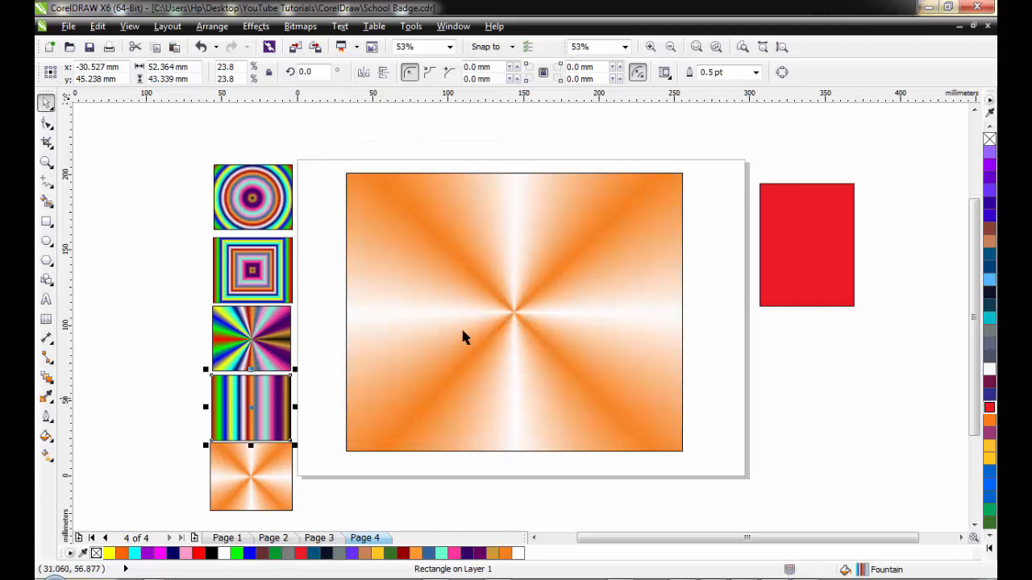
Open the large rectangle's Fountain Fill settings and load the custom Sirwhite Rainbow preset.
left_click(611, 228)
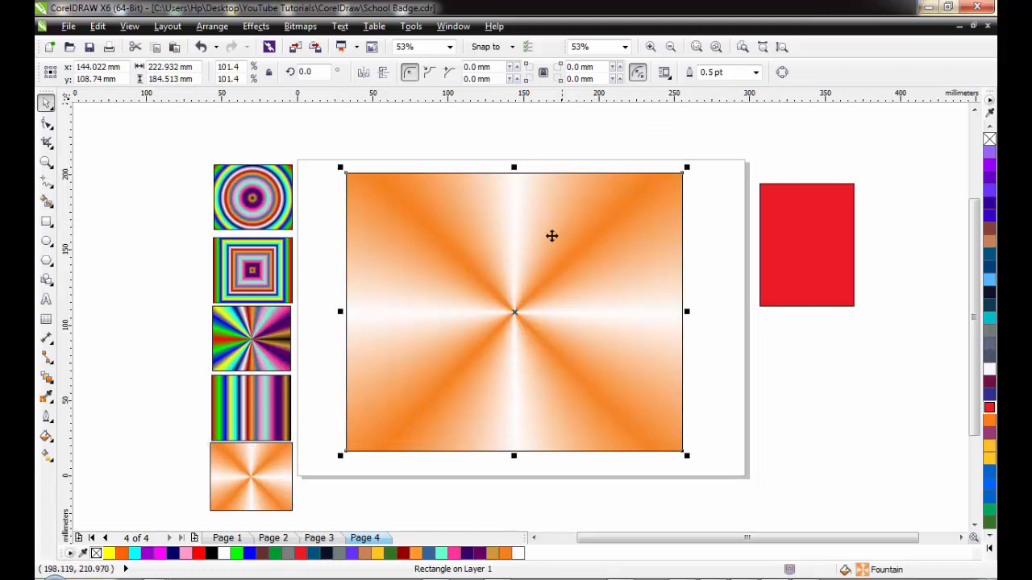
left_click(720, 164)
left_click(645, 207)
left_click(47, 436)
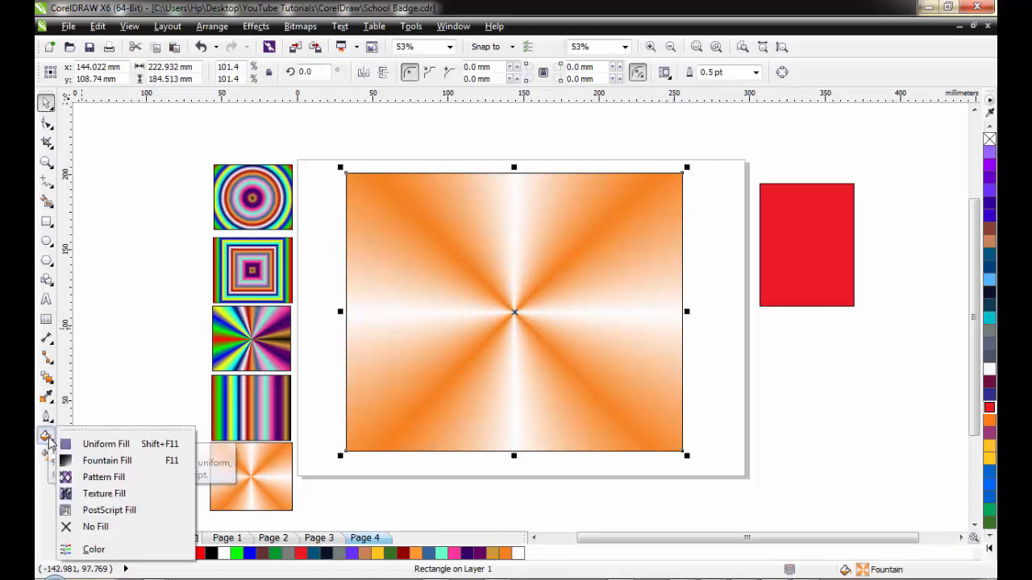
left_click(119, 463)
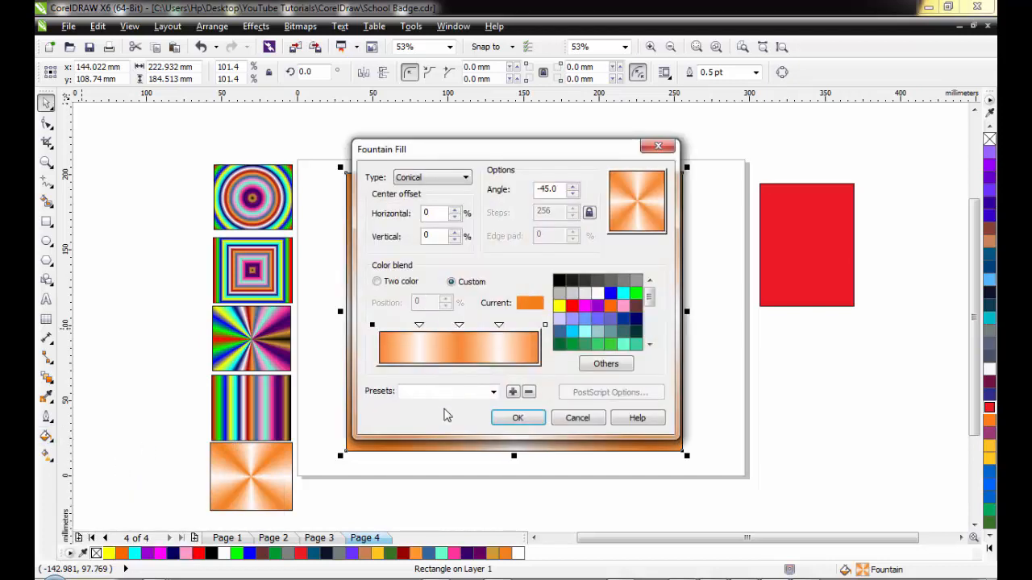
left_click(492, 392)
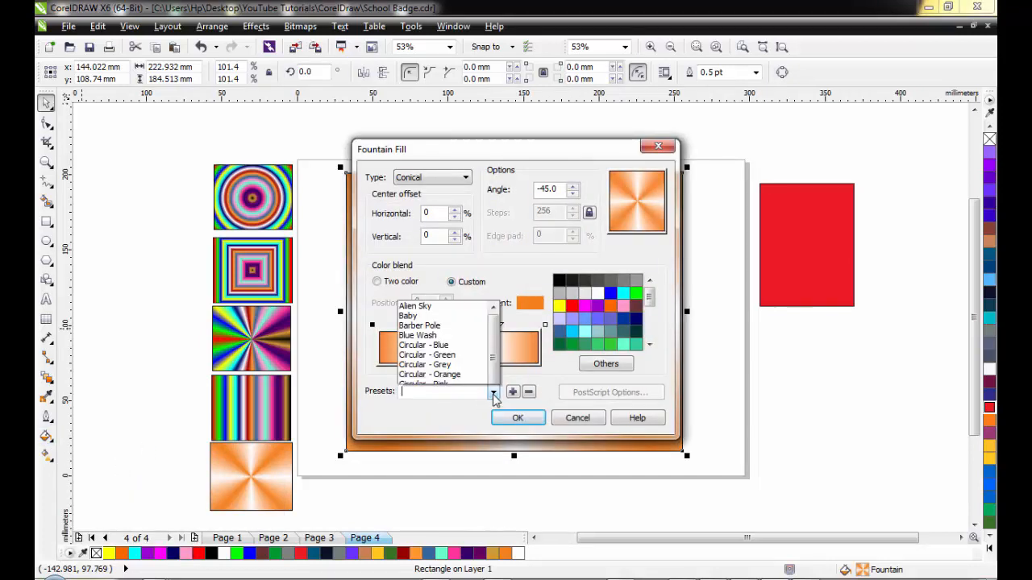
left_click_drag(489, 135, 495, 313)
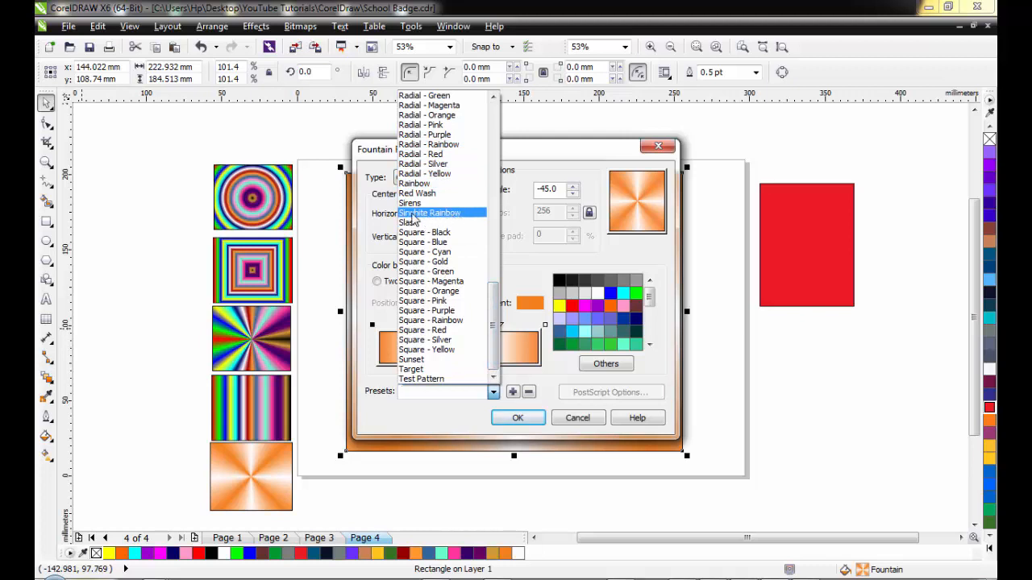
left_click(421, 214)
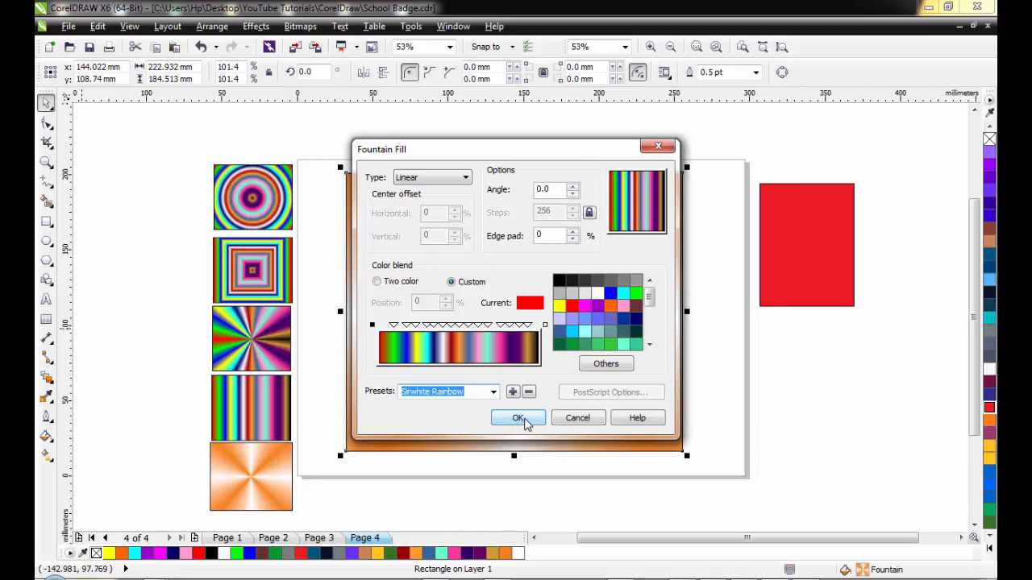
Keep the Linear type, tilt the gradient diagonally in the fill preview and apply it to the large rectangle.
left_click(424, 179)
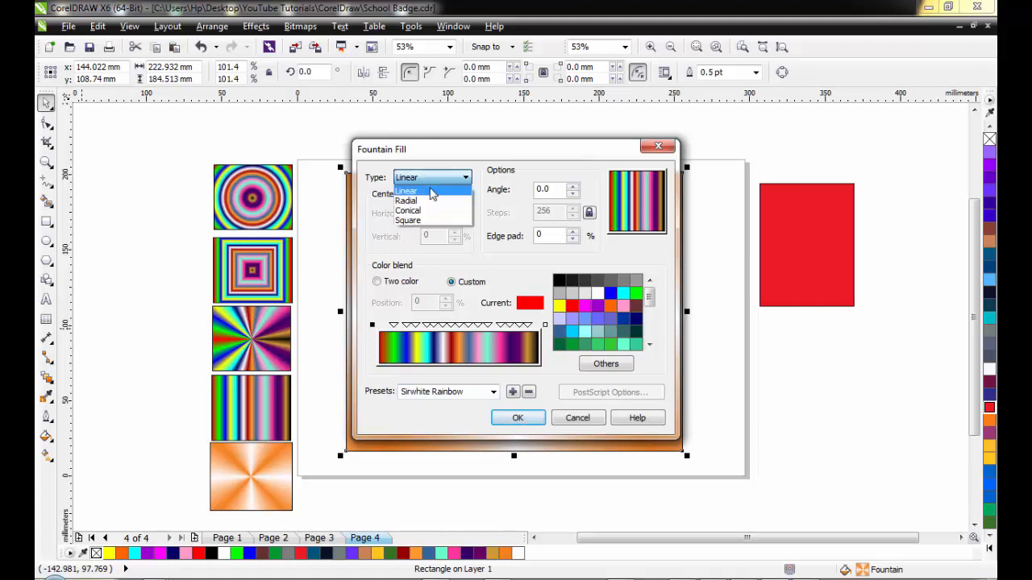
left_click(503, 172)
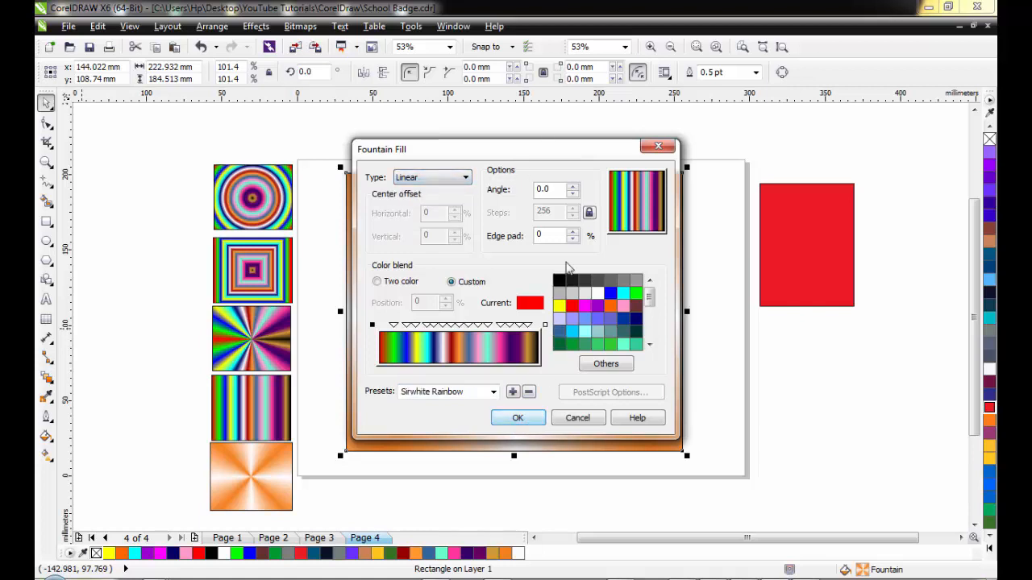
left_click_drag(643, 180, 621, 182)
left_click(520, 419)
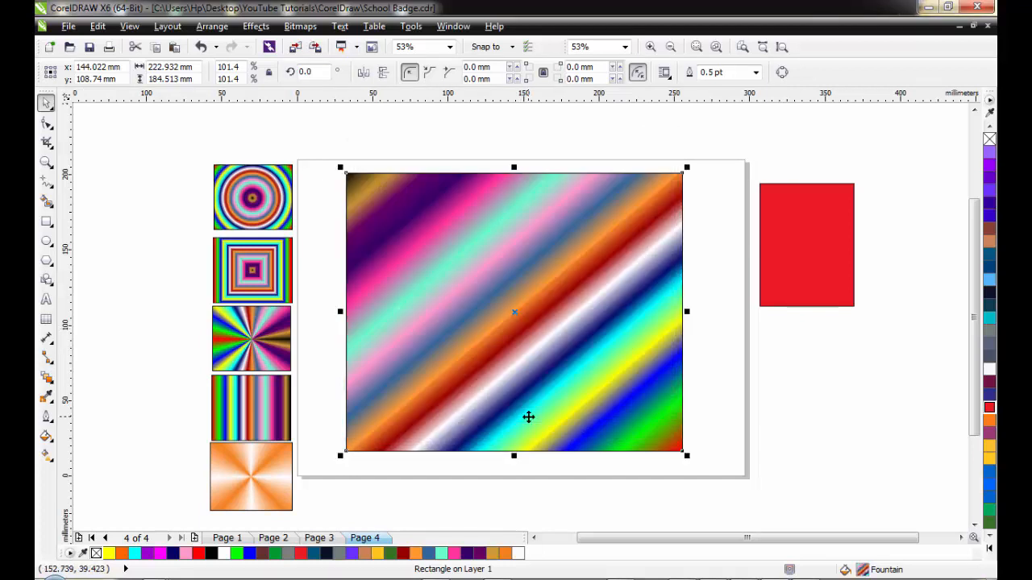
Place a copy of the diagonal rainbow rectangle, about 54 mm wide, below the linear thumbnail and delete the orange conical one.
mouse_move(685, 167)
left_mouse_down()
mouse_move(417, 382)
mouse_move(417, 394)
mouse_move(296, 378)
mouse_move(301, 404)
mouse_move(259, 481)
mouse_move(291, 513)
left_mouse_up()
left_click(251, 488)
key("Delete")
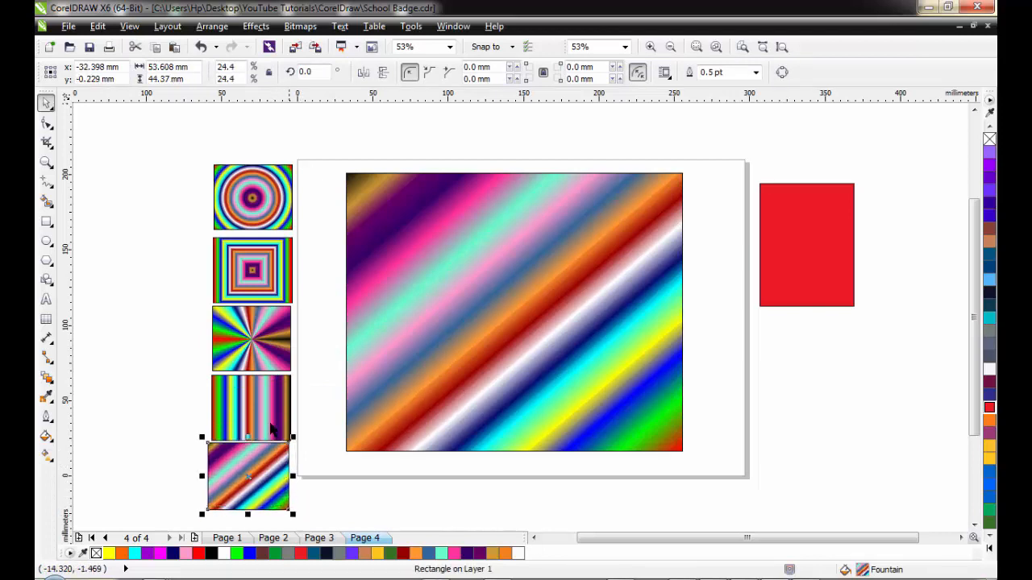
Move the five gradient thumbnails up slightly and align their left edges in one column.
left_click_drag(175, 127, 336, 520)
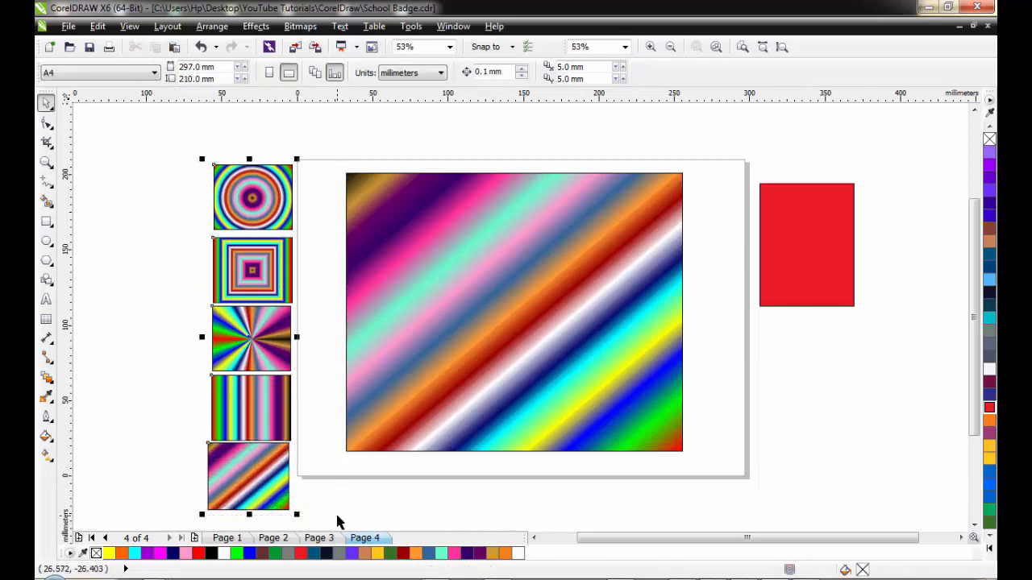
left_click_drag(248, 394, 249, 387)
left_click(160, 379)
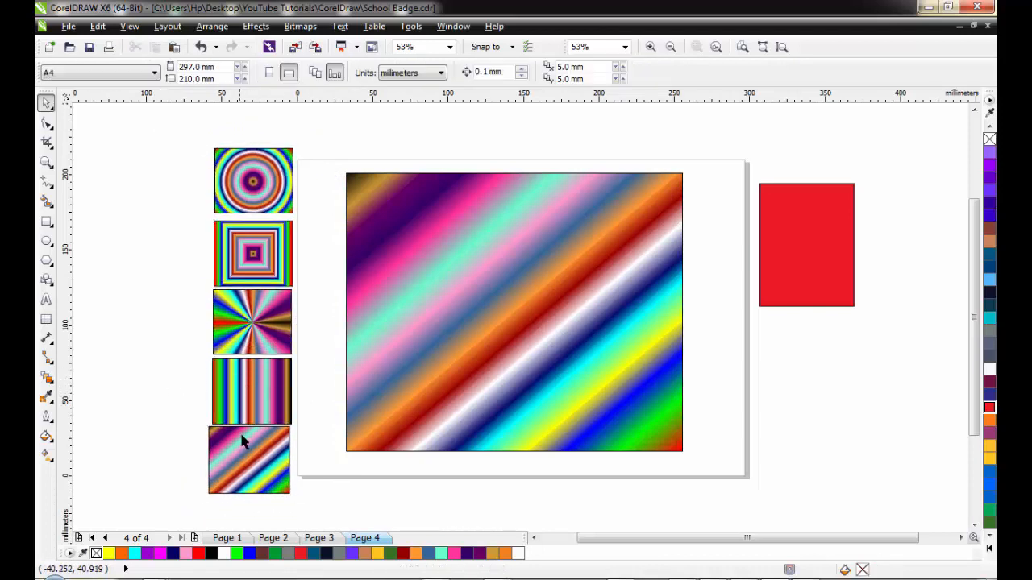
left_click_drag(319, 244, 323, 501)
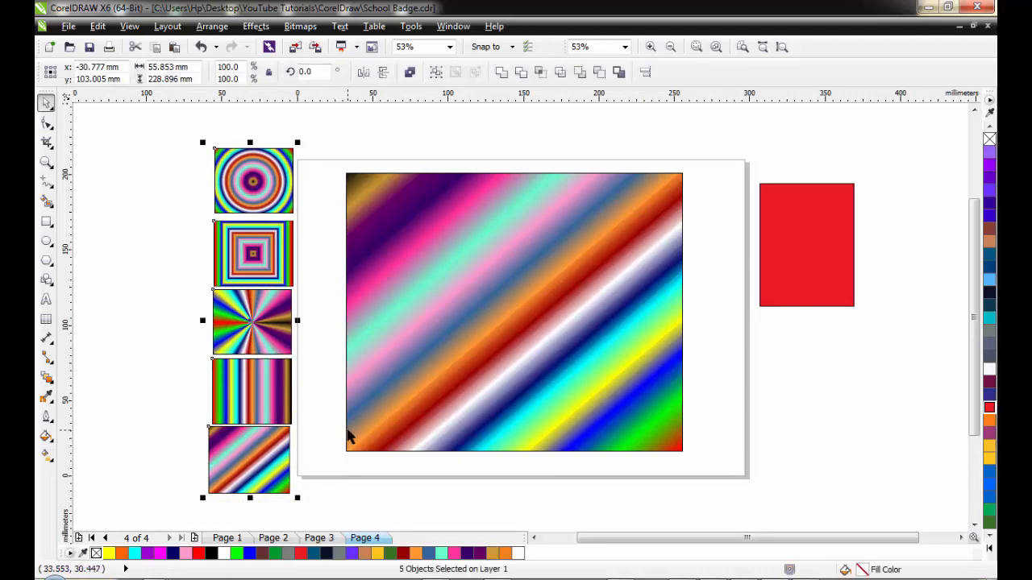
key("c")
left_click(216, 189)
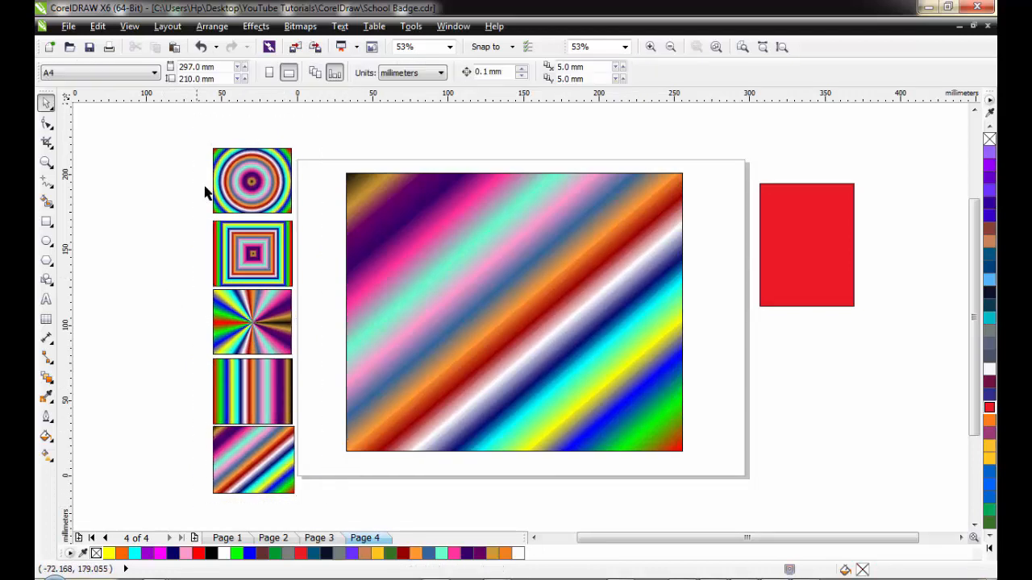
Nudge the radial thumbnail down closer to the square one, evening out the gaps in the column.
left_click_drag(241, 177, 240, 179)
key("Down")
key("Down")
key("Down")
key("Down")
key("Down")
key("Down")
key("Down")
key("Down")
key("Down")
key("Down")
key("Down")
key("Down")
key("Down")
key("Down")
key("Down")
key("Down")
key("Down")
key("Down")
key("Down")
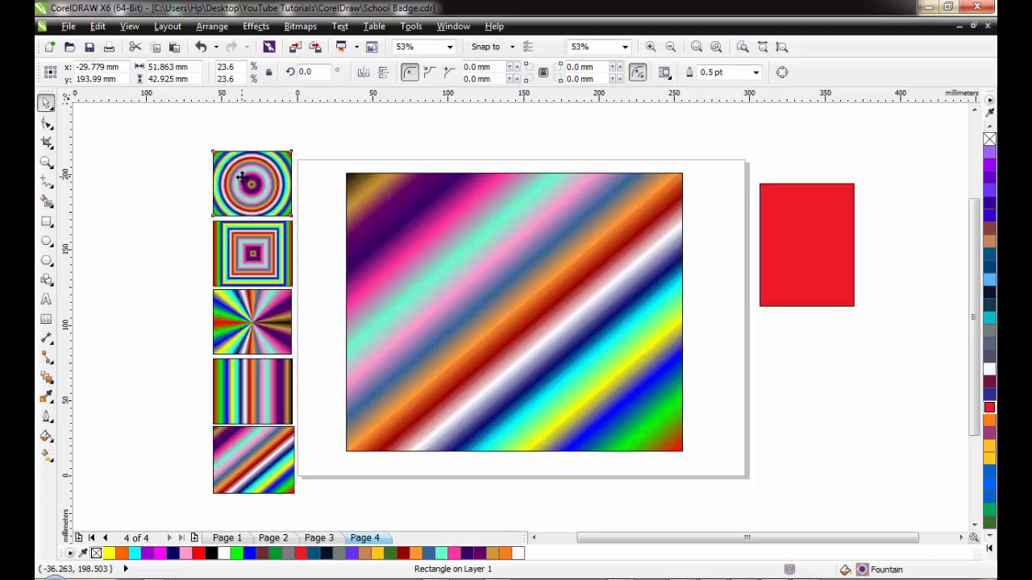
left_click(651, 250)
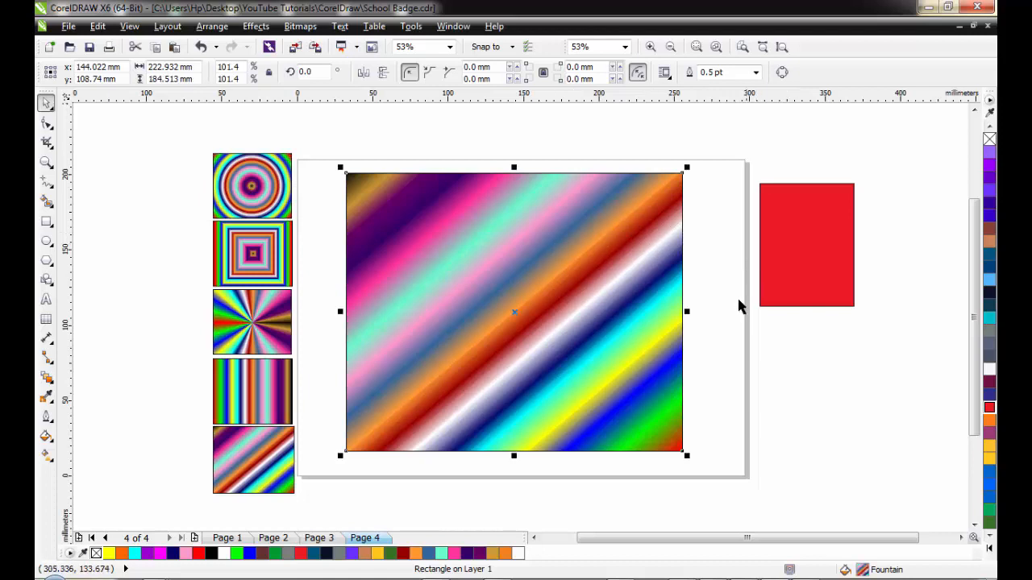
Start a Pattern Fill on the large diagonal rainbow rectangle and choose the 2-color club (playing-card) pattern.
left_click(46, 436)
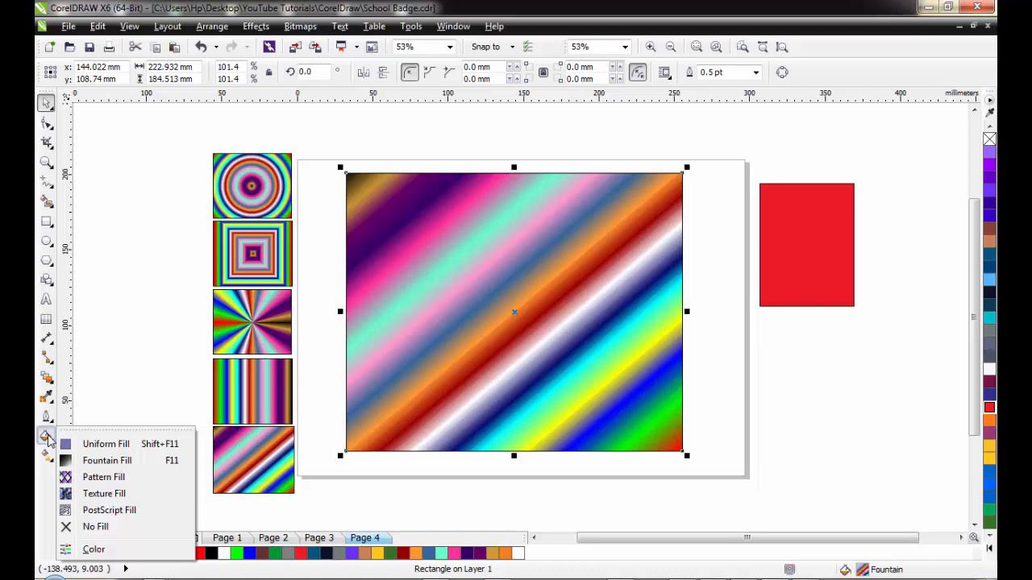
left_click(119, 482)
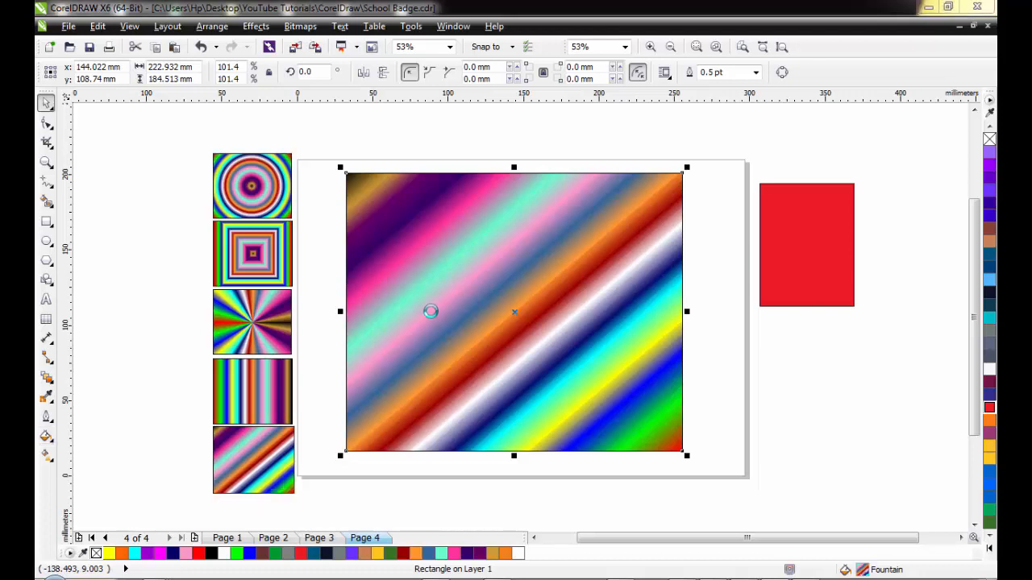
left_click_drag(555, 151, 669, 102)
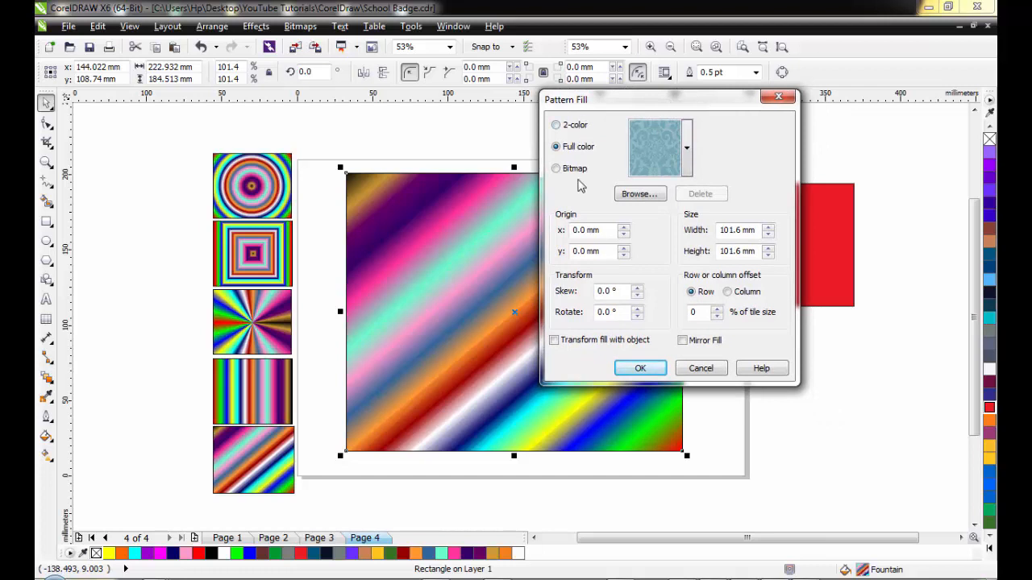
left_click(556, 126)
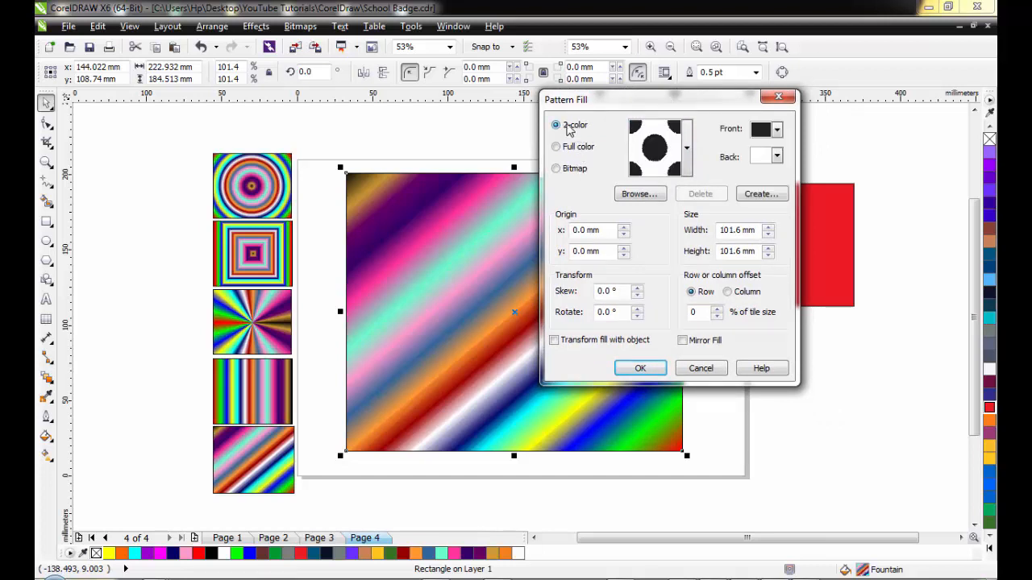
left_click(685, 148)
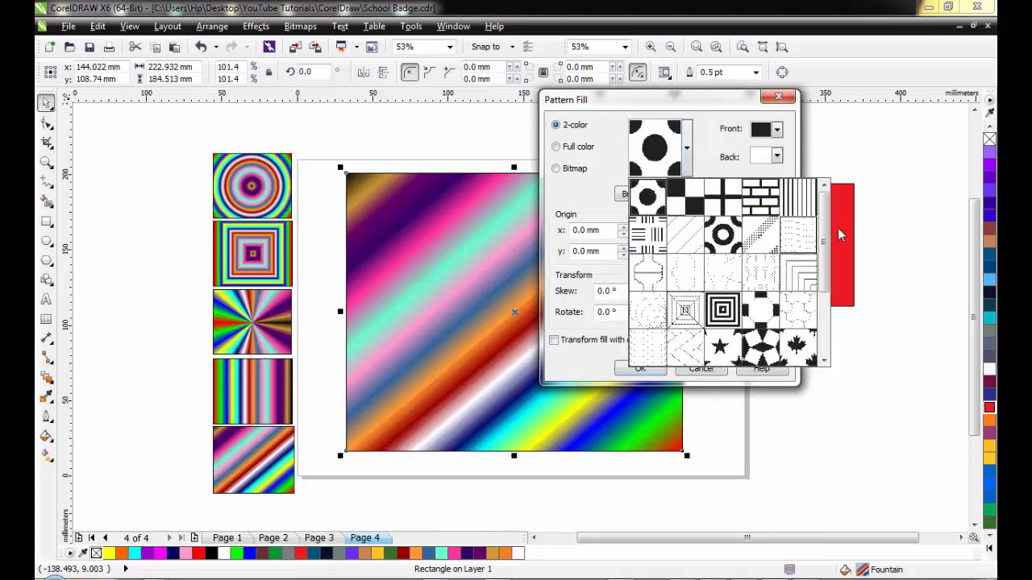
scroll(826, 222, "down", 3)
left_click(766, 262)
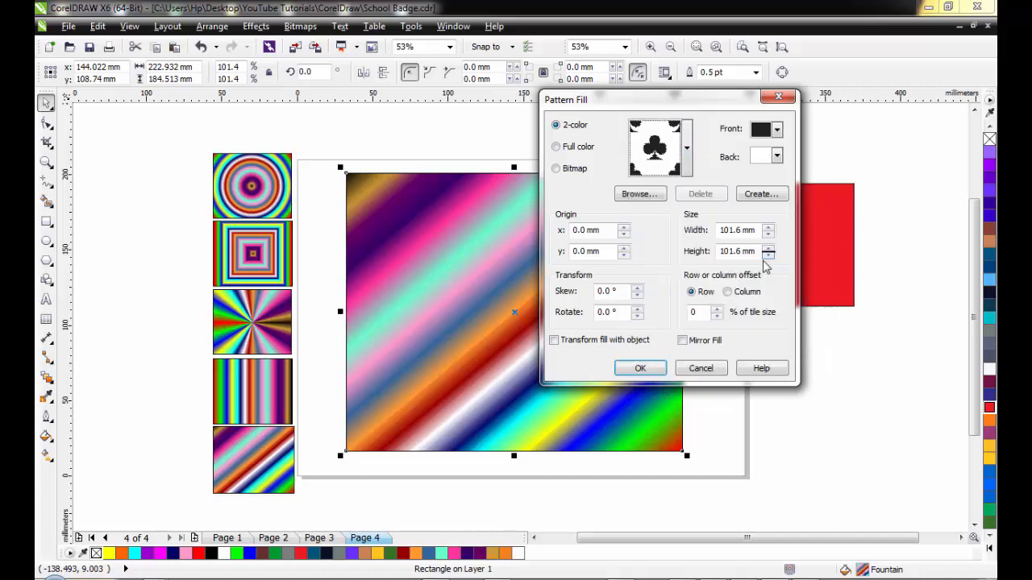
Set the club pattern's front color to red and back color to black, and apply it to the large rectangle.
left_click(776, 131)
left_click(783, 167)
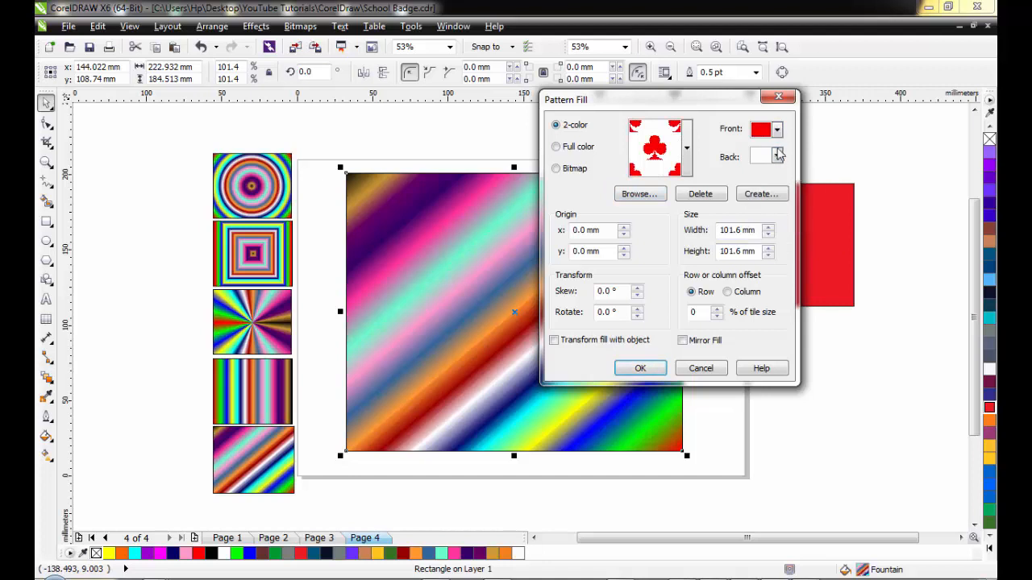
left_click(779, 155)
left_click(756, 169)
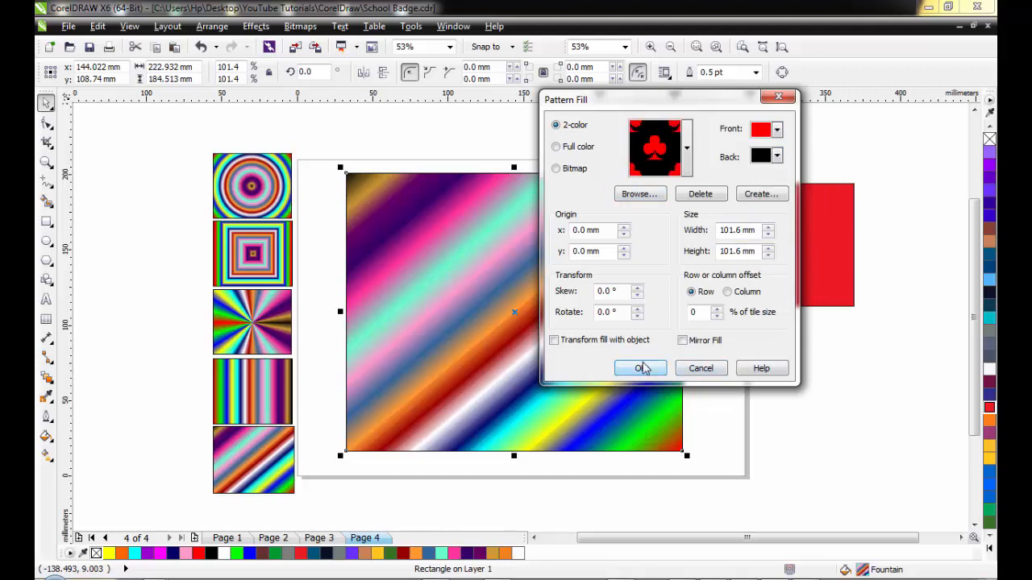
left_click(640, 368)
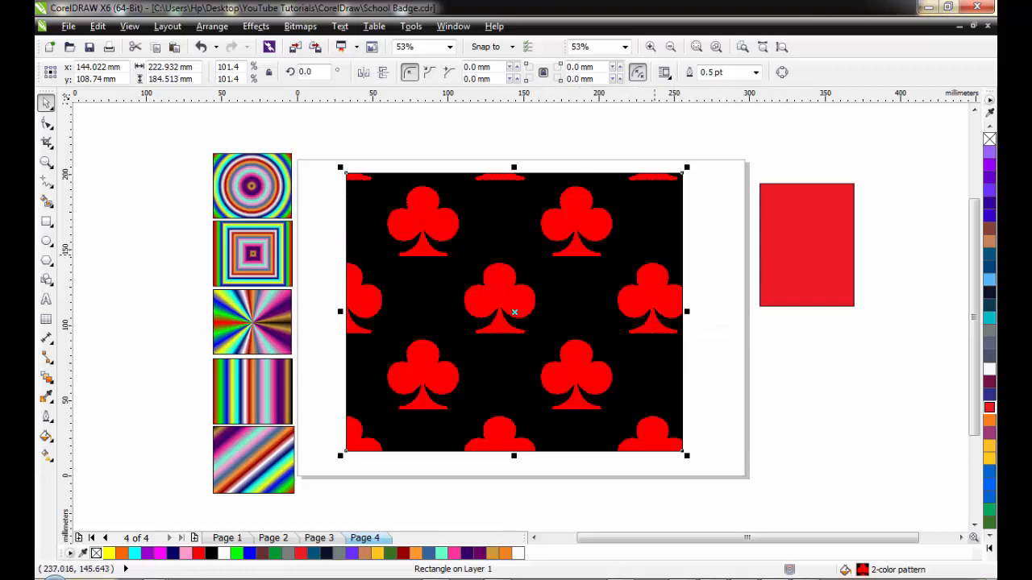
Place a copy of the club-patterned rectangle, about 51 mm wide, beside the page's upper right corner and delete the plain red rectangle.
left_click_drag(686, 169, 424, 343)
left_click(805, 247)
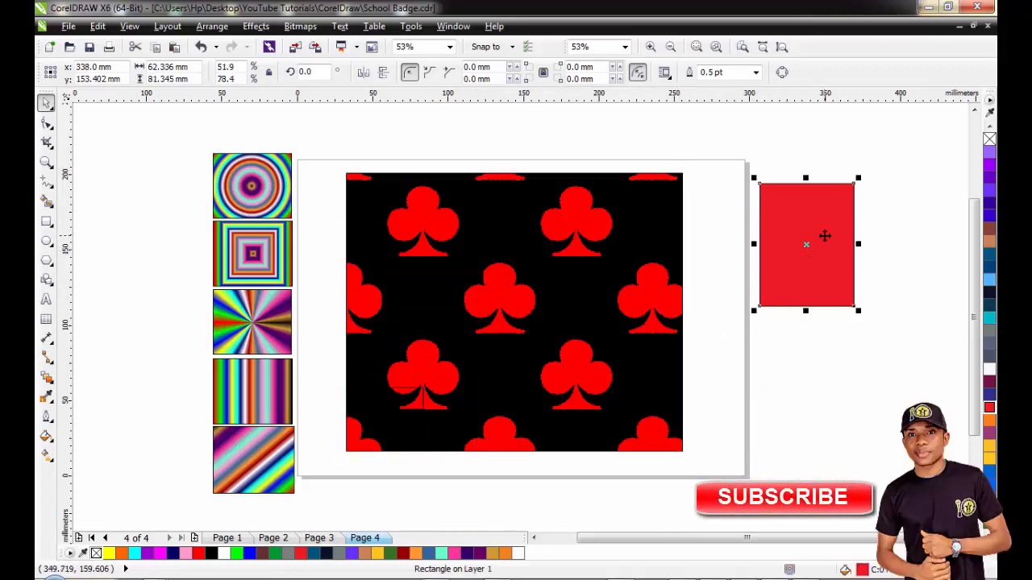
key("Delete")
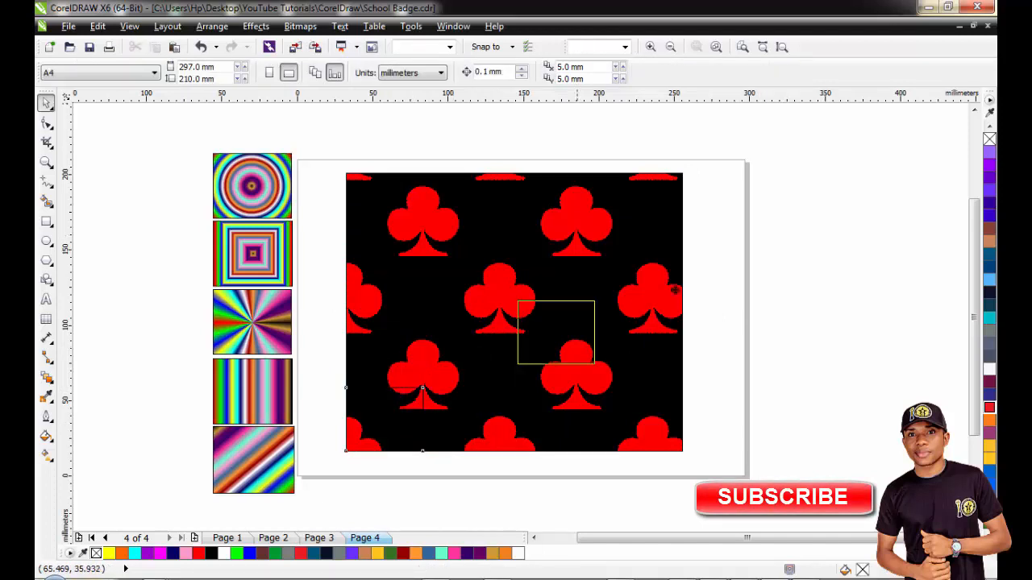
left_click_drag(562, 329, 795, 187)
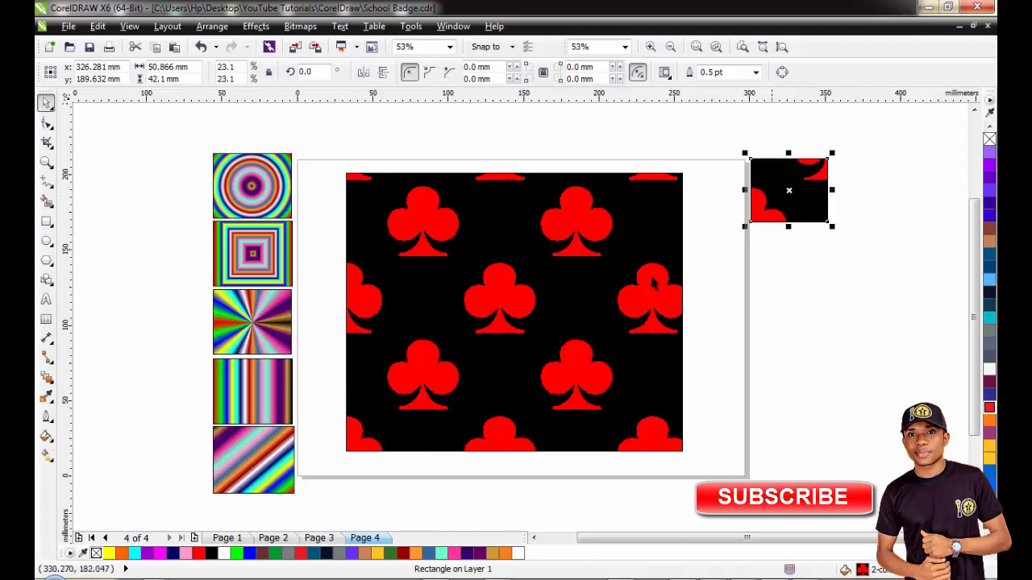
Fill the large rectangle with the full color blue-petal flower pattern on maroon, with Transform fill with object enabled.
left_click(655, 282)
left_click(46, 436)
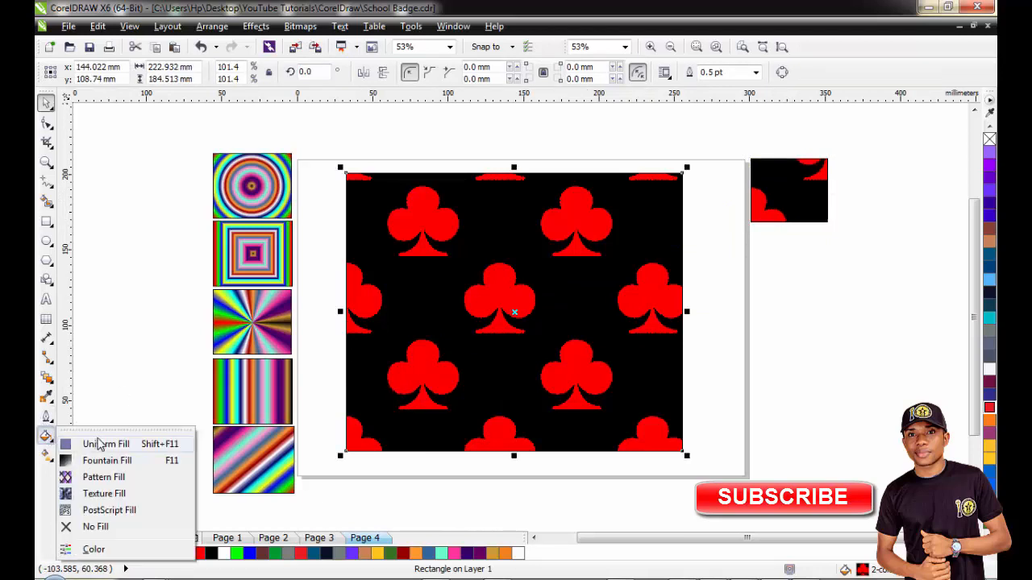
left_click(104, 478)
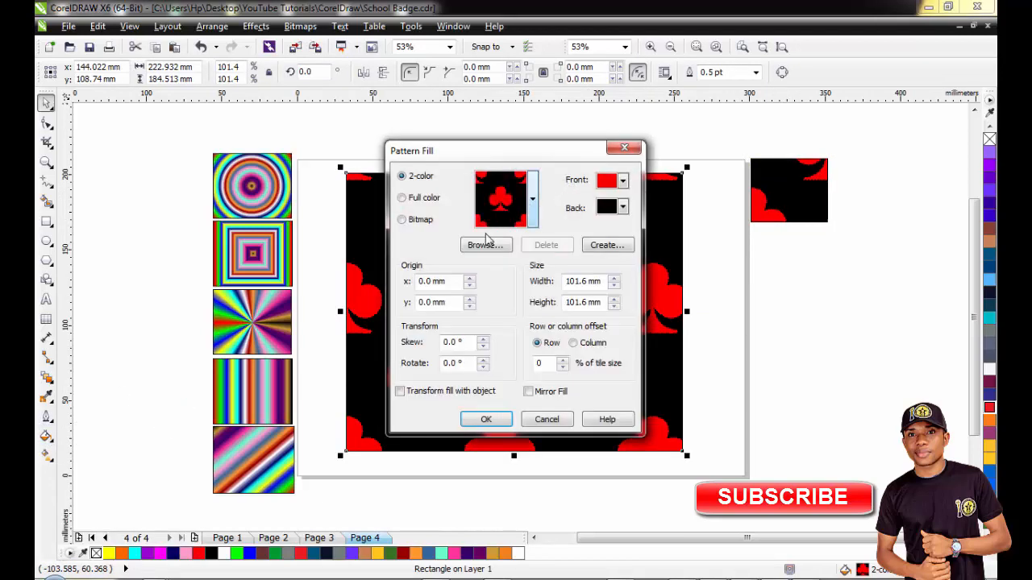
left_click(531, 198)
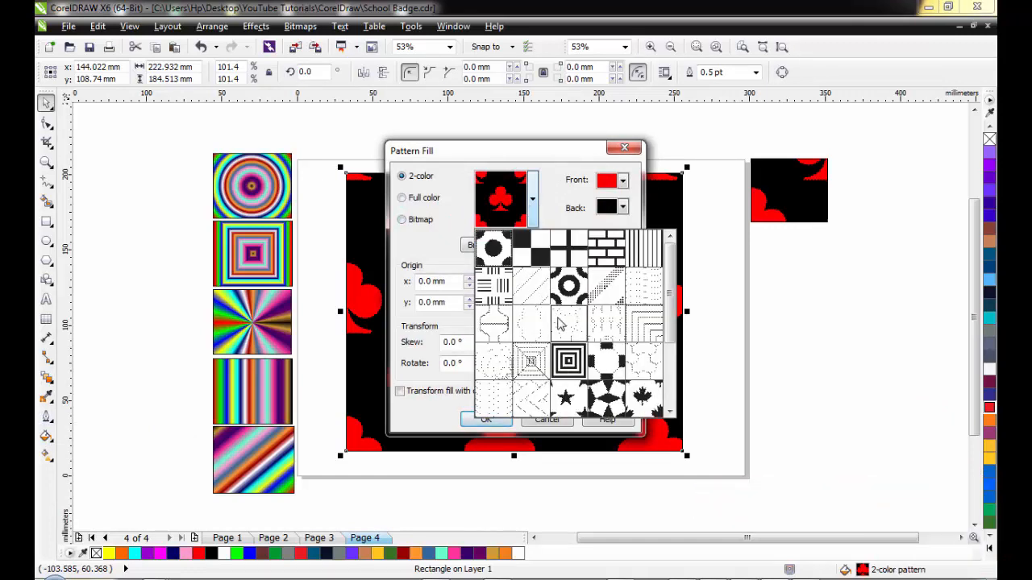
left_click(616, 327)
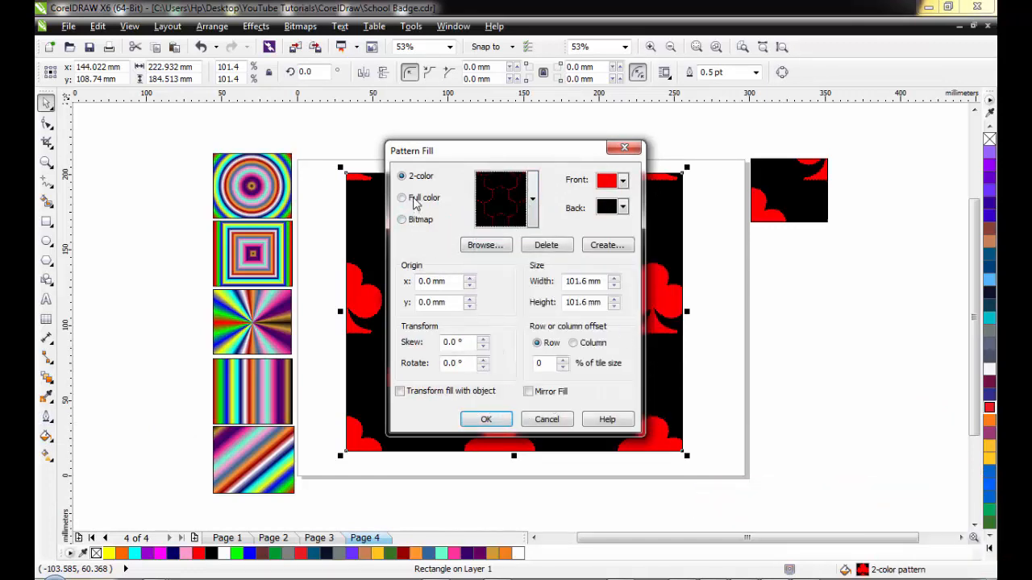
left_click(411, 199)
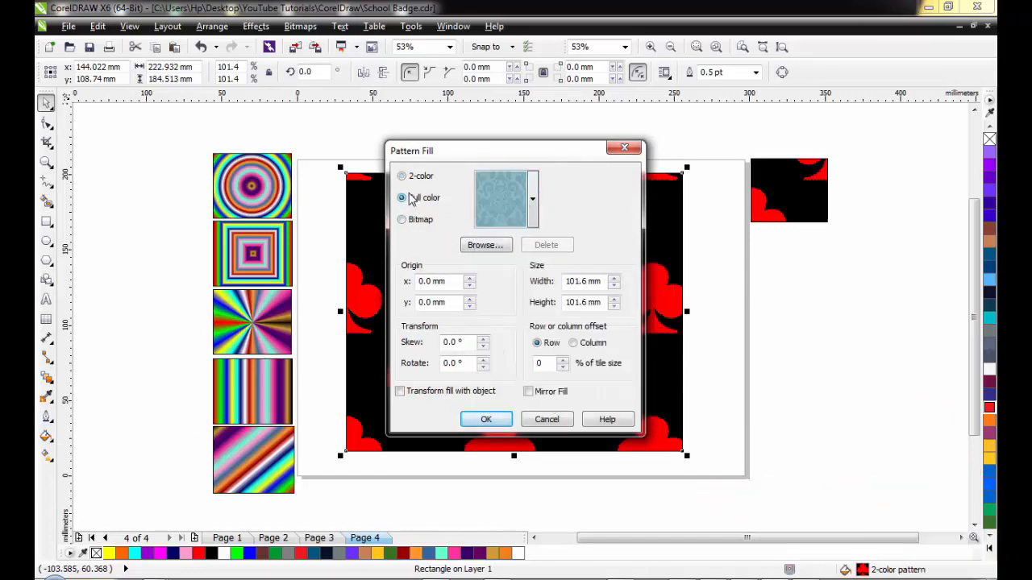
left_click(532, 199)
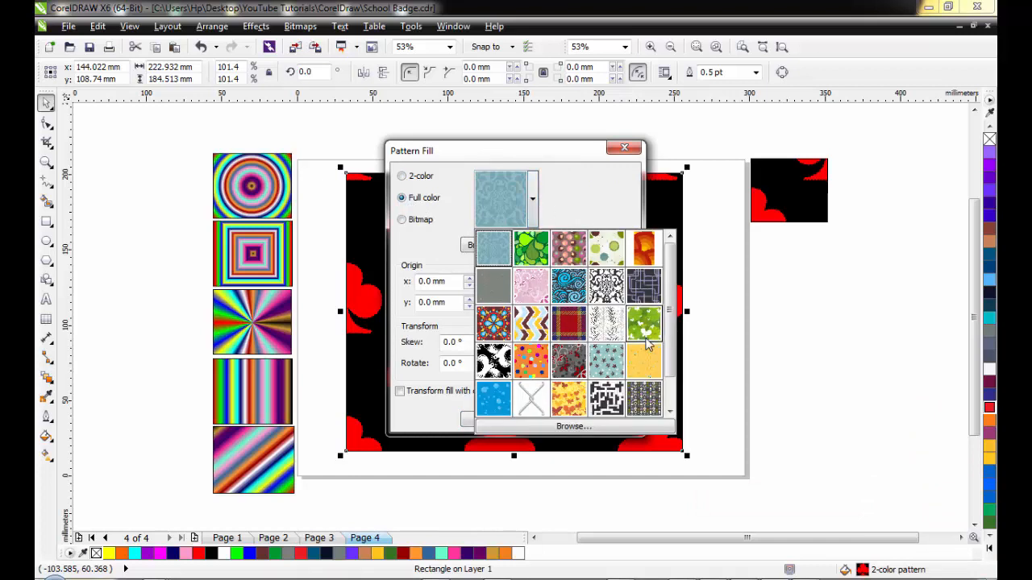
scroll(652, 355, "down", 1)
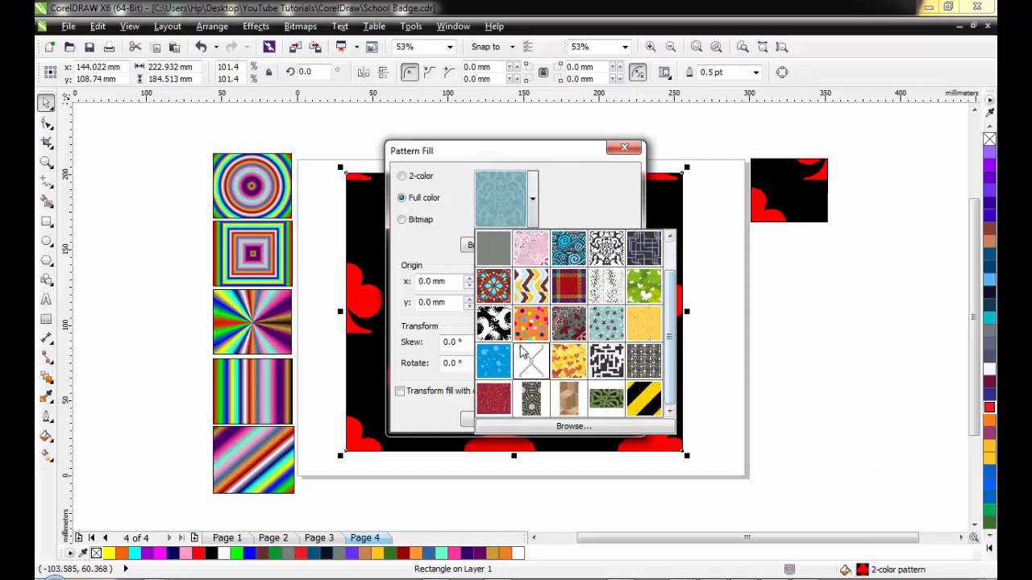
left_click(493, 285)
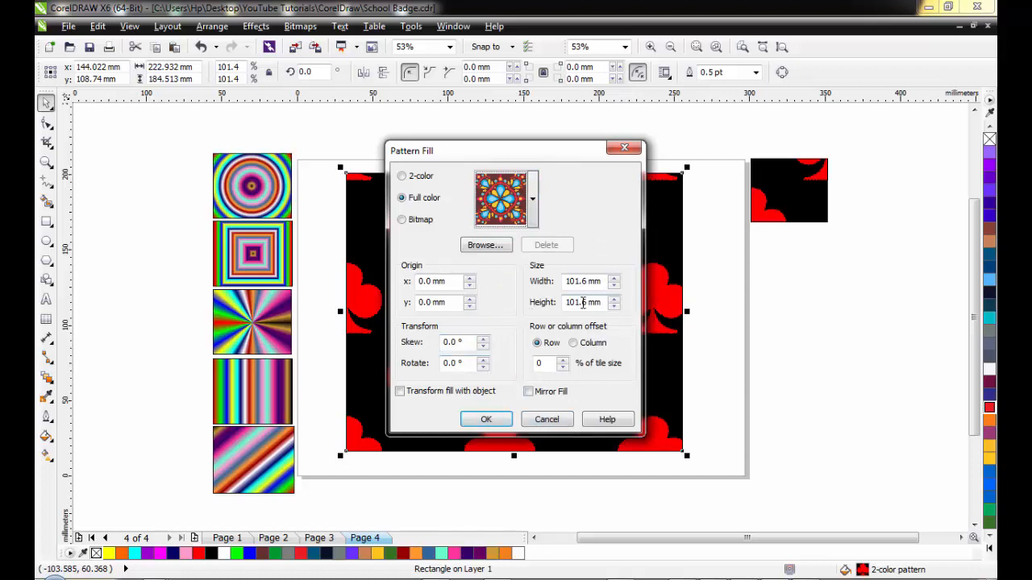
left_click(401, 392)
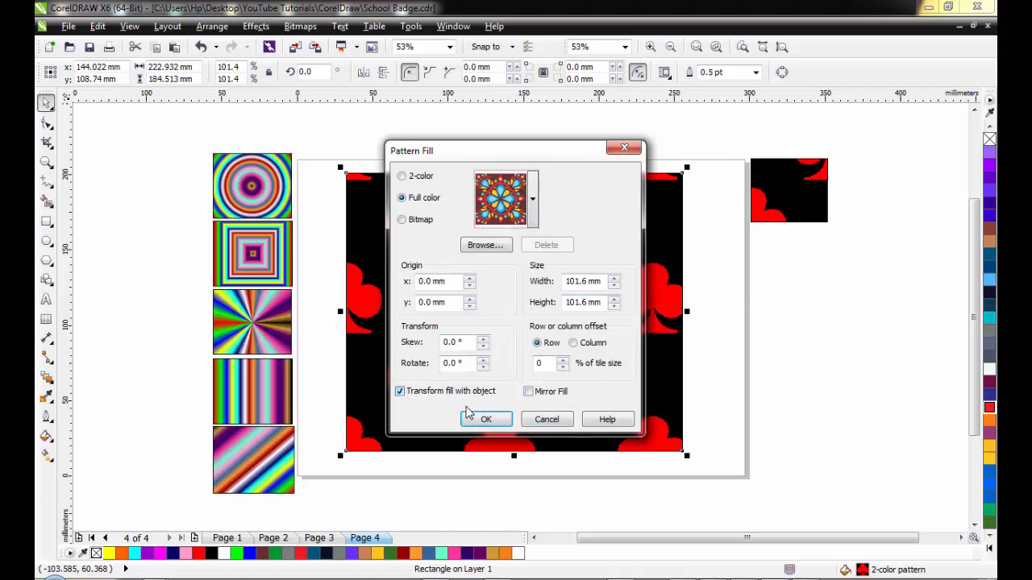
left_click(487, 420)
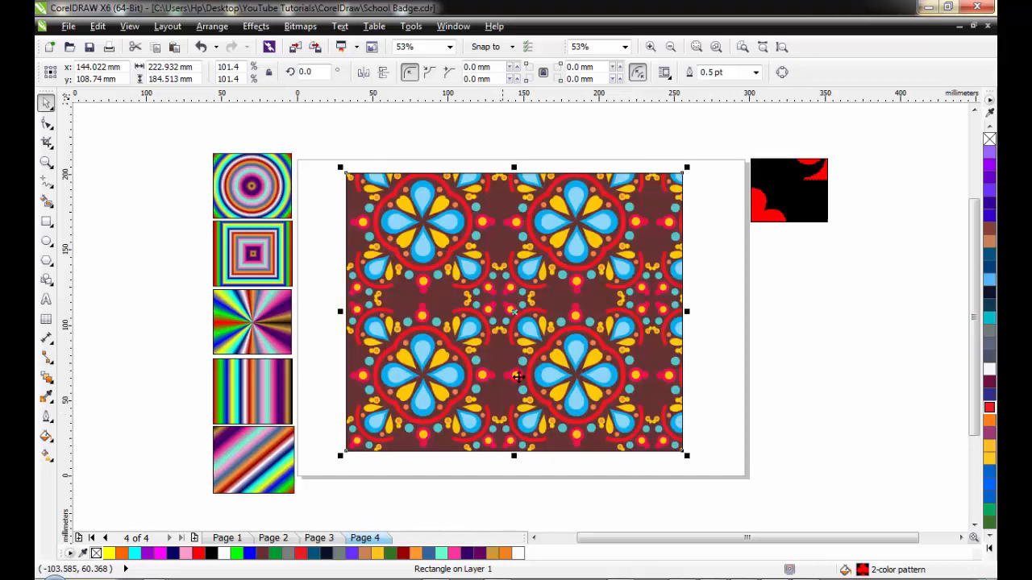
Place a copy of the flower-patterned rectangle, about 54 mm wide, just below the red and black club thumbnail.
left_click_drag(681, 174, 481, 363)
left_click_drag(405, 403, 807, 262)
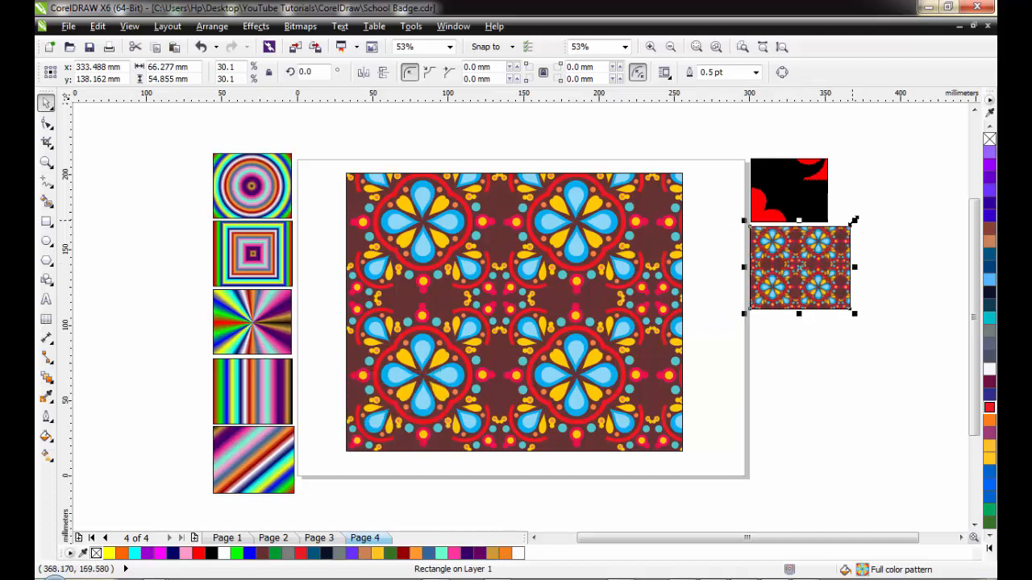
left_click_drag(855, 219, 836, 234)
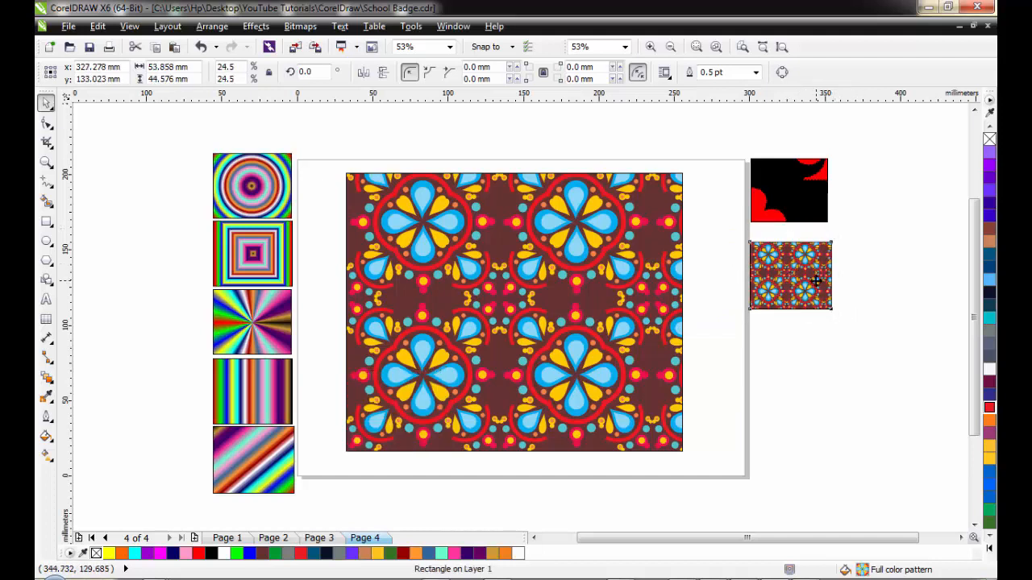
left_click_drag(816, 280, 817, 268)
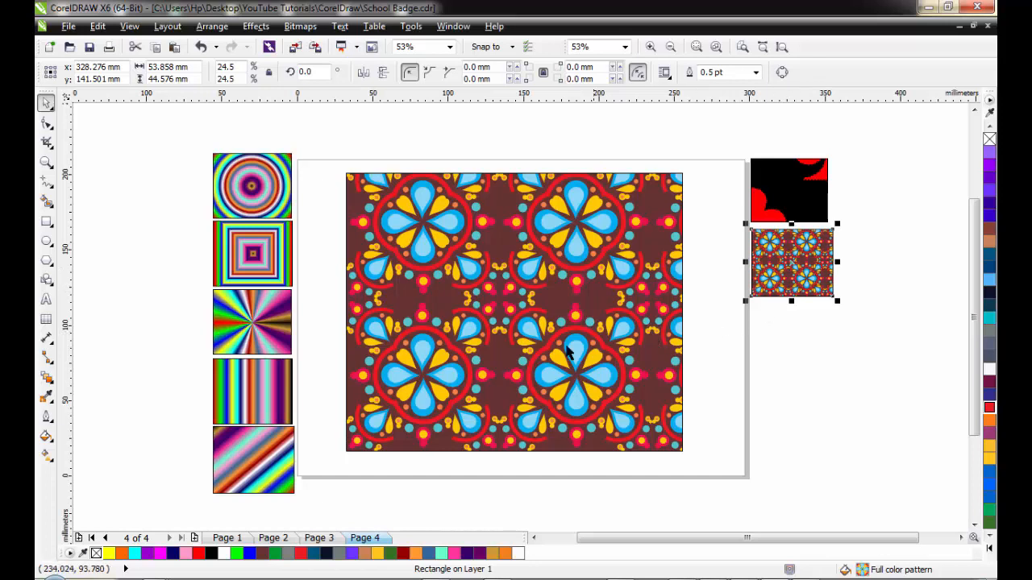
Shift the large rectangle slightly right and down, and reapply its flower pattern with Transform fill with object disabled.
left_click(524, 310)
left_click_drag(534, 276, 552, 281)
left_click(46, 436)
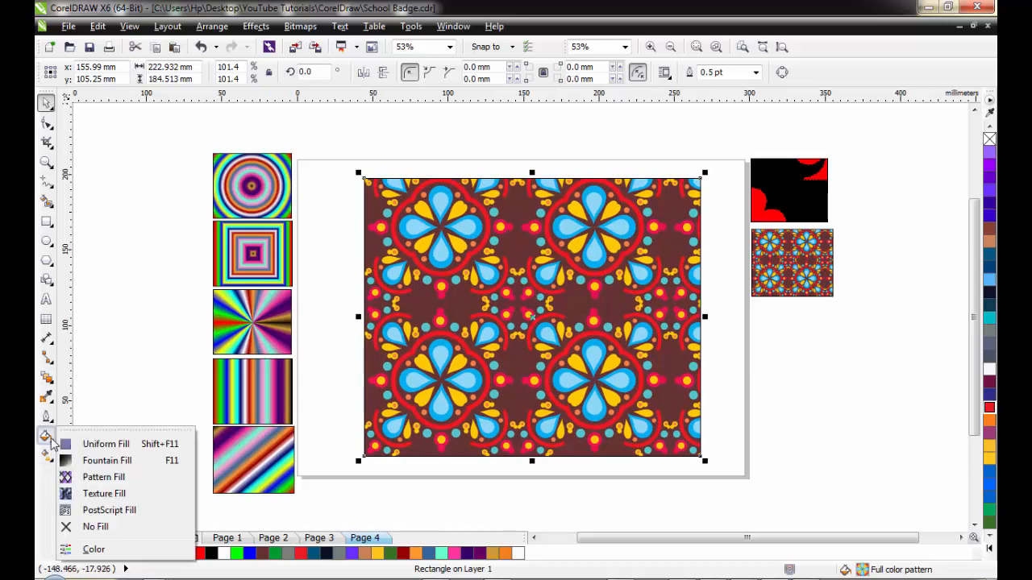
left_click(110, 478)
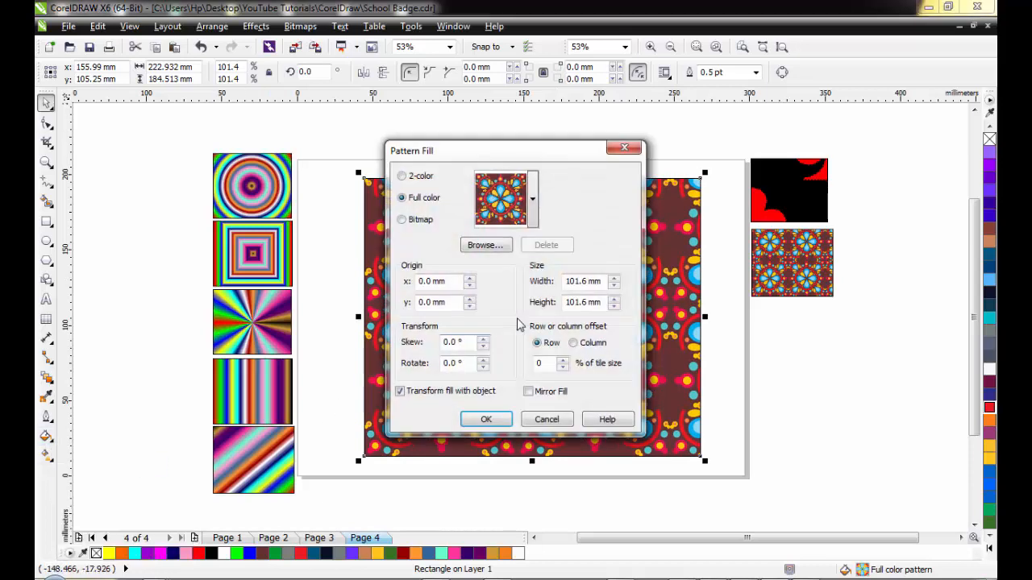
left_click(532, 207)
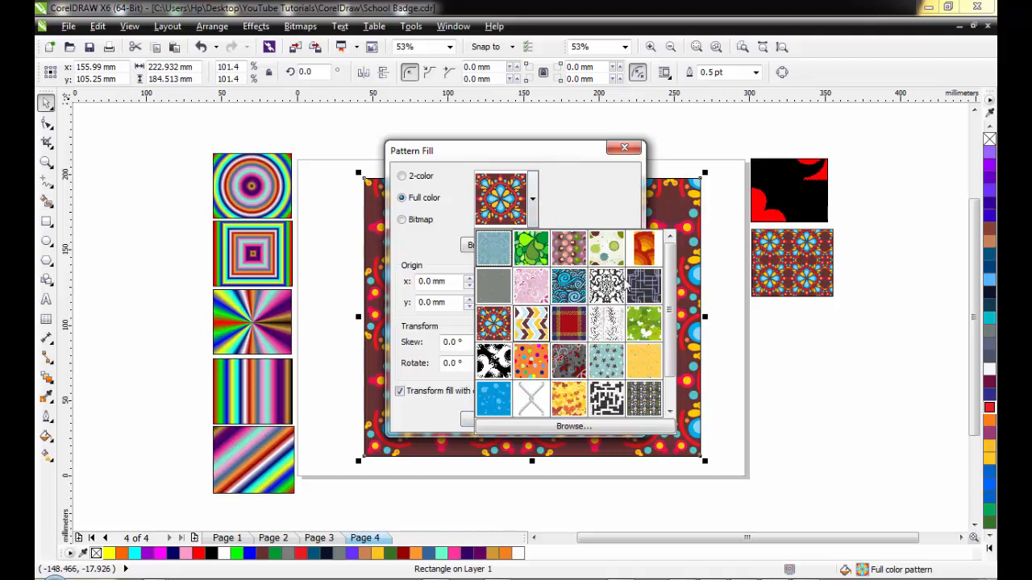
left_click(493, 324)
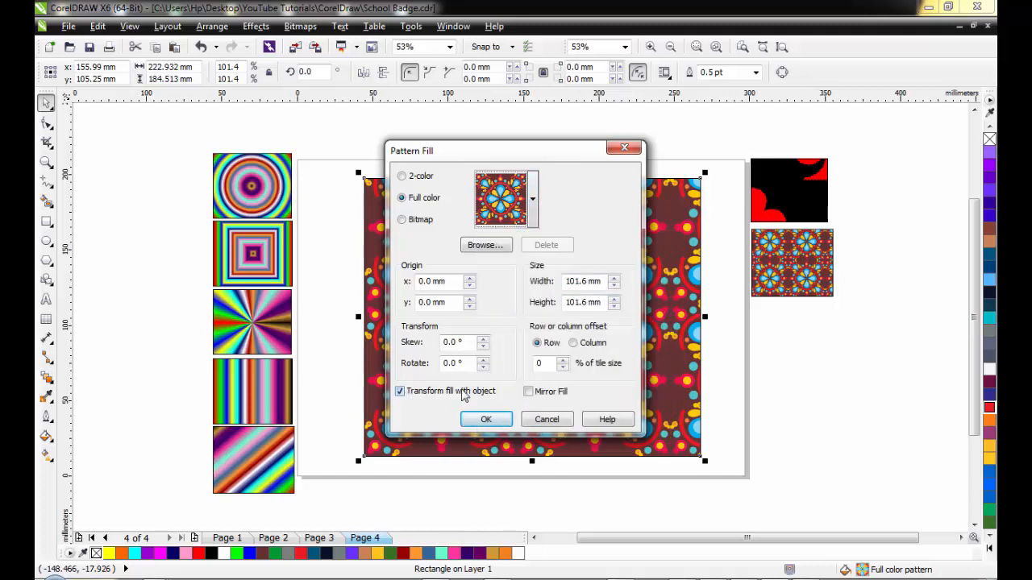
left_click(401, 393)
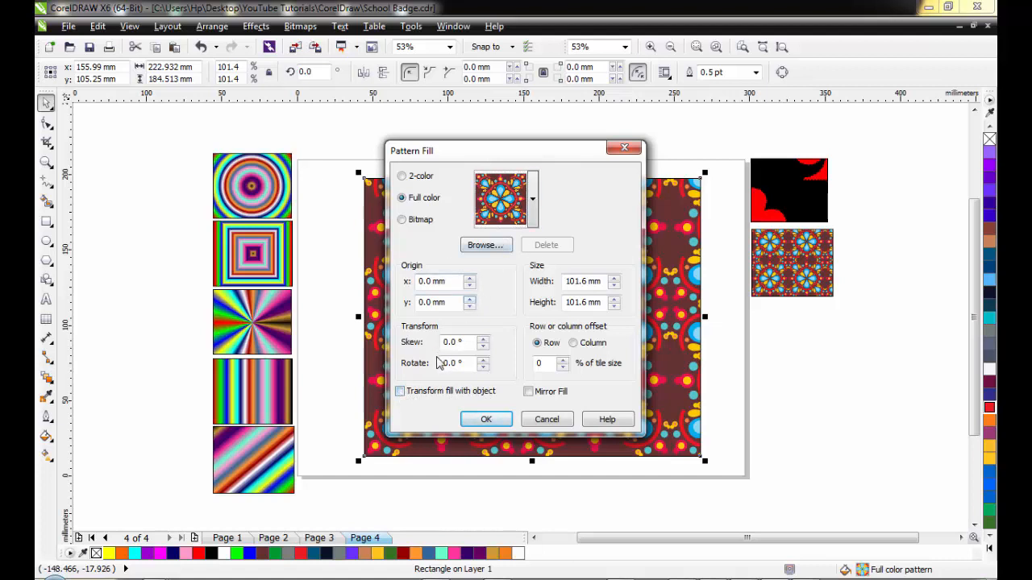
left_click(486, 420)
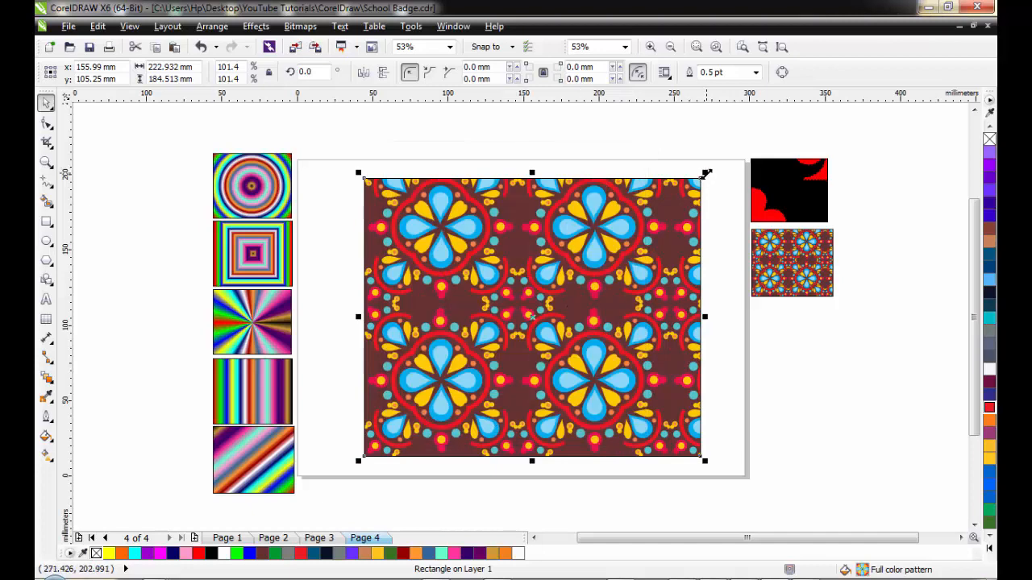
Place a copy of the large flower-patterned rectangle, about 55 mm wide, directly below the first flower thumbnail.
left_click_drag(644, 249, 484, 372)
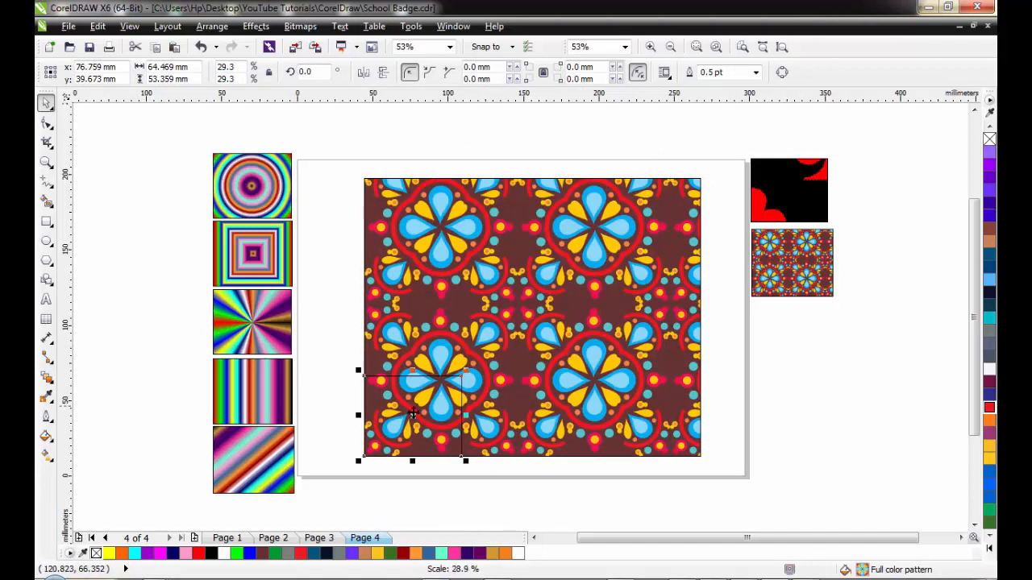
left_click_drag(409, 414, 797, 339)
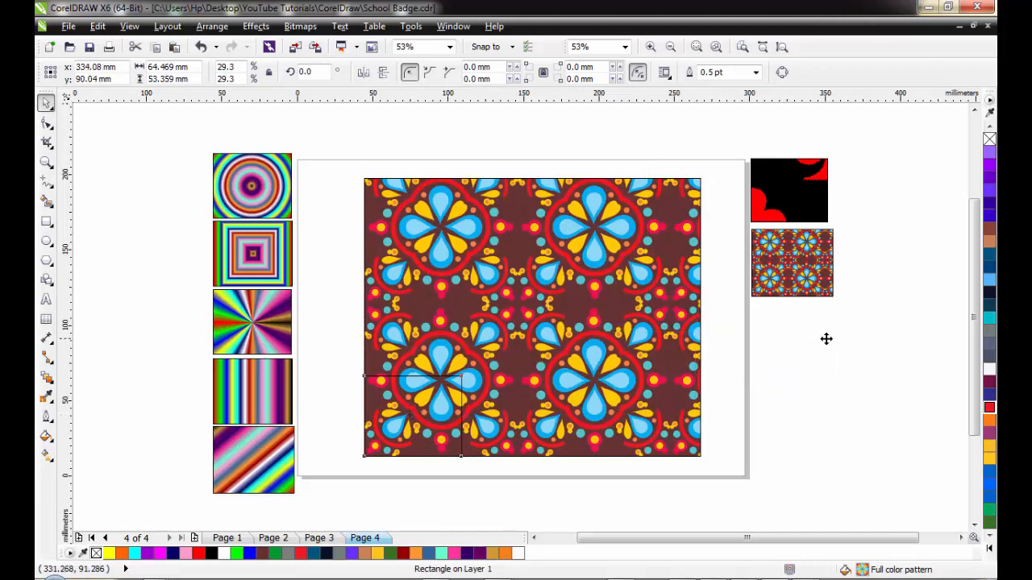
left_click_drag(853, 296, 841, 301)
left_click_drag(809, 339, 808, 326)
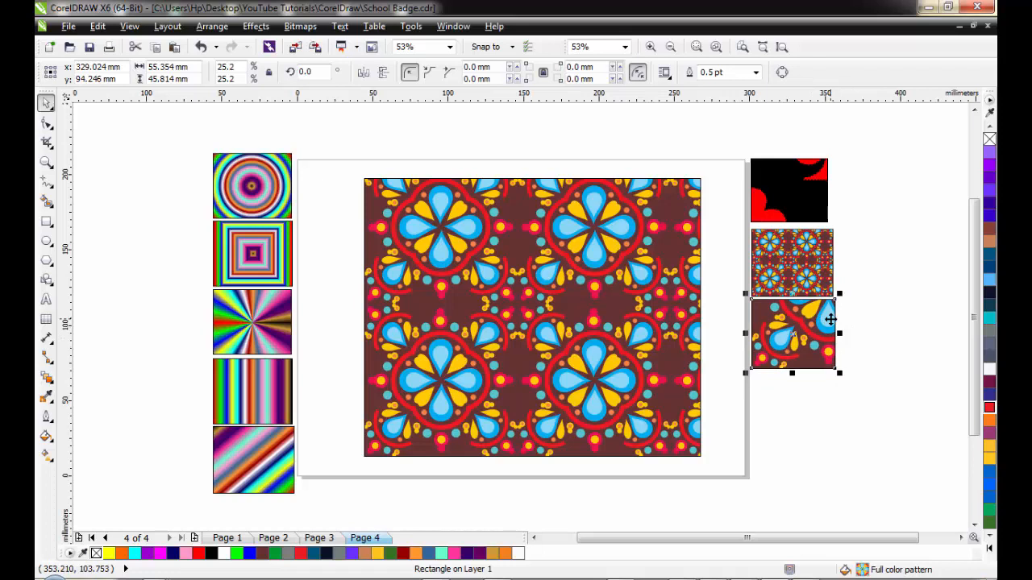
left_click(880, 279)
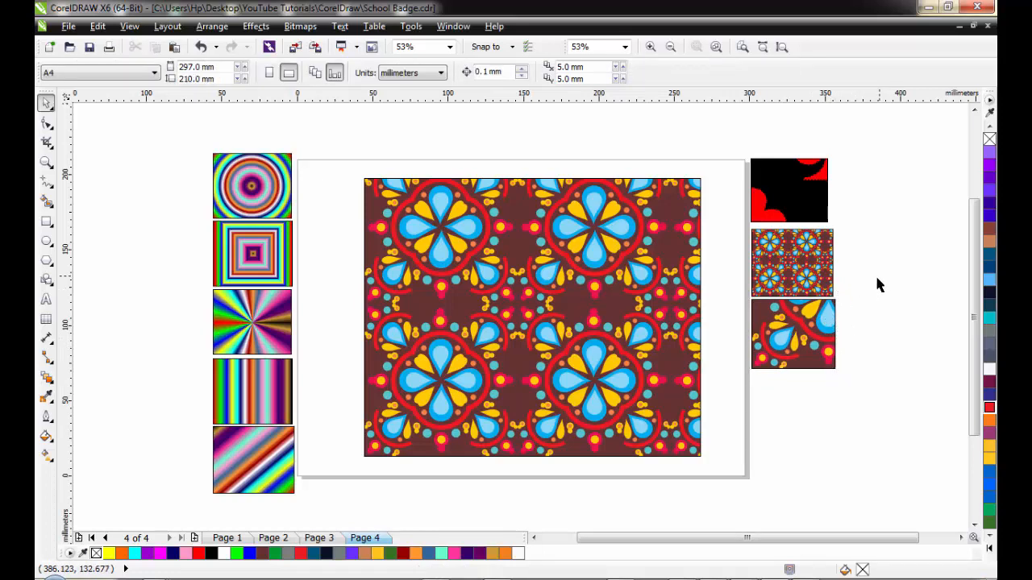
left_click(791, 324)
left_click(47, 438)
left_click(113, 476)
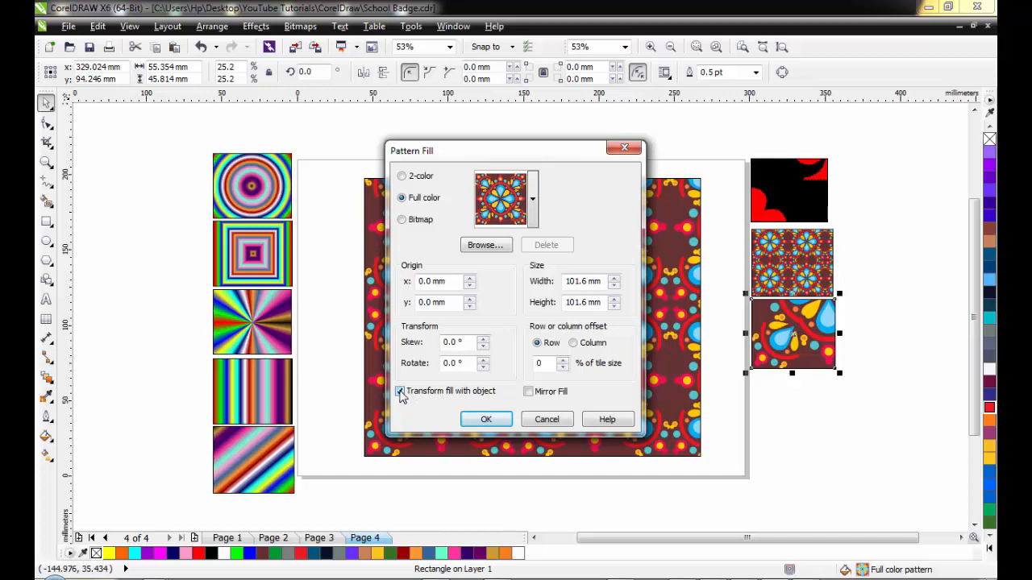
left_click(400, 392)
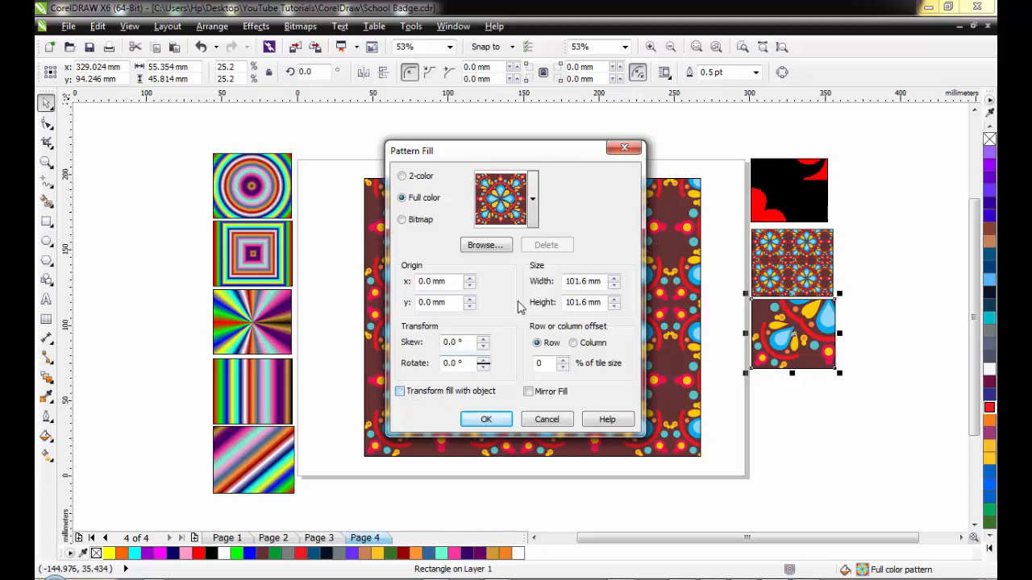
left_click(624, 148)
left_click(806, 250)
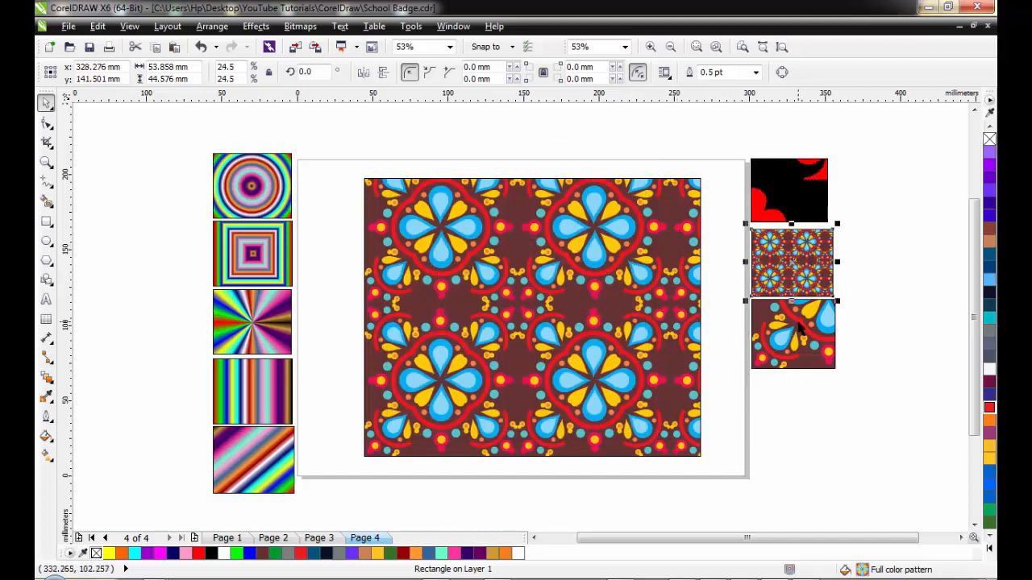
Try filling the lower flower thumbnail with the bitmap candy-hearts pattern, Transform fill with object enabled, and undo that fill.
left_click(797, 326)
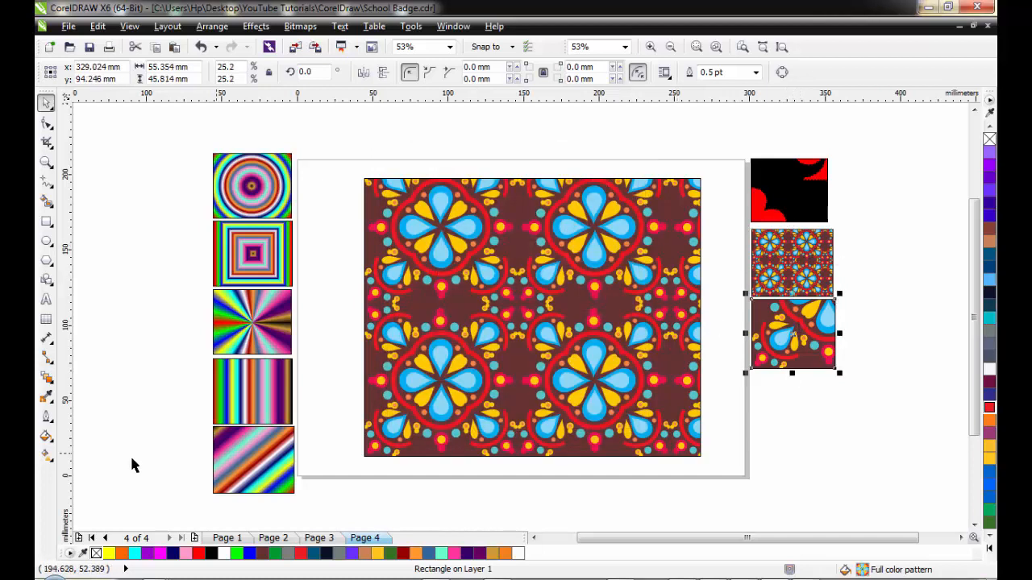
left_click(51, 436)
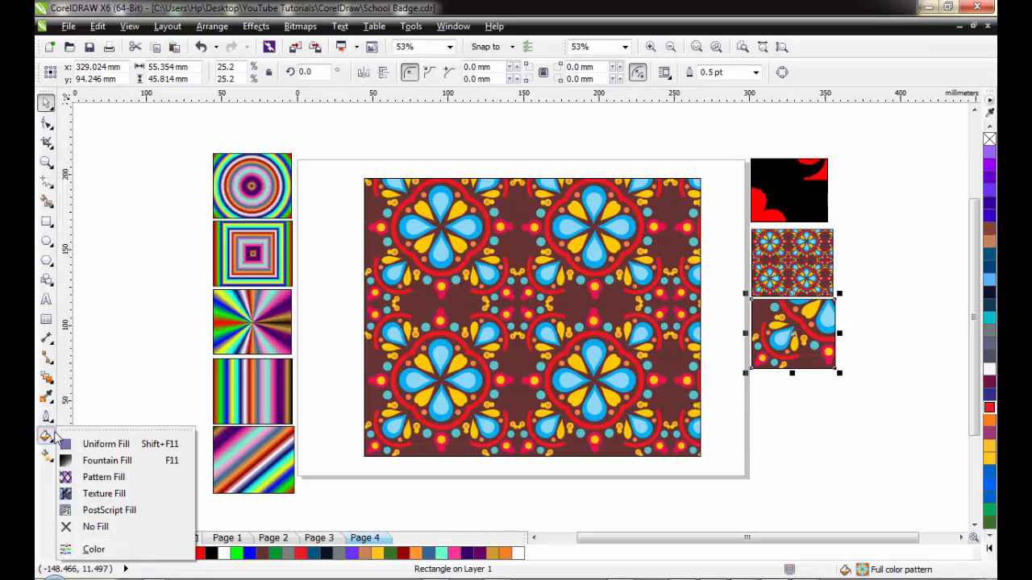
left_click(101, 477)
left_click(419, 223)
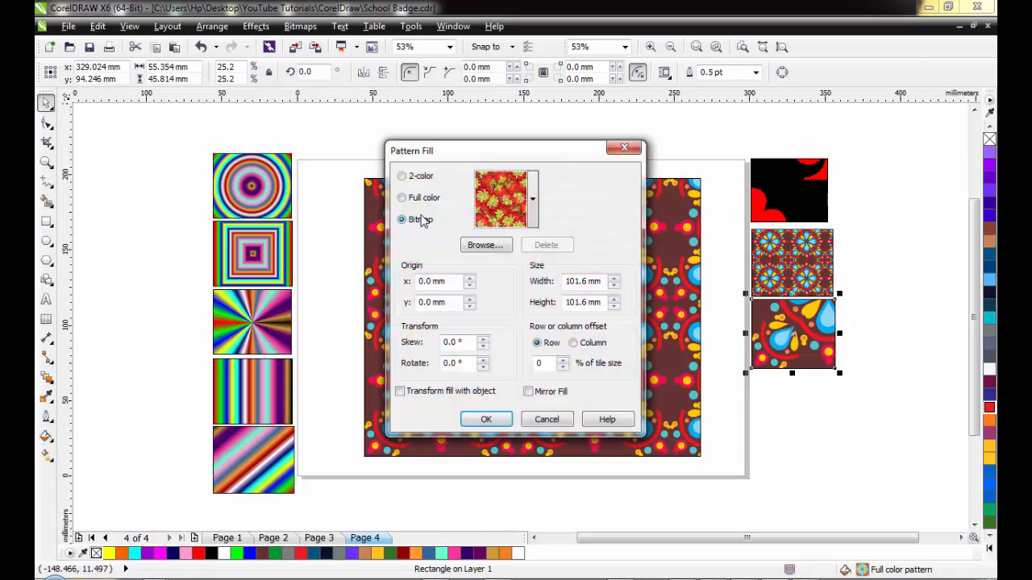
left_click(533, 201)
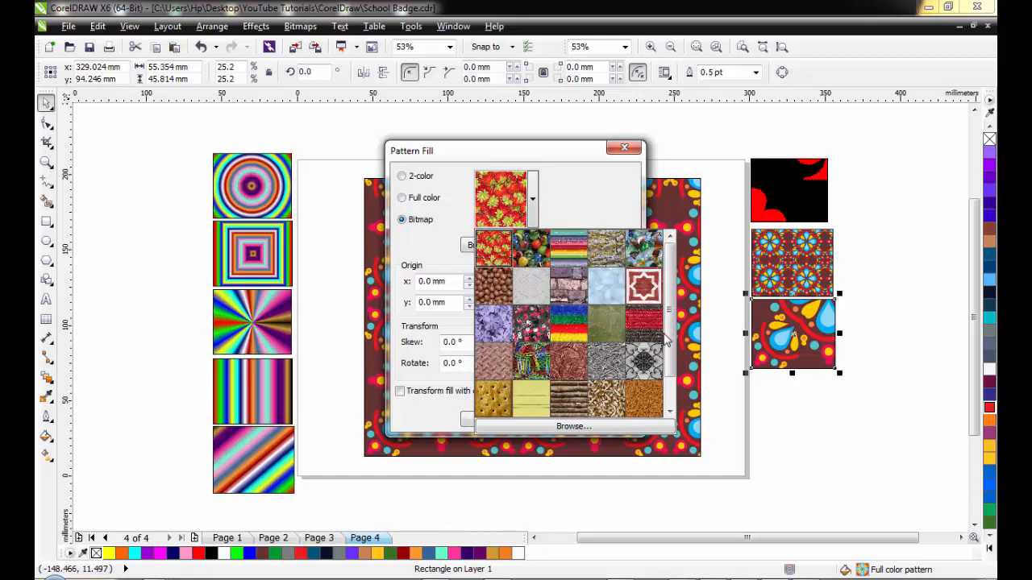
scroll(666, 339, "down", 1)
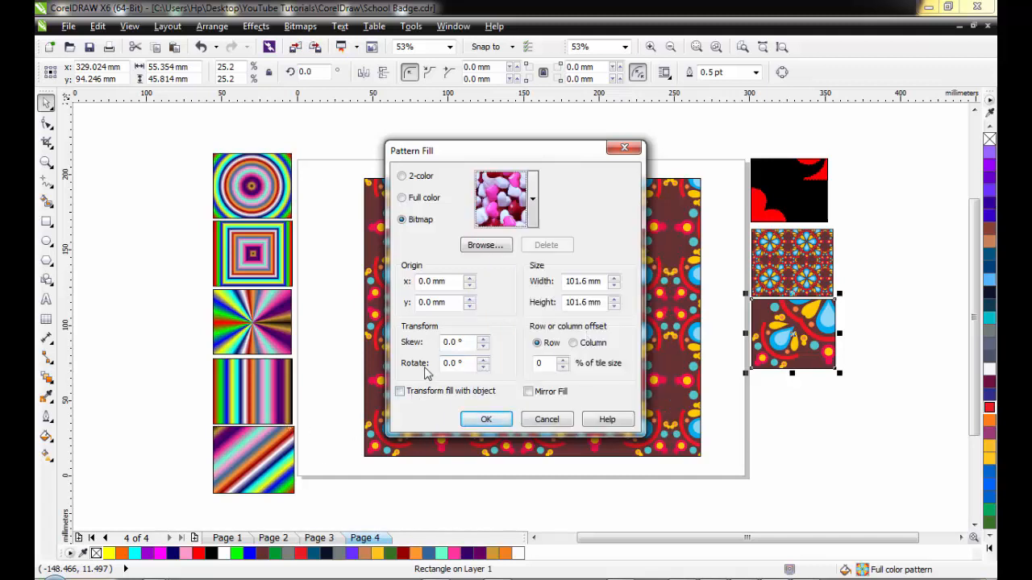
left_click(400, 391)
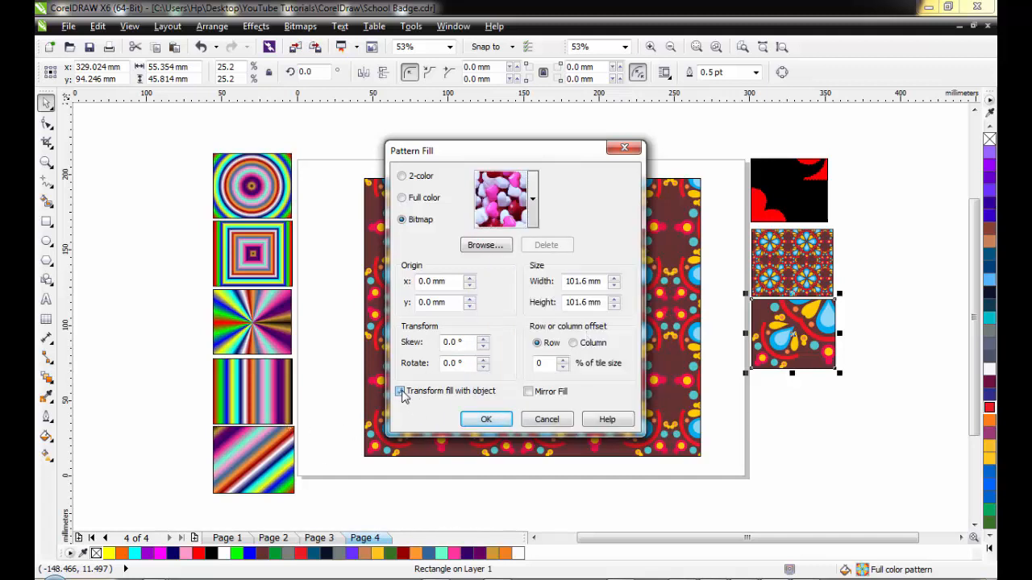
left_click(488, 420)
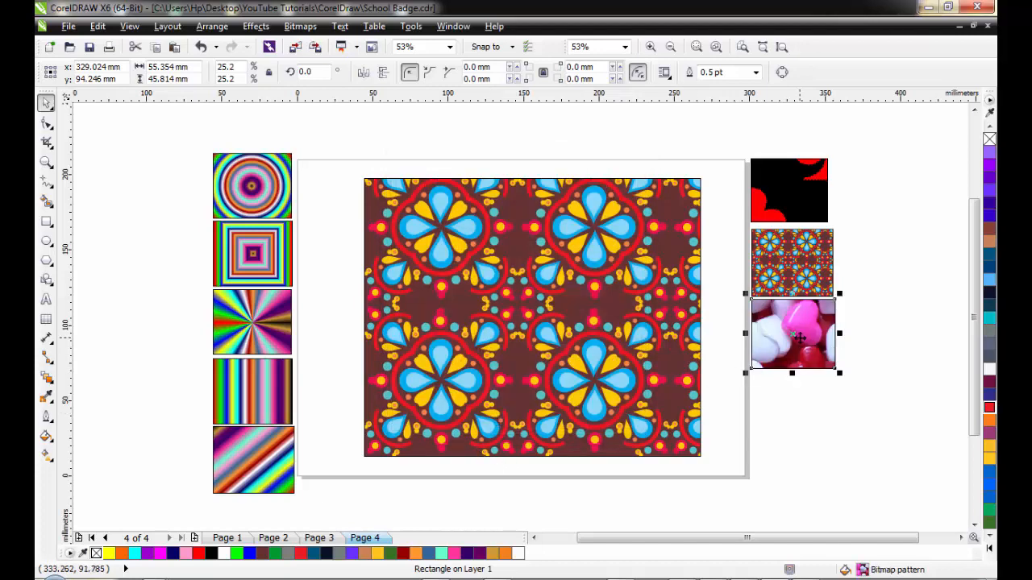
key("ctrl+z")
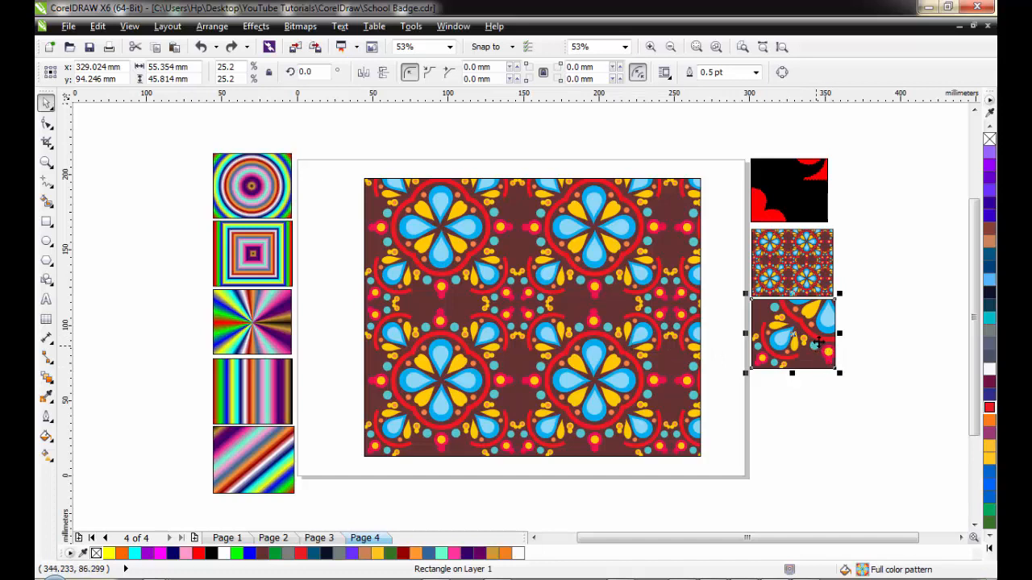
Fill the large rectangle with the bitmap pattern of pink, white and red candy hearts, with Transform fill with object enabled.
left_click(605, 330)
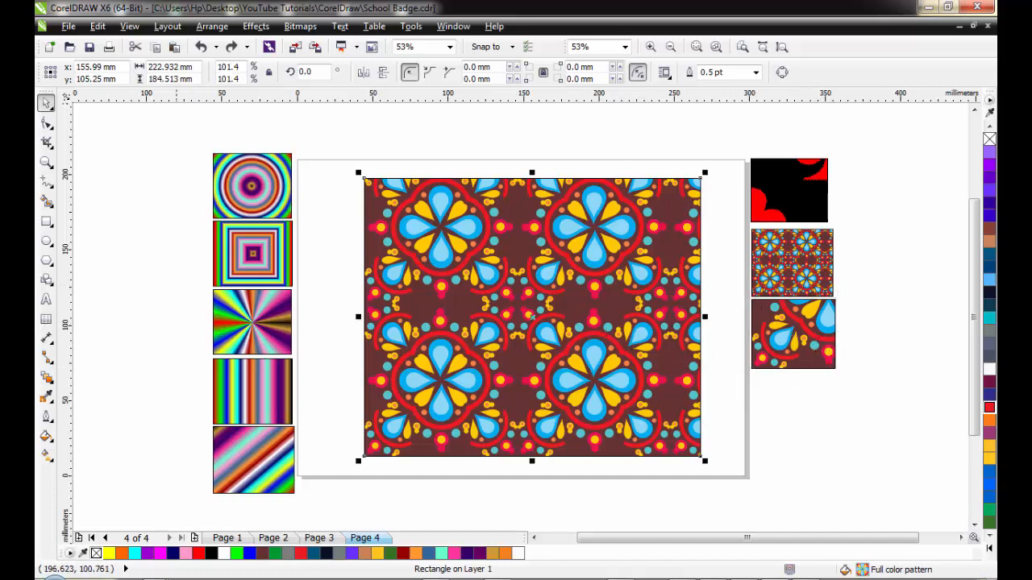
left_click(46, 436)
left_click(97, 477)
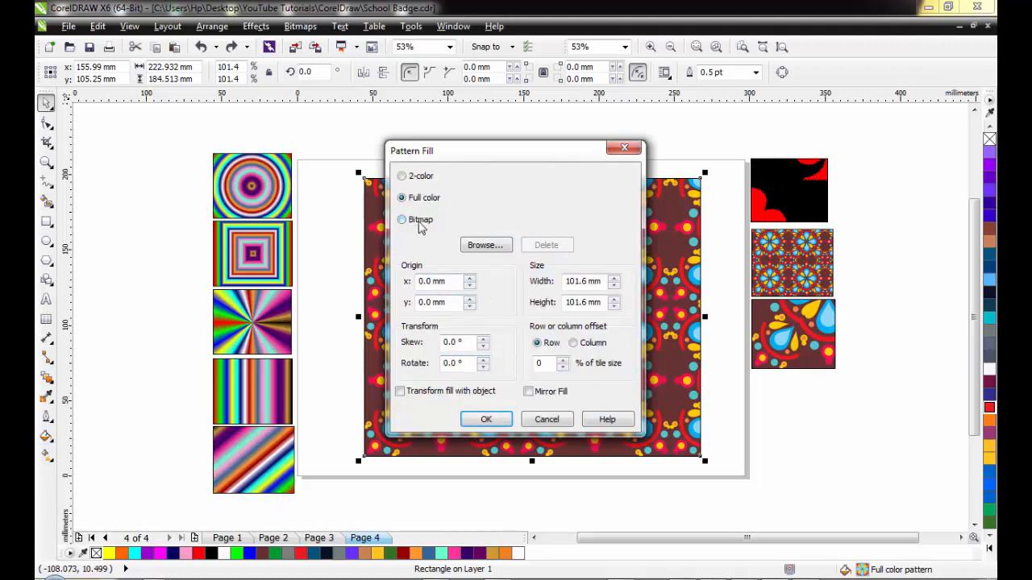
left_click(419, 227)
left_click(531, 199)
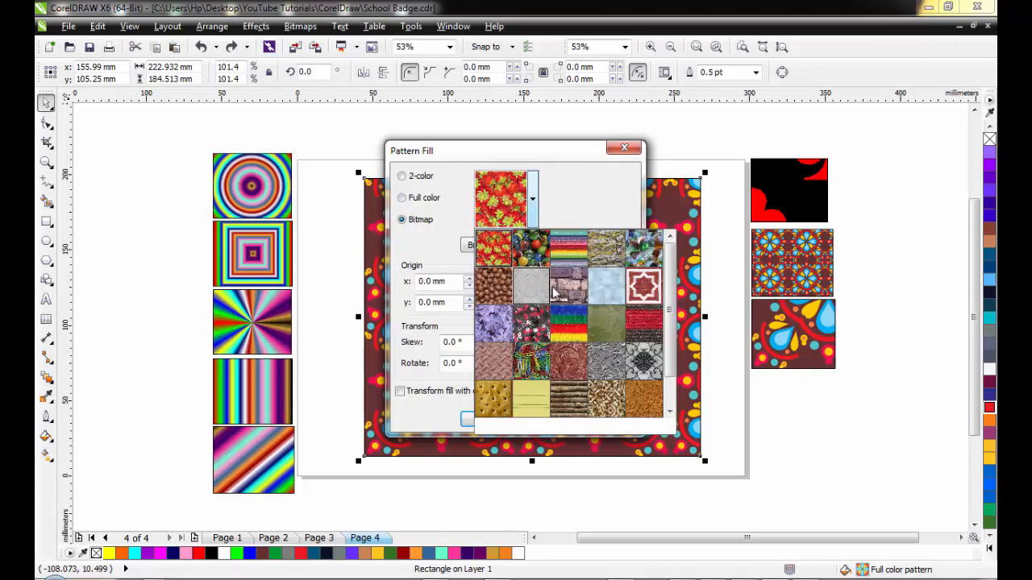
scroll(574, 340, "down", 1)
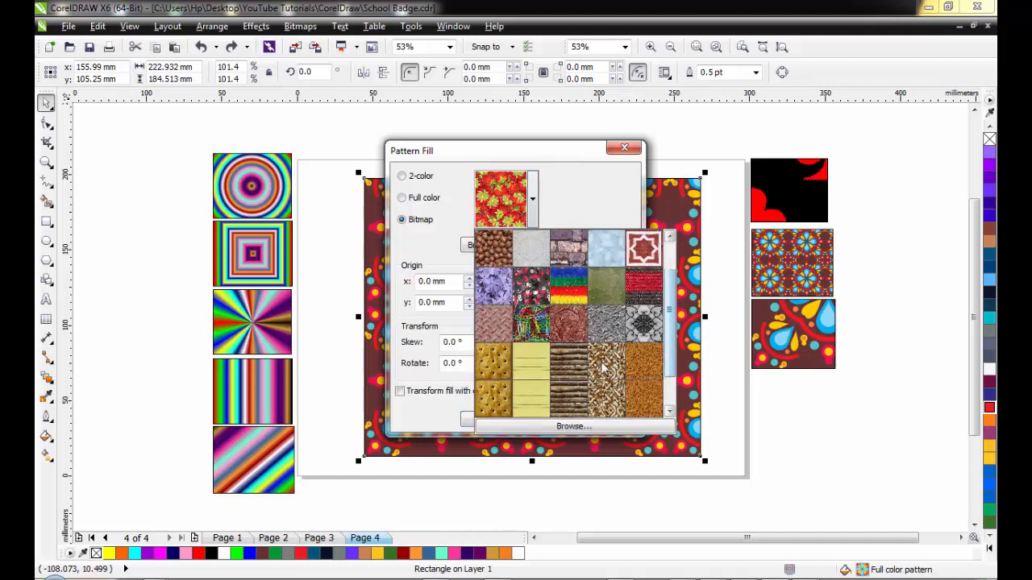
left_click(616, 401)
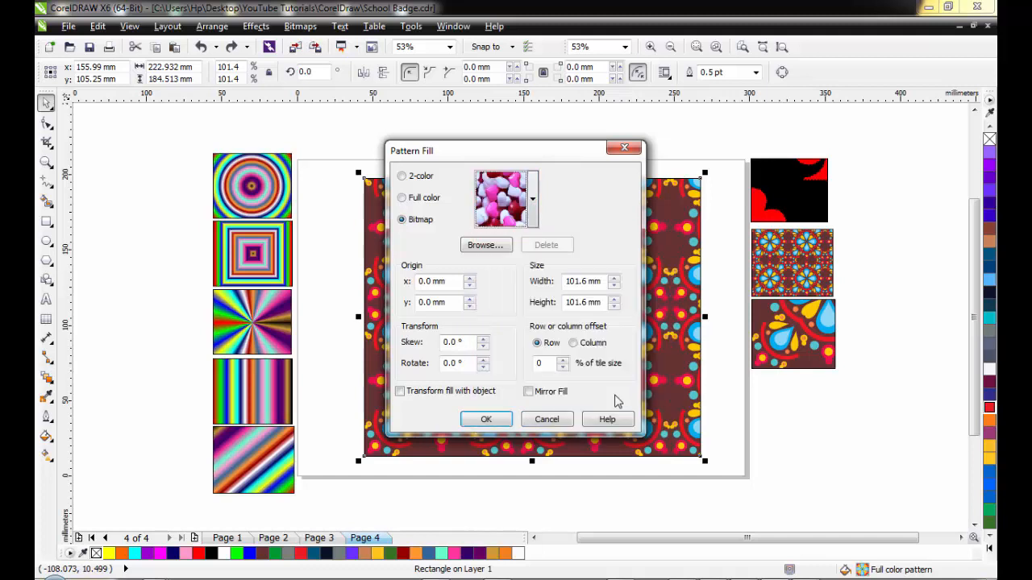
left_click(400, 391)
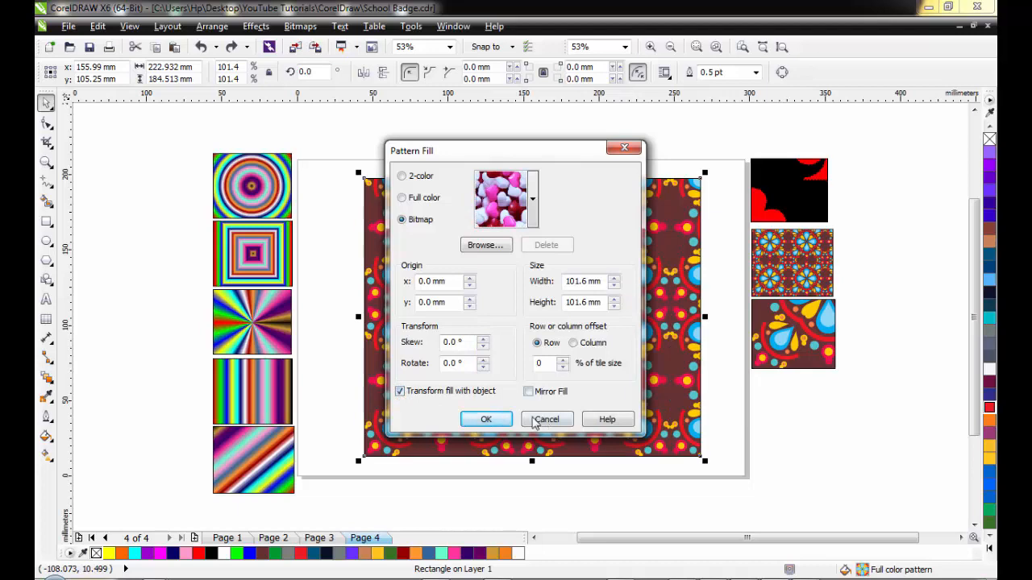
left_click(486, 419)
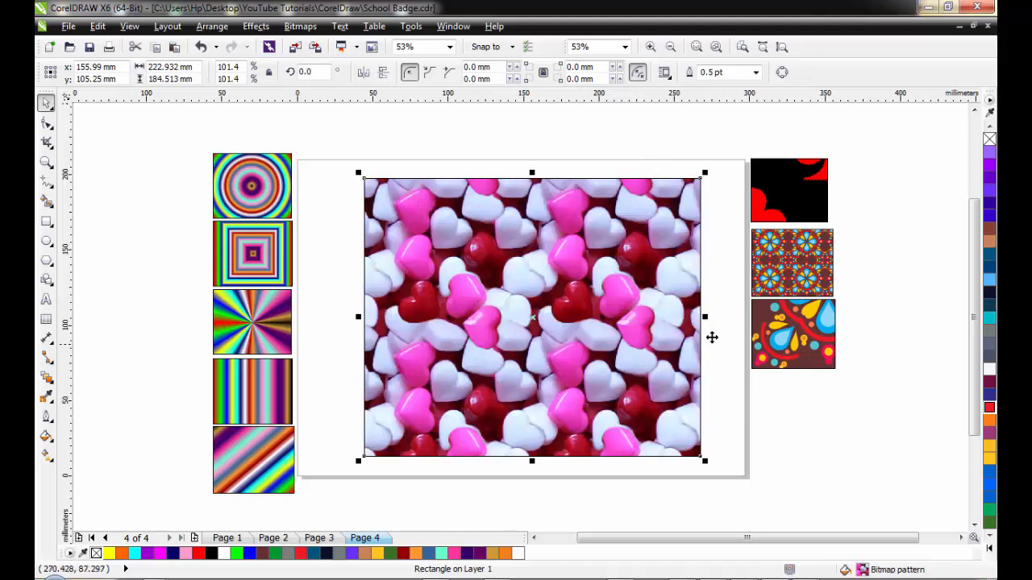
Replace the lower flower thumbnail with a copy of the large hearts-patterned rectangle, about 56 mm wide, directly below the remaining flower thumbnail.
left_click(806, 332)
key("Delete")
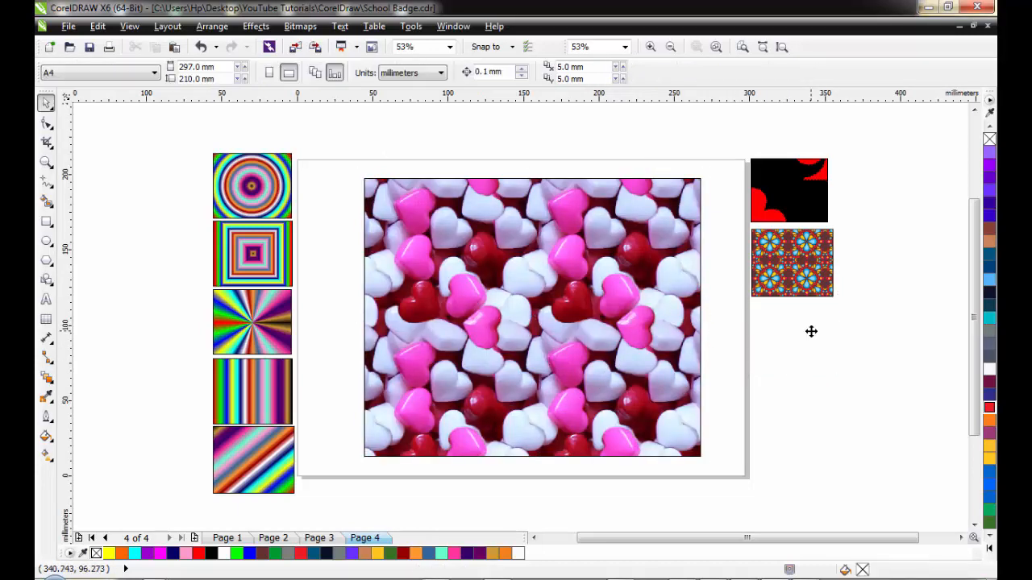
left_click(606, 252)
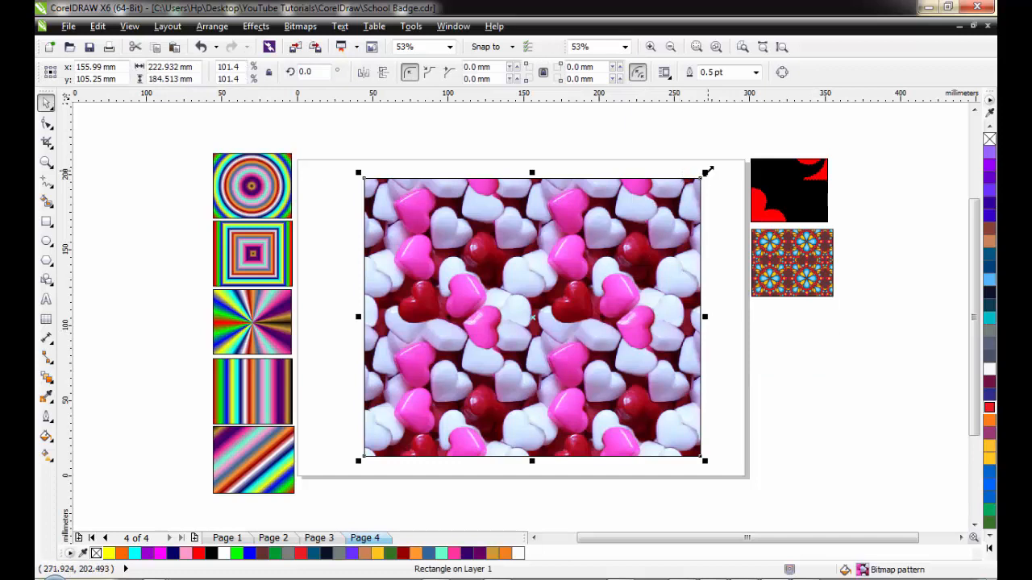
left_click_drag(700, 178, 479, 368)
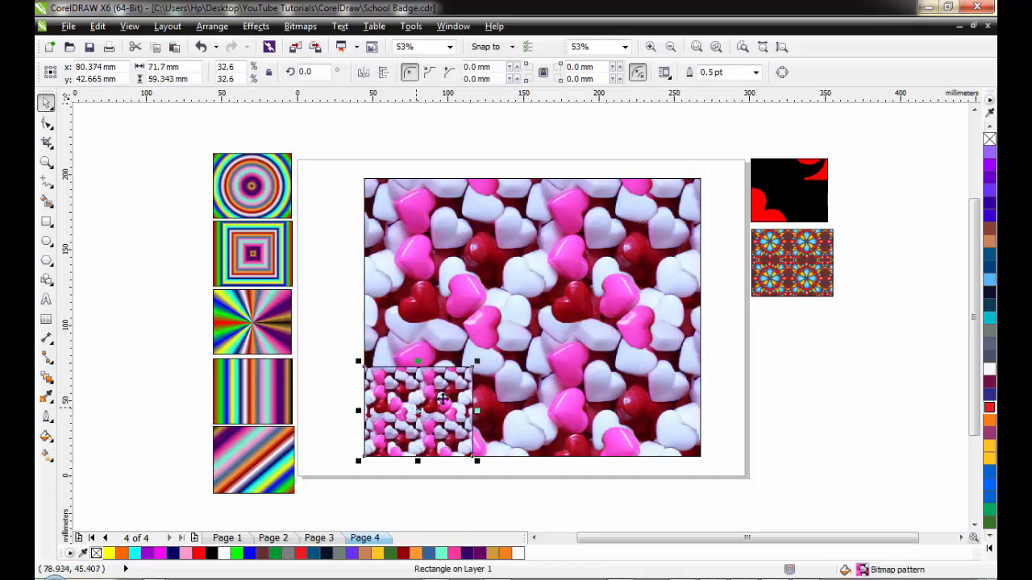
left_click_drag(418, 408, 836, 341)
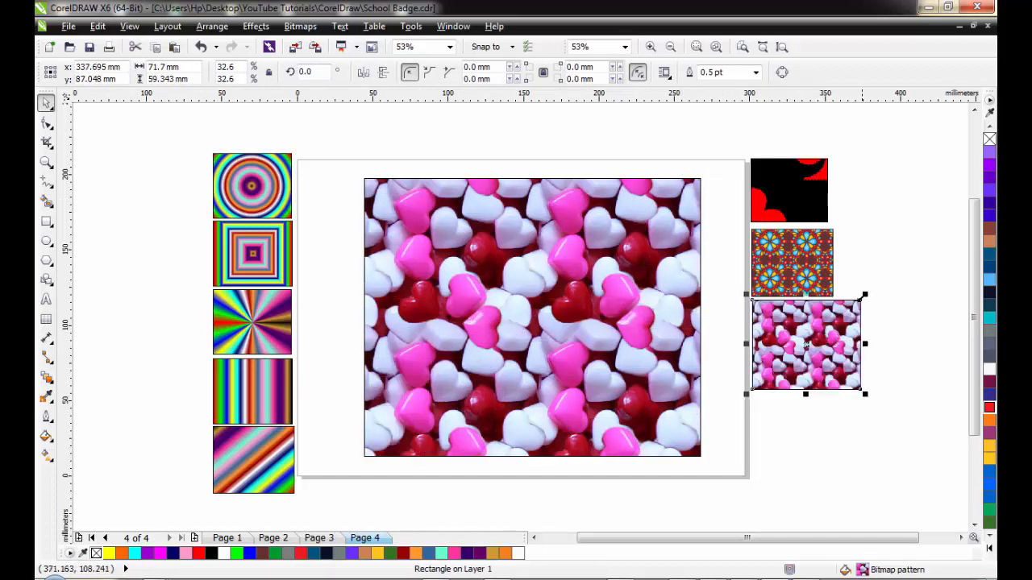
left_click_drag(858, 299, 836, 309)
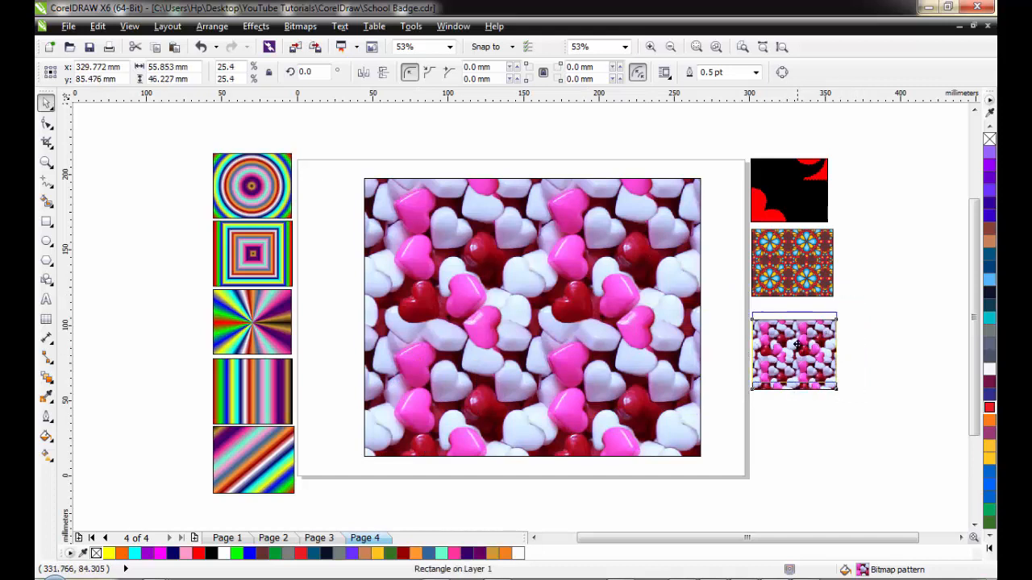
left_click(862, 278)
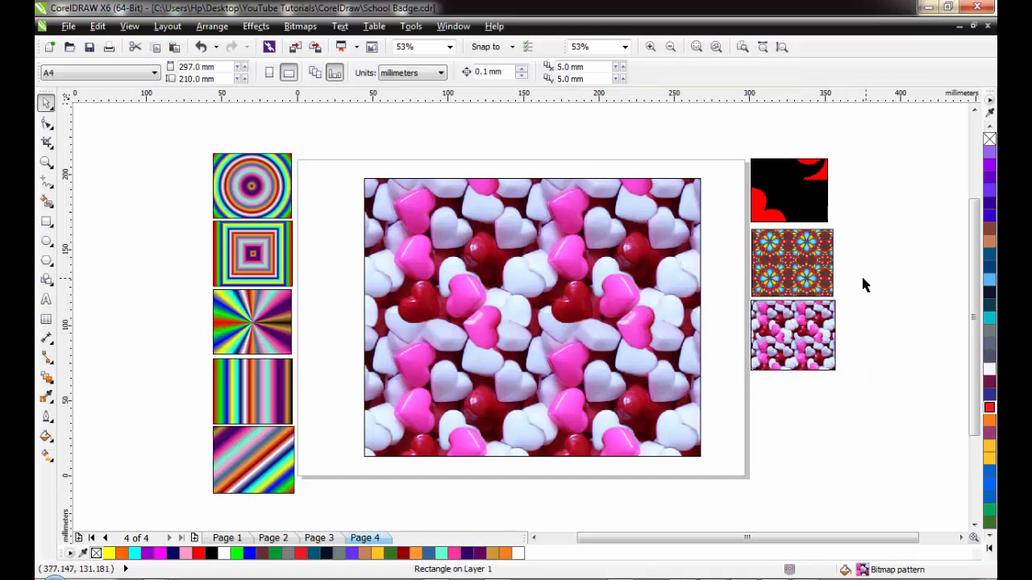
Review the 2-color, Full color and Bitmap types in Pattern Fill for the large rectangle without applying a change.
left_click(590, 368)
left_click(46, 436)
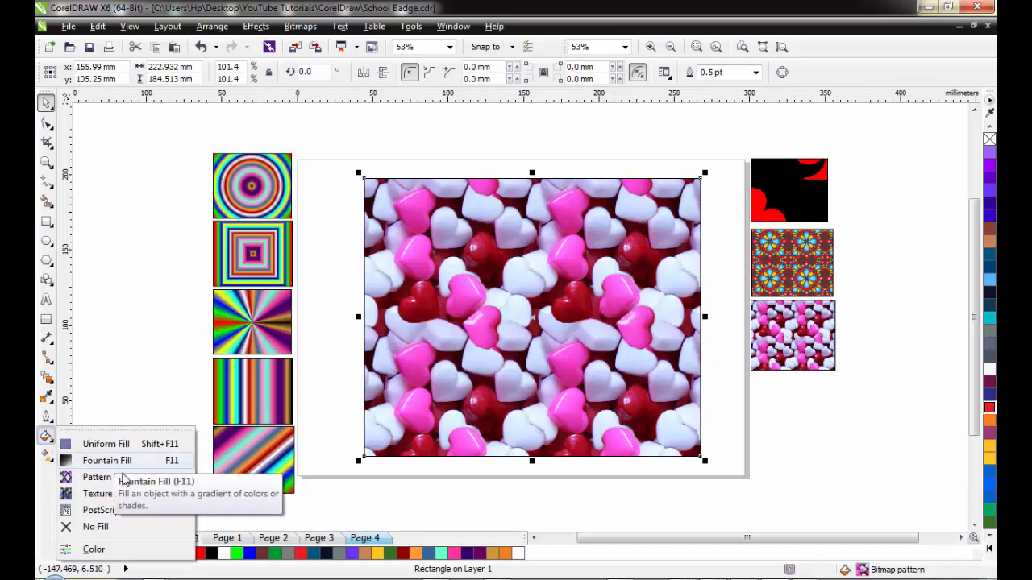
left_click(113, 478)
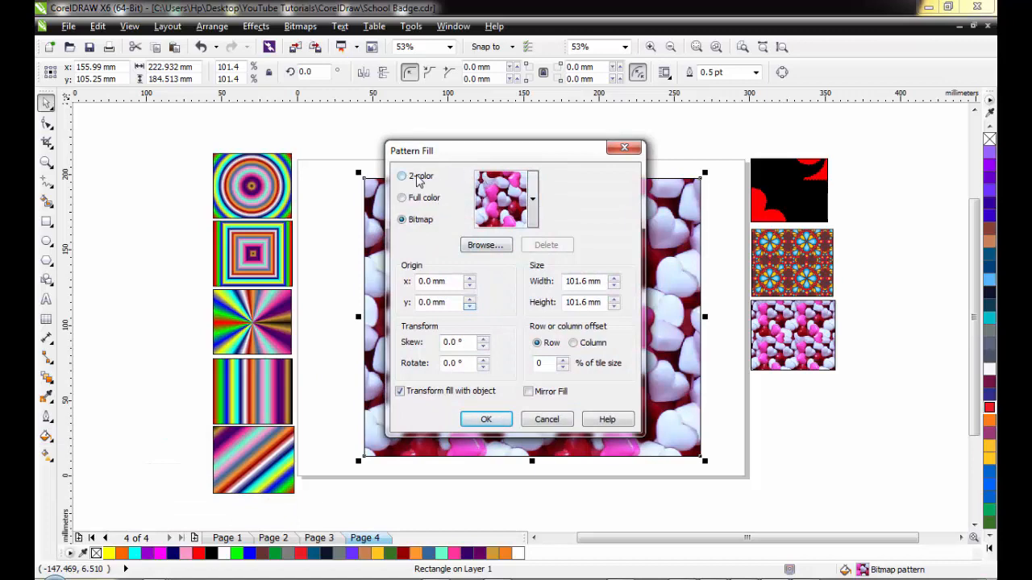
left_click(418, 181)
left_click(424, 197)
left_click(423, 221)
left_click(624, 147)
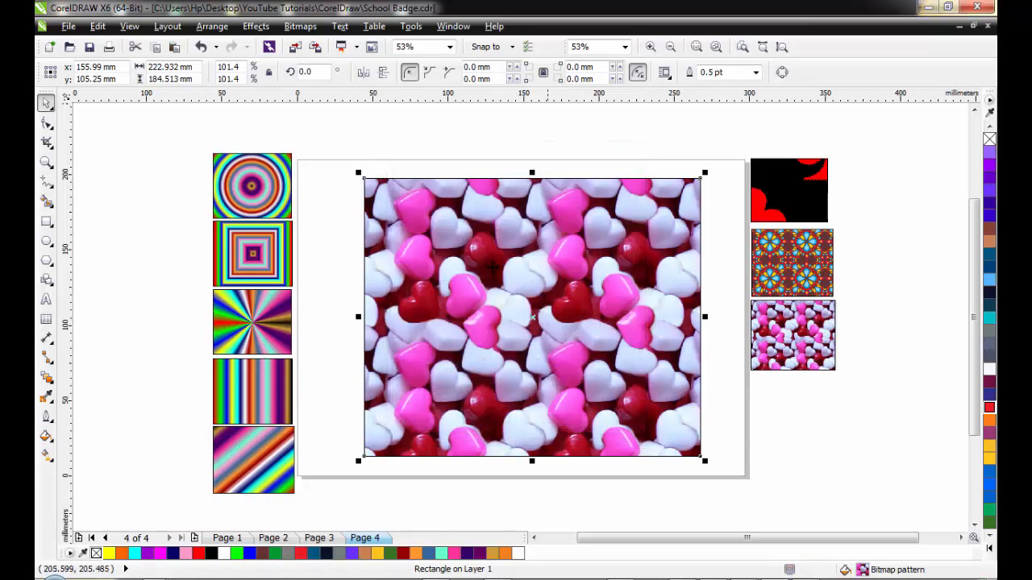
Open Texture Fill for the large rectangle and preview Samples library textures such as Air brush, Alabaster and Clouds.heavenly.
left_click(46, 436)
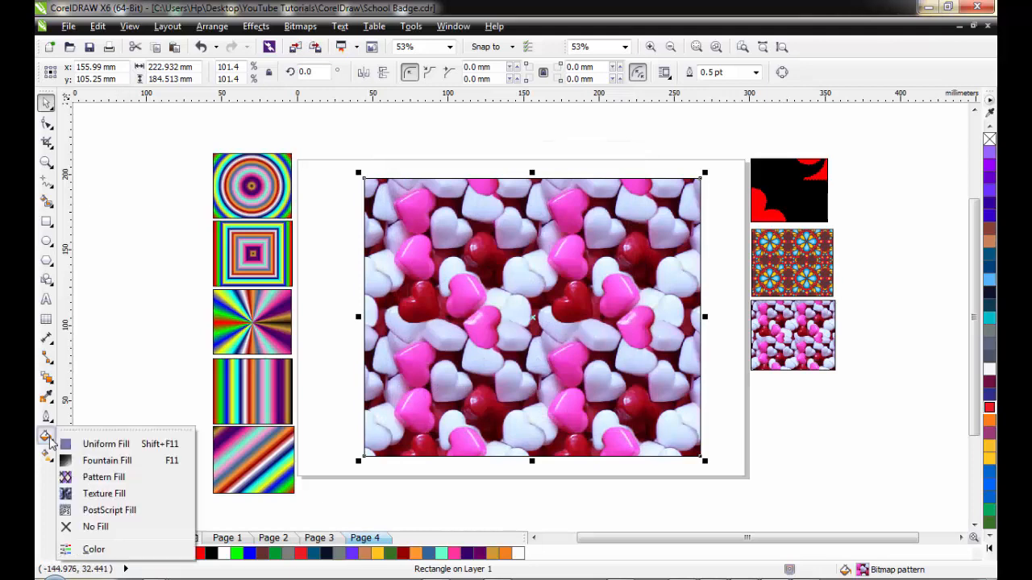
left_click(111, 494)
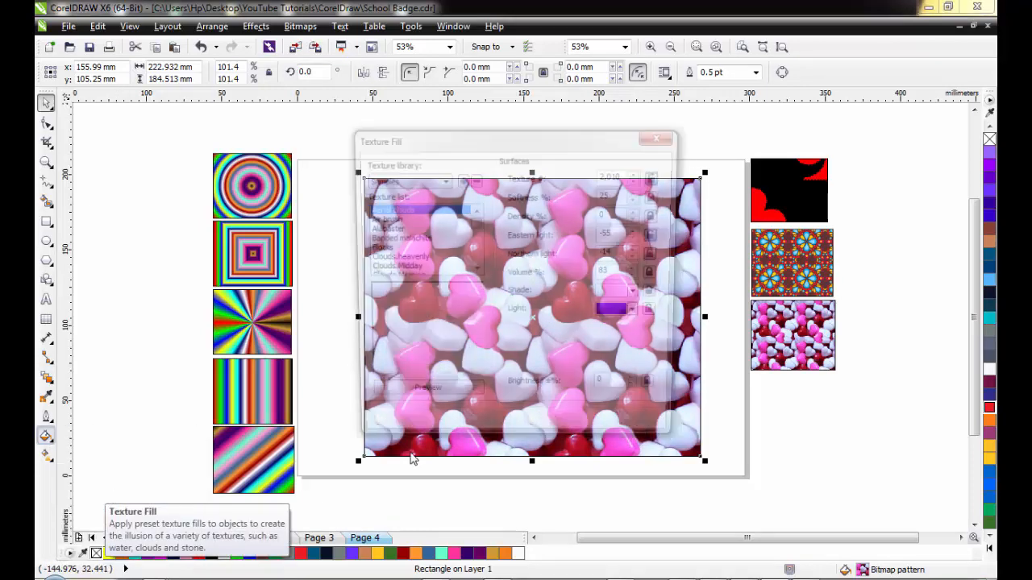
left_click_drag(440, 141, 628, 112)
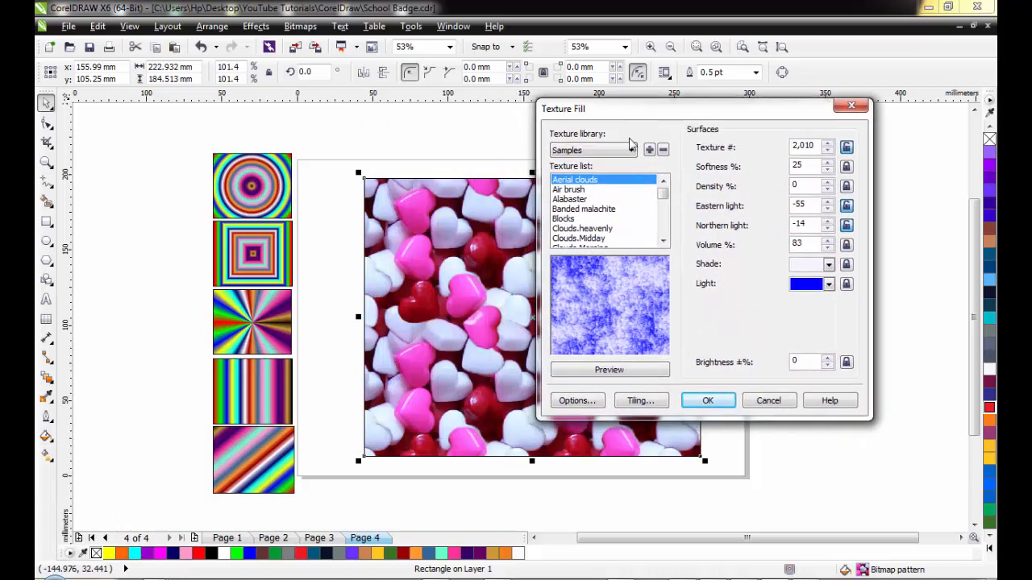
left_click(582, 190)
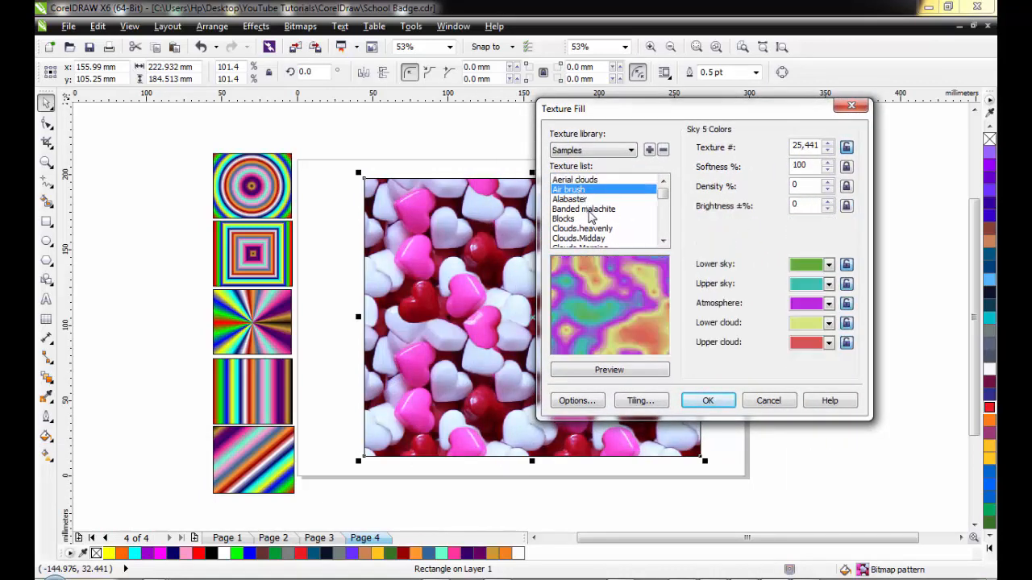
left_click(588, 209)
left_click(597, 239)
left_click(591, 209)
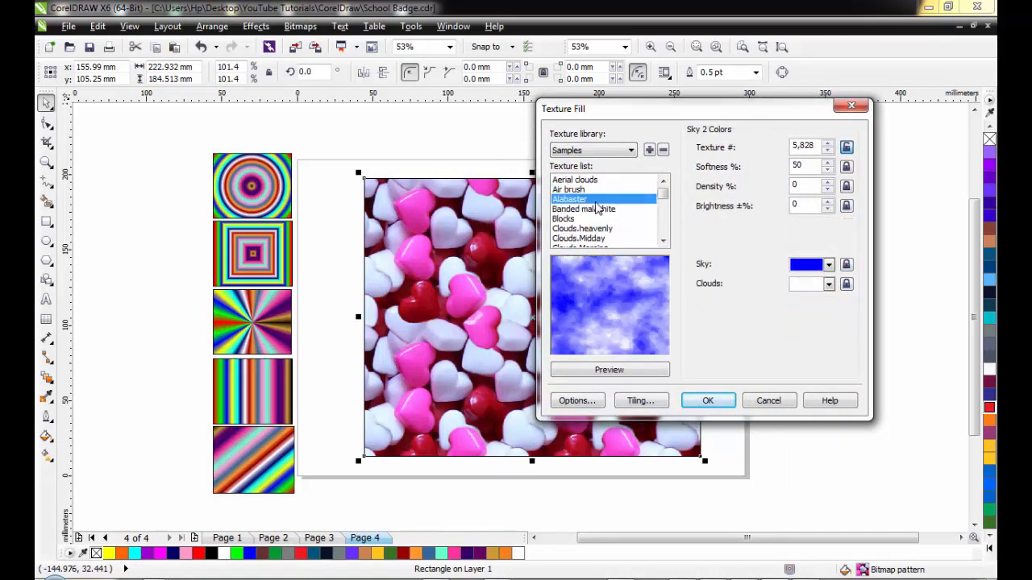
left_click(594, 219)
left_click(593, 230)
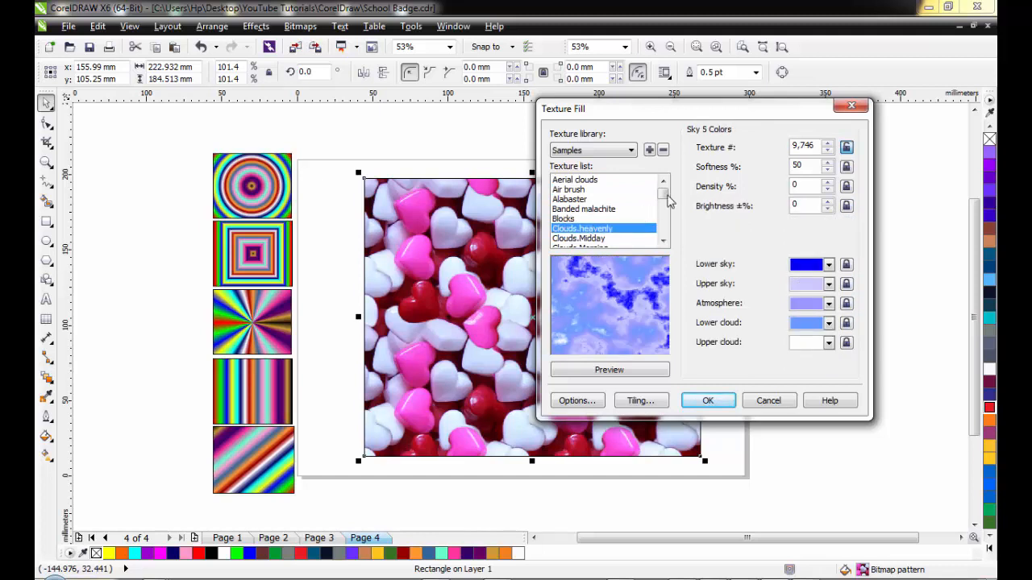
left_click_drag(663, 194, 663, 202)
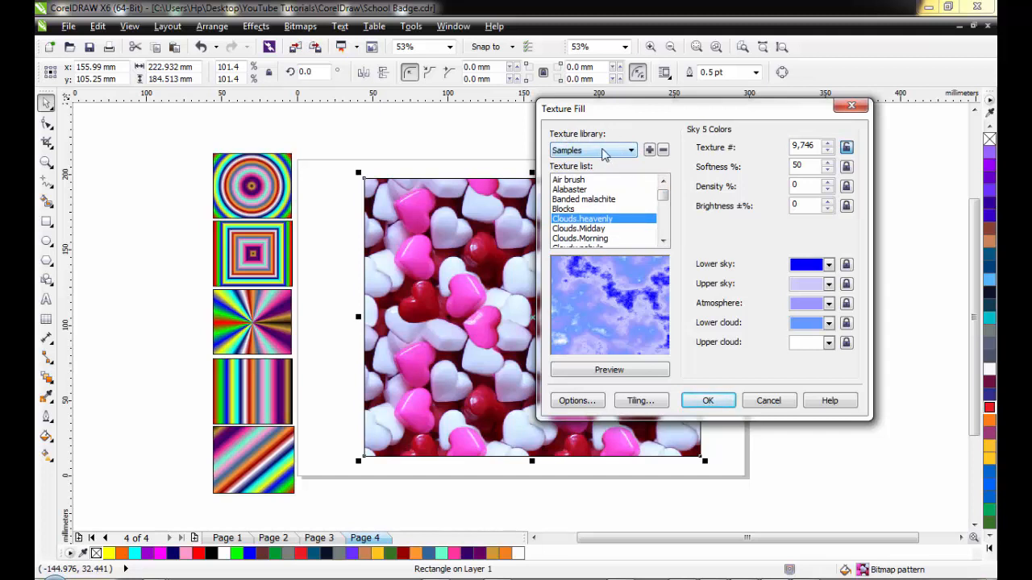
Preview the Vegetation and Words of wisdom textures near the end of the Samples texture library.
left_click(604, 153)
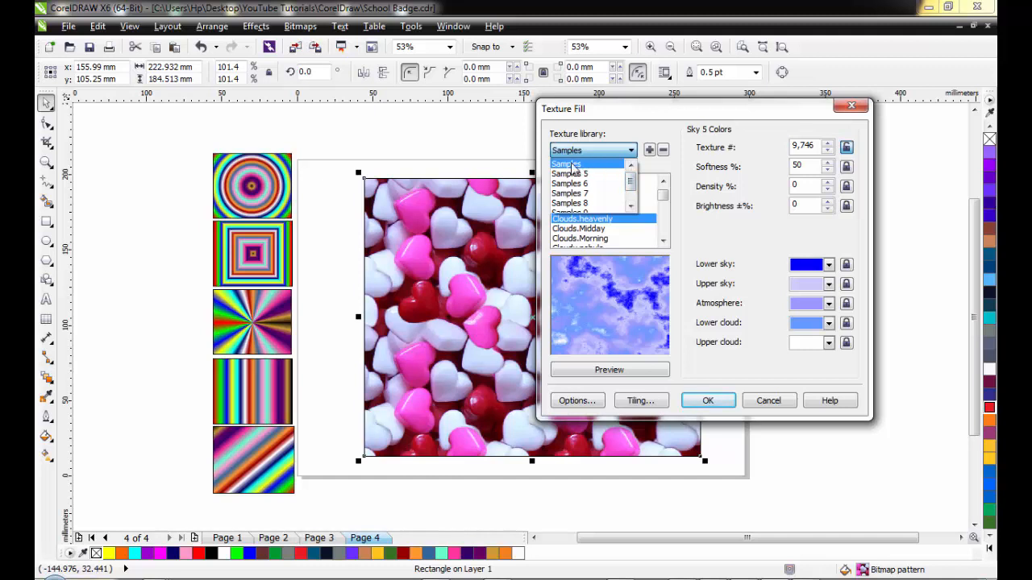
left_click(571, 165)
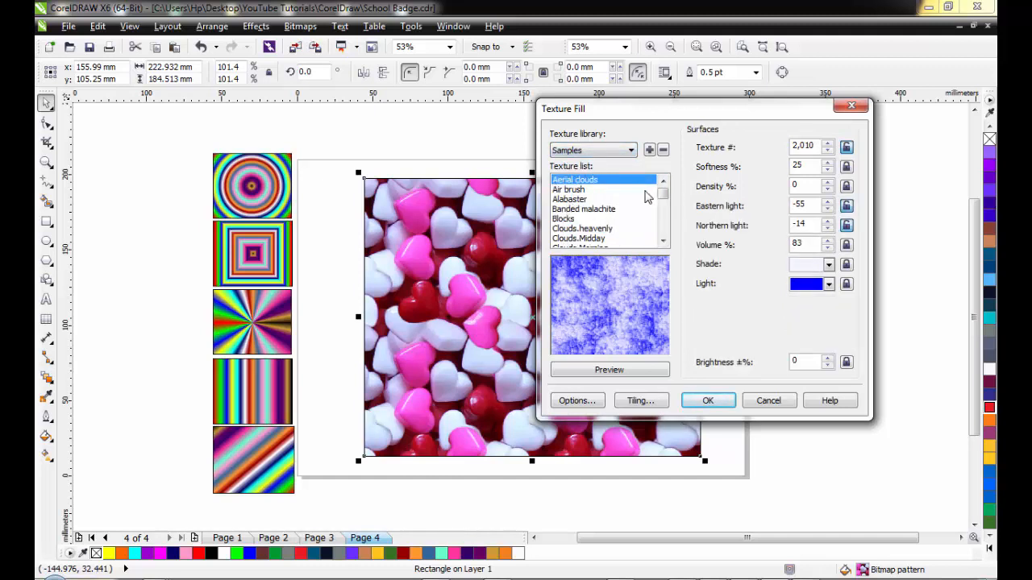
left_click_drag(662, 194, 663, 228)
left_click(601, 218)
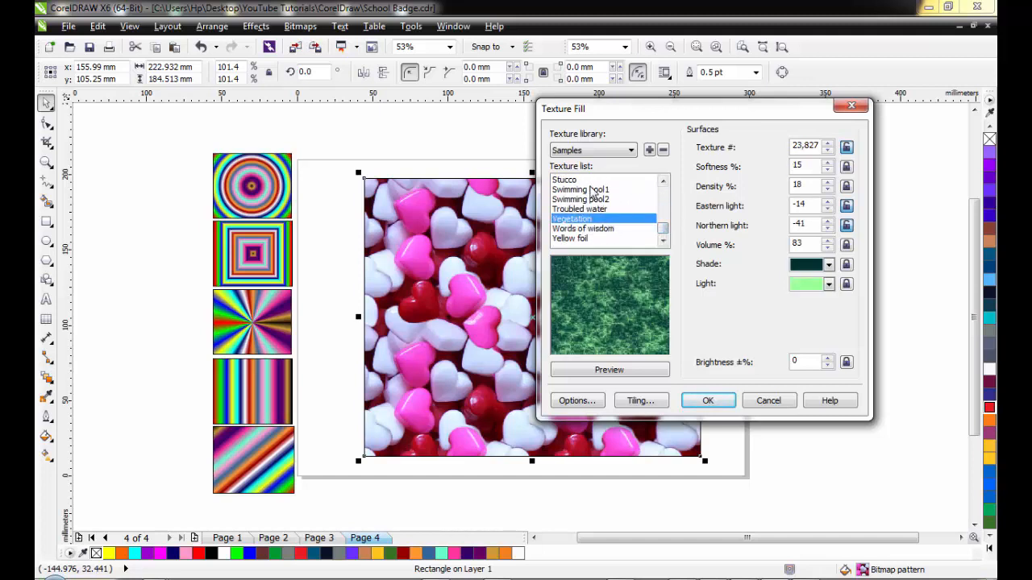
left_click(592, 191)
left_click(591, 229)
Switch to the Samples 5 texture library, preview Blocks-Rainbow, and select the Spagetti texture.
left_click(598, 153)
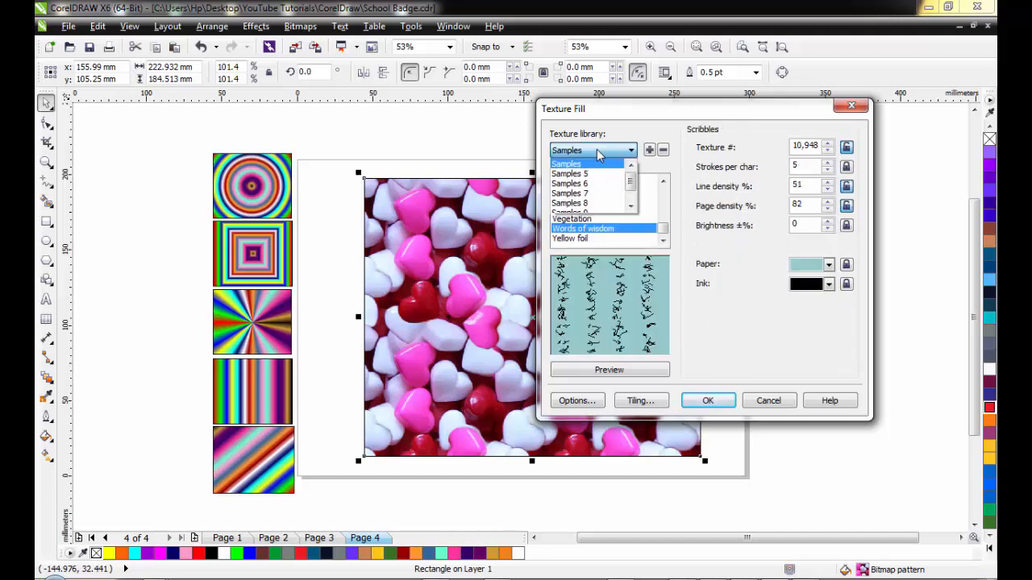
left_click_drag(632, 182, 633, 208)
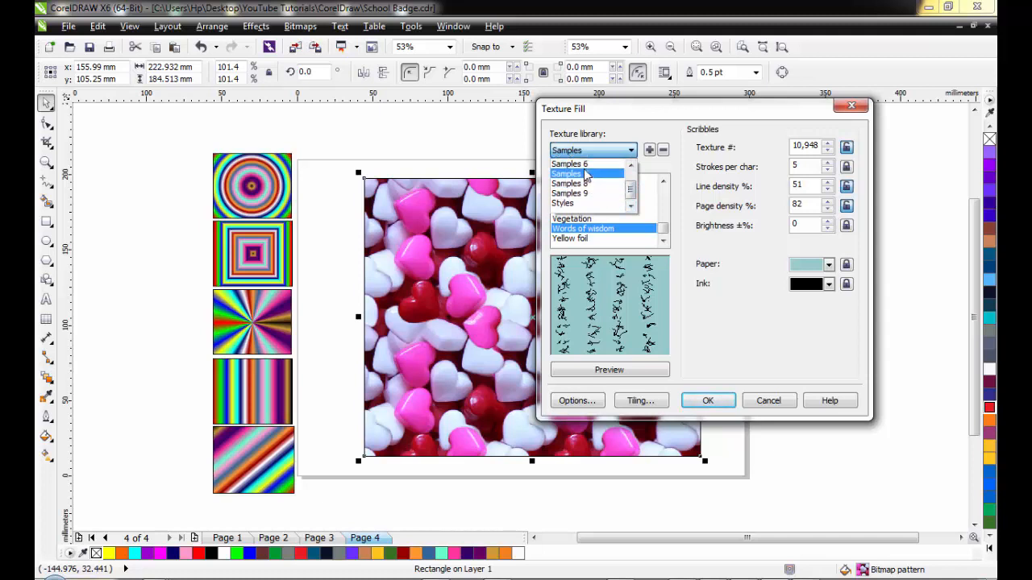
scroll(610, 204, "up", 1)
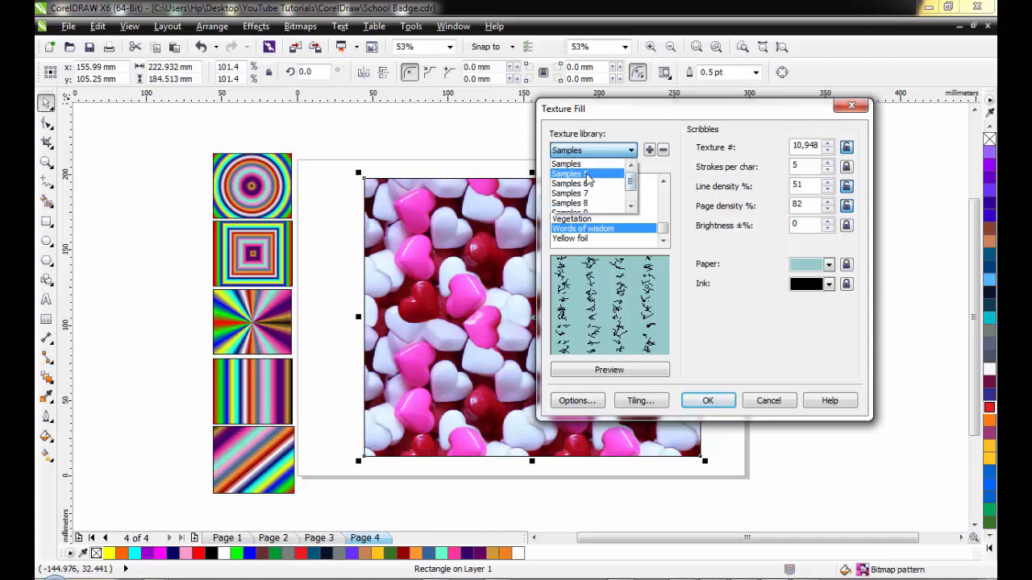
left_click(587, 174)
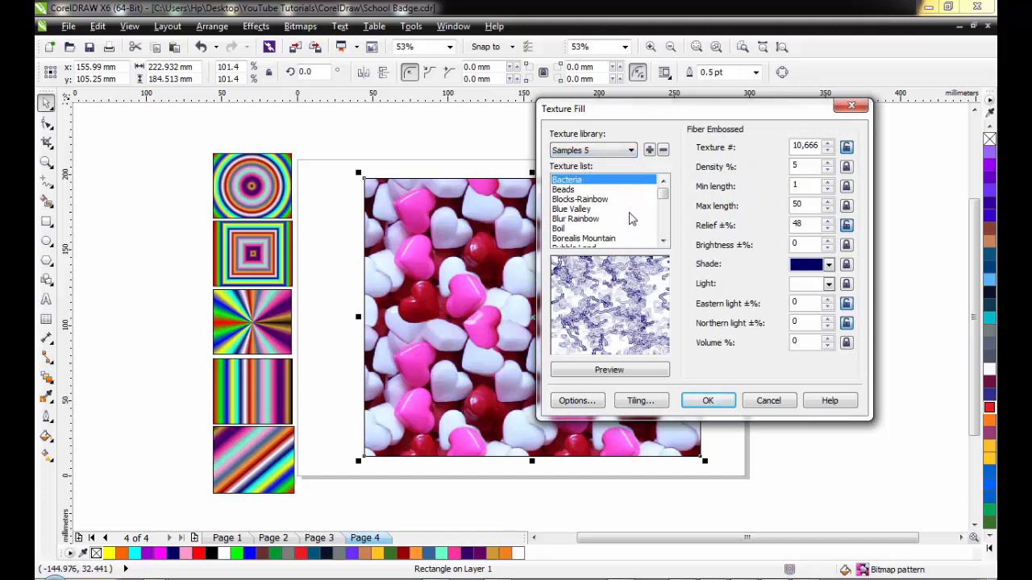
left_click(605, 199)
scroll(596, 209, "down", 6)
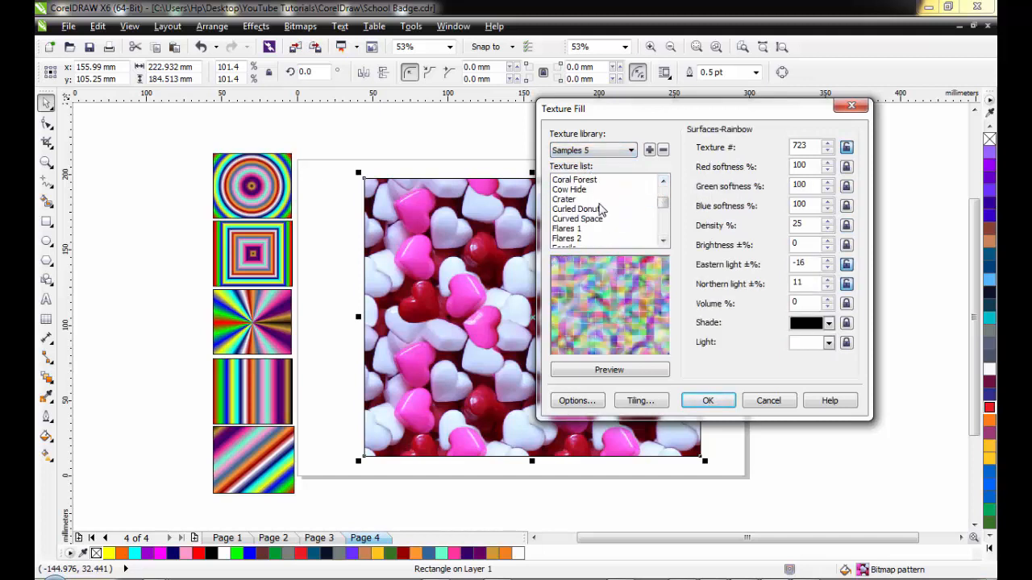
scroll(589, 213, "down", 6)
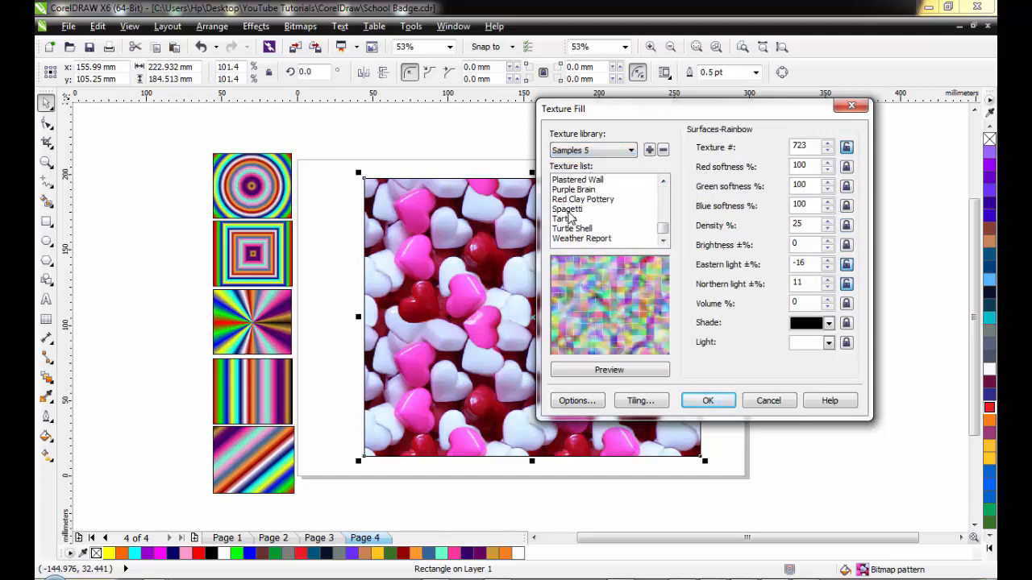
left_click(569, 210)
left_click(574, 219)
left_click(576, 210)
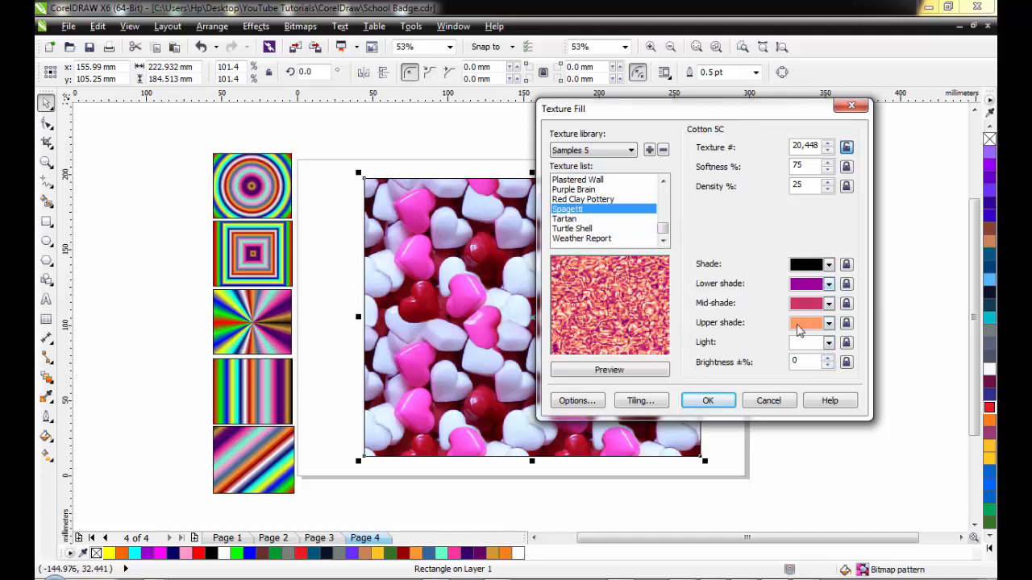
Generate several random variations of the Spagetti texture and fill the large rectangle with the last one.
left_click(600, 372)
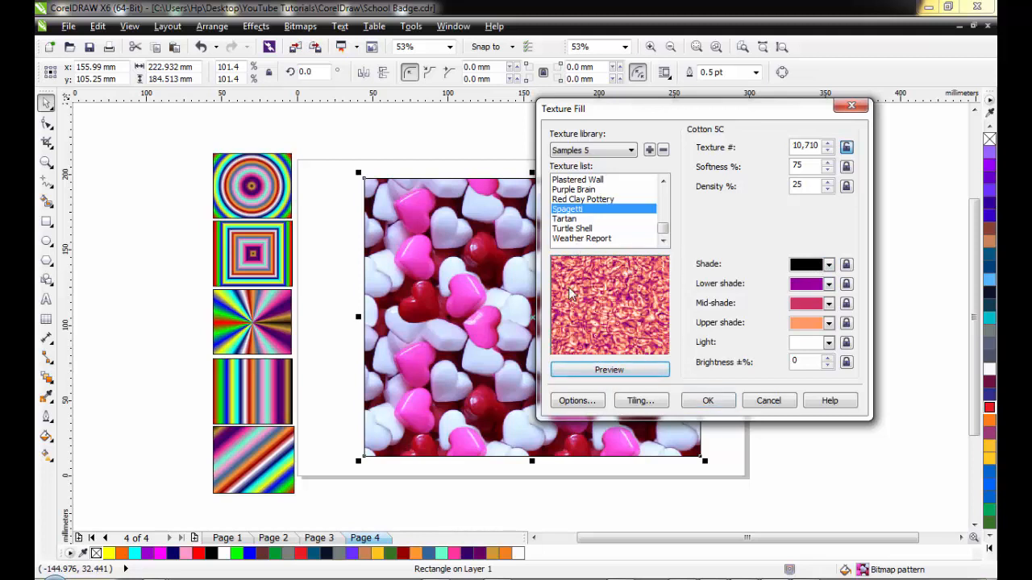
left_click(605, 369)
left_click(612, 372)
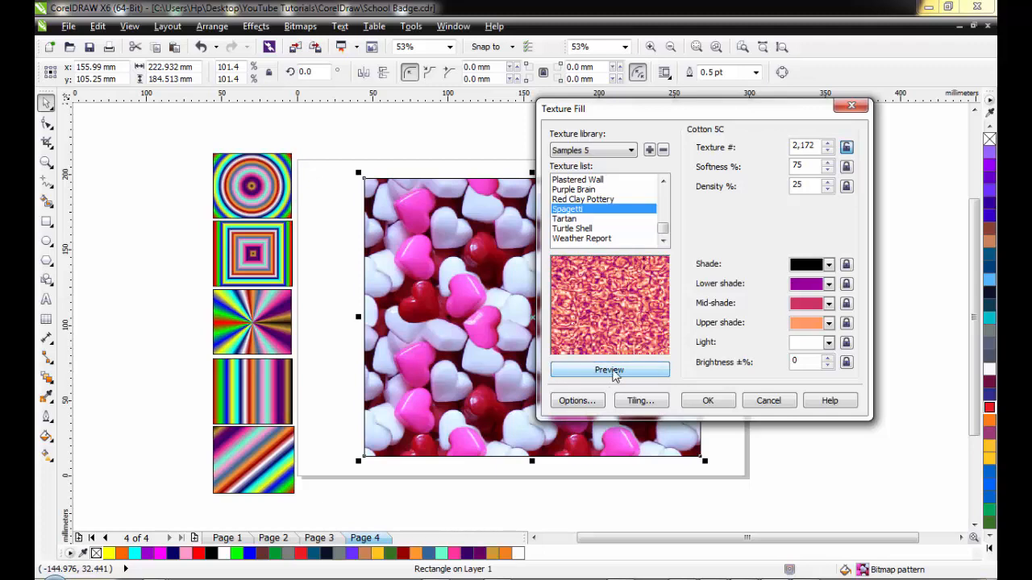
left_click(613, 372)
left_click(614, 371)
left_click(615, 371)
left_click(616, 371)
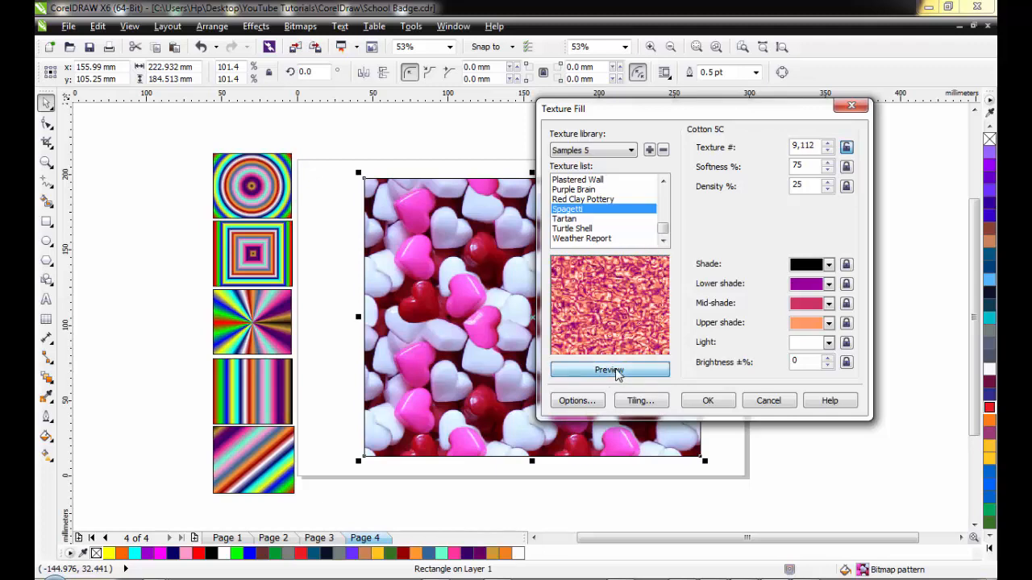
left_click(615, 369)
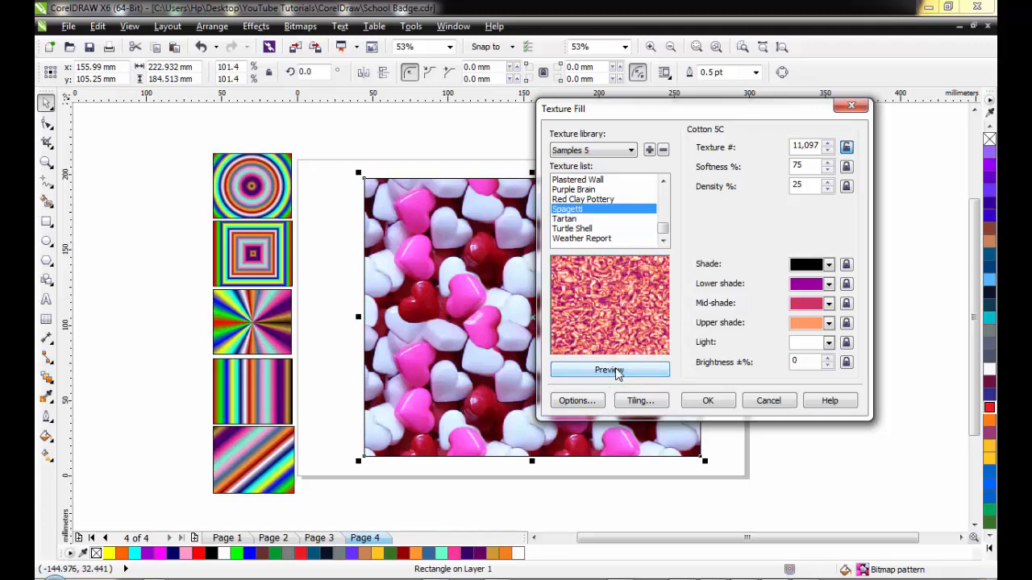
left_click(708, 402)
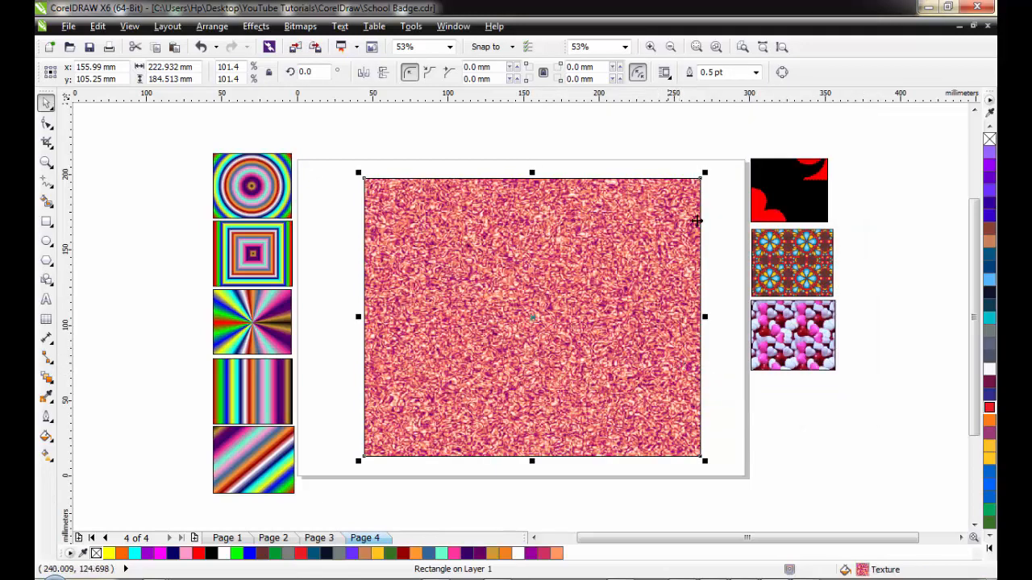
Place a reduced copy of the Spagetti-textured rectangle, about 56 mm wide, directly below the hearts thumbnail.
left_click_drag(704, 172, 484, 373)
left_click_drag(422, 403, 798, 410)
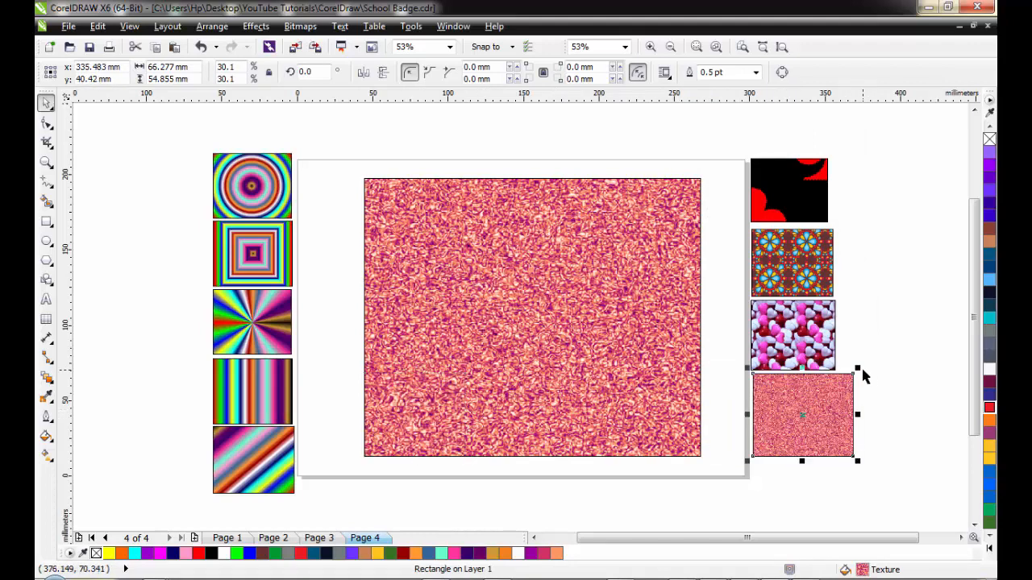
left_click_drag(862, 370, 811, 394)
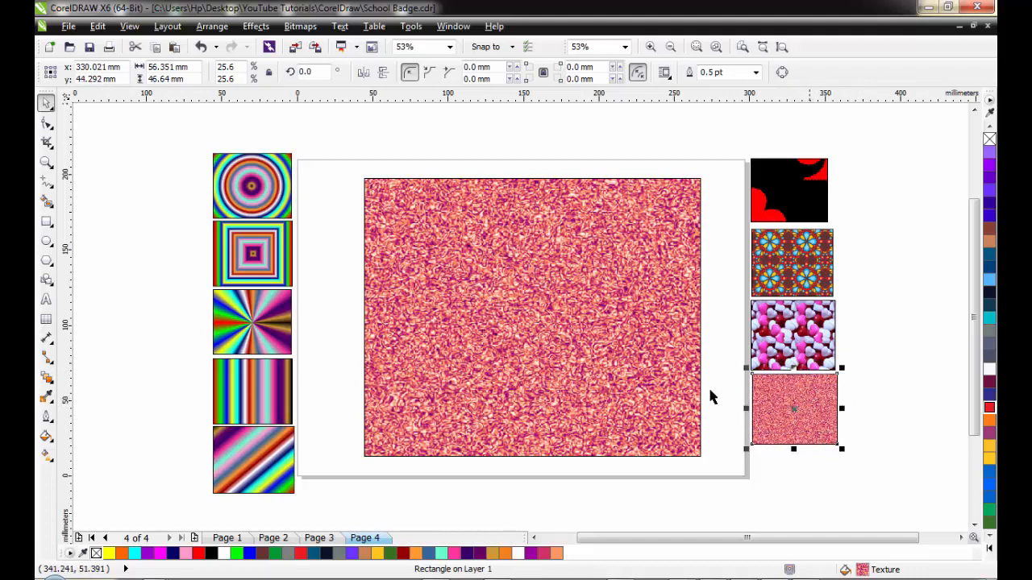
Review the large rectangle's Texture Fill settings without applying a change.
left_click(622, 368)
left_click(46, 436)
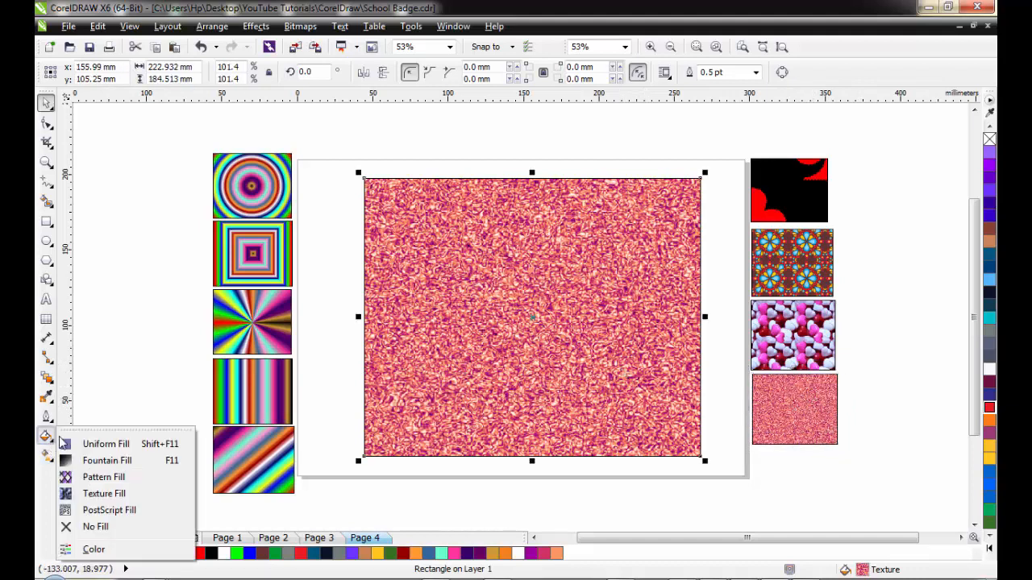
left_click(103, 493)
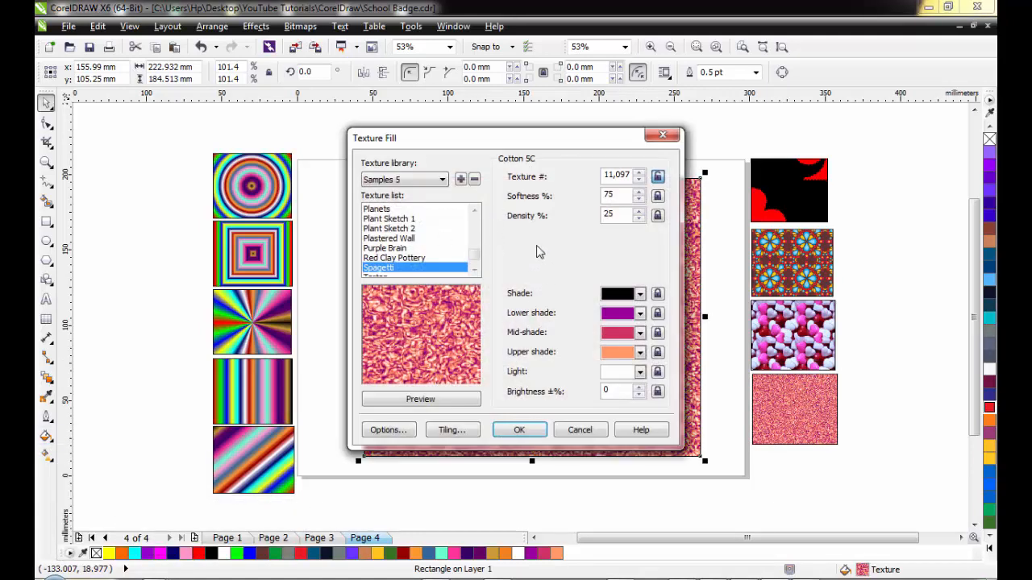
left_click(662, 135)
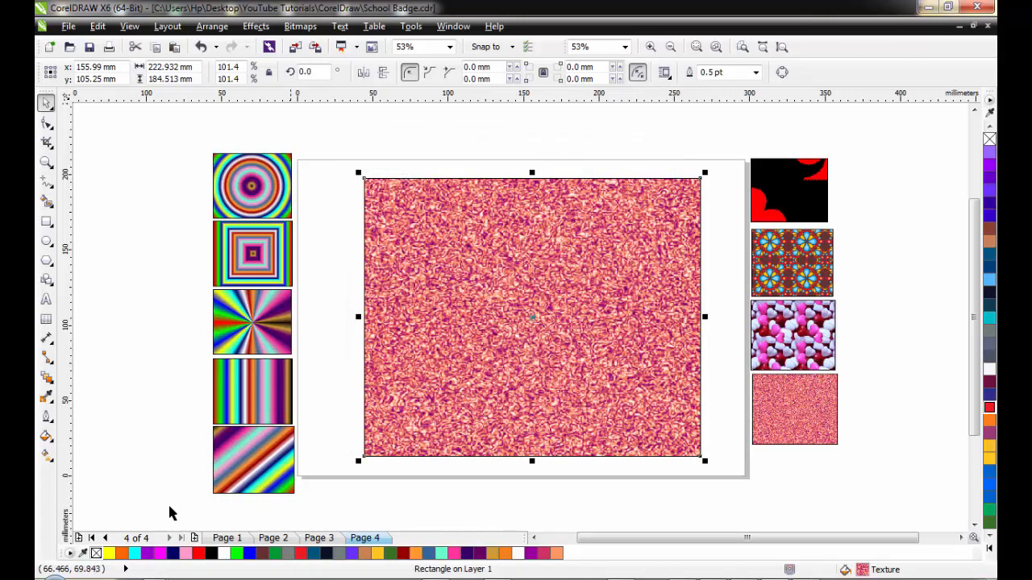
Open PostScript Fill for the large rectangle and look through the Basketweave, Bricks, Bubbles and CircleGrid textures.
left_click(49, 439)
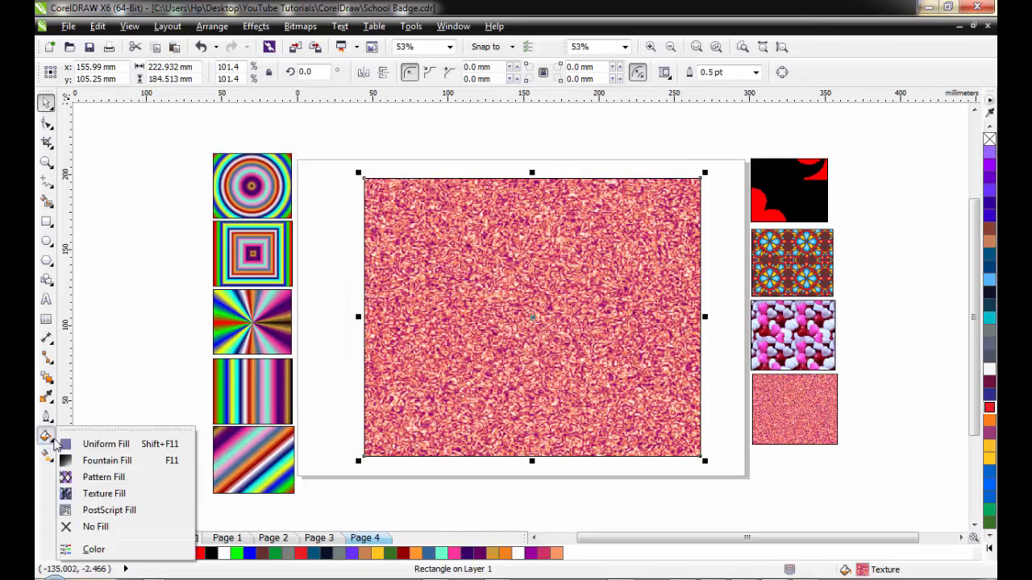
left_click(131, 513)
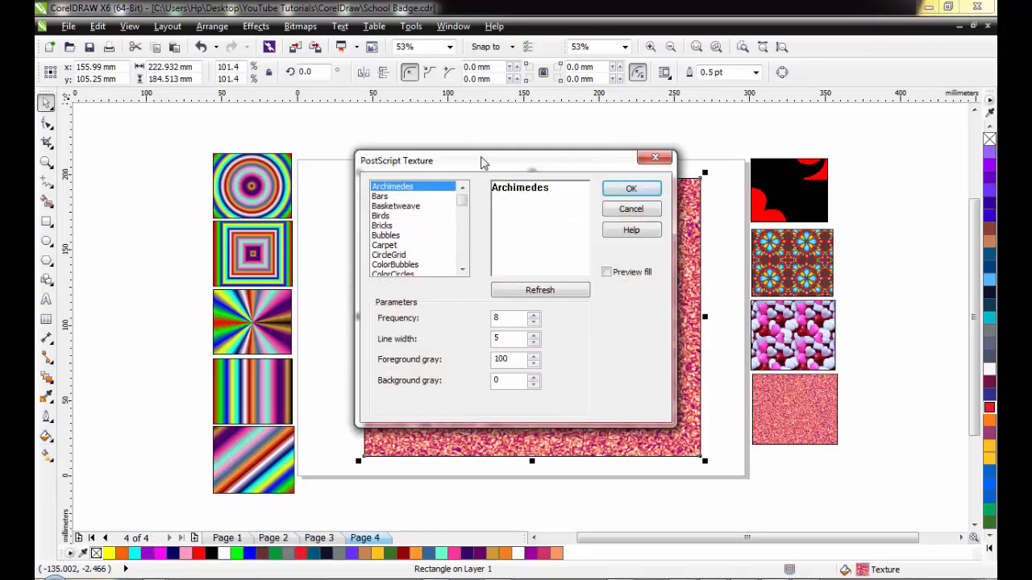
left_click_drag(482, 163, 517, 148)
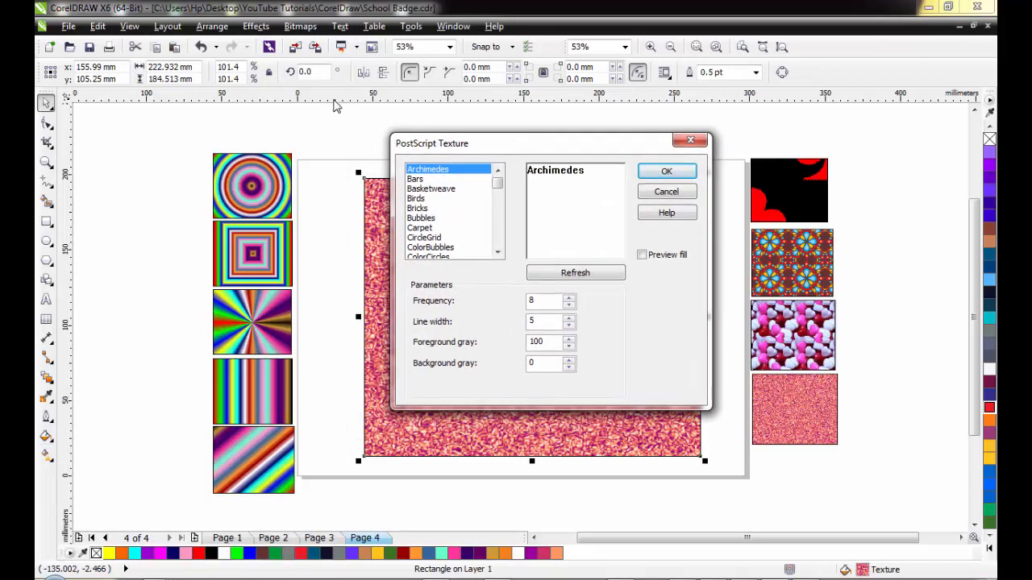
left_click(435, 189)
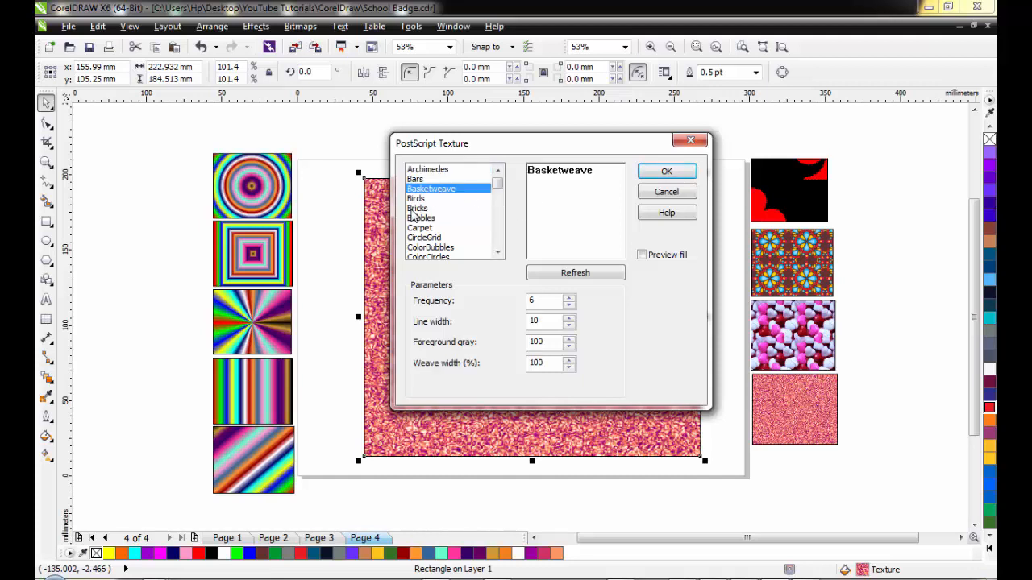
left_click(413, 209)
left_click(417, 218)
left_click(423, 238)
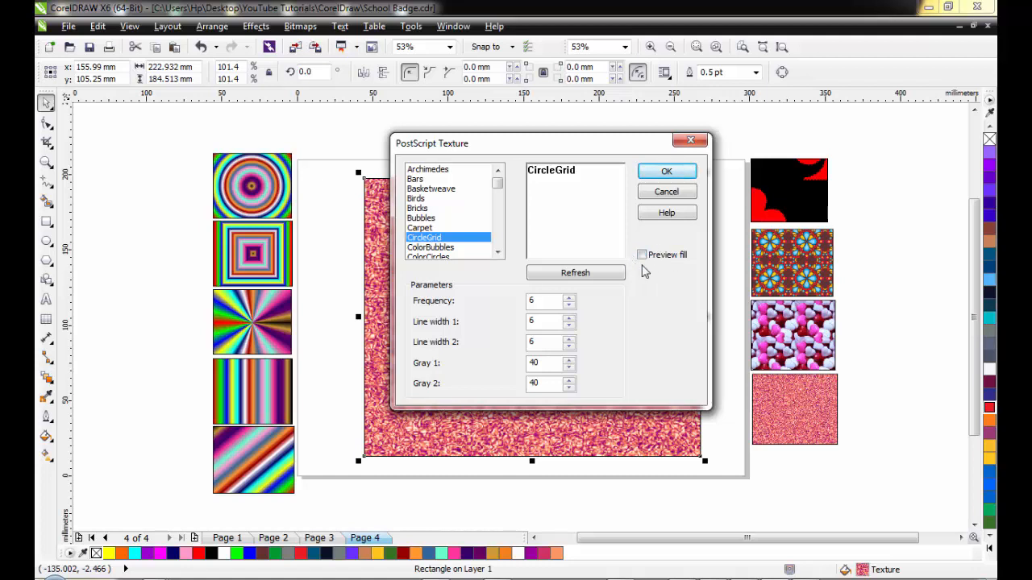
Turn on the fill preview and look through the Birds, Bricks, Carpet, CircleGrid and ColorBubbles PostScript textures.
left_click(642, 256)
left_click(415, 199)
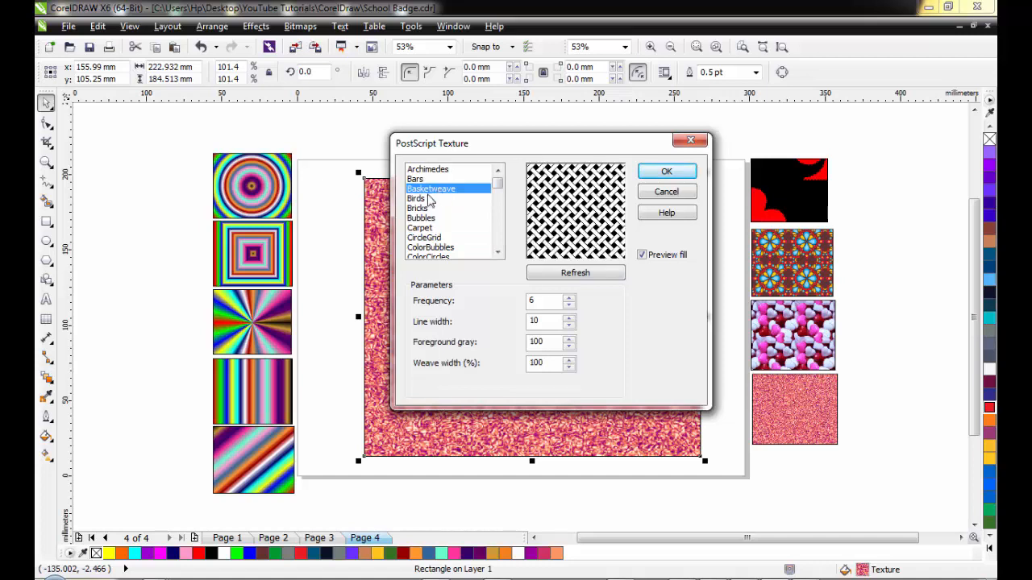
left_click(418, 208)
left_click(420, 227)
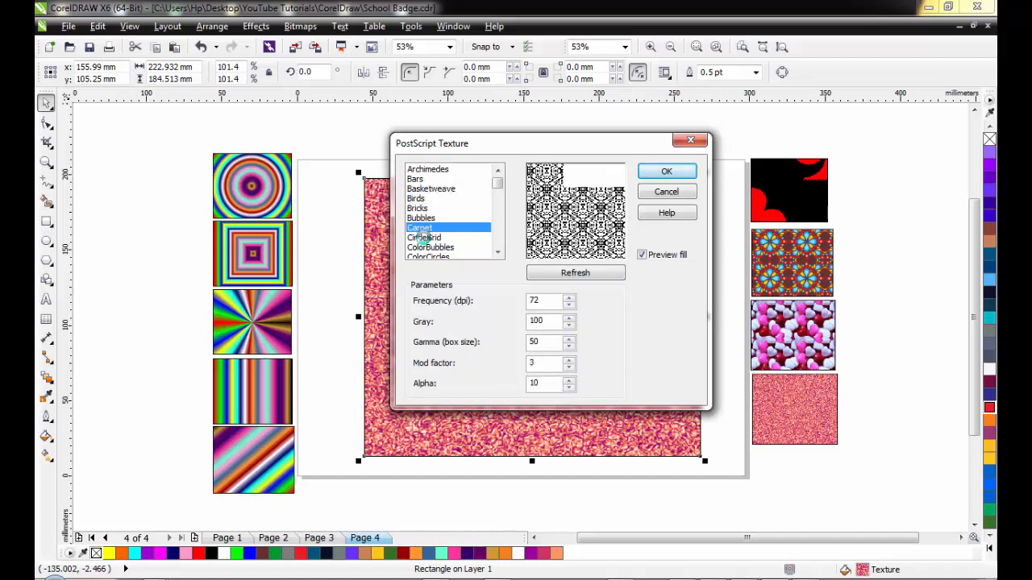
left_click(422, 237)
left_click(426, 248)
scroll(469, 248, "down", 3)
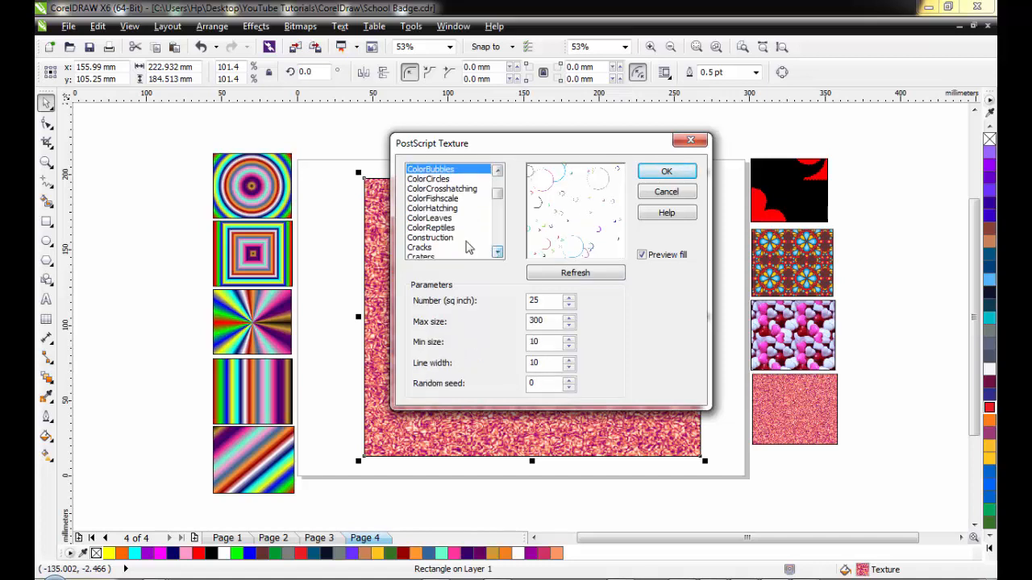
Fill the large rectangle with the ColorCircles PostScript texture using its default parameters.
left_click(439, 189)
left_click(439, 179)
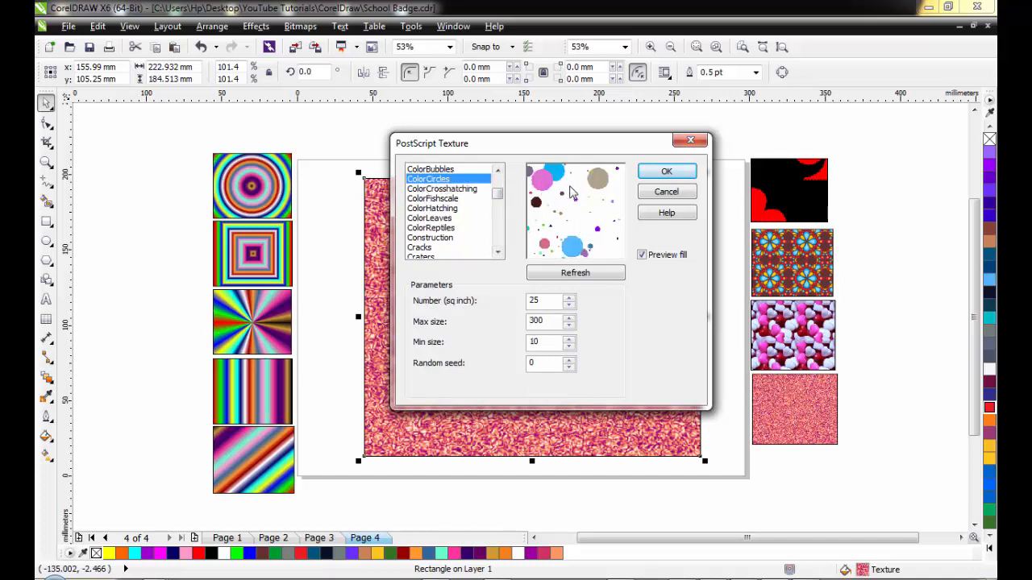
left_click(666, 172)
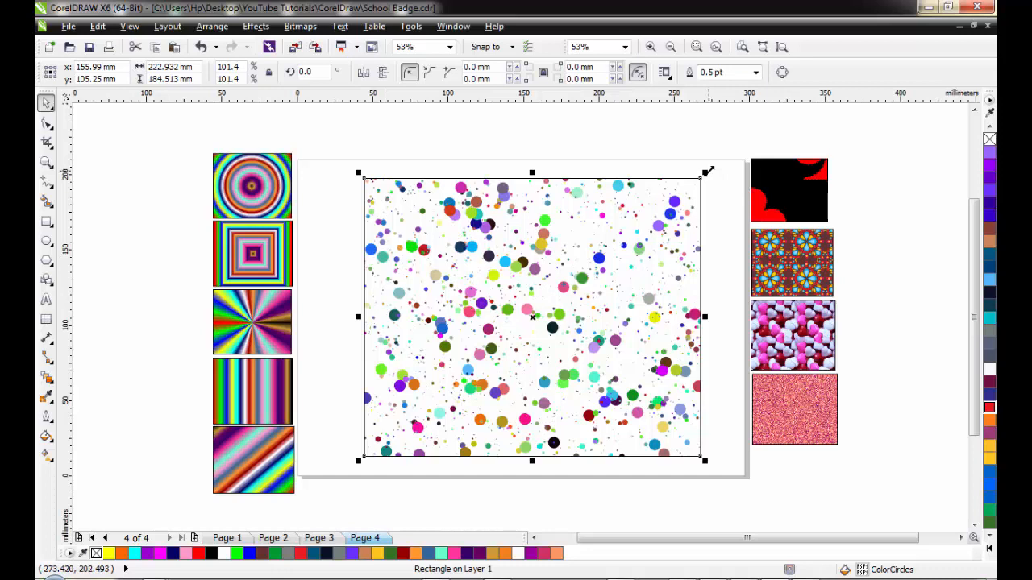
Place a reduced copy of the ColorCircles rectangle directly below the Spagetti thumbnail, matching the other thumbnails in size.
left_click_drag(707, 172, 500, 360)
right_click(500, 360)
left_click_drag(418, 407, 799, 411)
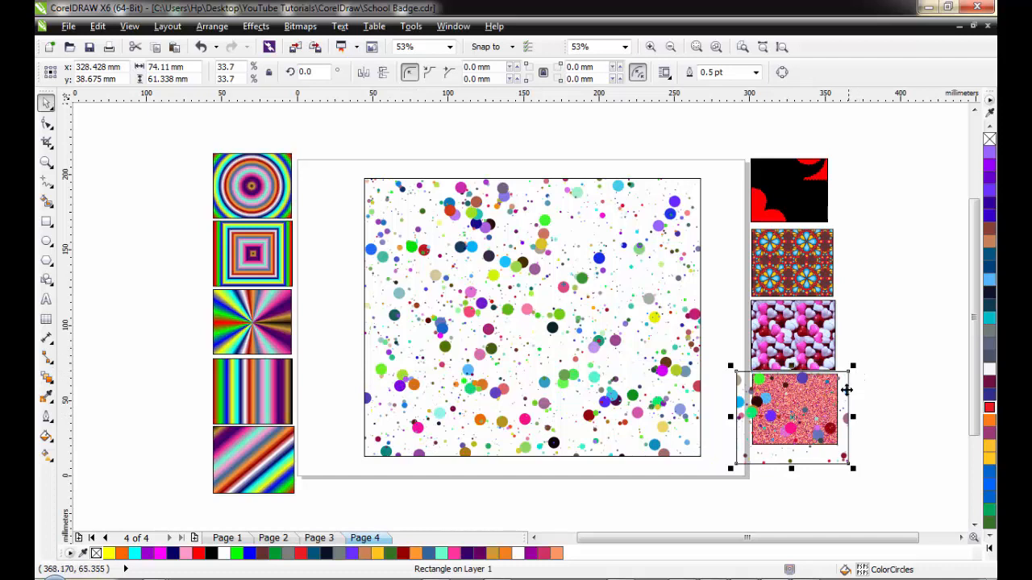
left_click_drag(833, 450, 841, 495)
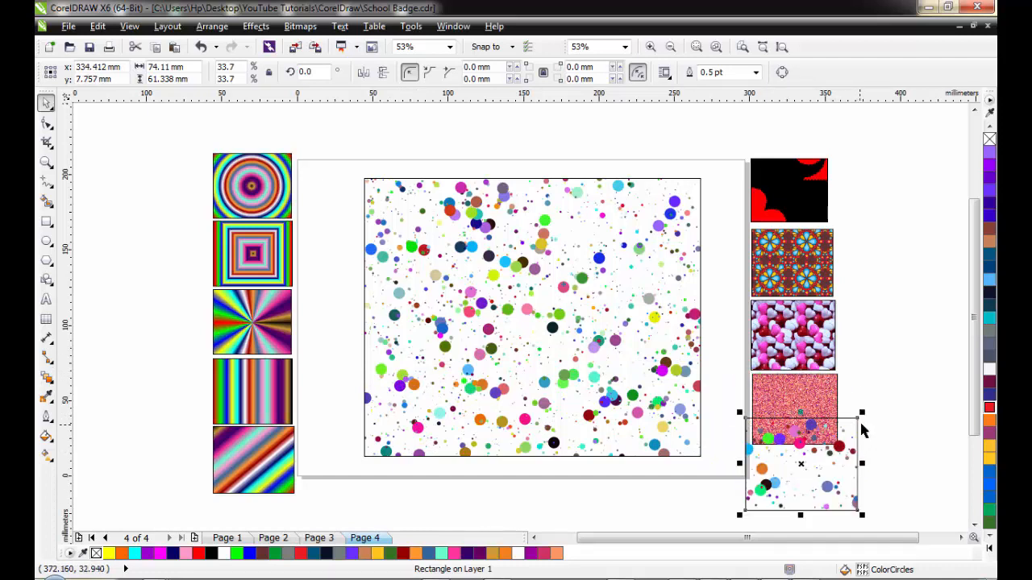
left_click_drag(863, 413, 806, 469)
left_click(866, 362)
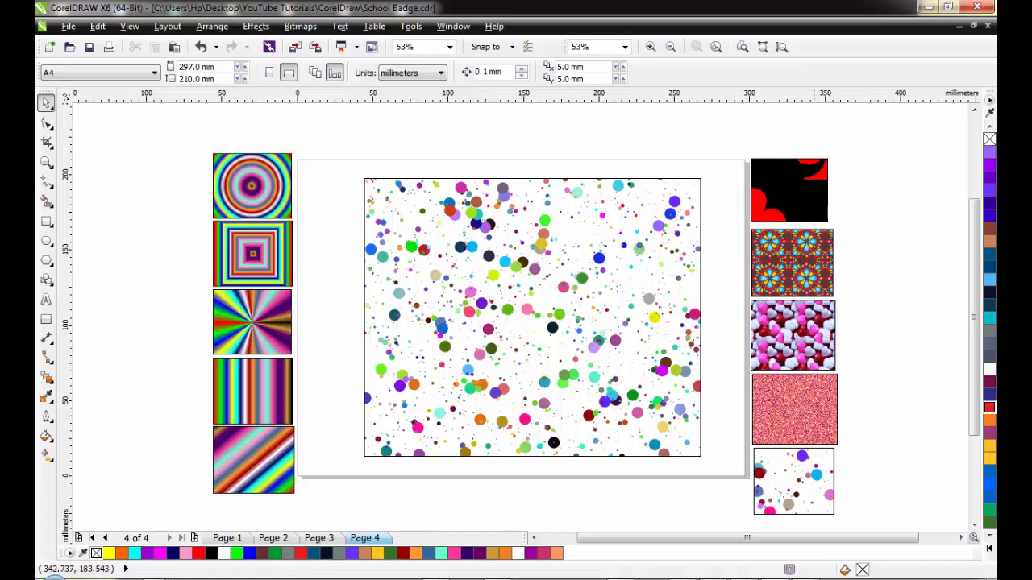
Enlarge the red-and-black thumbnail to about 54 mm wide and move its five-thumbnail column up, centred at about y 110 mm.
left_click(814, 198)
left_click_drag(831, 224, 837, 228)
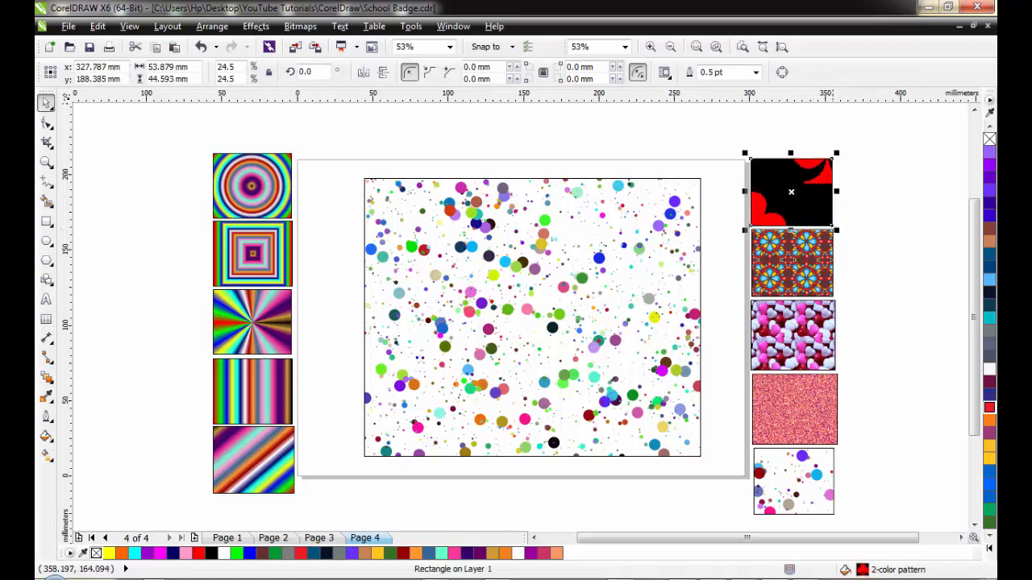
left_click_drag(719, 145, 826, 355)
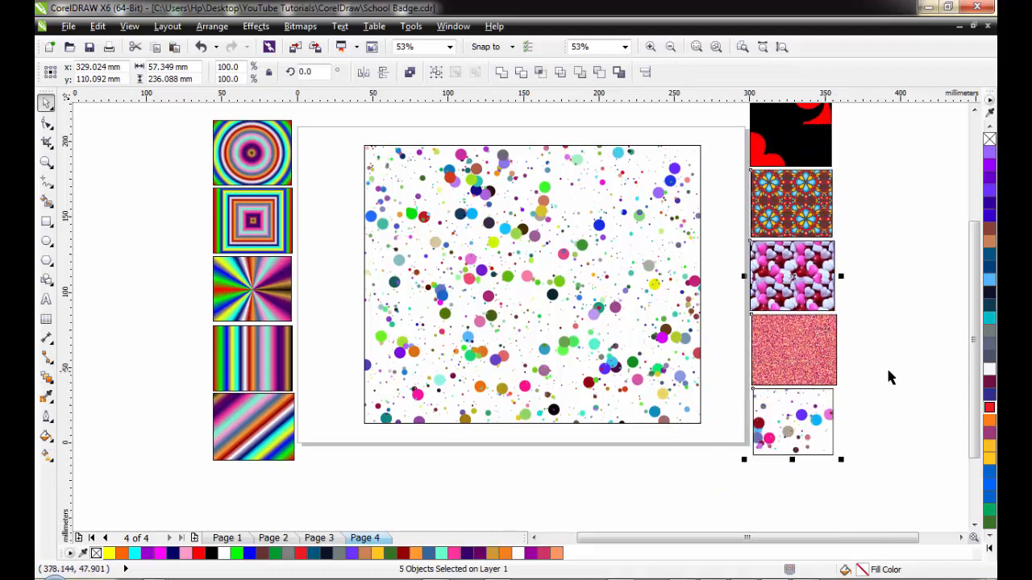
left_click(874, 385)
Enlarge the ColorCircles thumbnail slightly to match the width of the Spagetti thumbnail above it.
left_click(831, 412)
left_click_drag(841, 462, 844, 468)
left_click(871, 377)
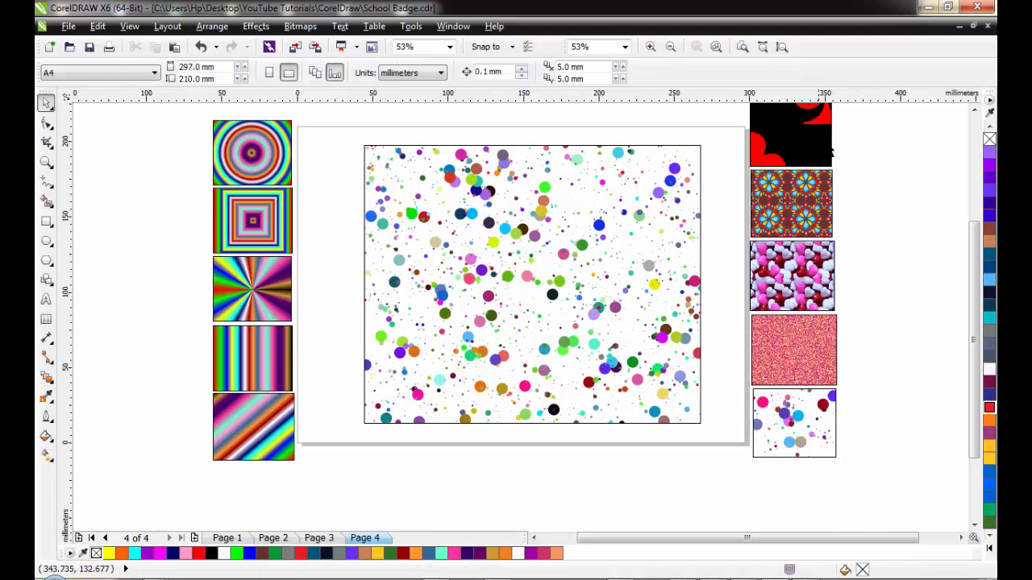
Remove the ColorCircles fill from the large rectangle with No Fill.
left_click(781, 46)
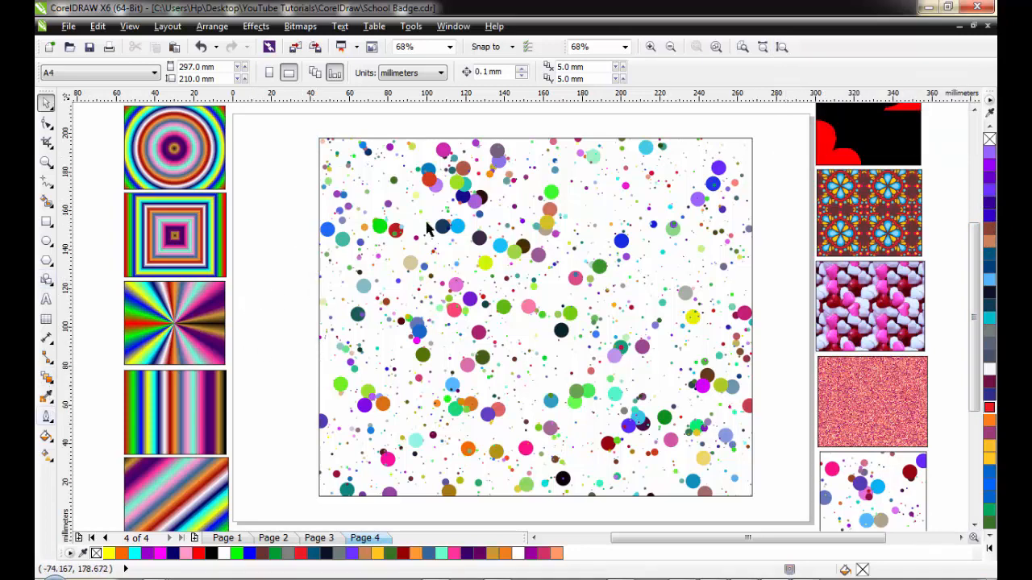
left_click(472, 204)
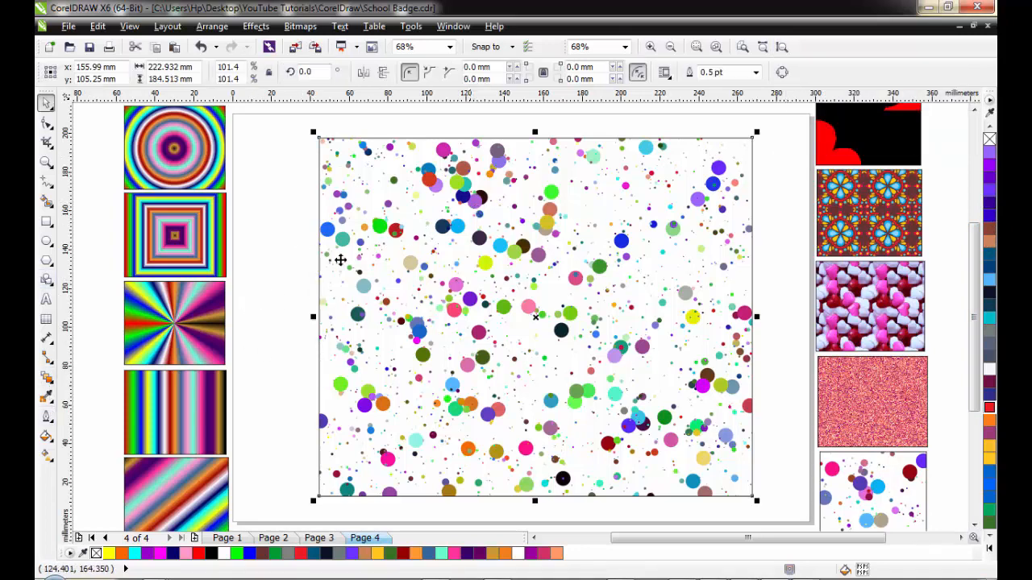
left_click(46, 438)
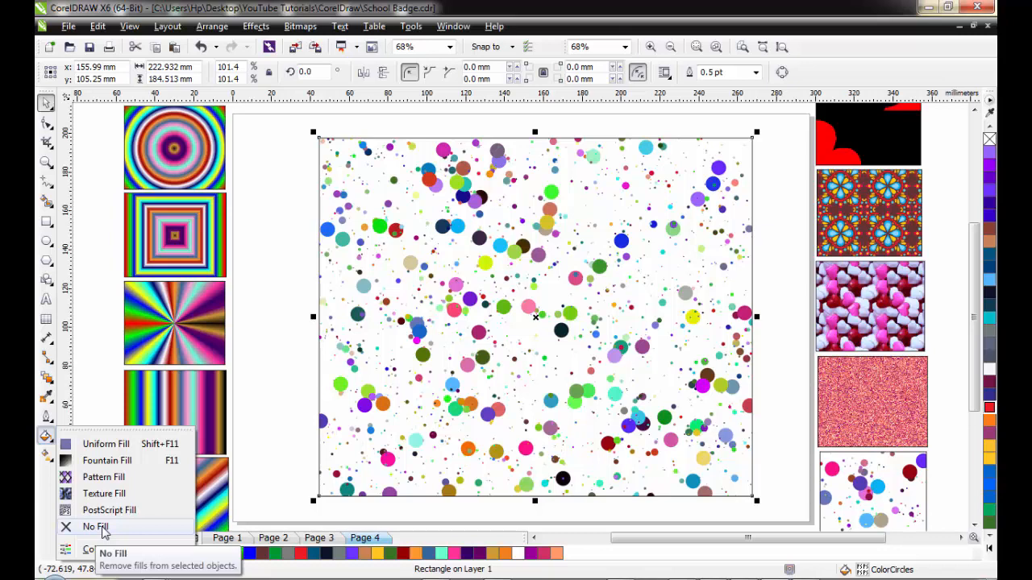
left_click(489, 219)
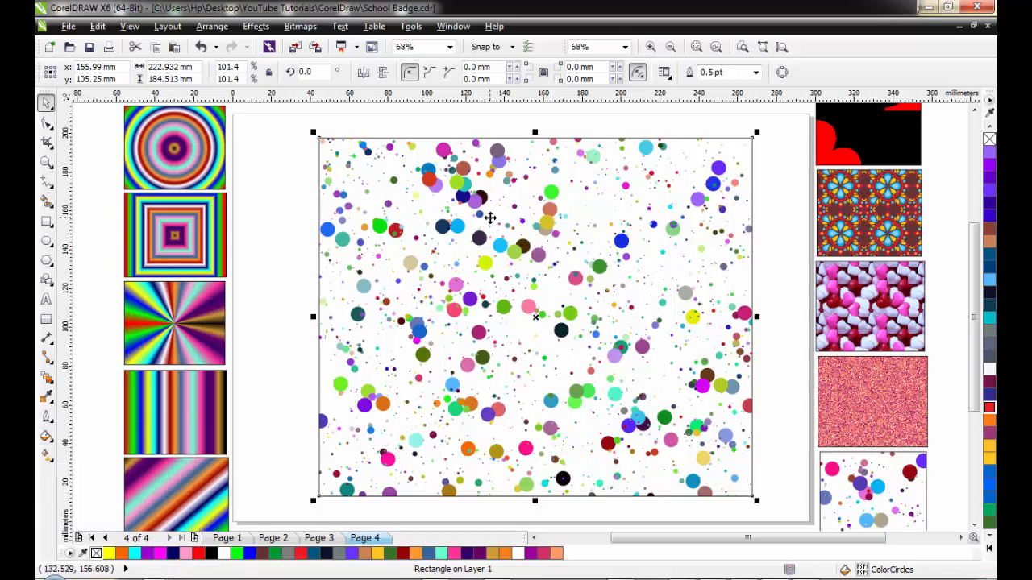
left_click(47, 436)
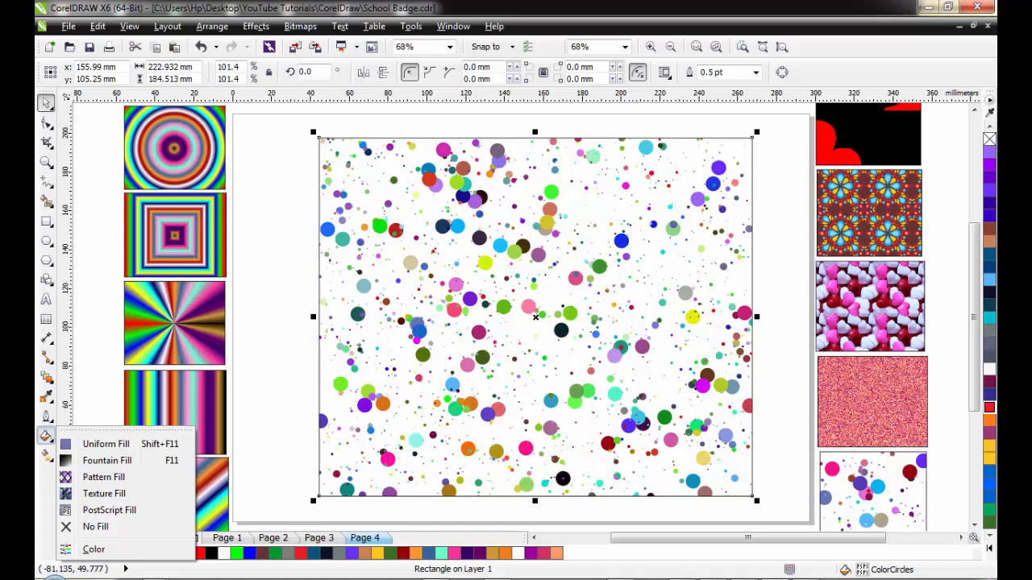
left_click(84, 528)
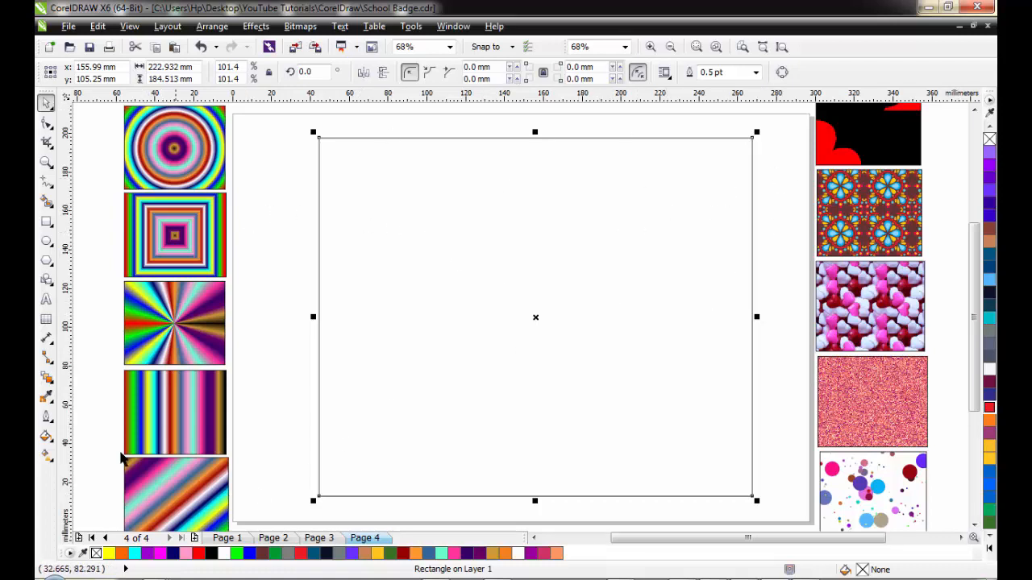
left_click(47, 454)
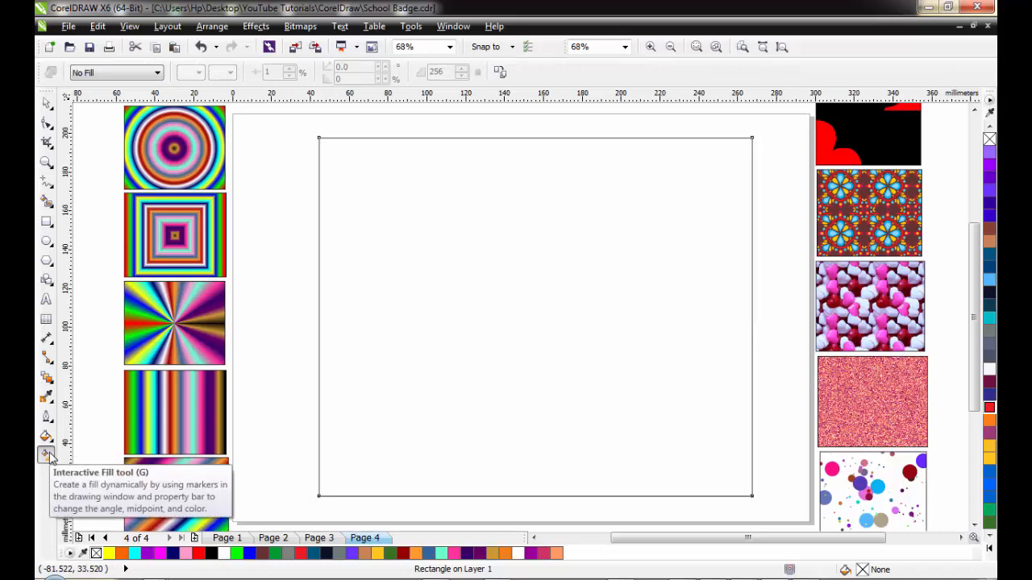
left_click(50, 456)
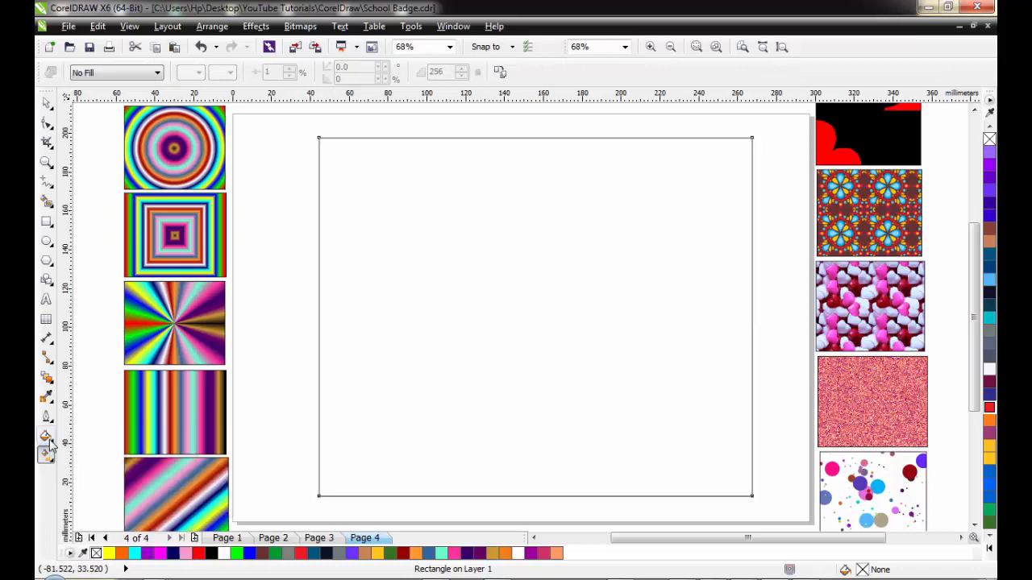
left_click(47, 439)
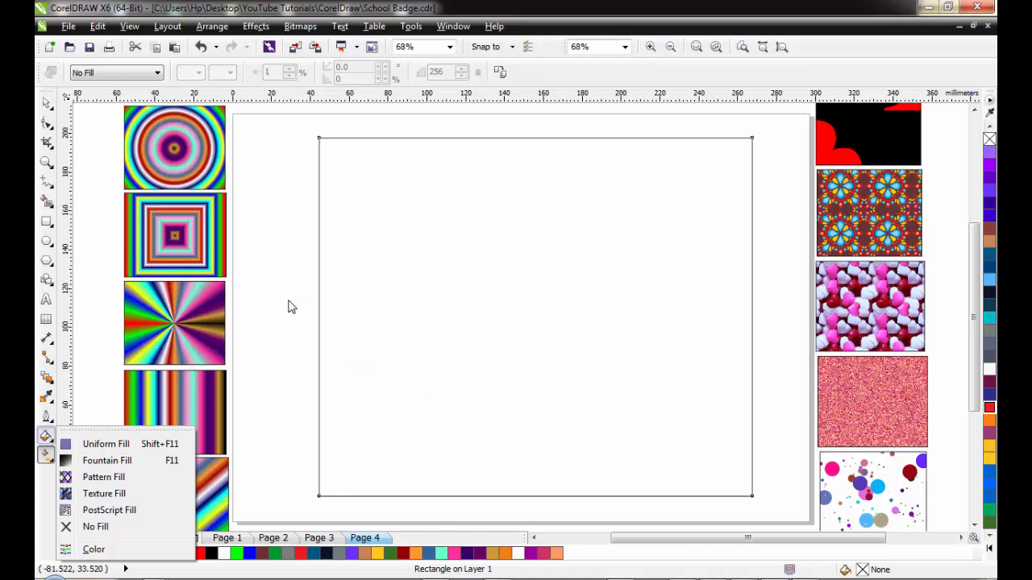
left_click(287, 256)
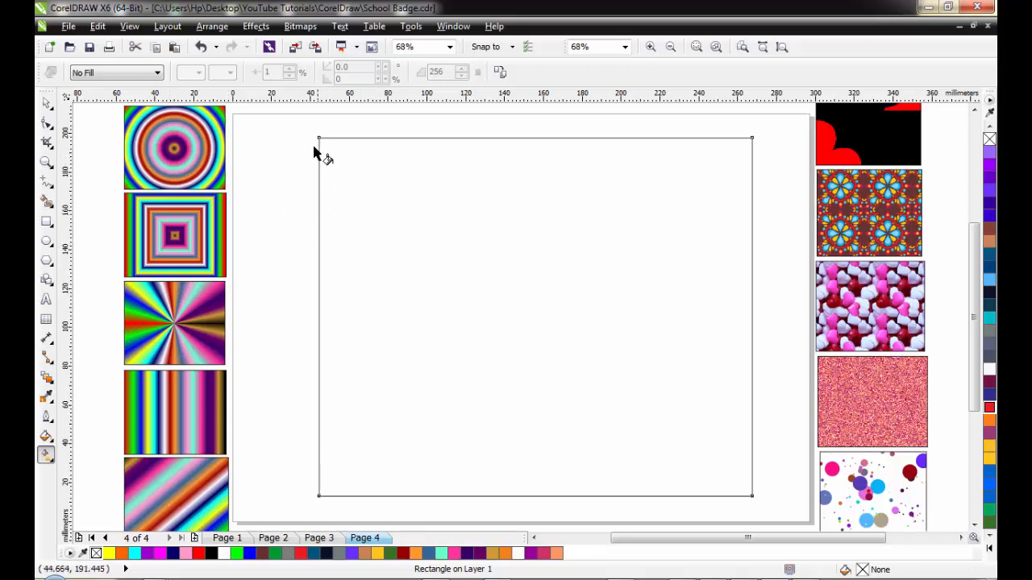
left_click(46, 103)
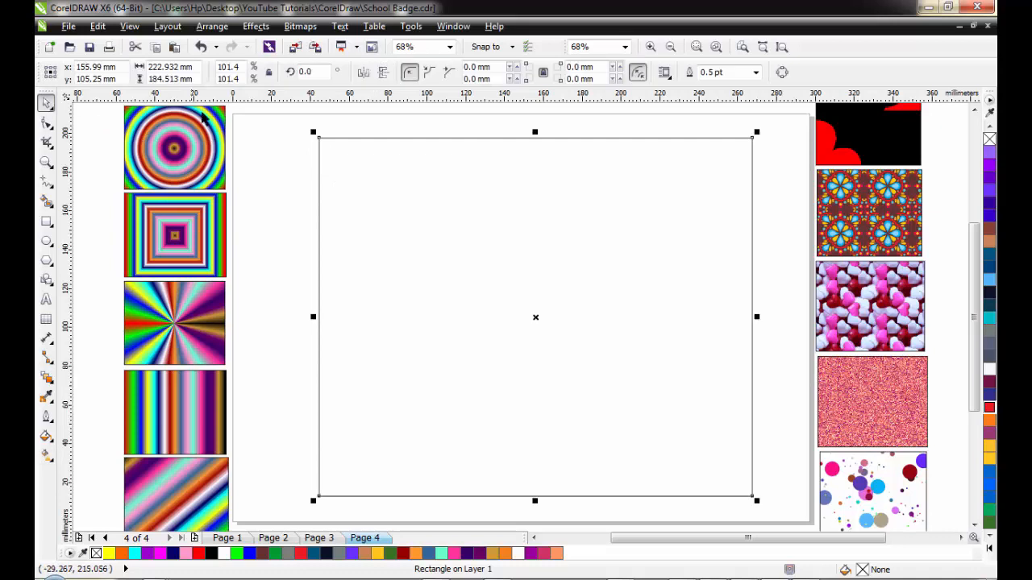
left_click(294, 155)
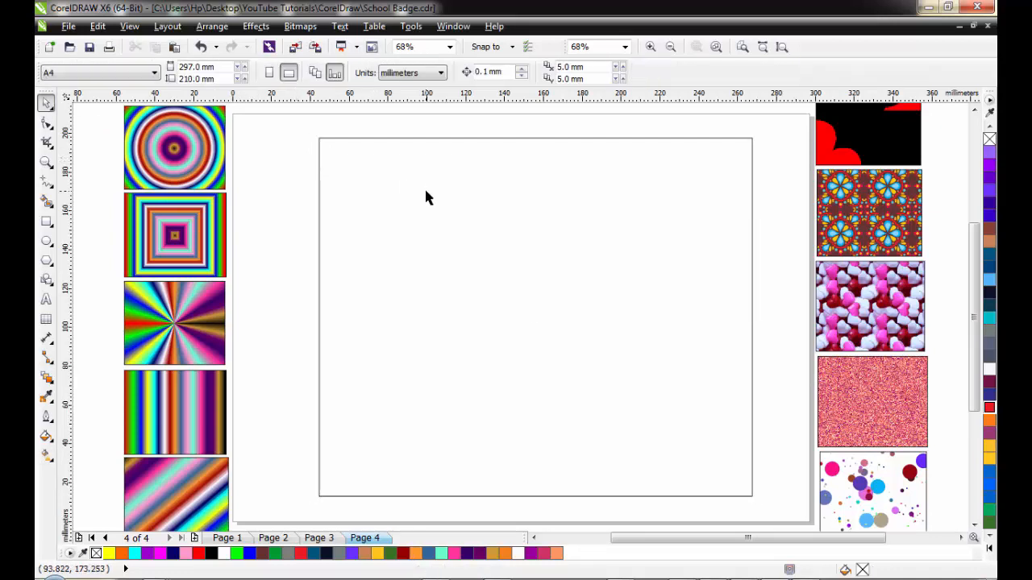
left_click(425, 193)
left_click(280, 179)
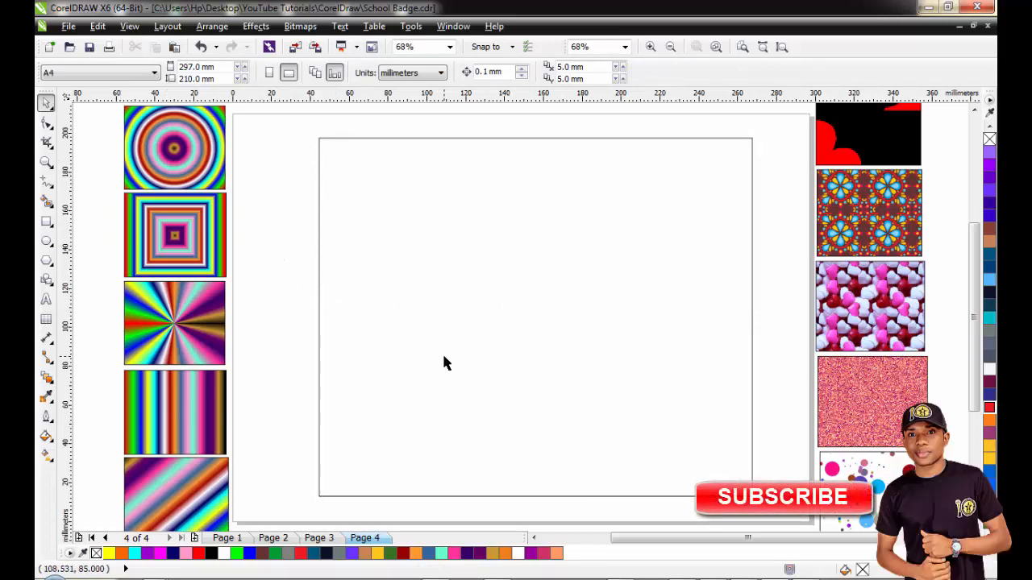
Shift the large rectangle about 4 mm to the left and fill it with a solid reddish brown.
scroll(655, 161, "down", 2)
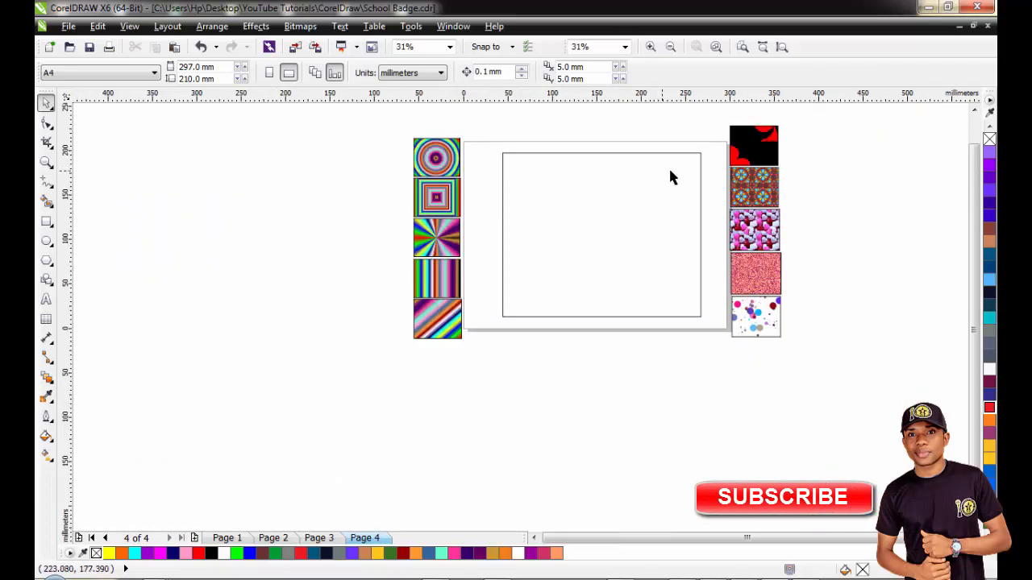
scroll(681, 143, "up", 2)
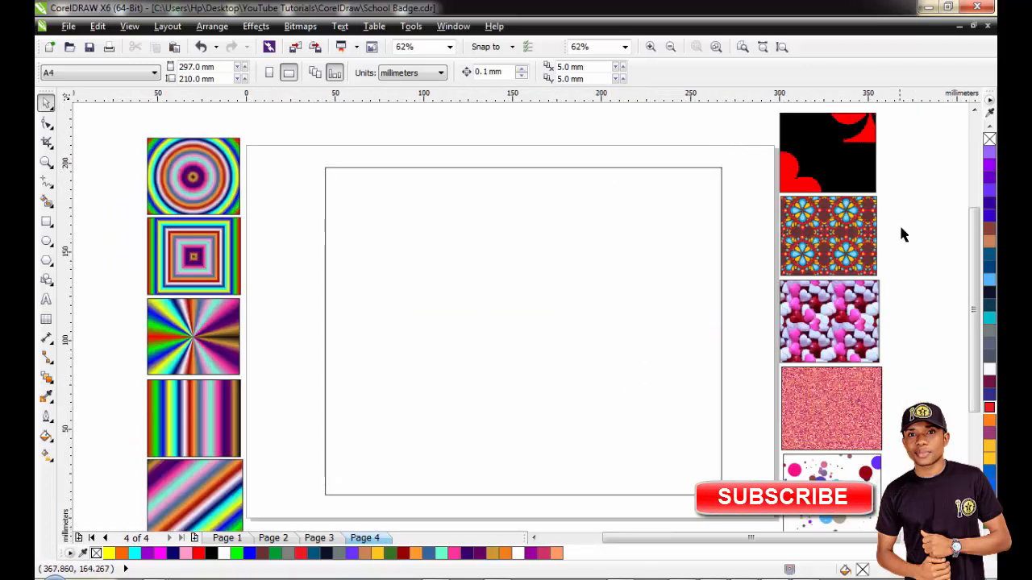
left_click(617, 275)
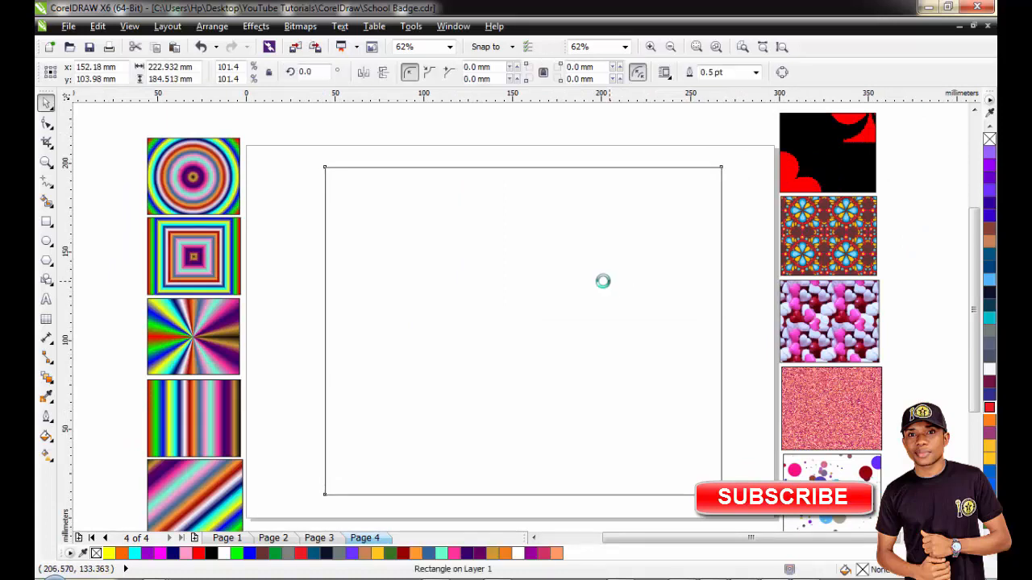
left_click(989, 229)
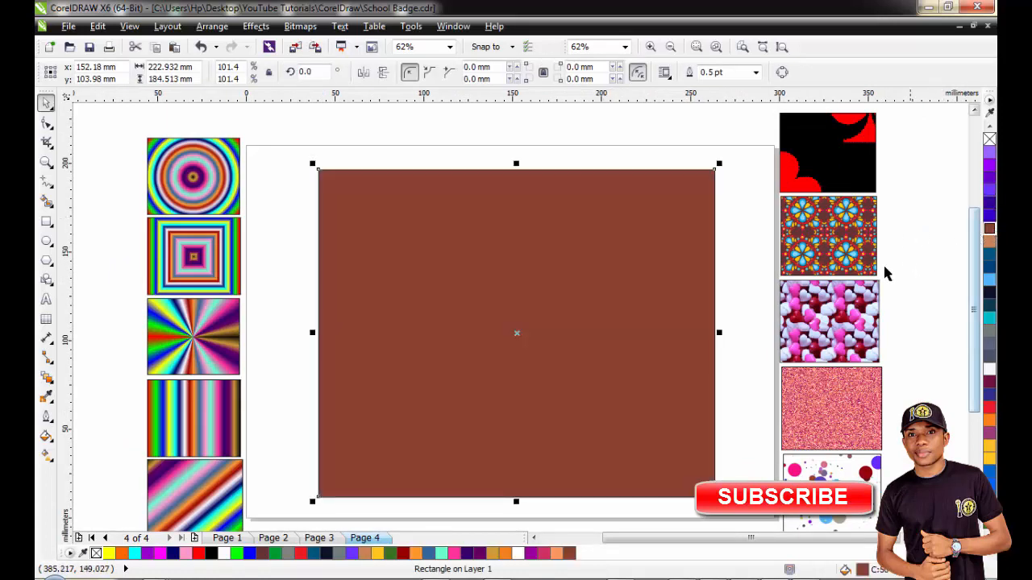
left_click(751, 246)
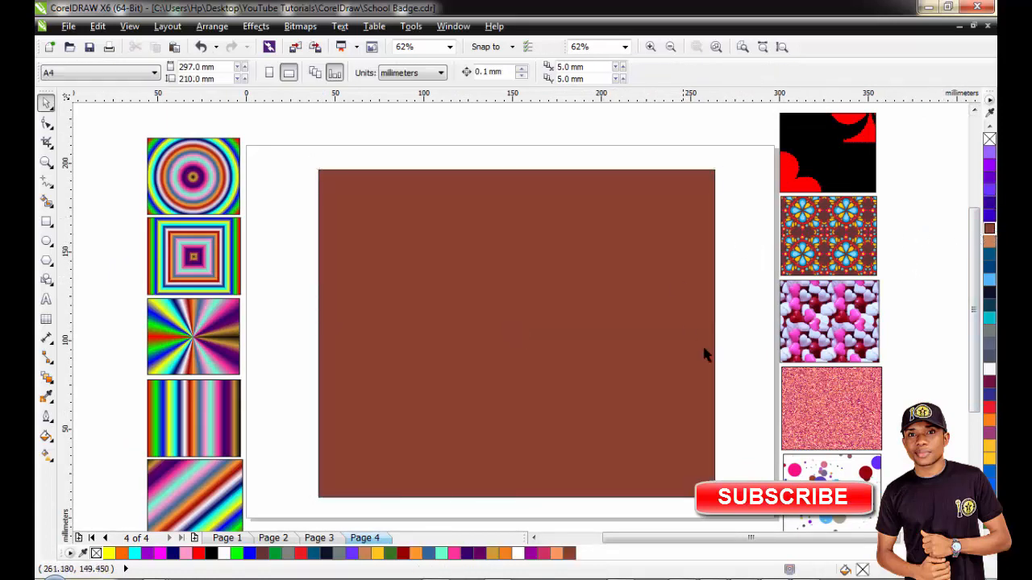